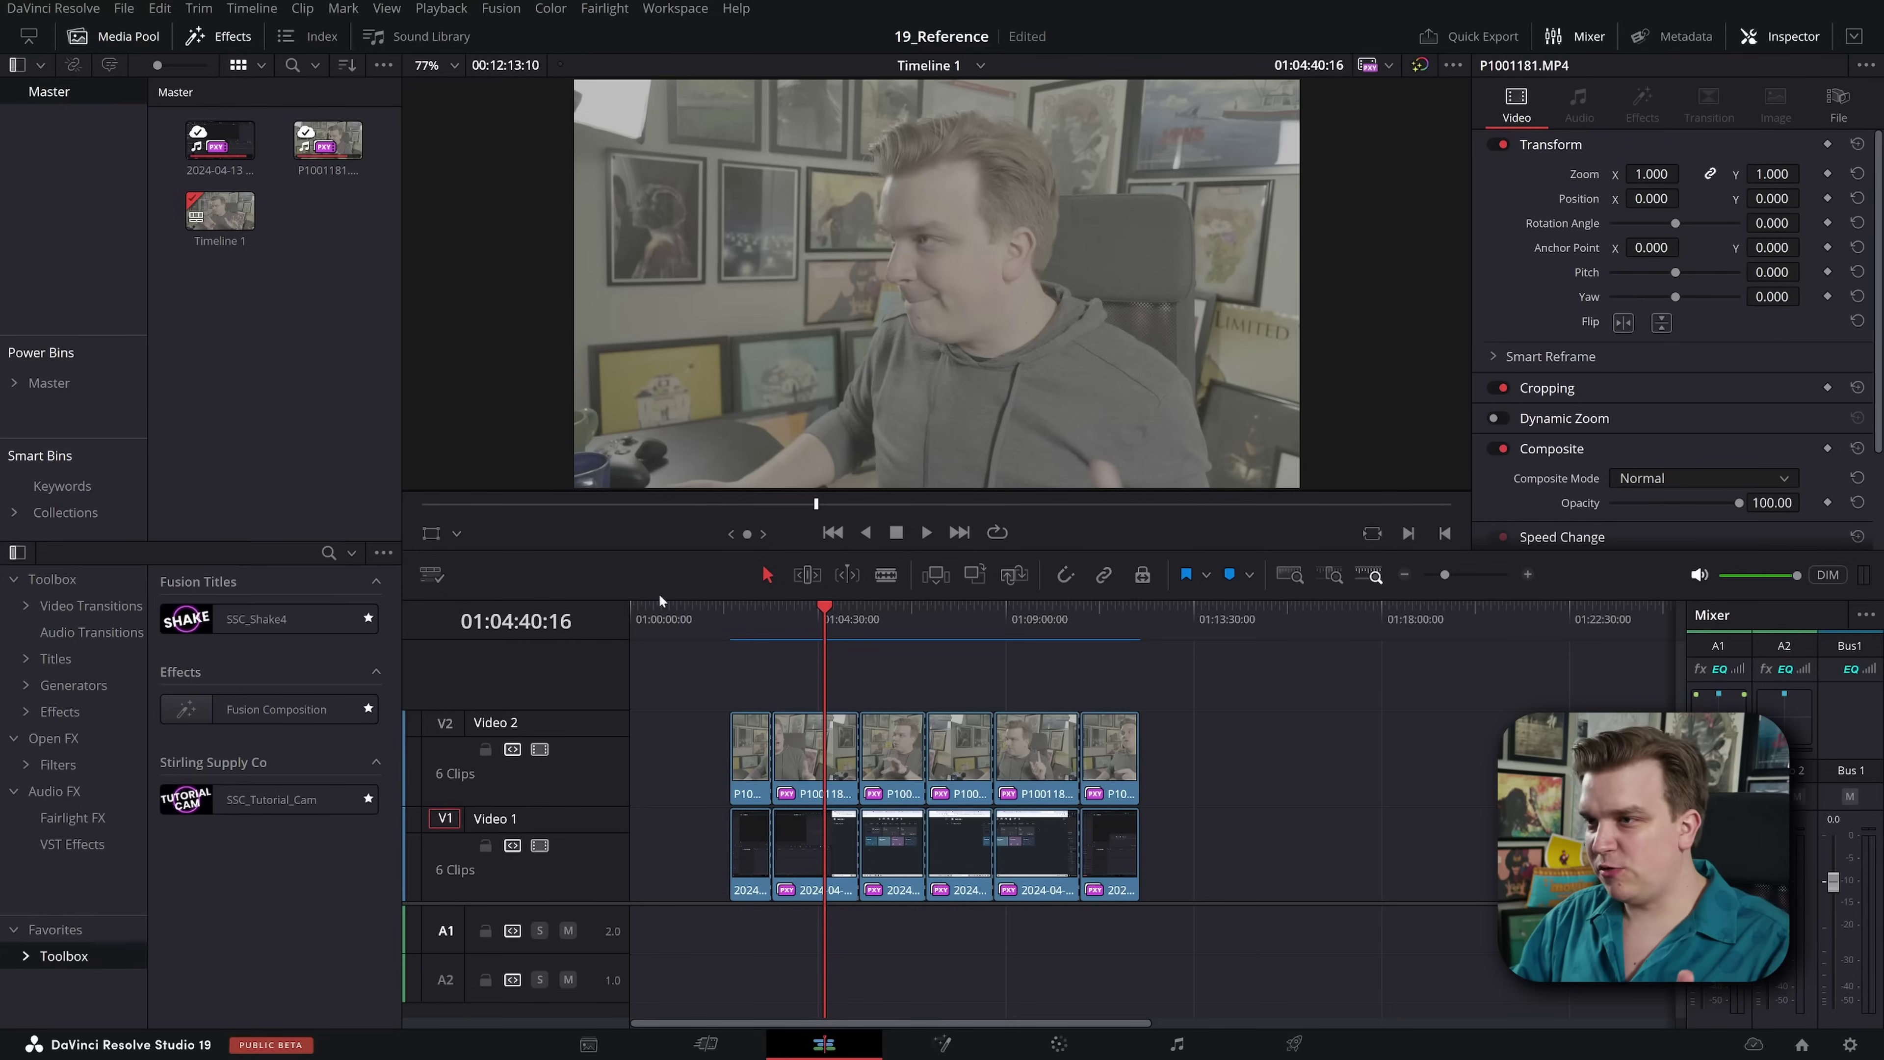
Step: Apply the SSC_Tutorial_Cam effect to the clips on Video 2 and preview the camera overlay at several points
left_click_drag(706, 610, 760, 640)
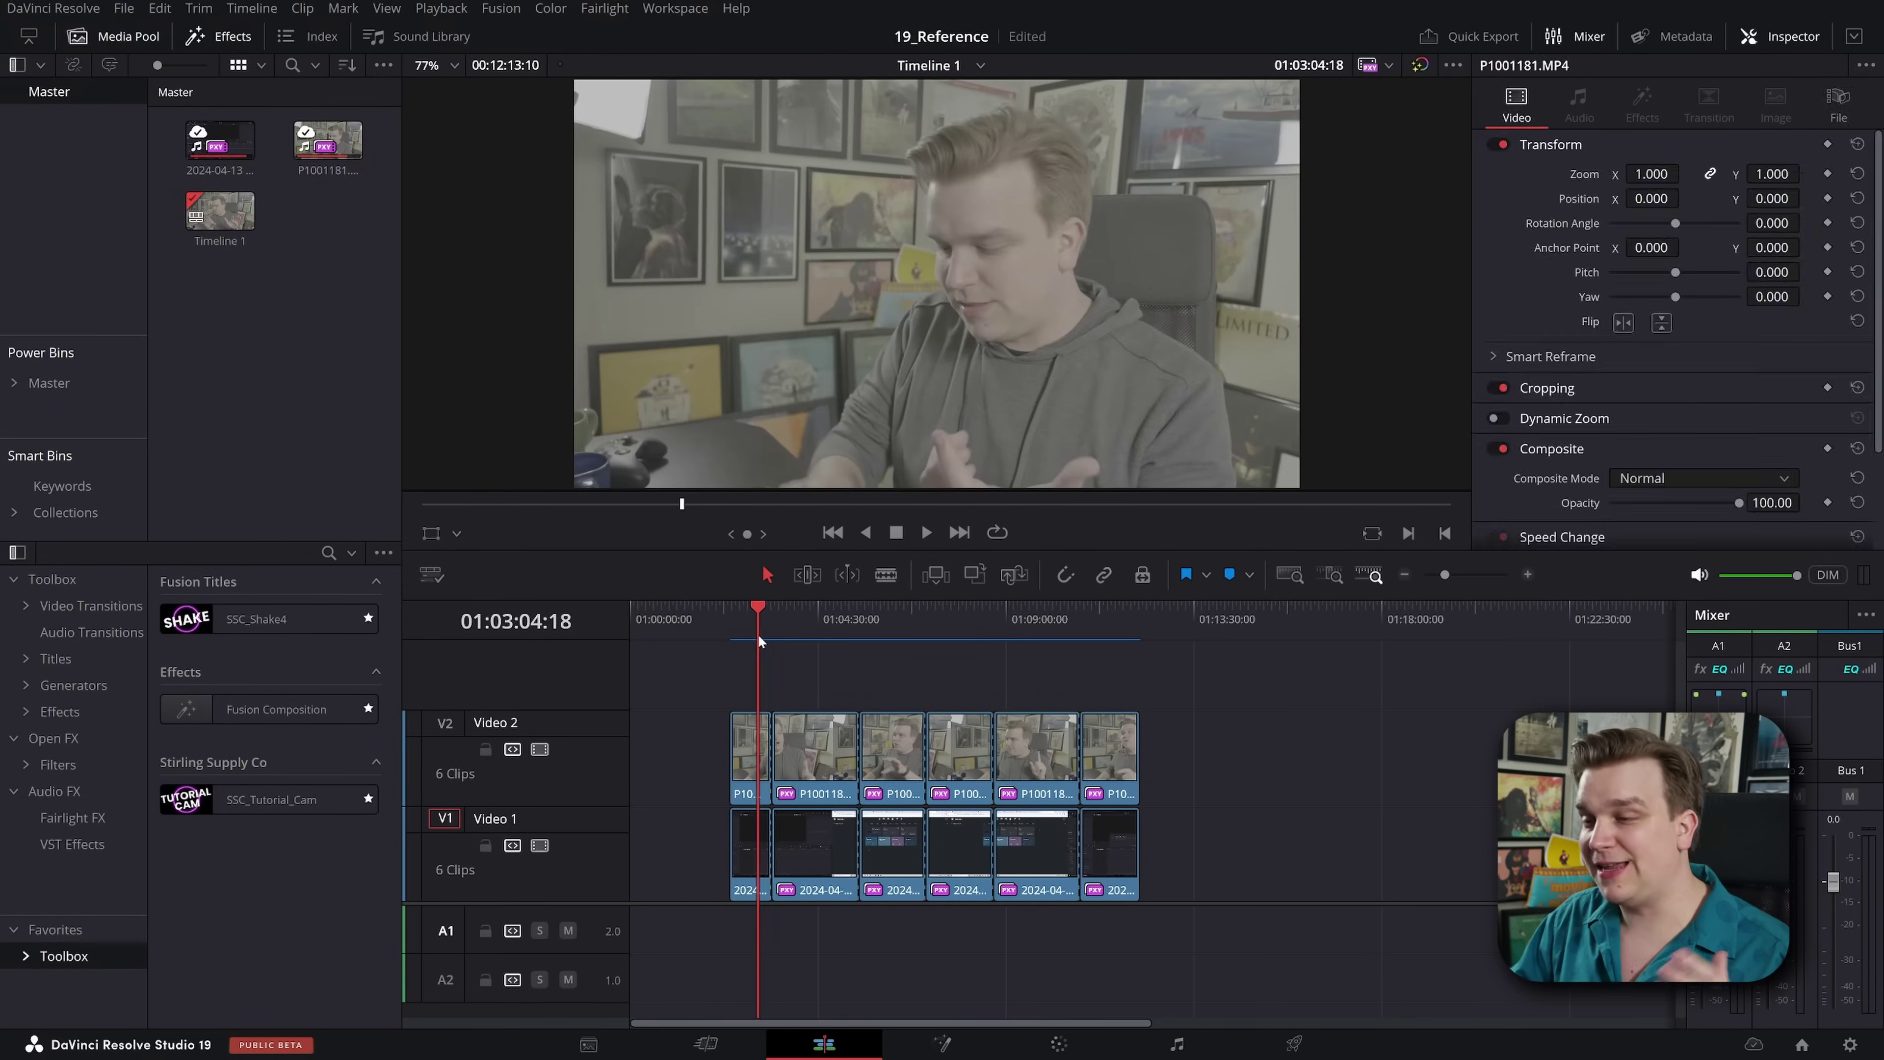
left_click(536, 749)
left_click(535, 751)
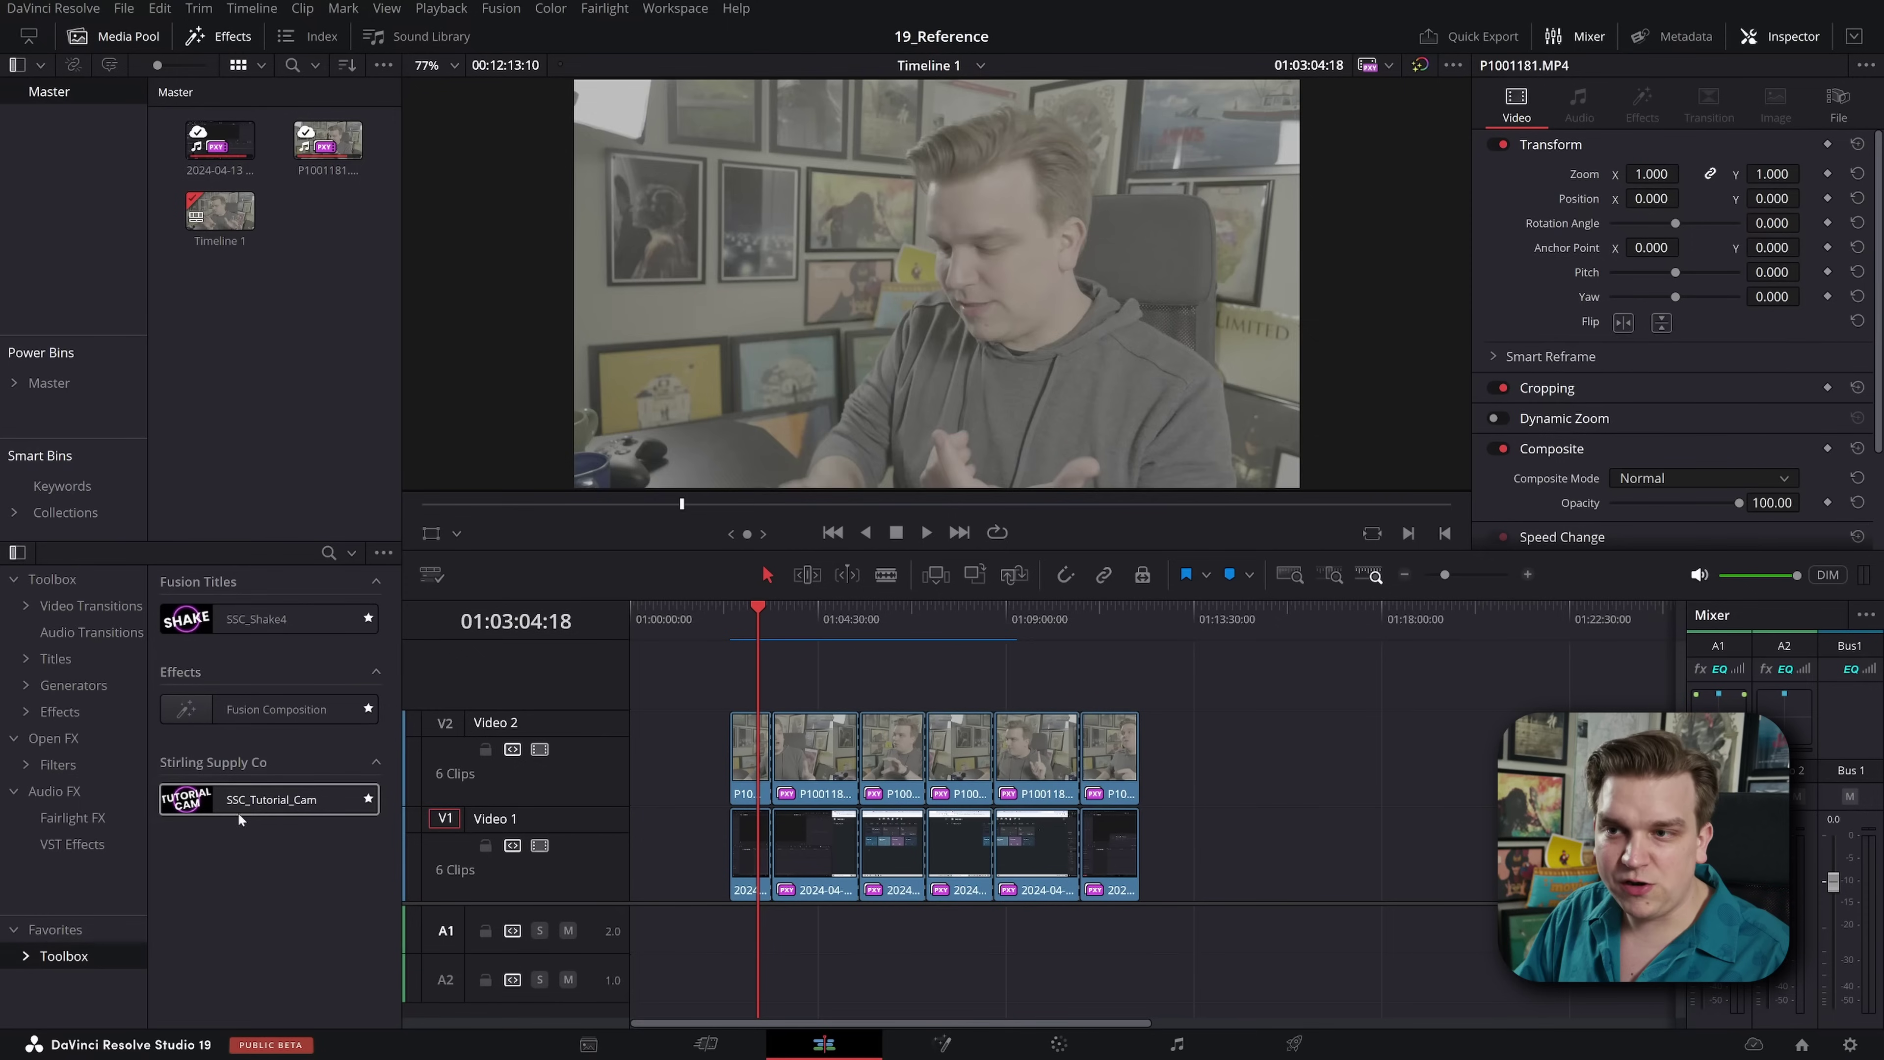
left_click_drag(262, 806, 746, 772)
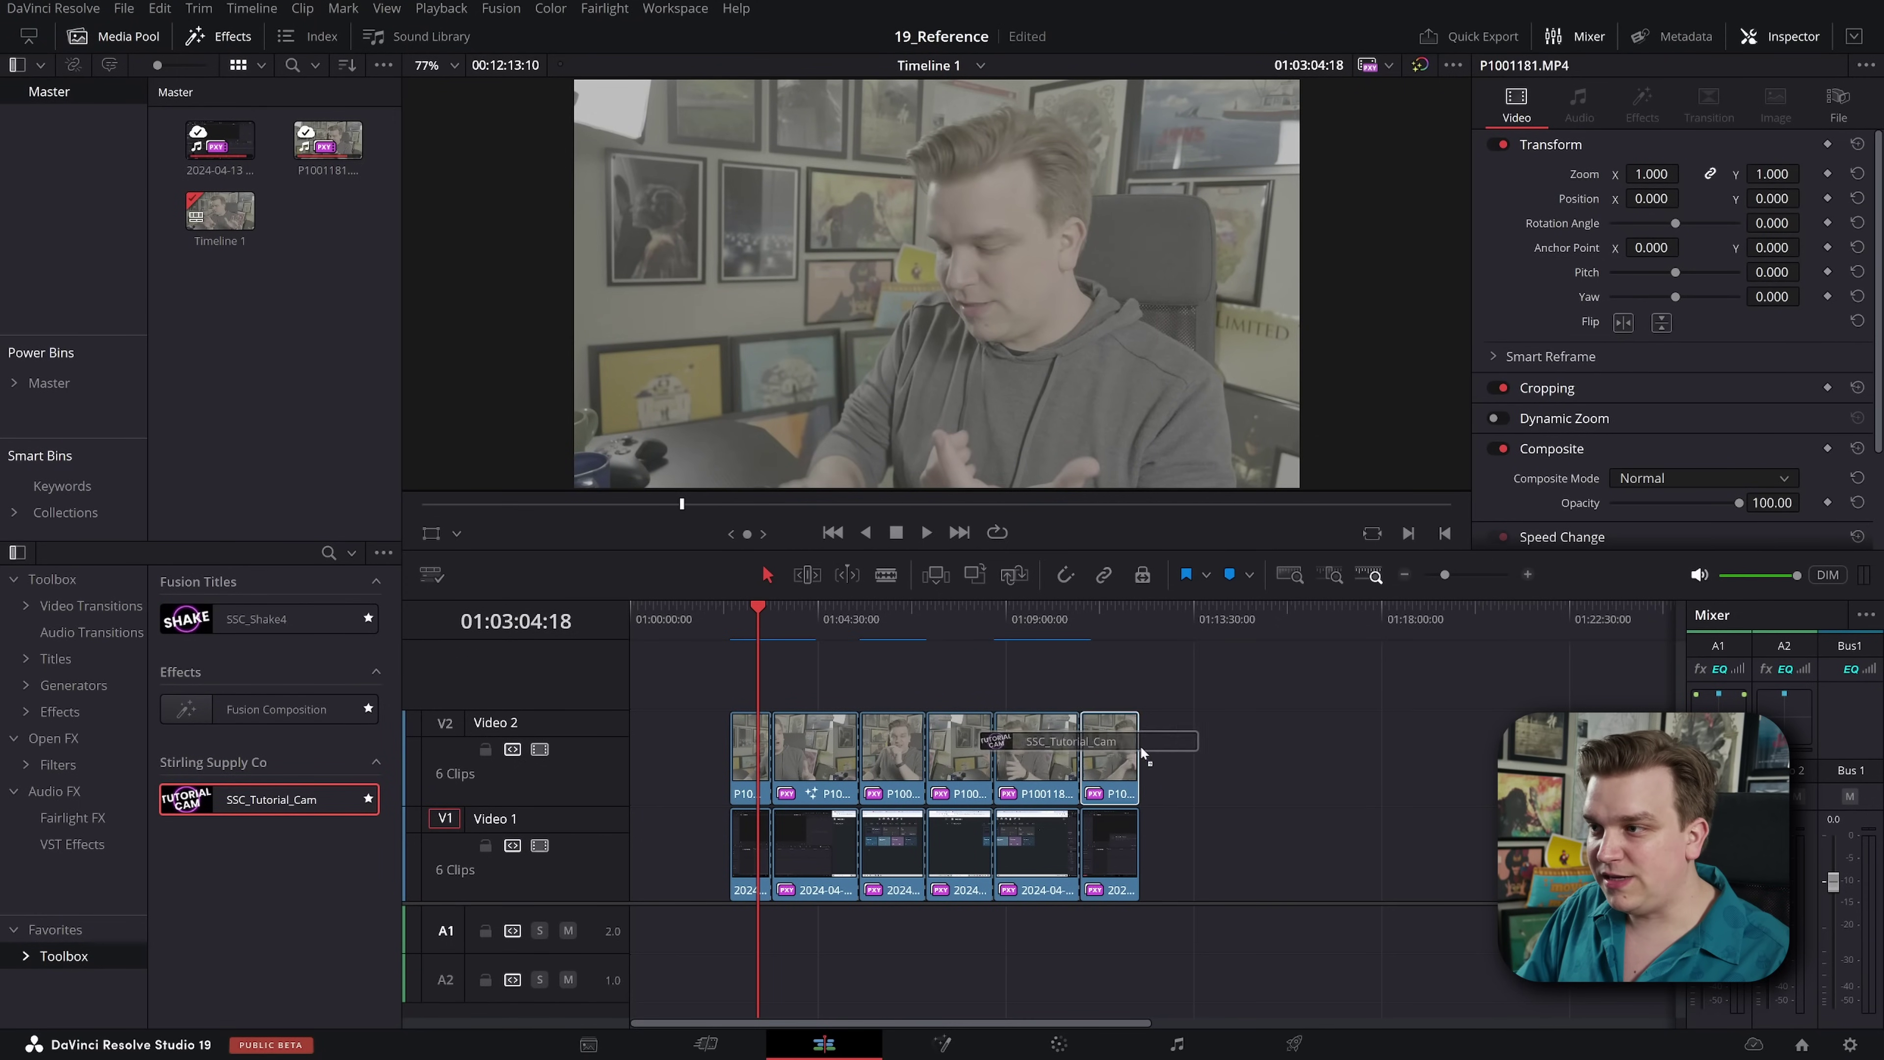
left_click_drag(741, 615, 971, 673)
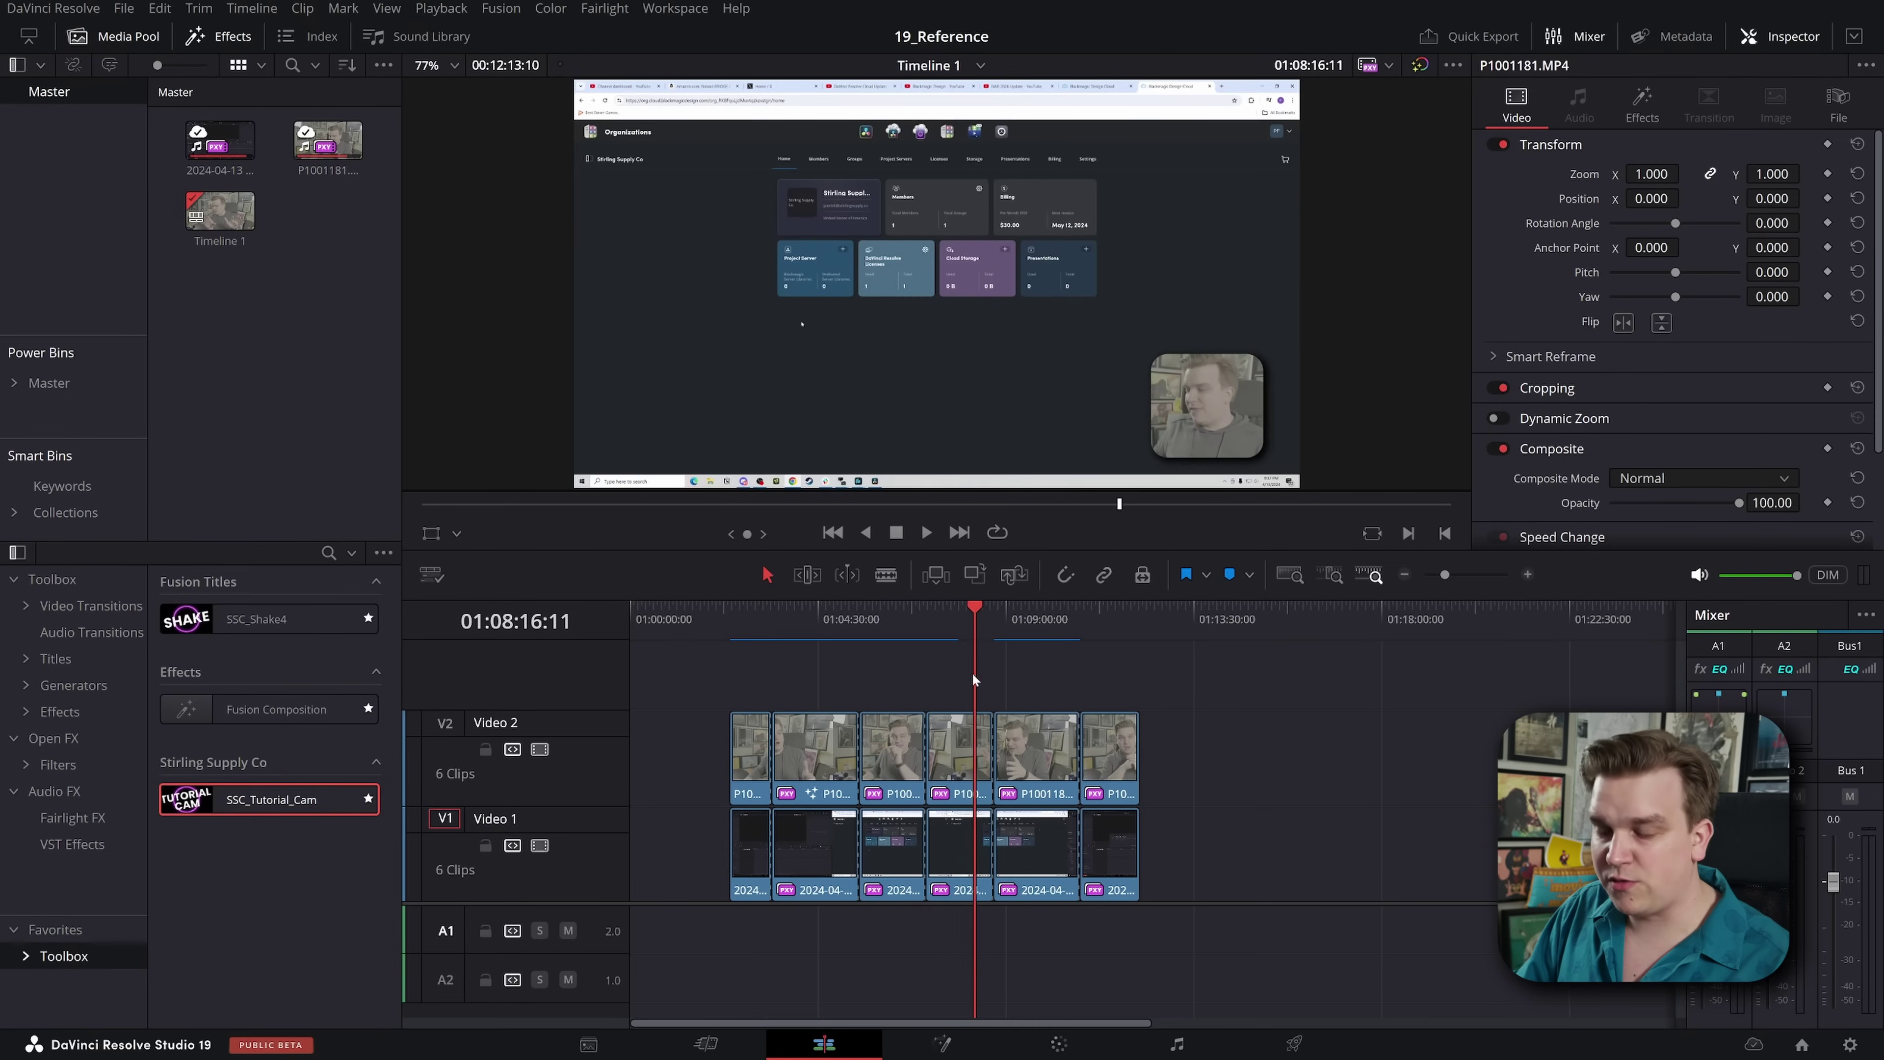
left_click(807, 622)
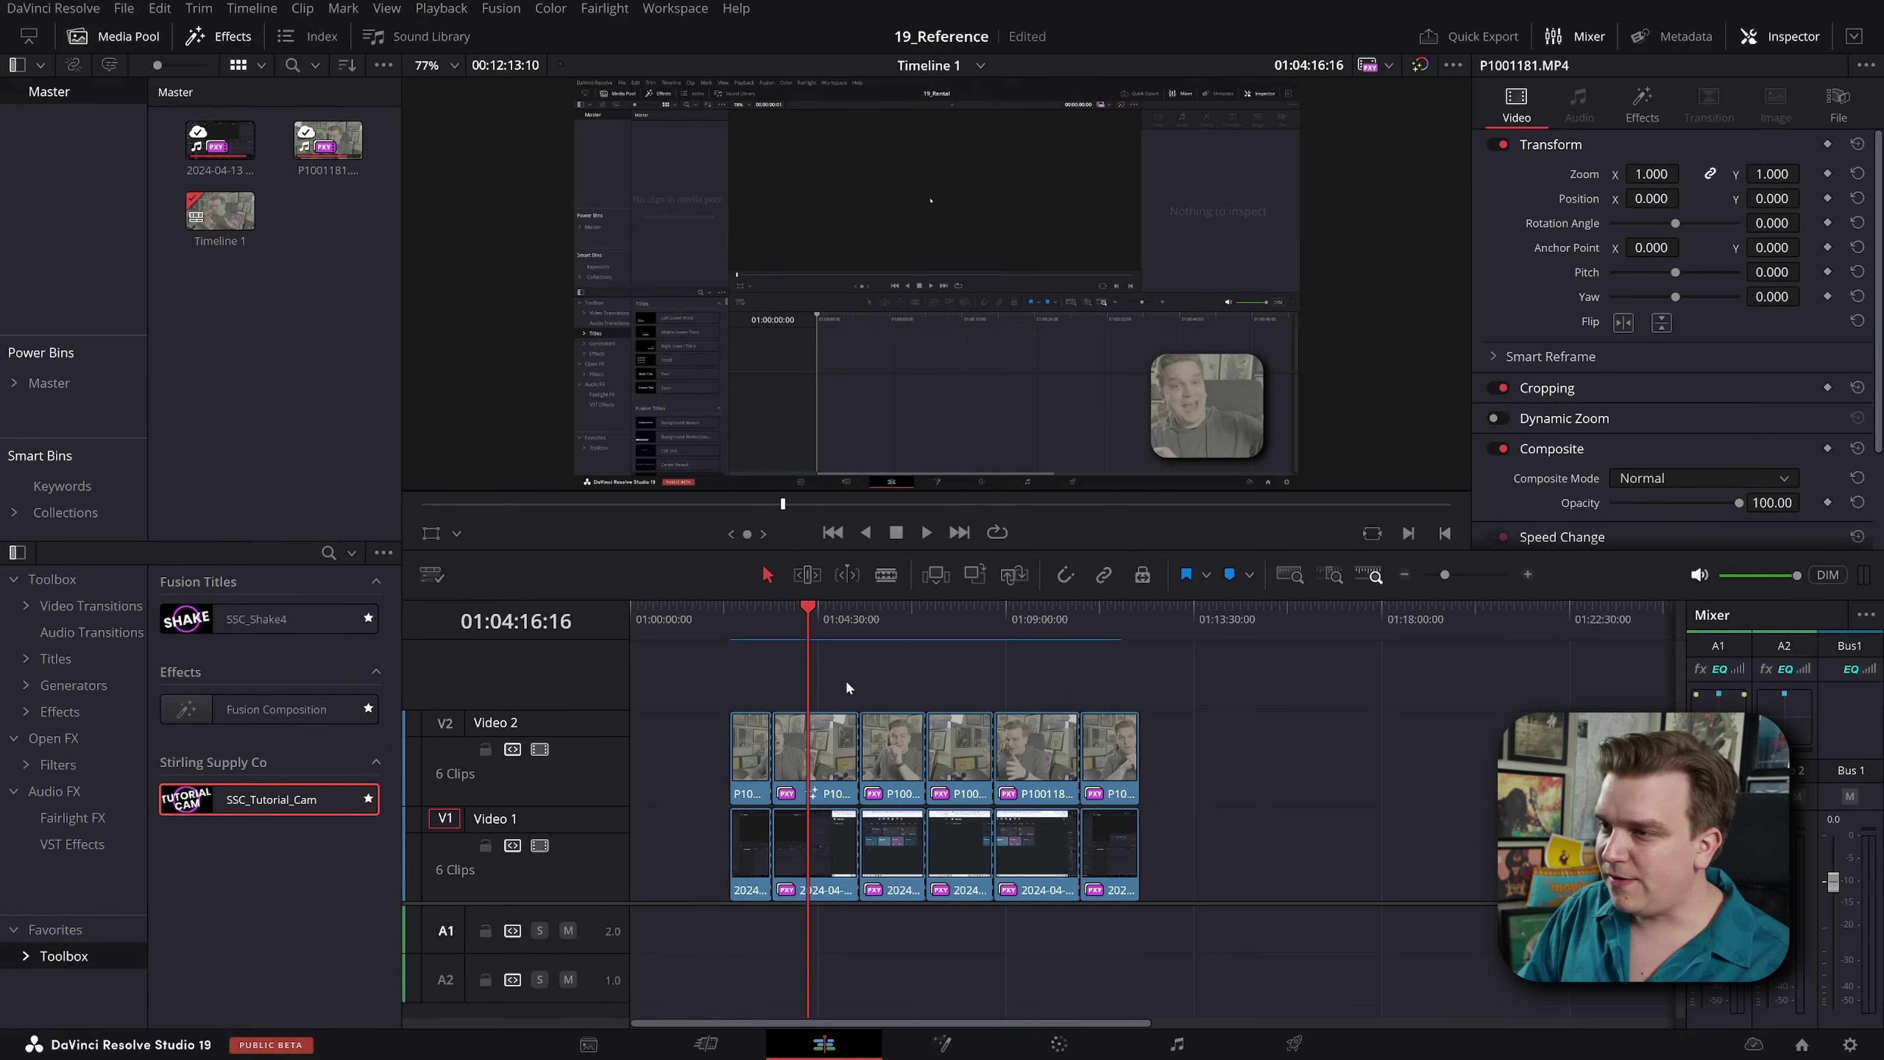
Step: Set the SSC_Tutorial_Cam Center on the second Video 2 clip to X 0.108177, Y 0.804217 and compare it with the other clips
left_click(813, 752)
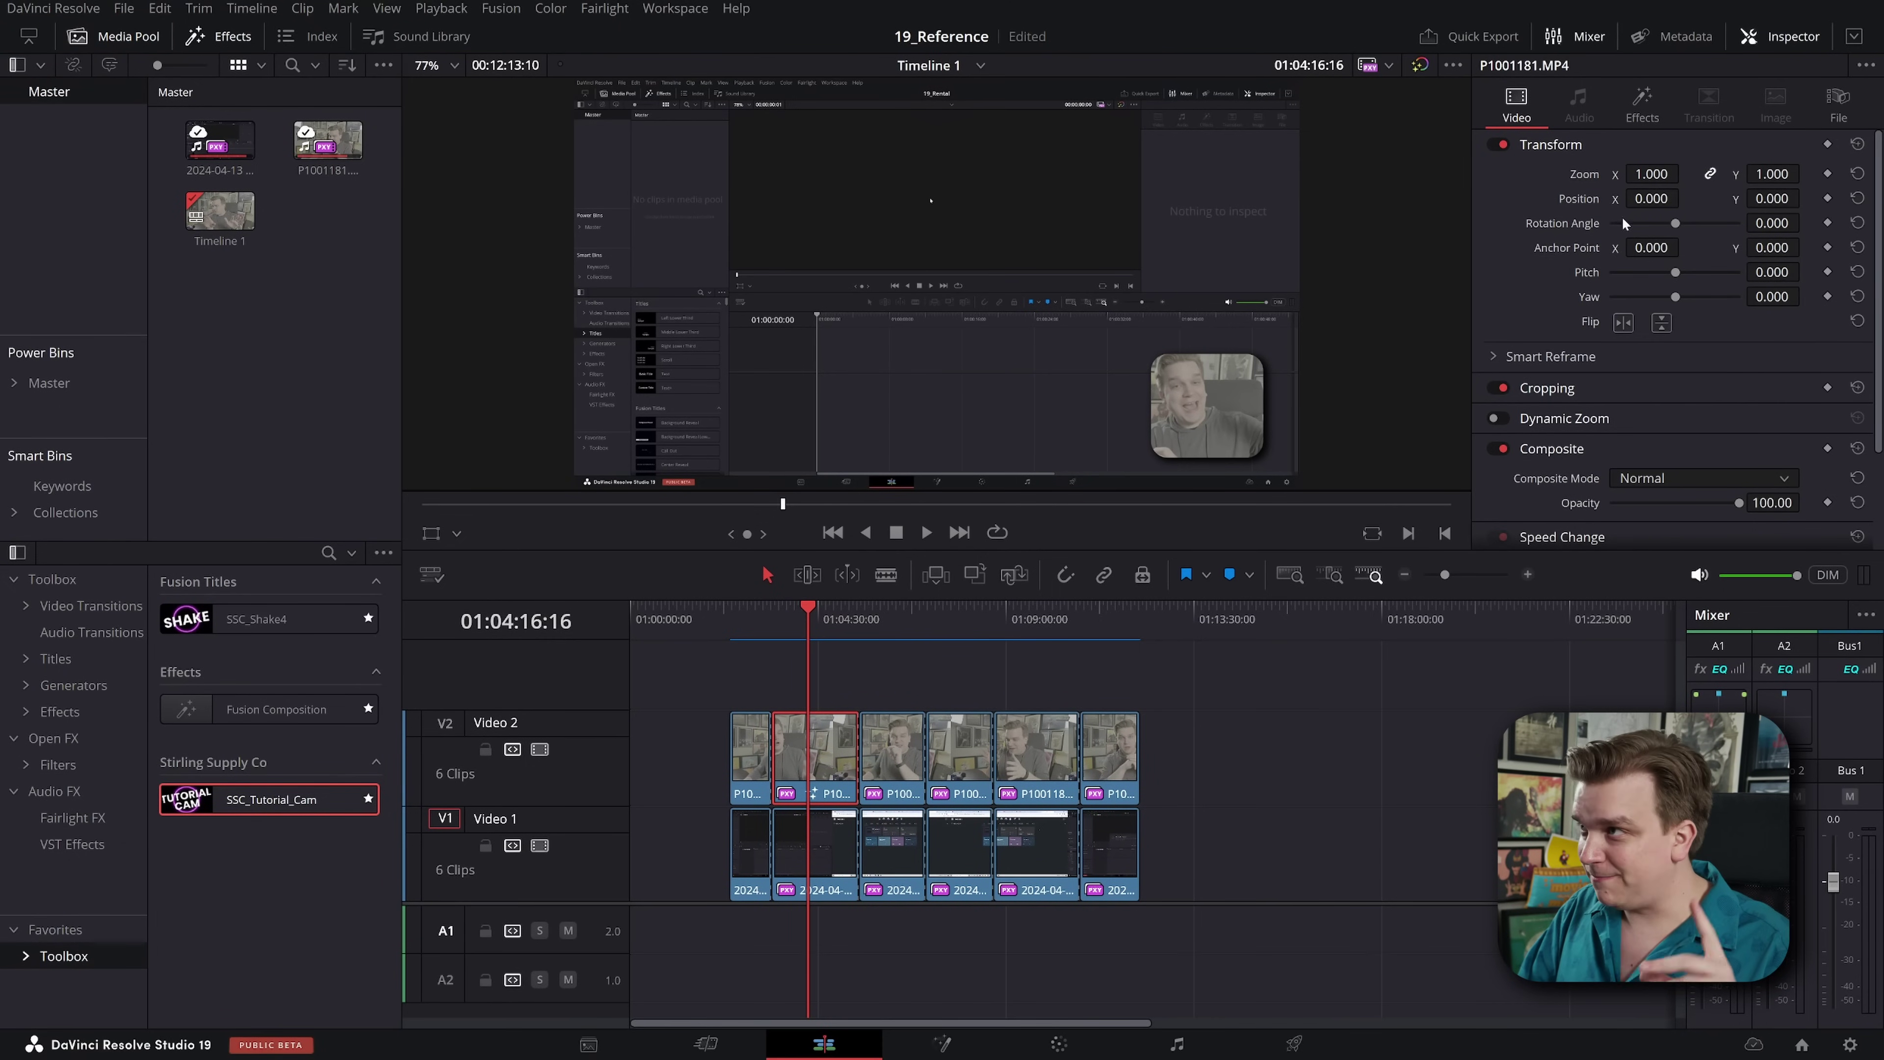
left_click(1642, 104)
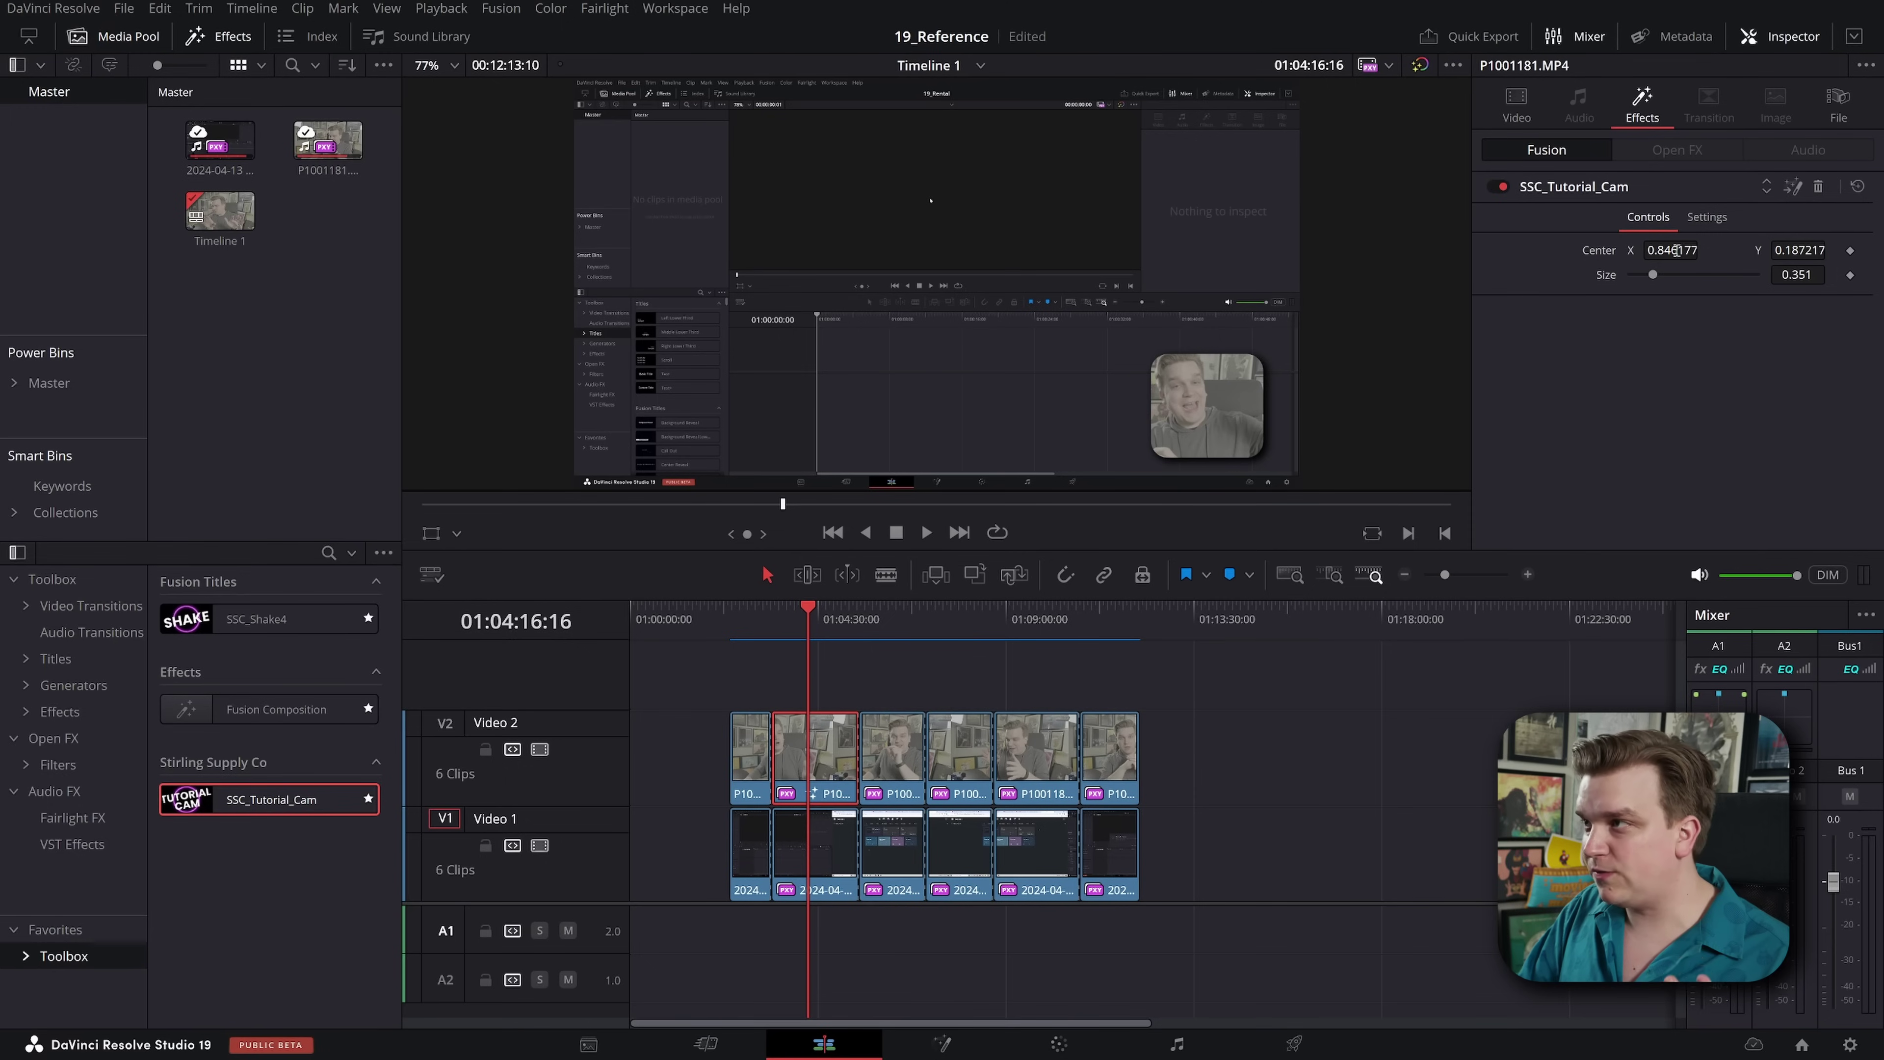
left_click_drag(1675, 250, 1569, 250)
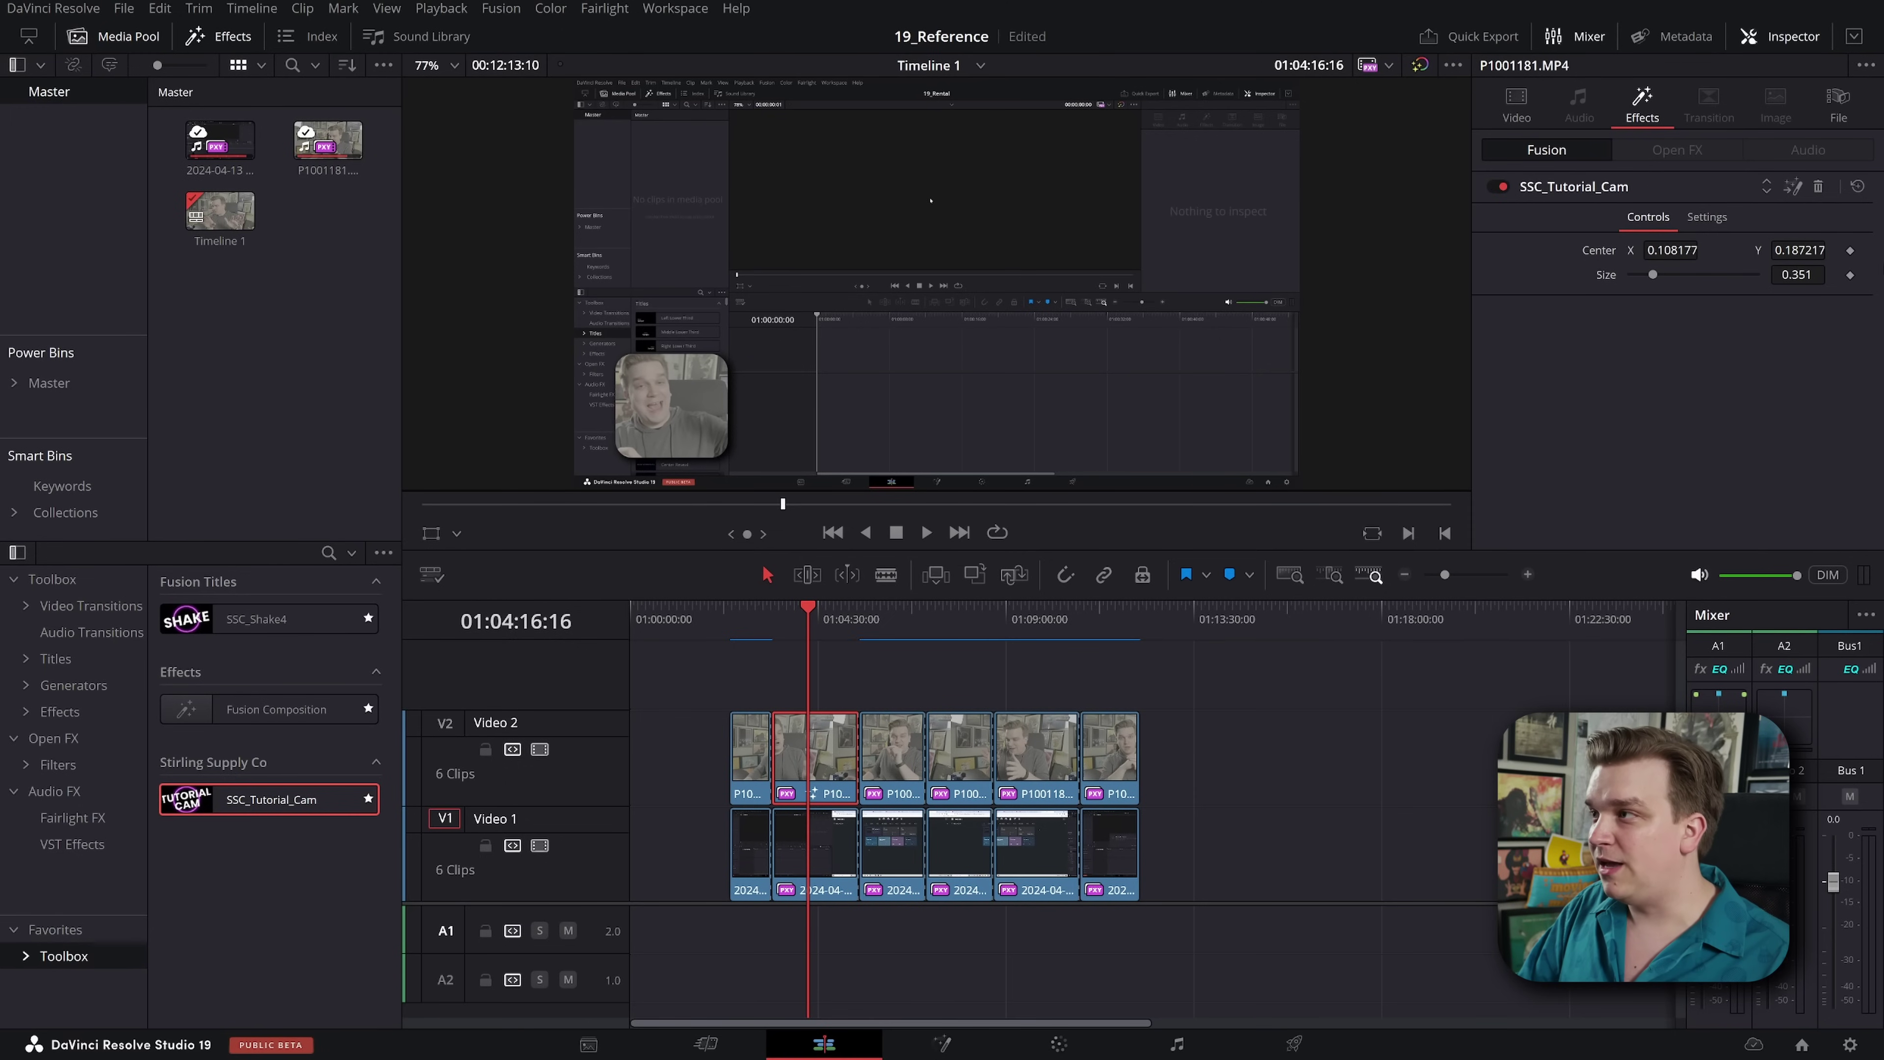
left_click_drag(1812, 250, 1869, 250)
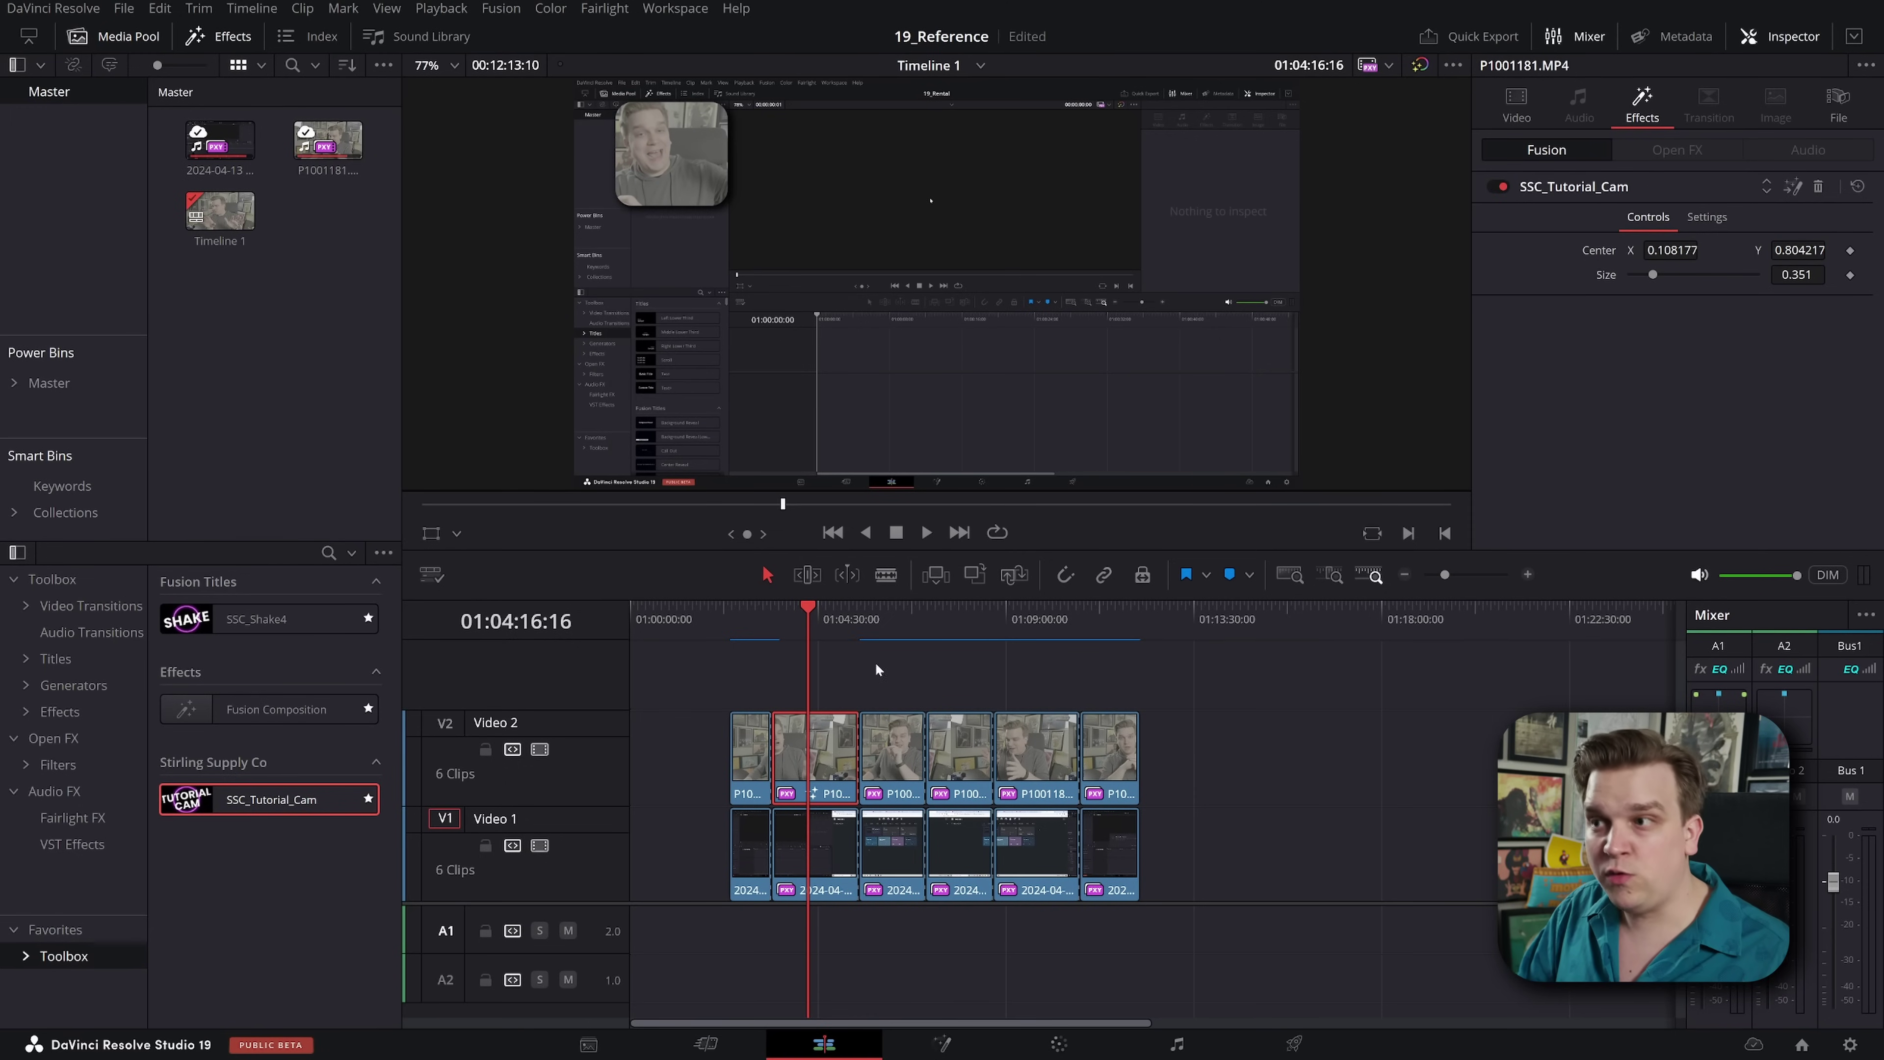
left_click(955, 624)
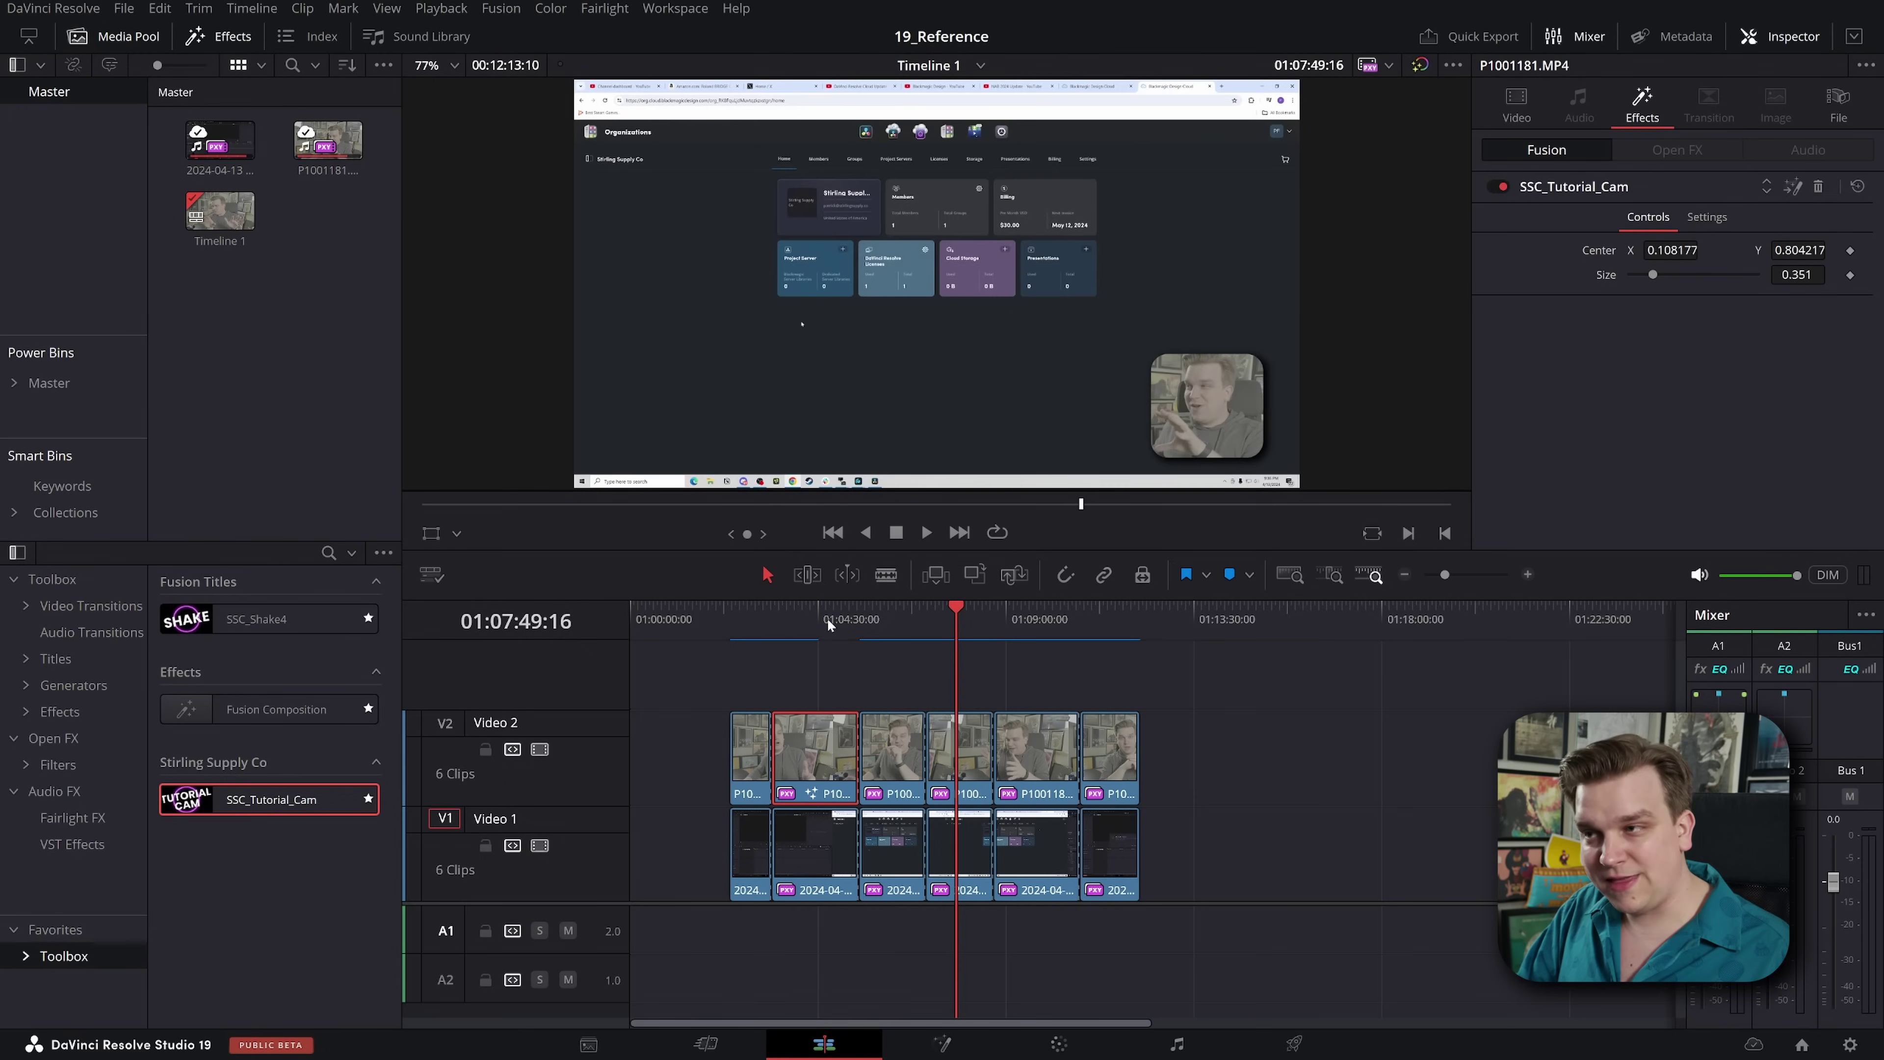
left_click(827, 616)
left_click(955, 632)
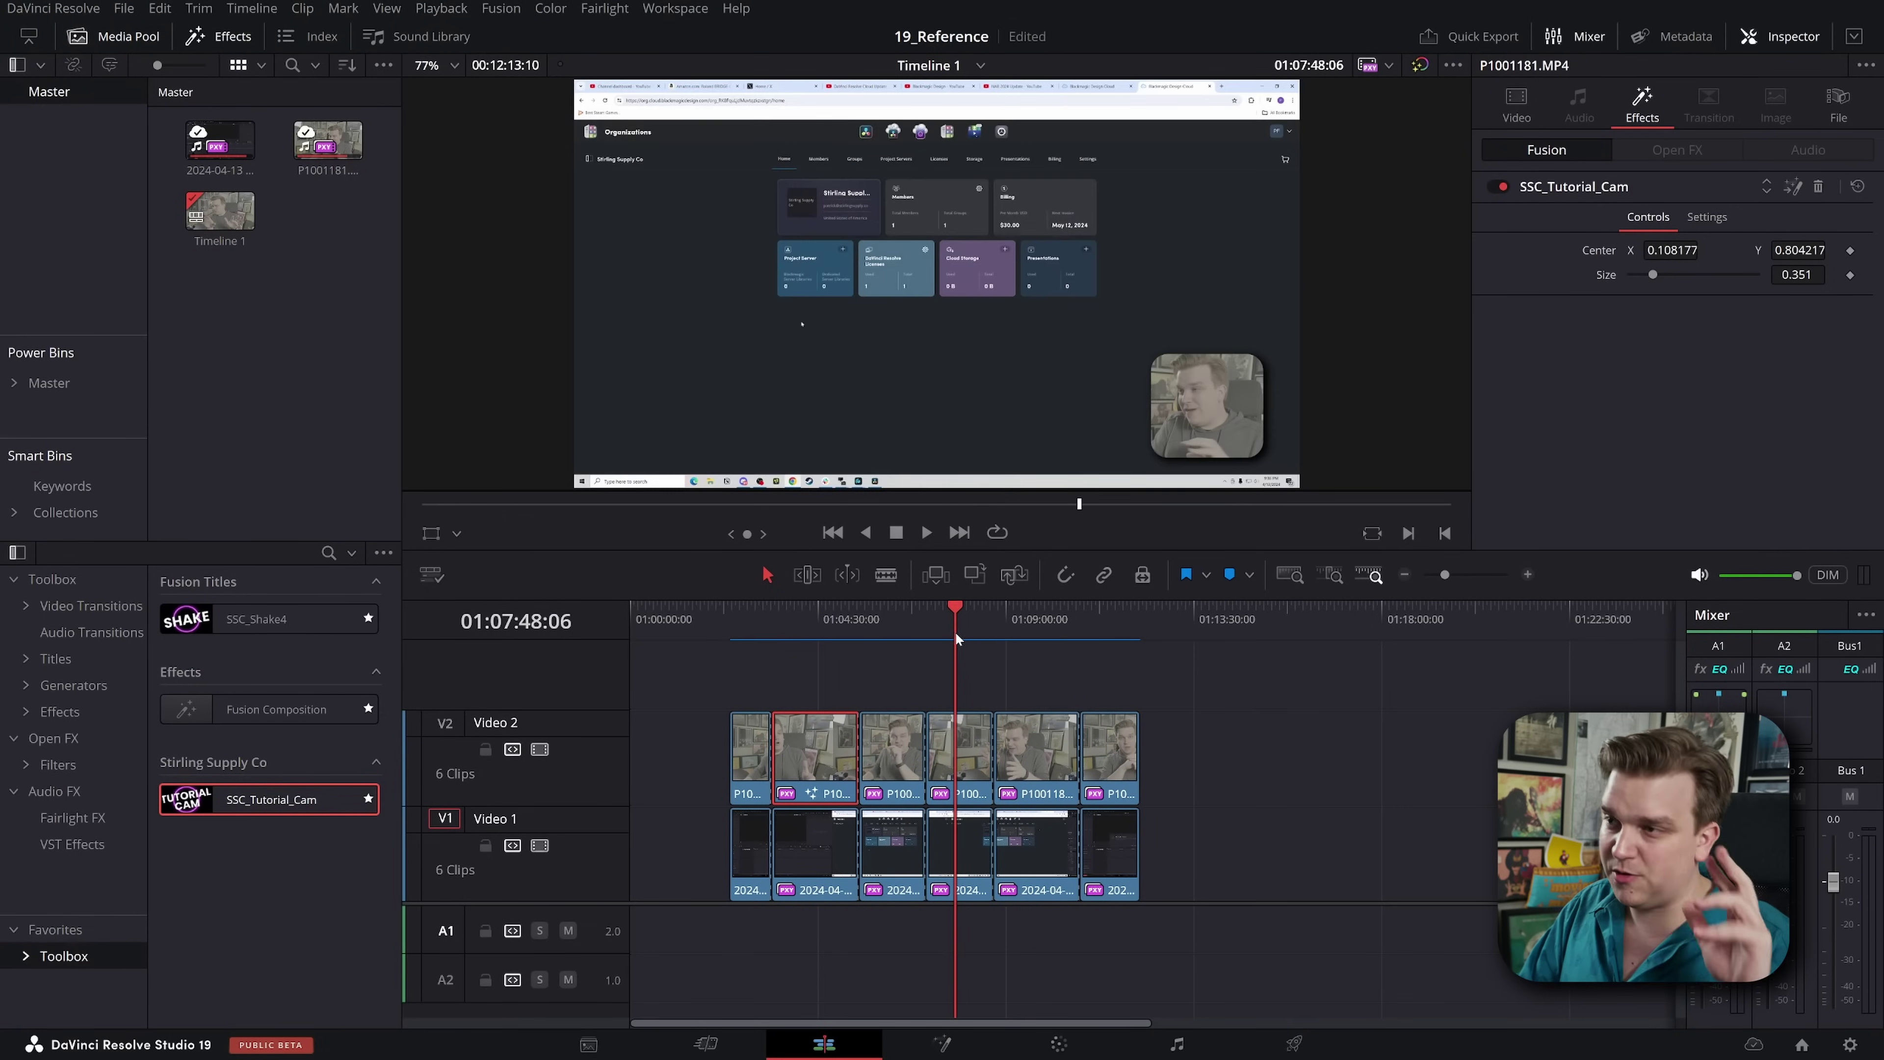
left_click(1111, 623)
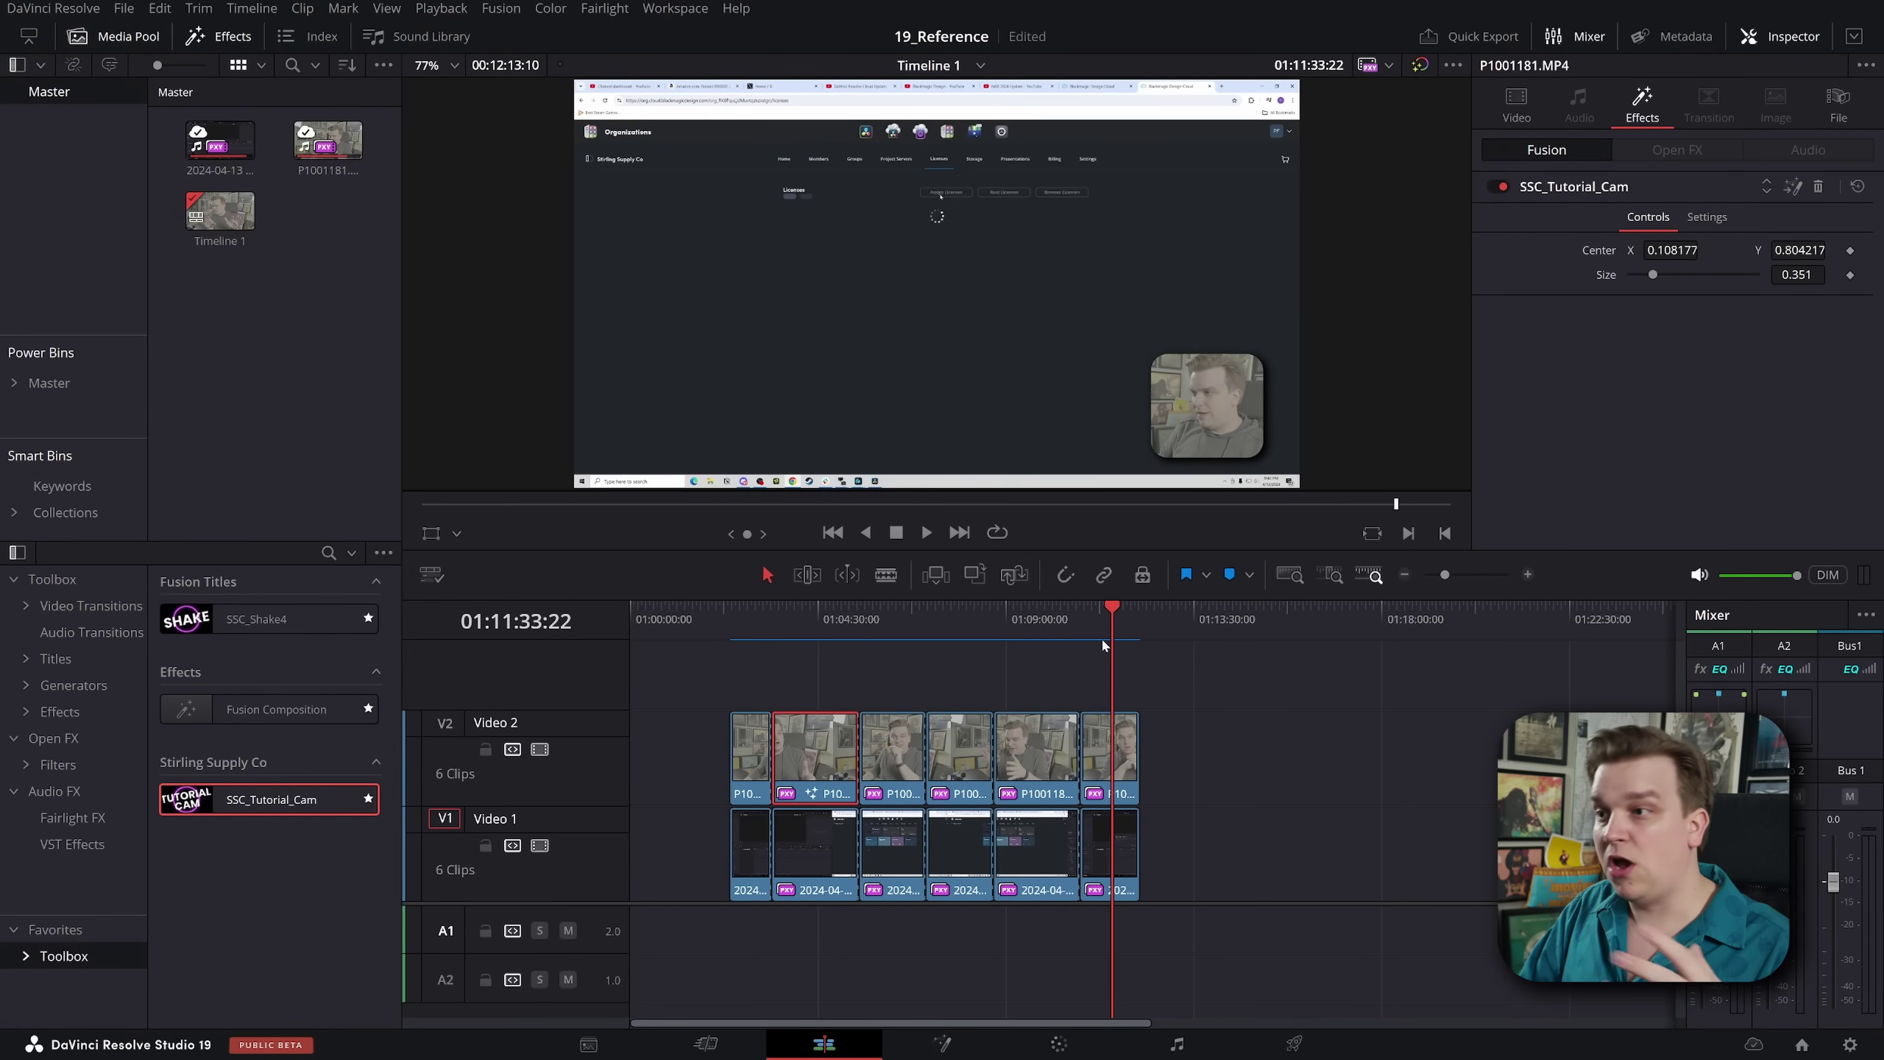
left_click(1257, 754)
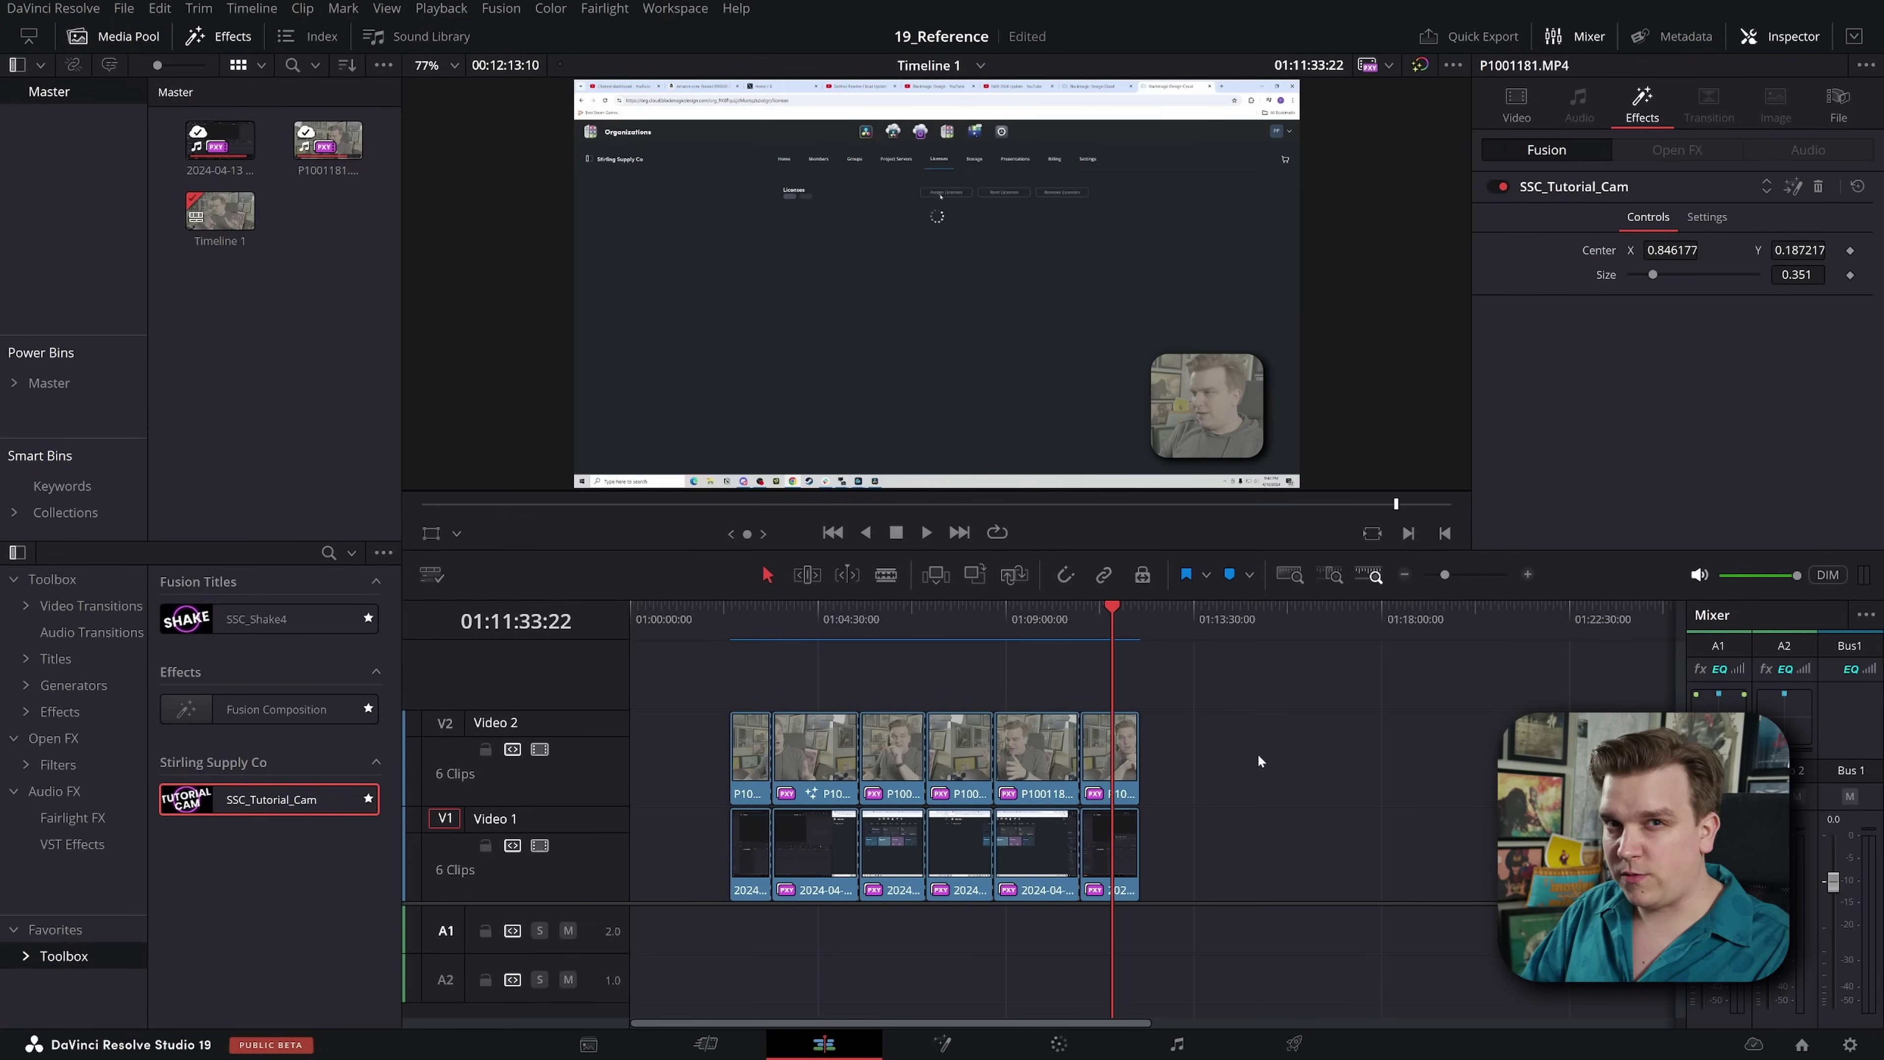
Step: Create a referenced composition named P1001181 - Comp 1 from the second clip on Video 2
left_click(820, 620)
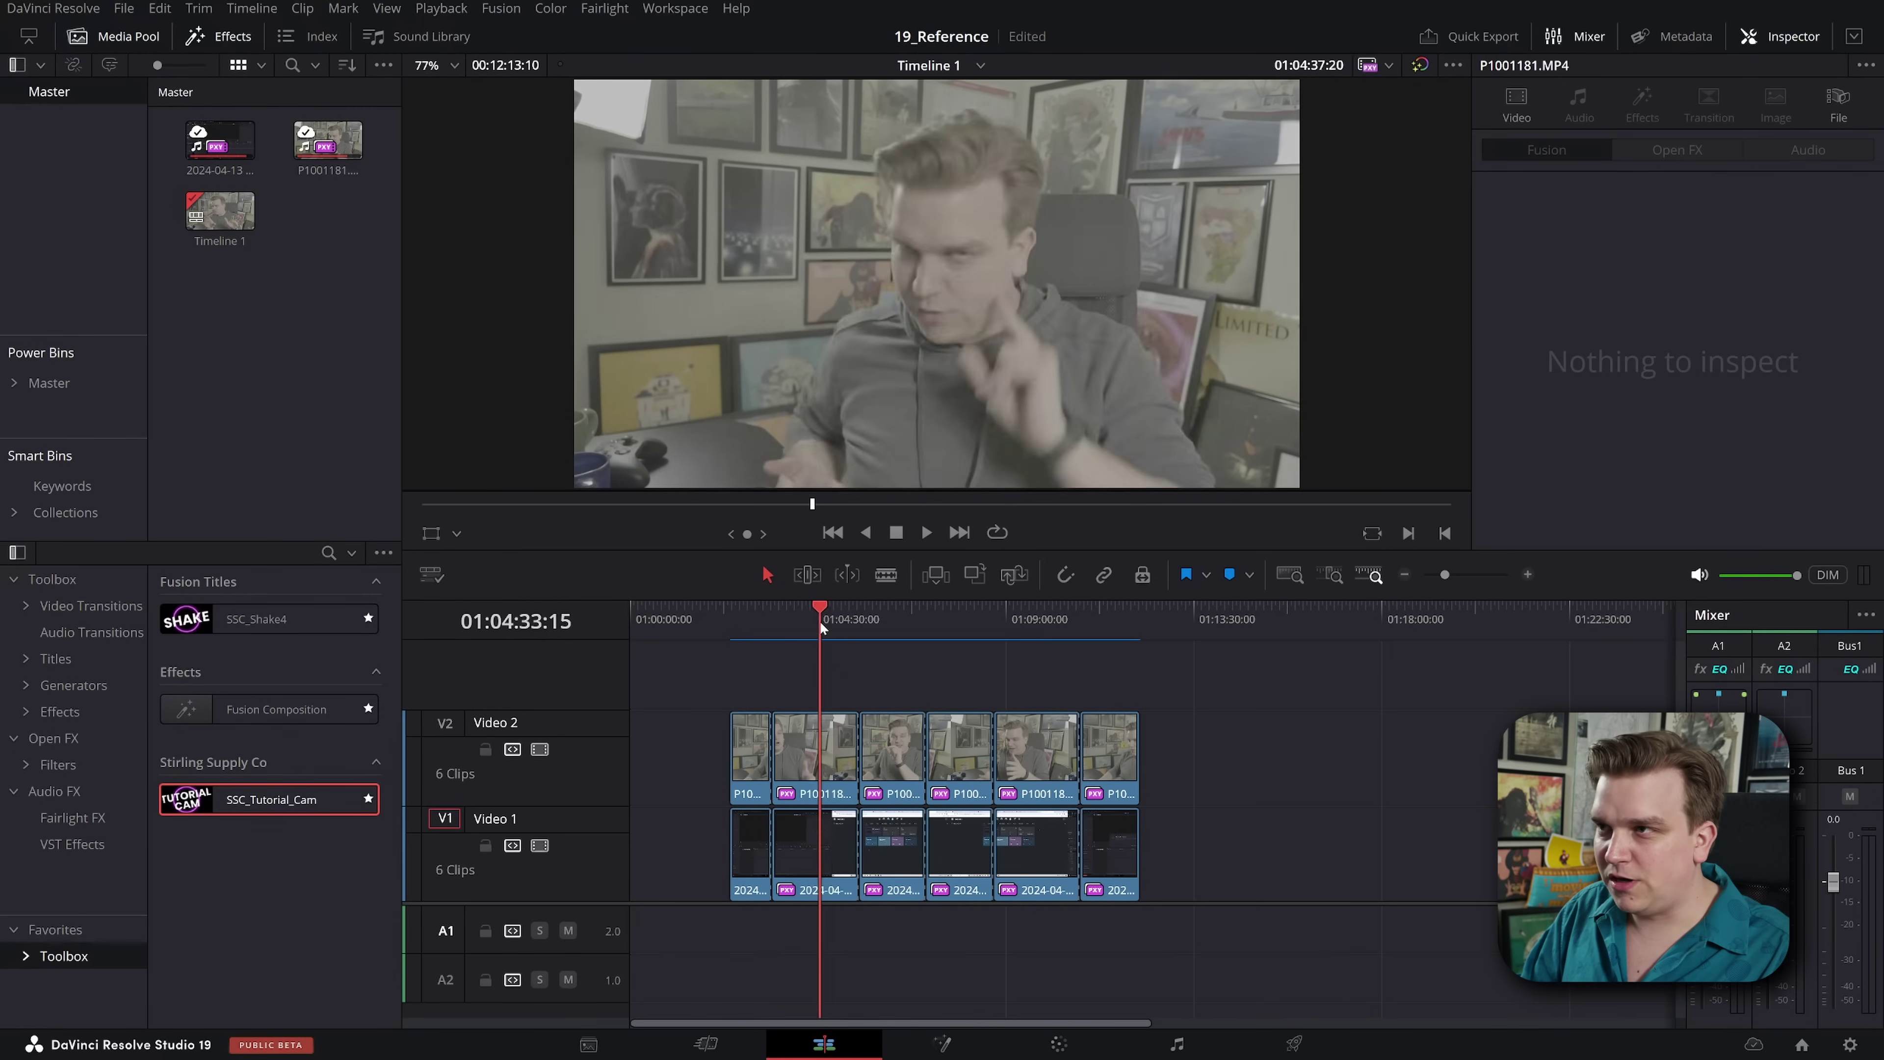
left_click(827, 776)
left_click(795, 620)
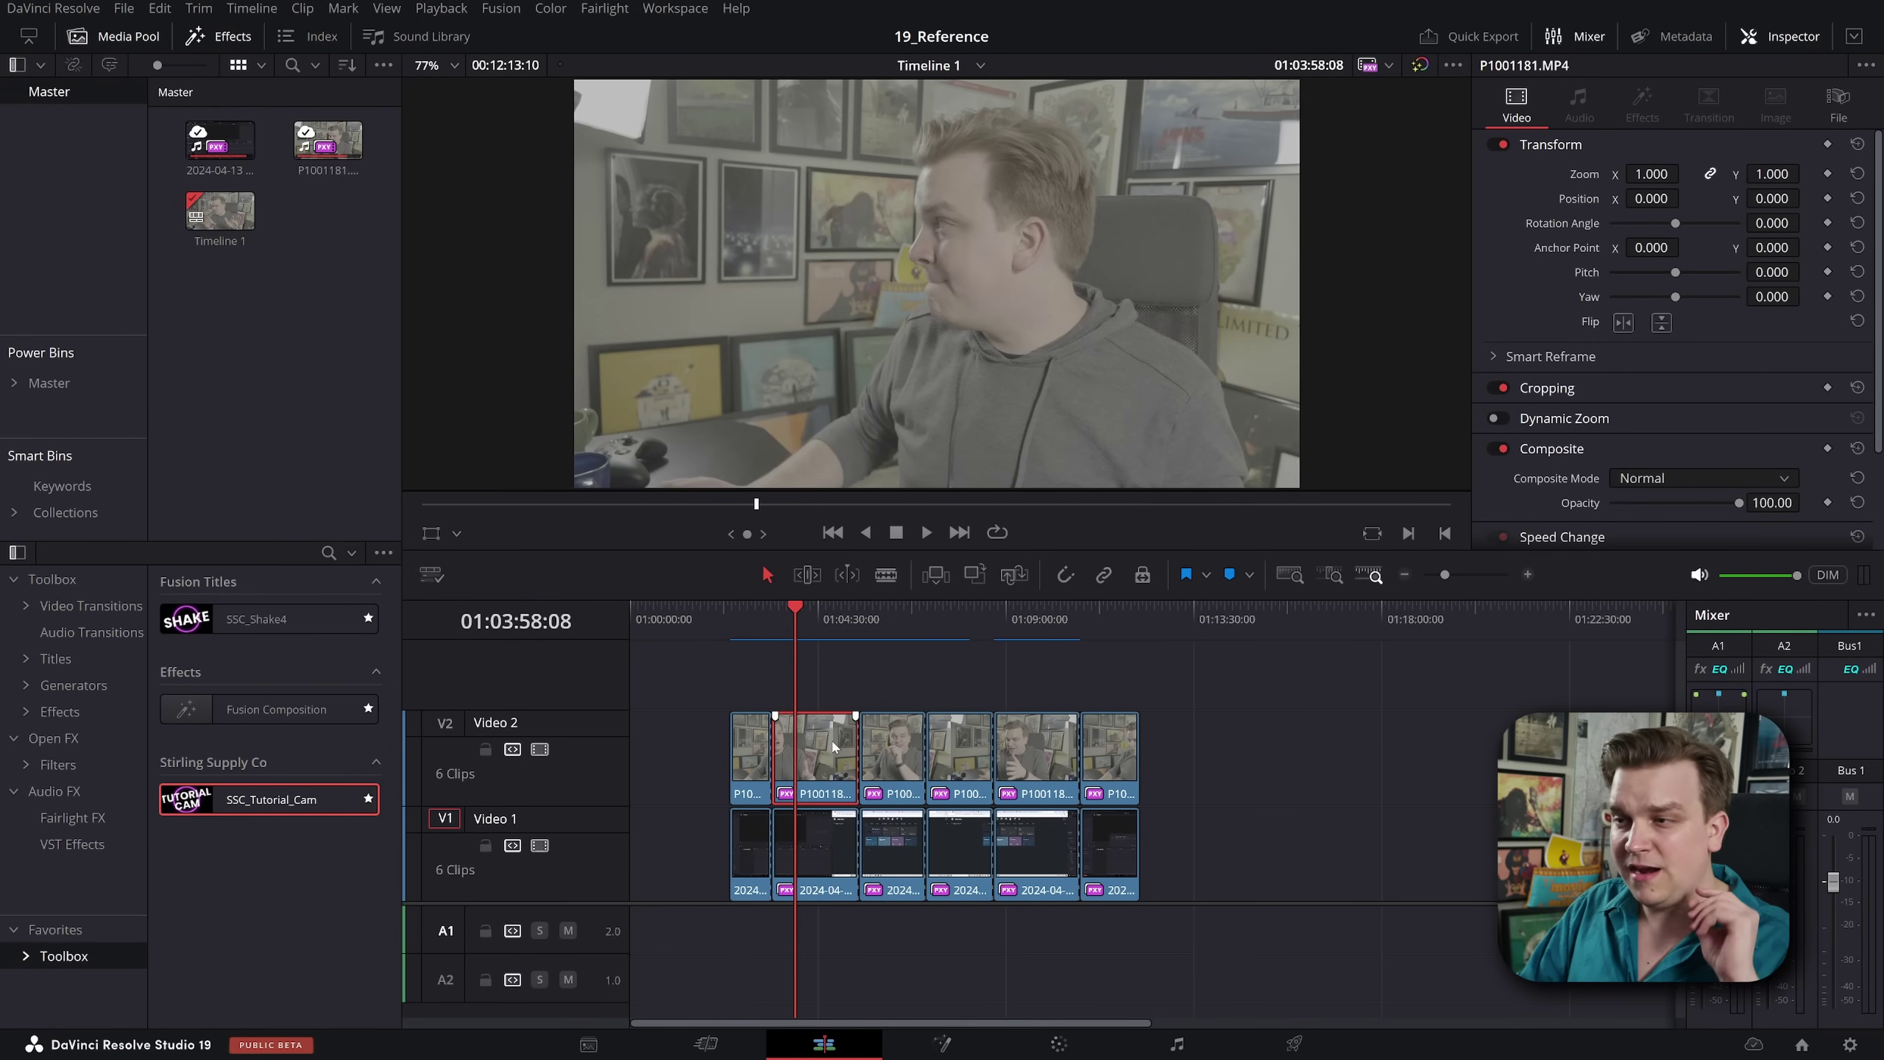
right_click(833, 745)
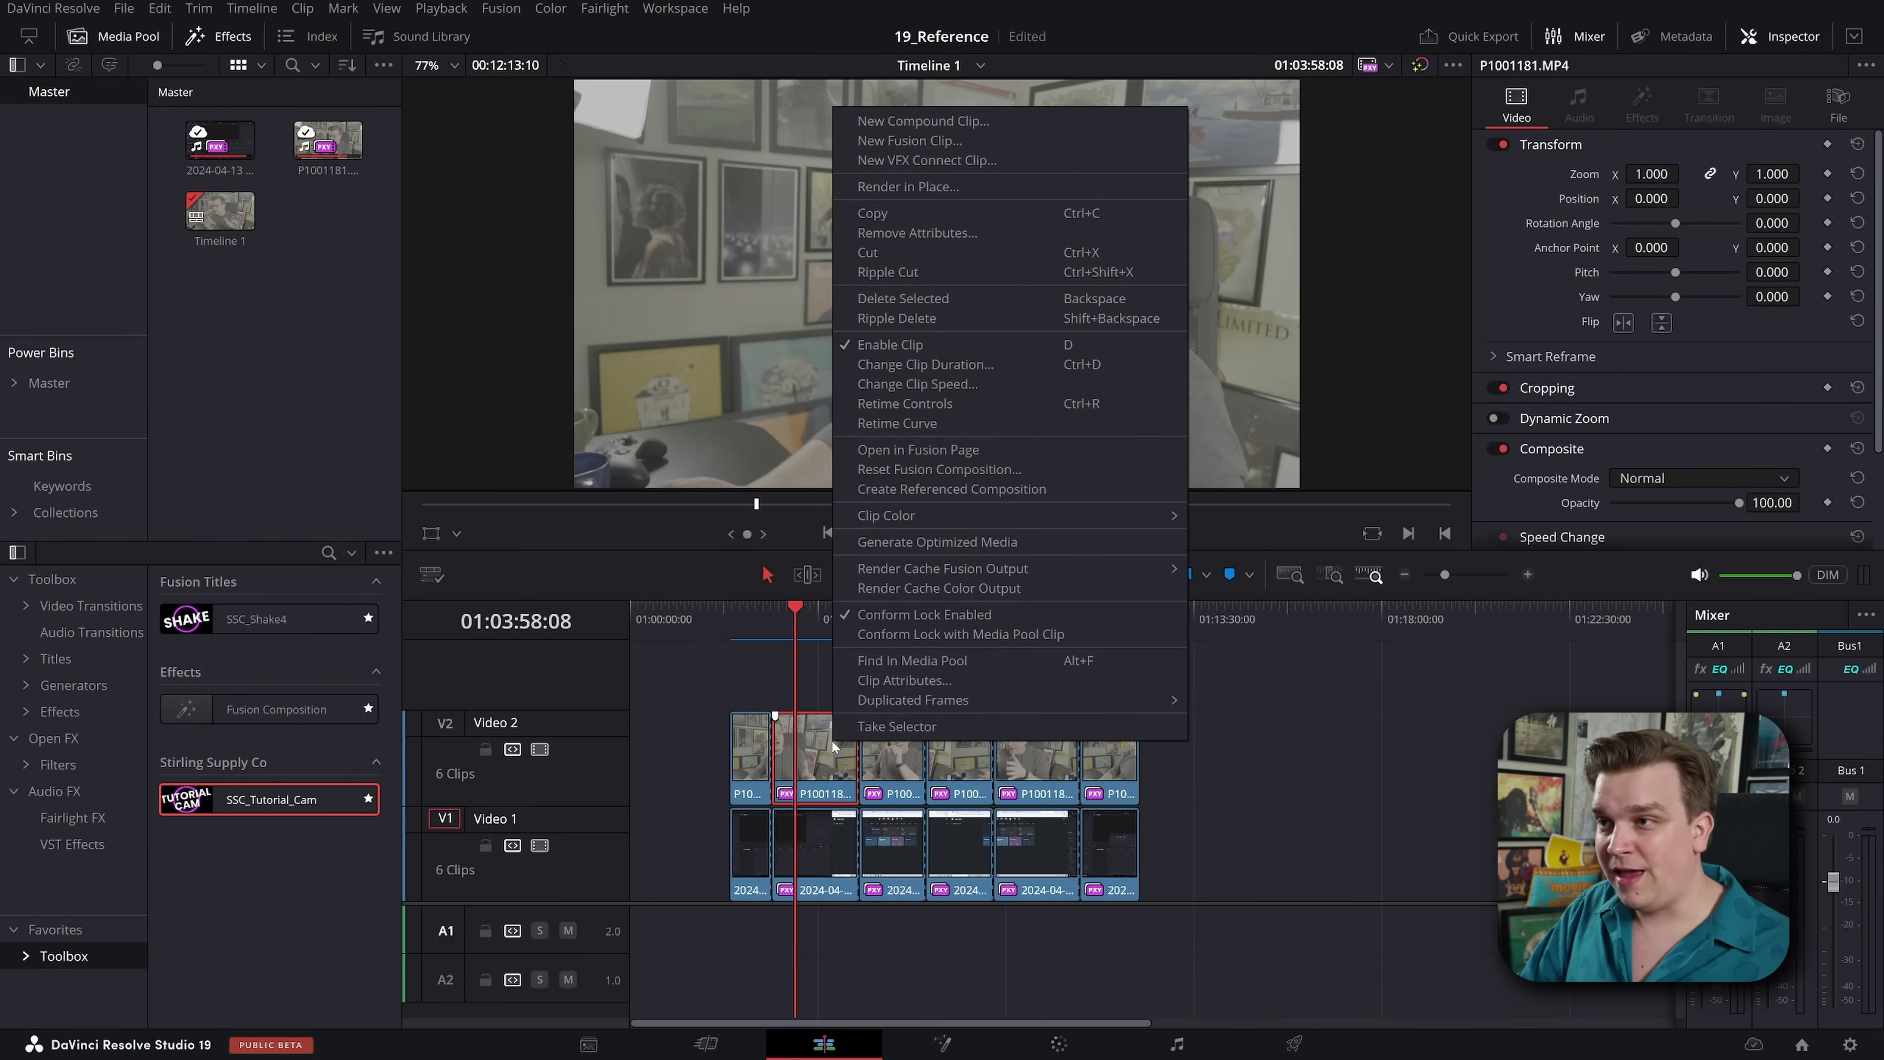
left_click(935, 488)
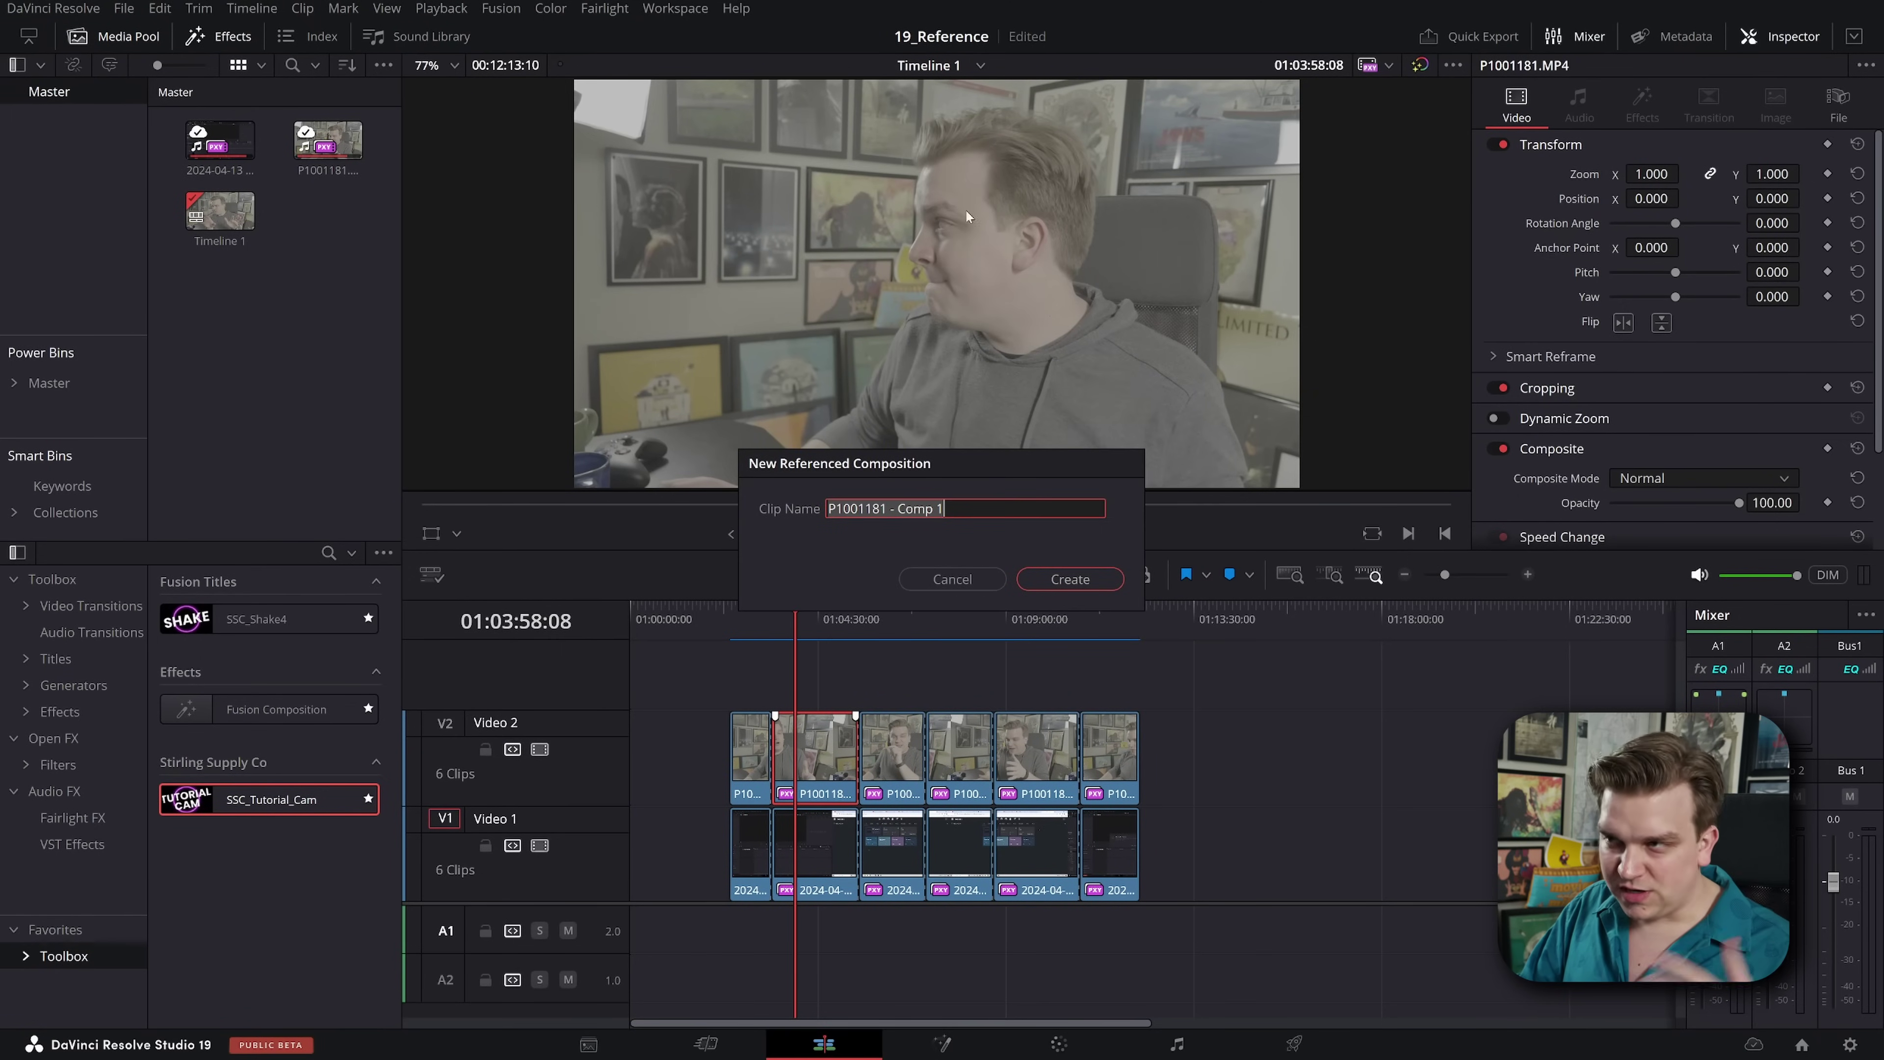
left_click(1072, 579)
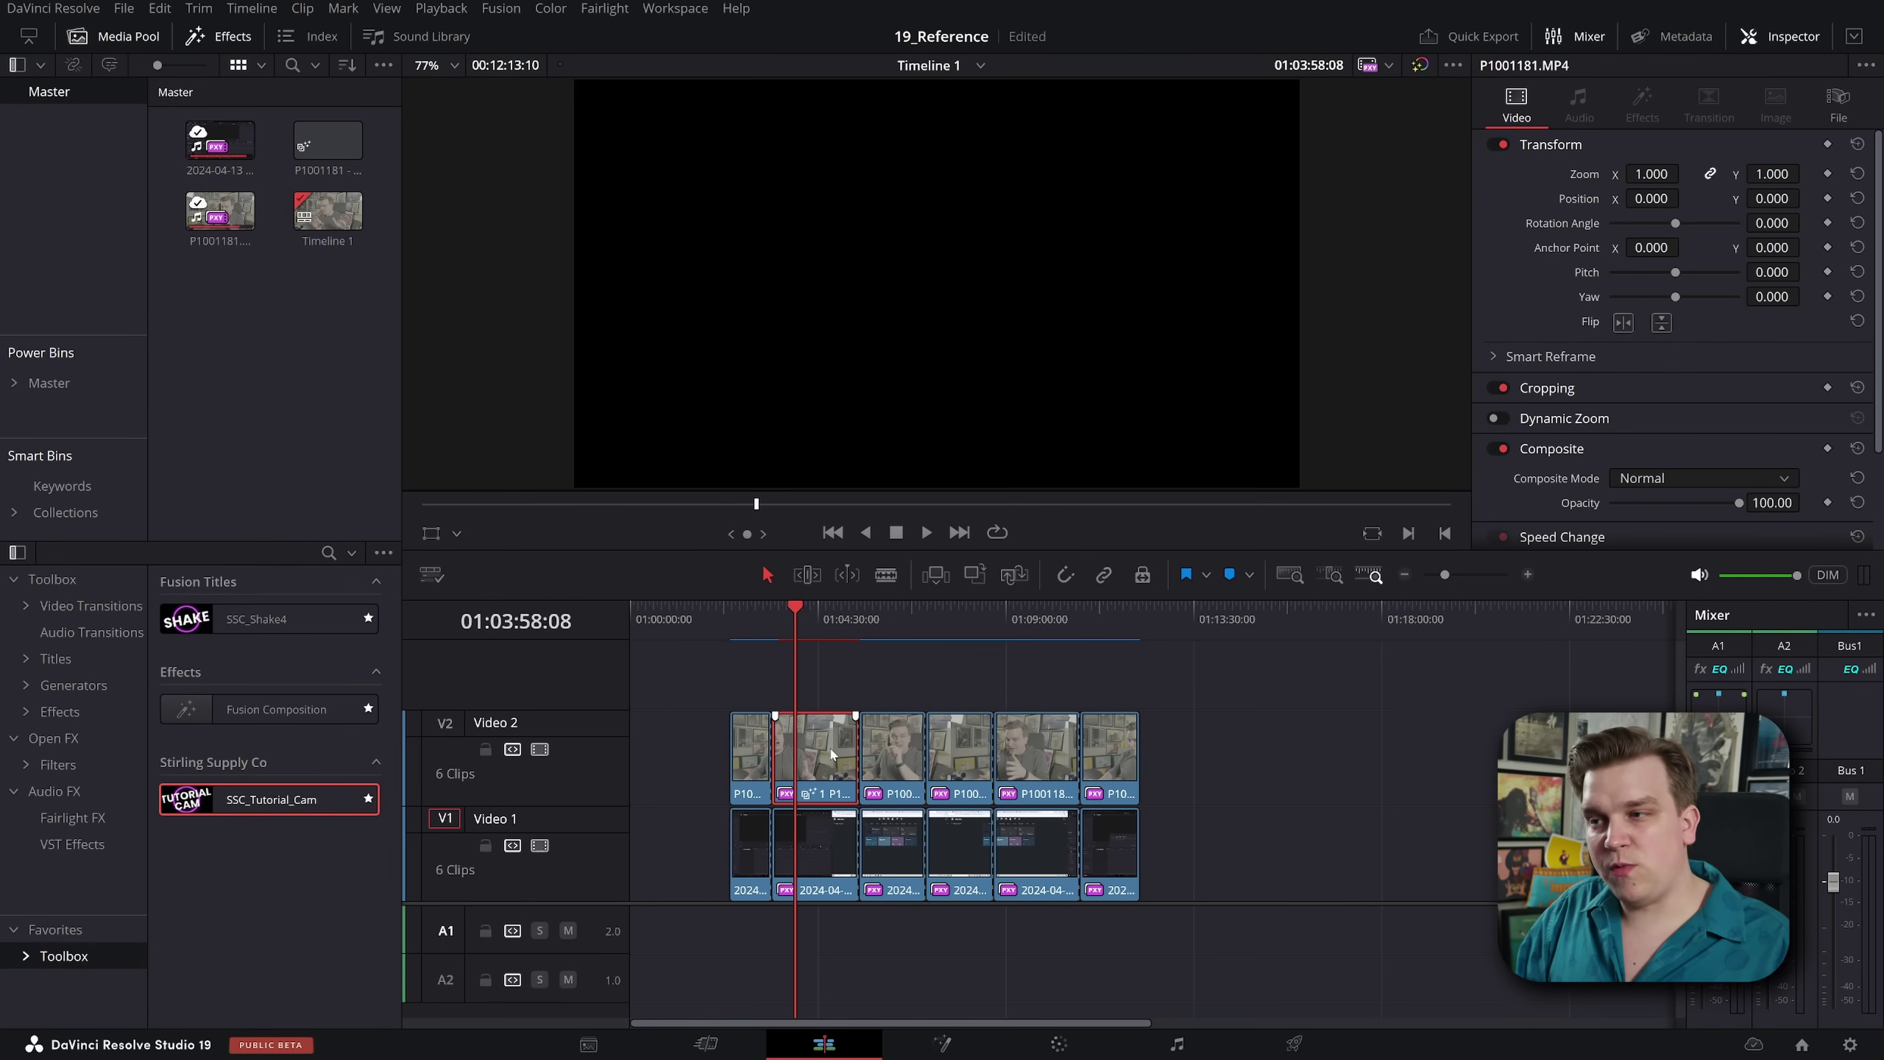
Step: Open the second clip's composition for Fusion editing and insert a Merge node between MediaIn1 and MediaOut1
left_click(943, 1044)
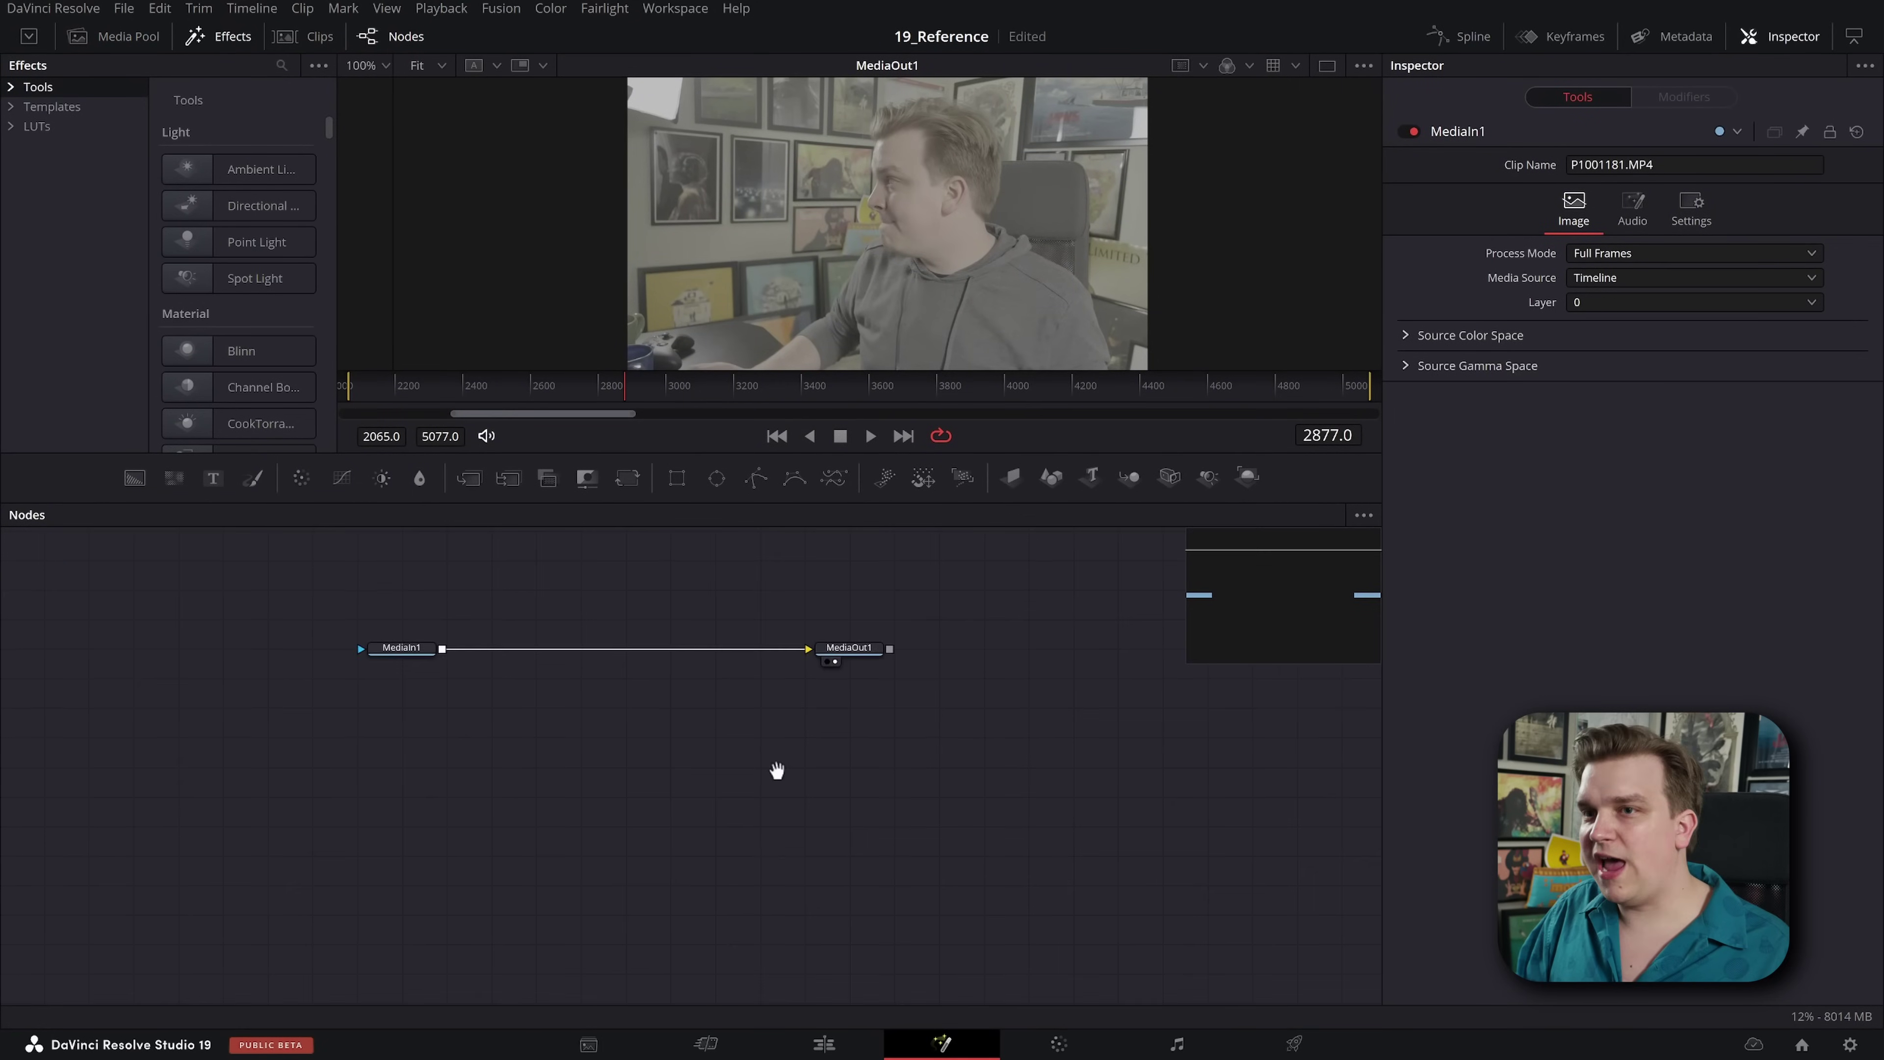
left_click_drag(460, 734, 321, 742)
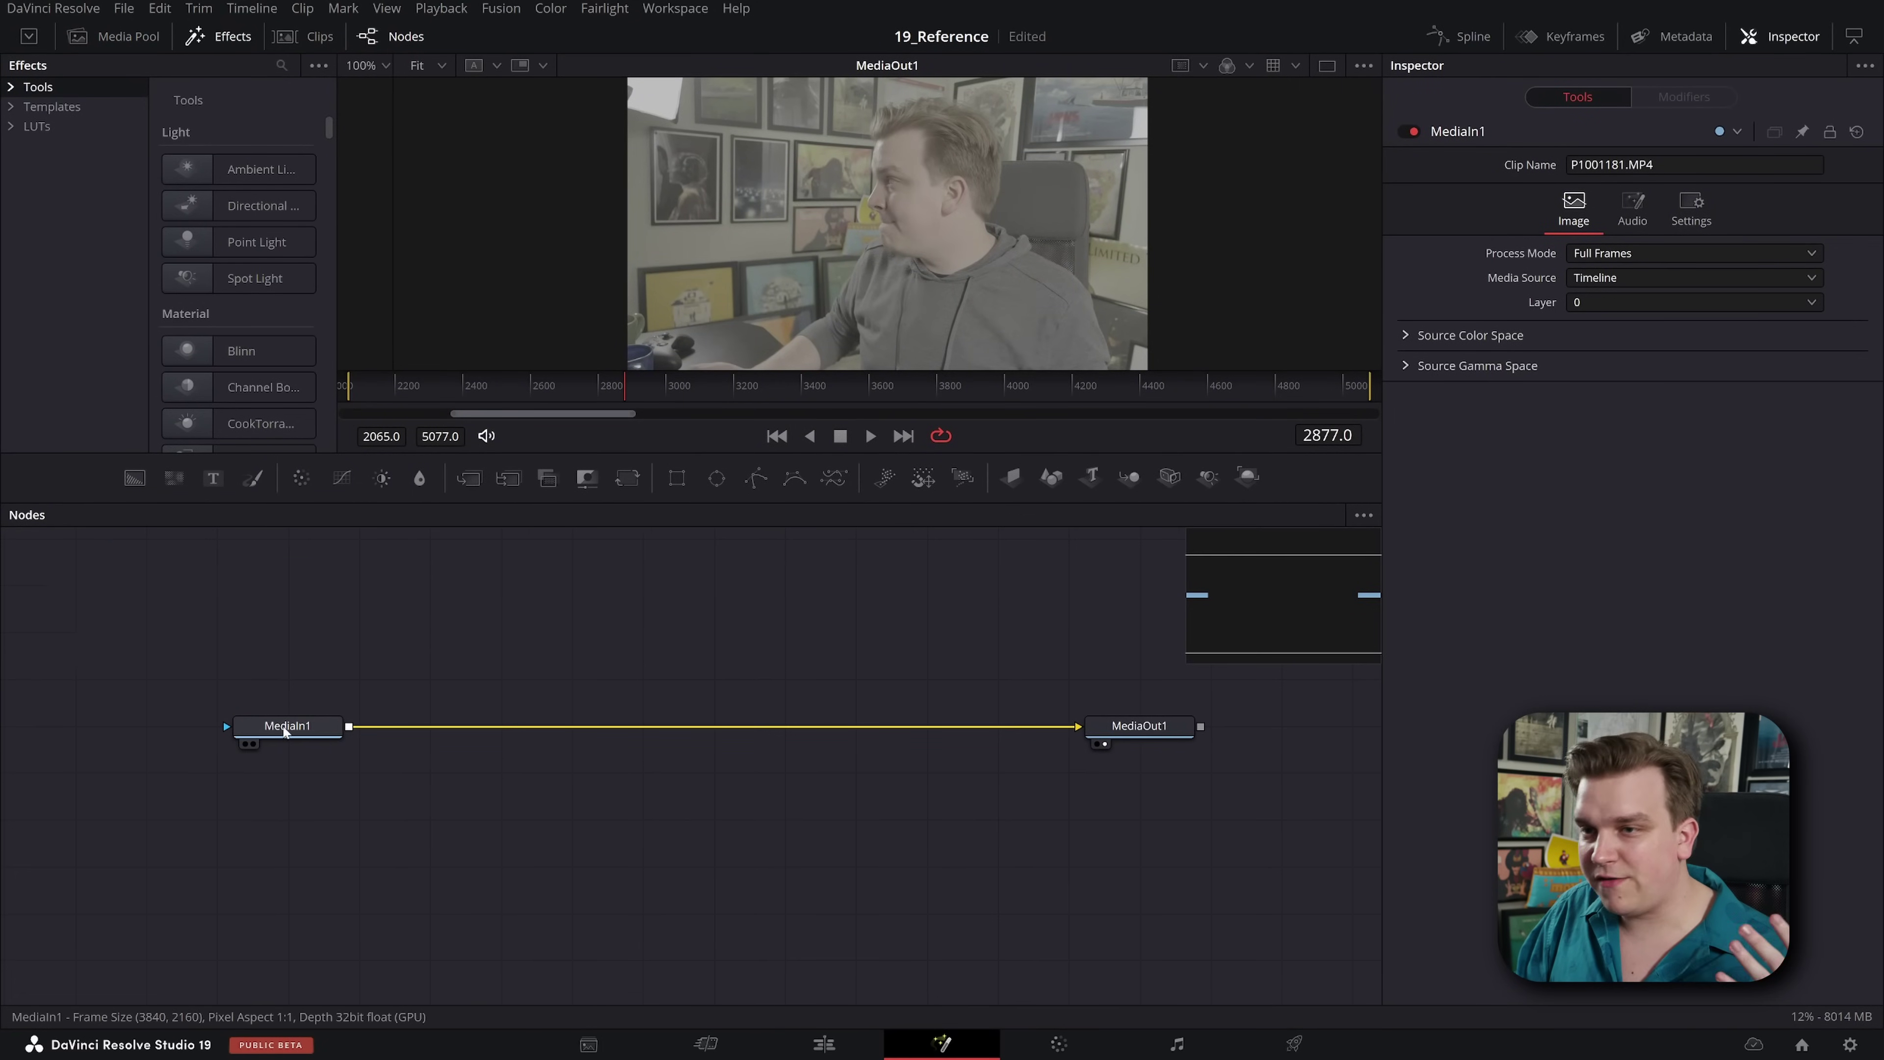
key("shift+space")
type("merg")
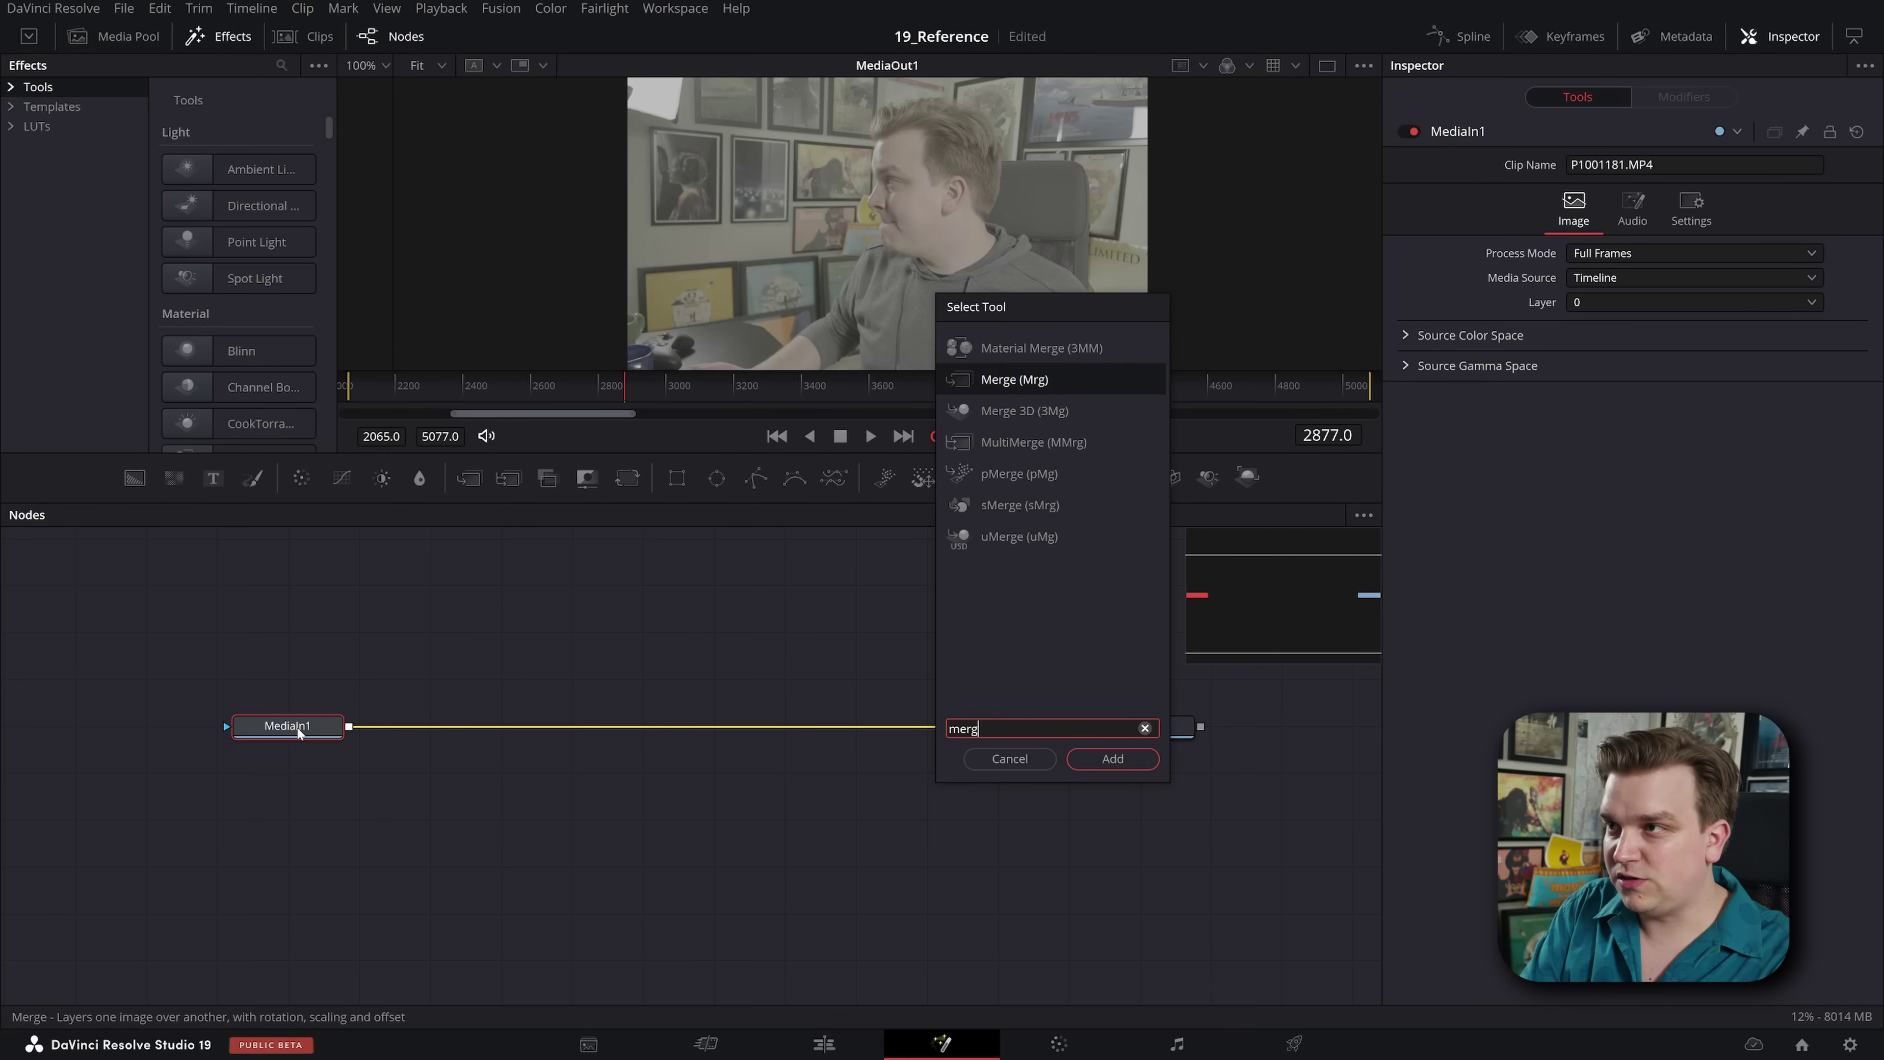
key("Return")
left_click_drag(421, 727, 499, 727)
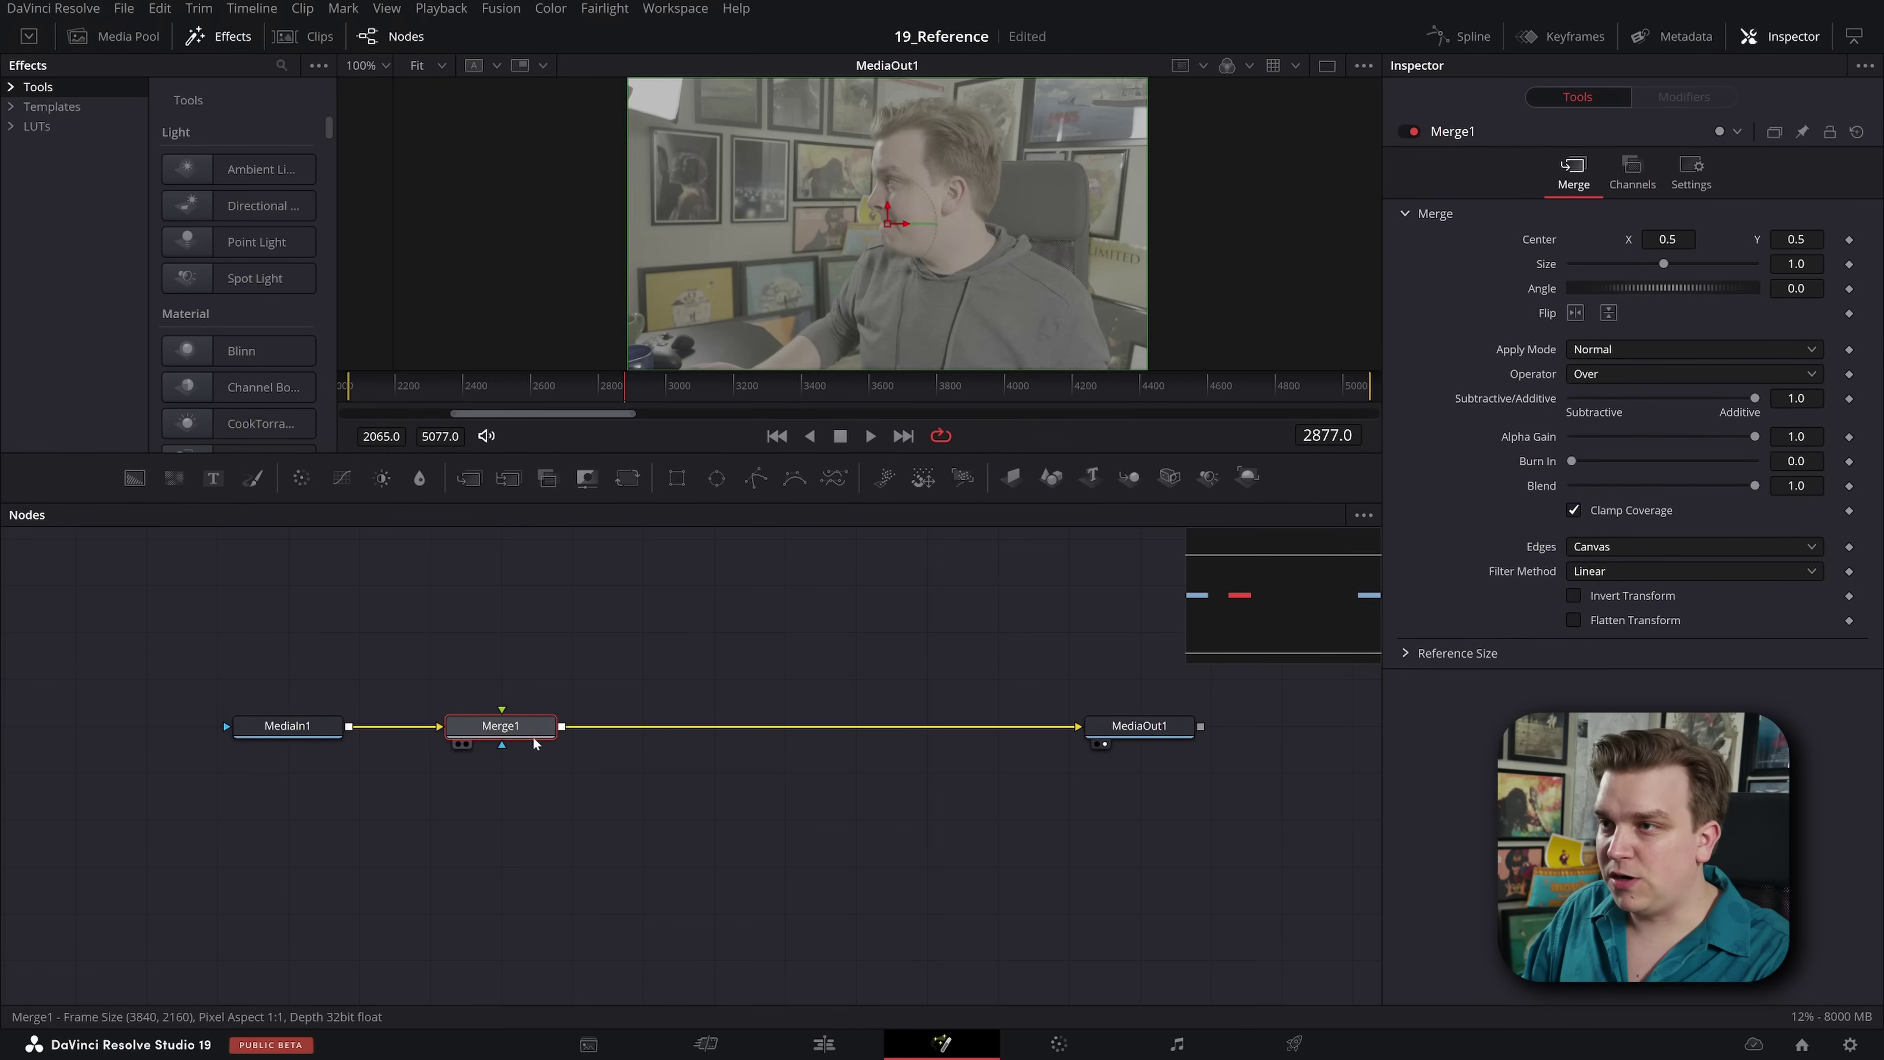
Step: Connect an Ellipse node to the foreground of Merge1 and set the merge operator to Mask
left_click_drag(716, 478, 502, 716)
left_click(1658, 374)
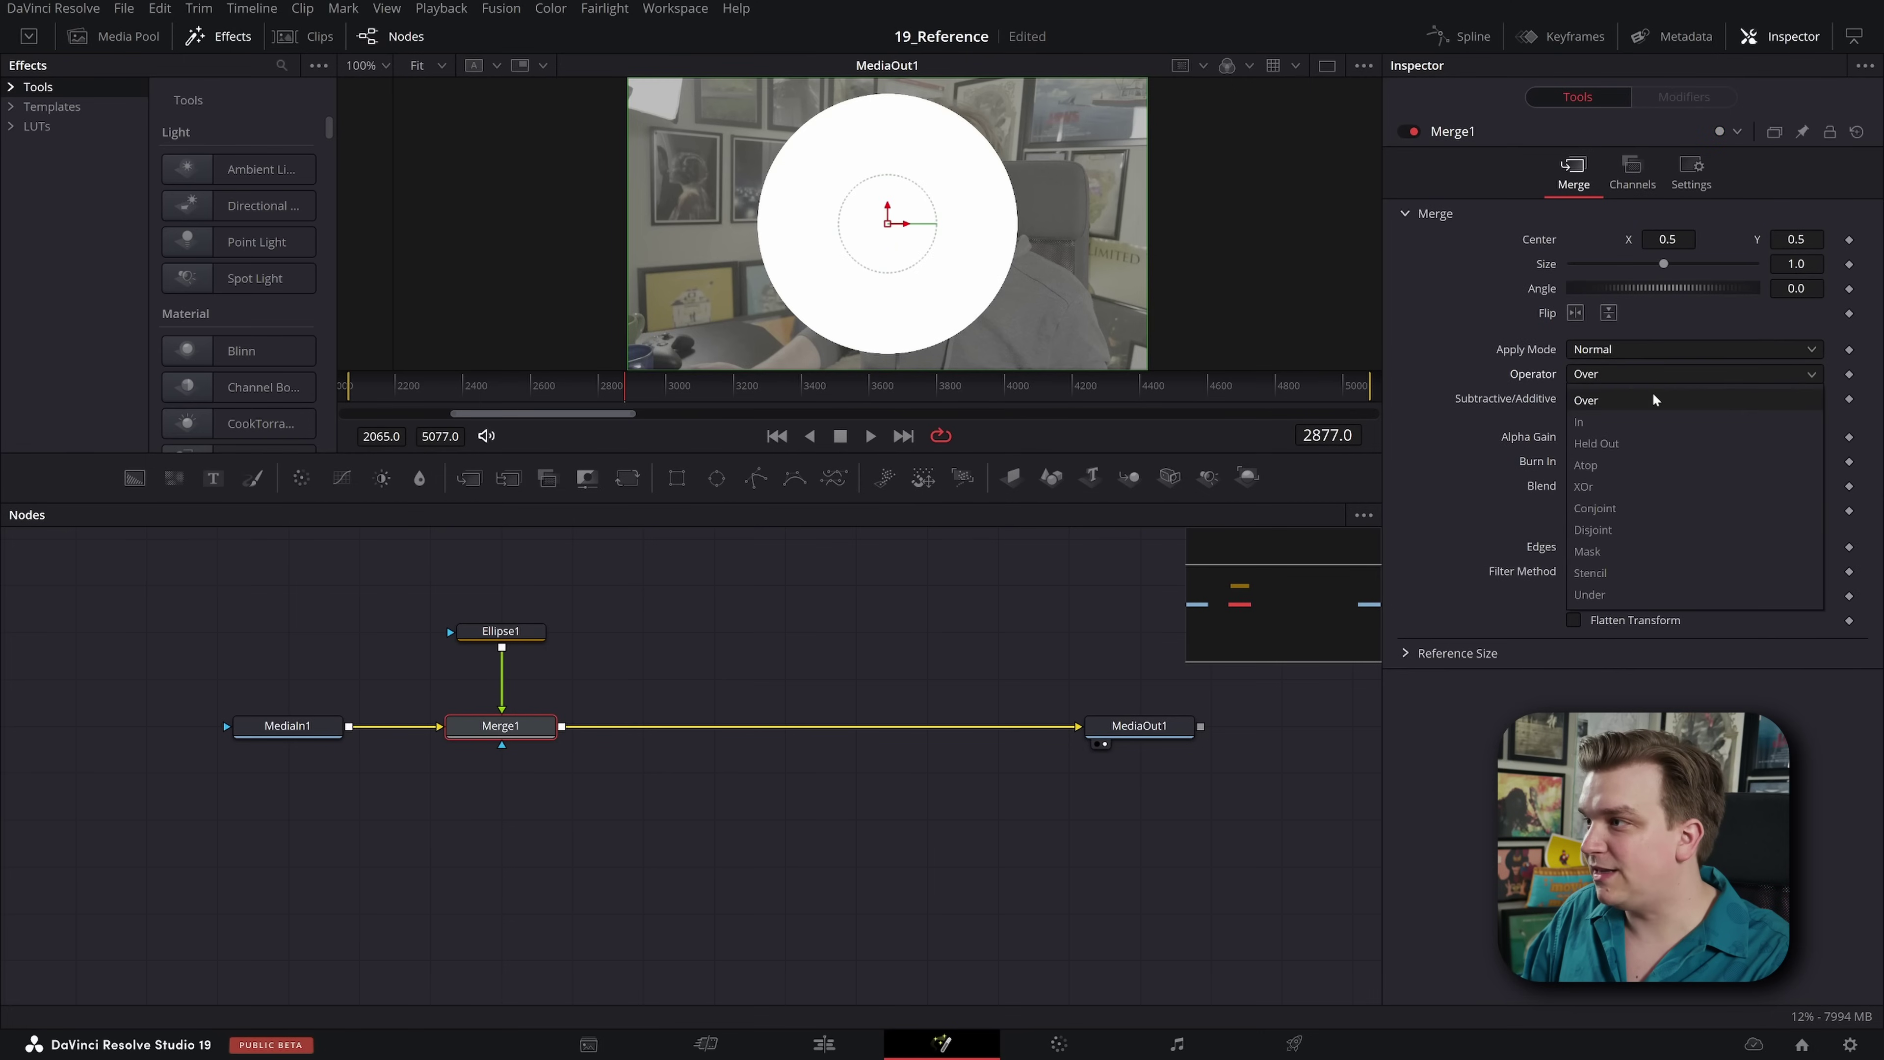
left_click(1595, 551)
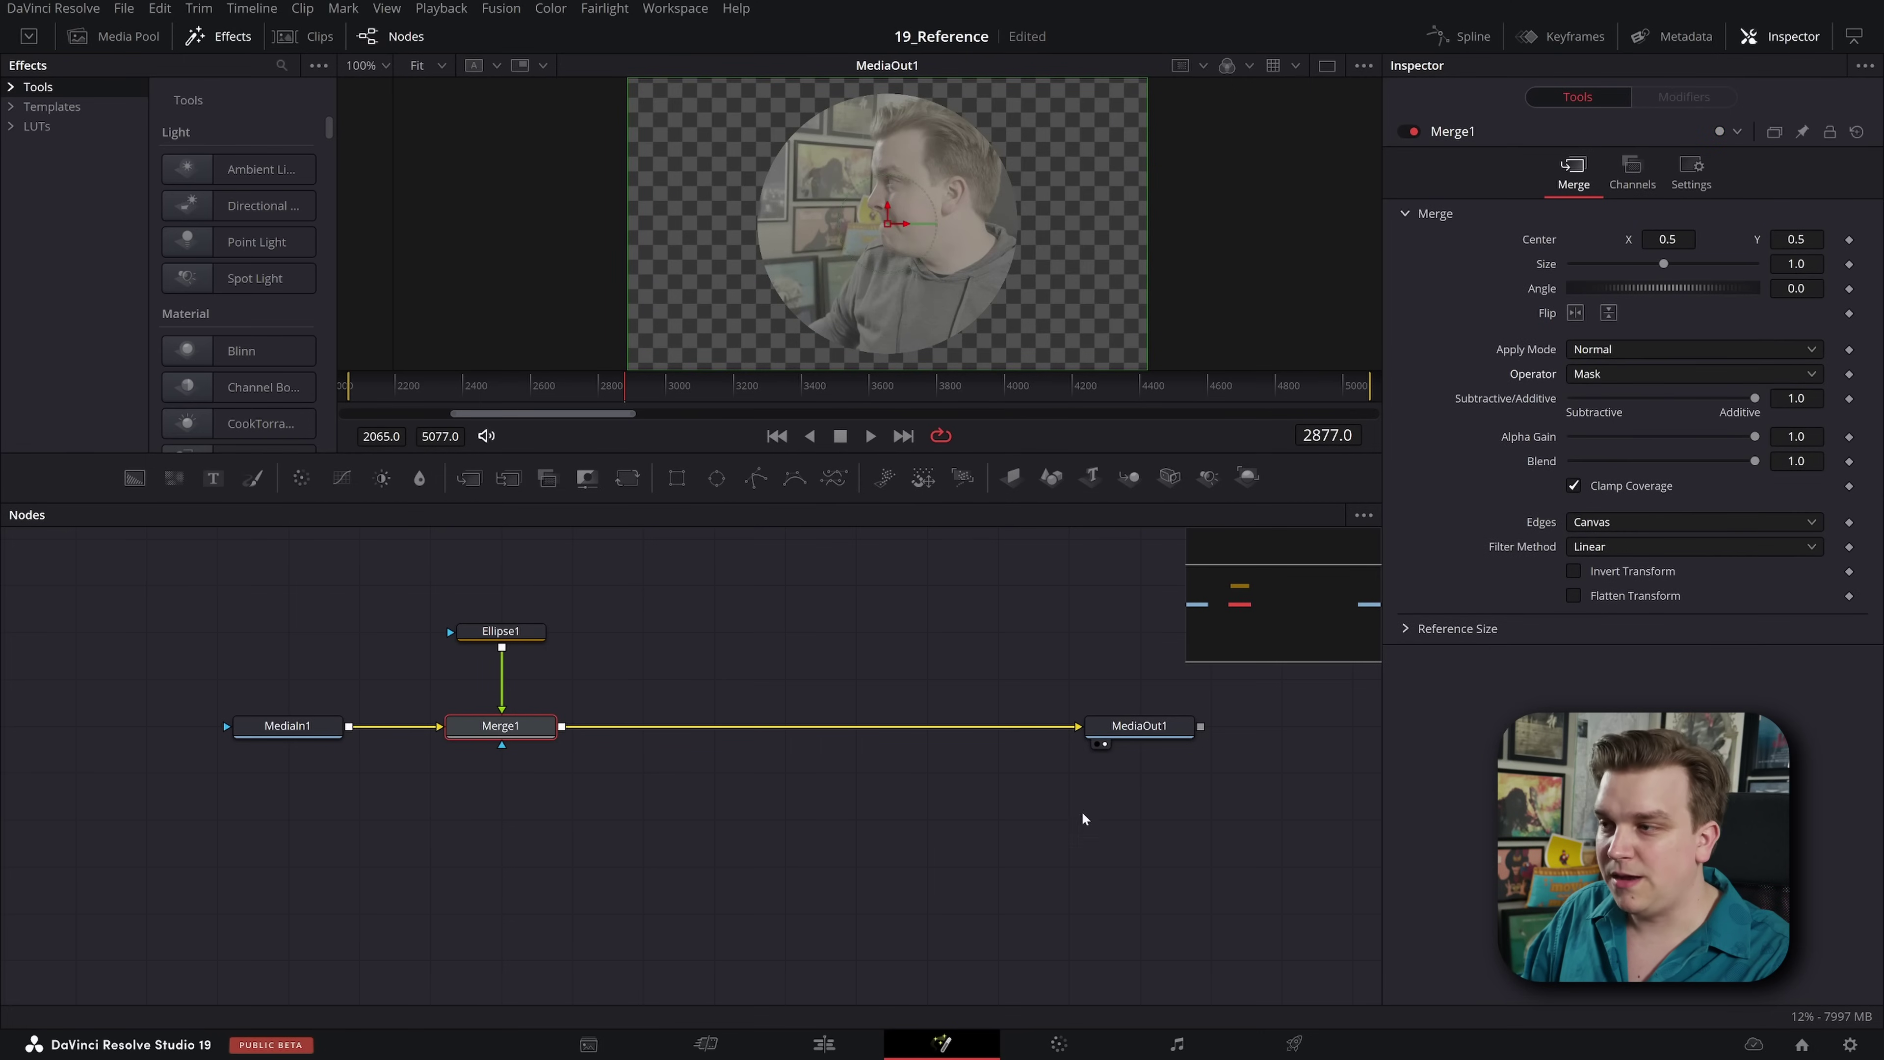
Step: Link the fourth Video 2 clip to the P1001181 - Comp 1 referenced composition and compare it with the second clip
left_click(830, 1039)
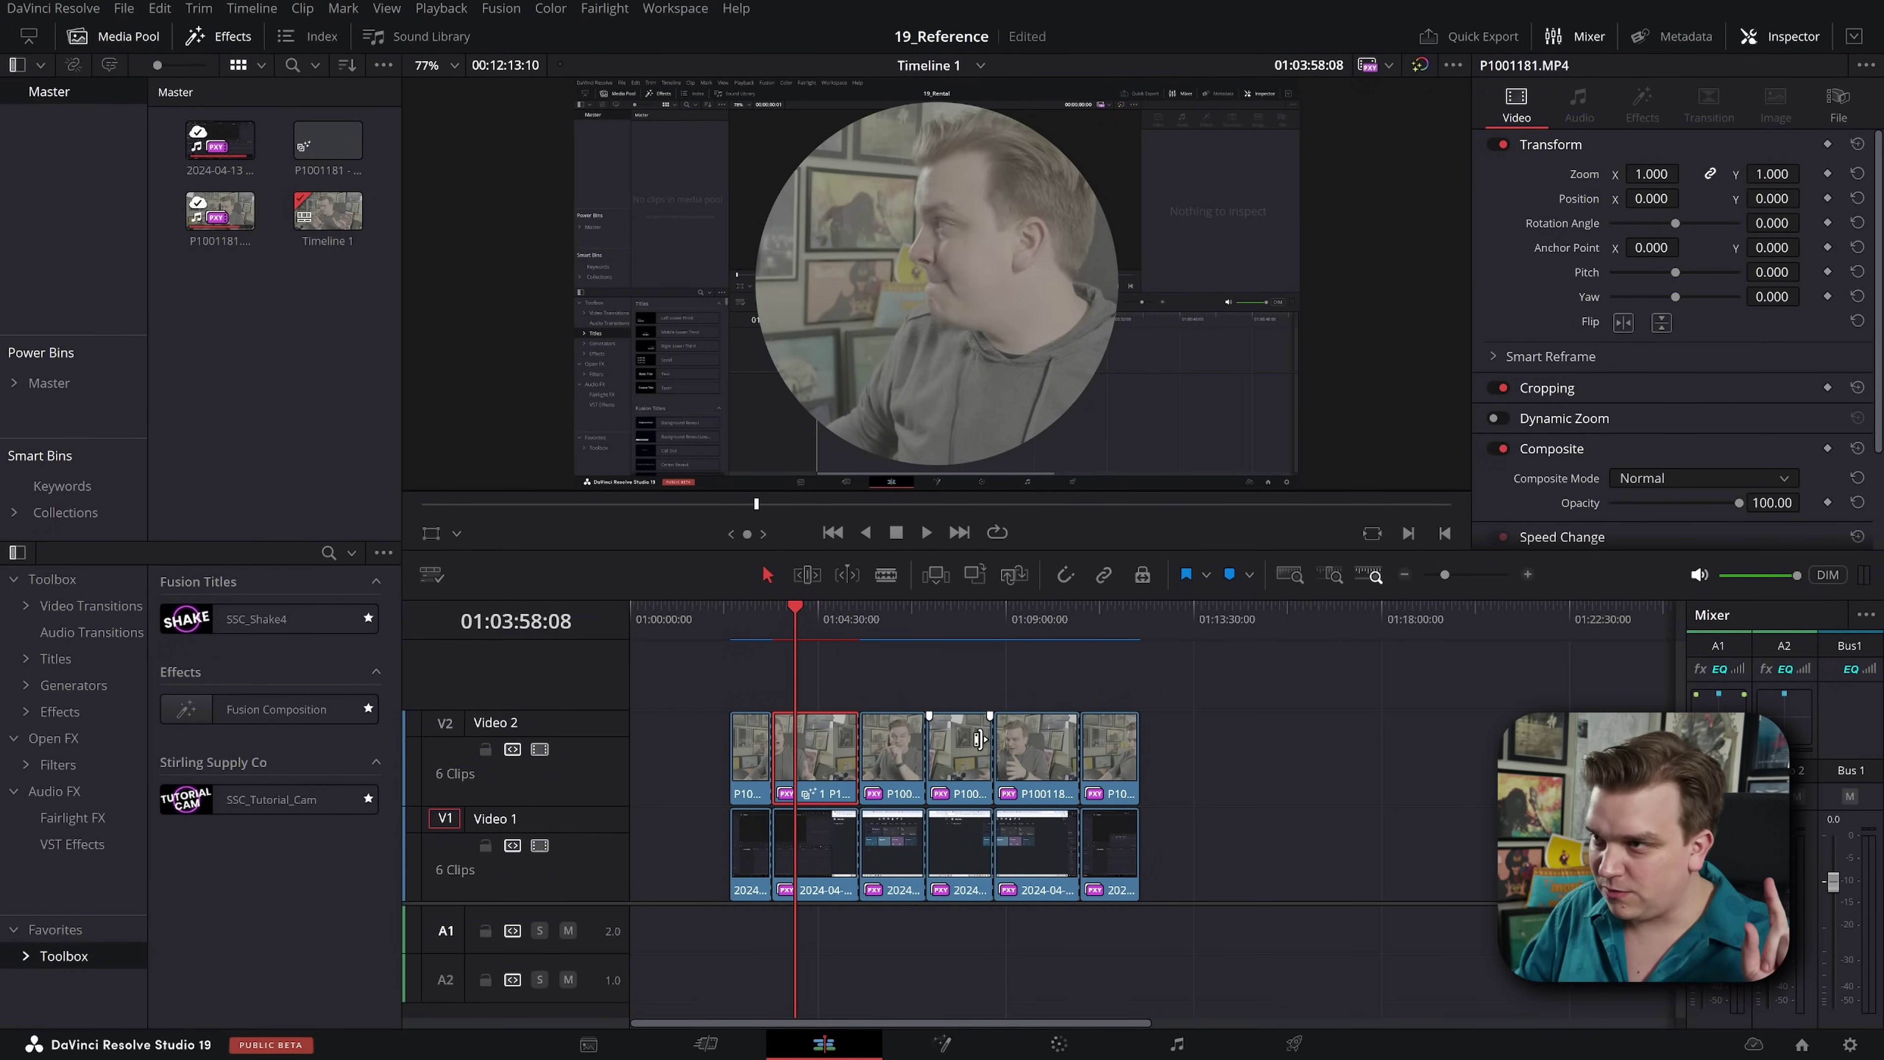
left_click(953, 617)
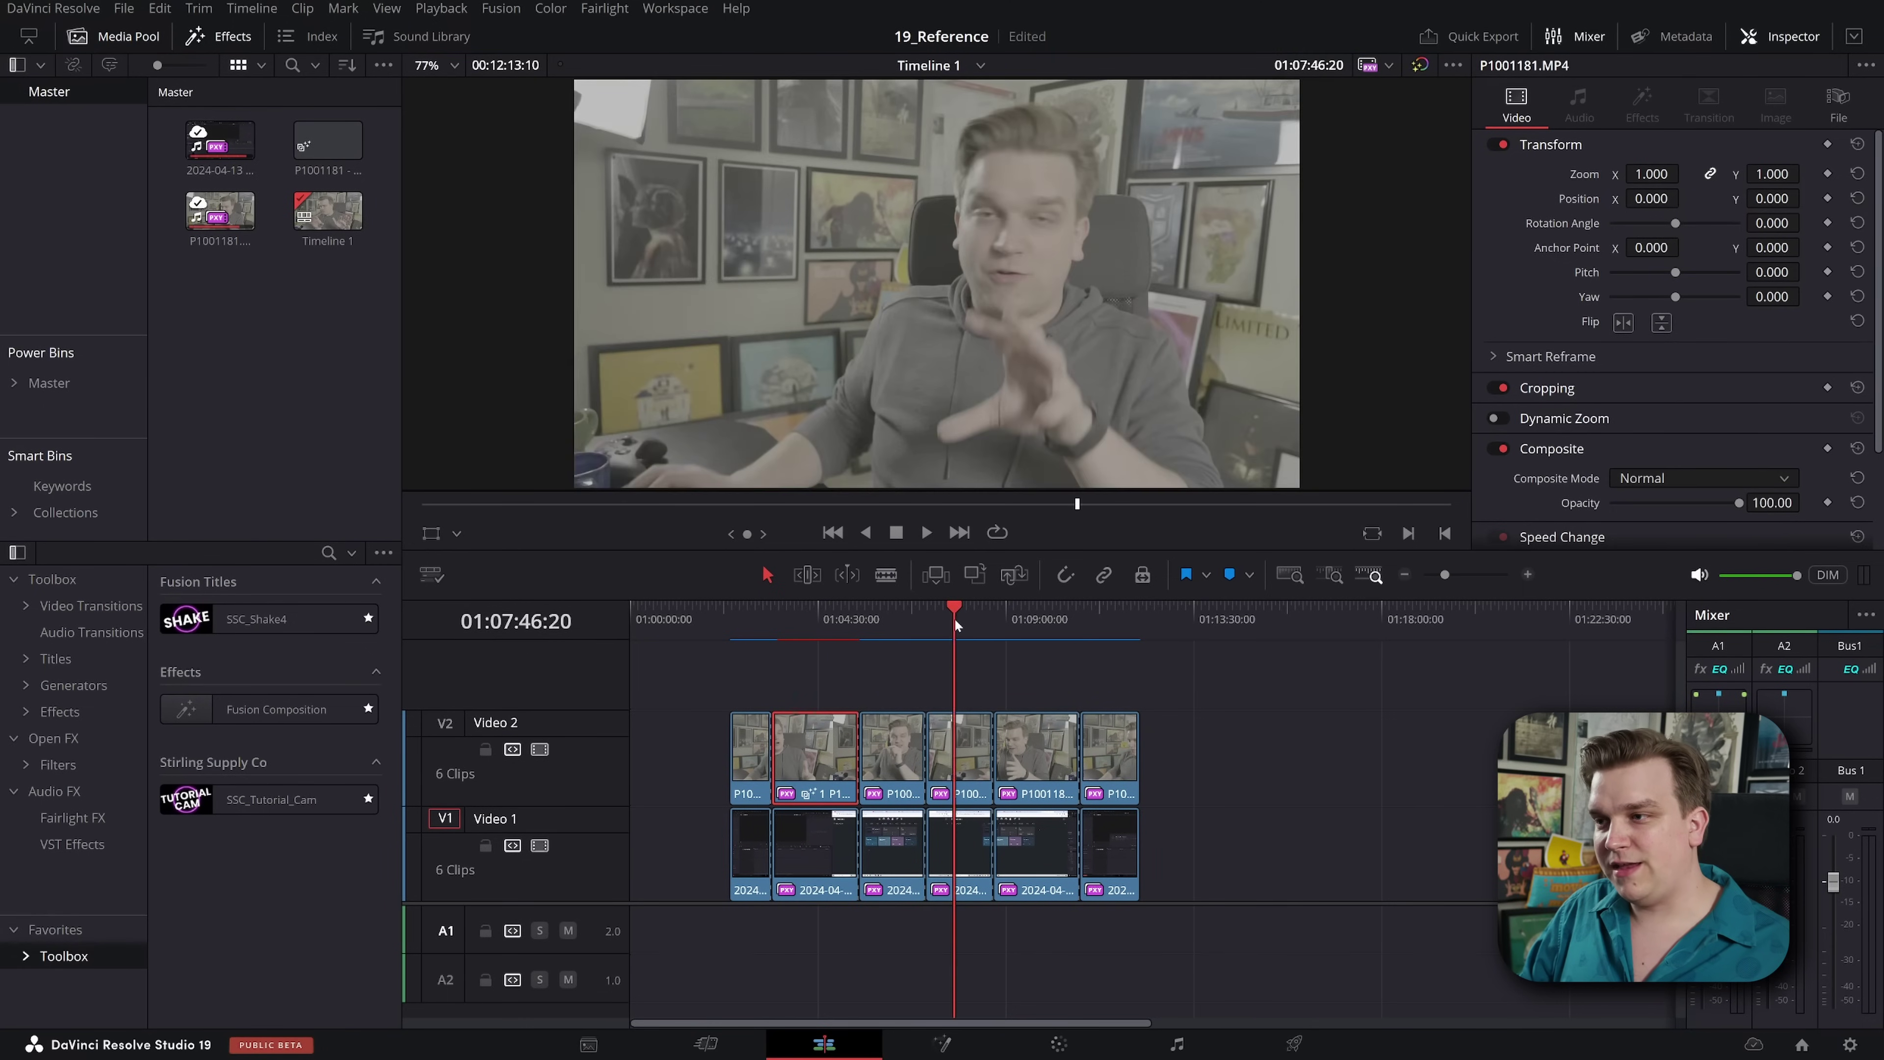
left_click(964, 776)
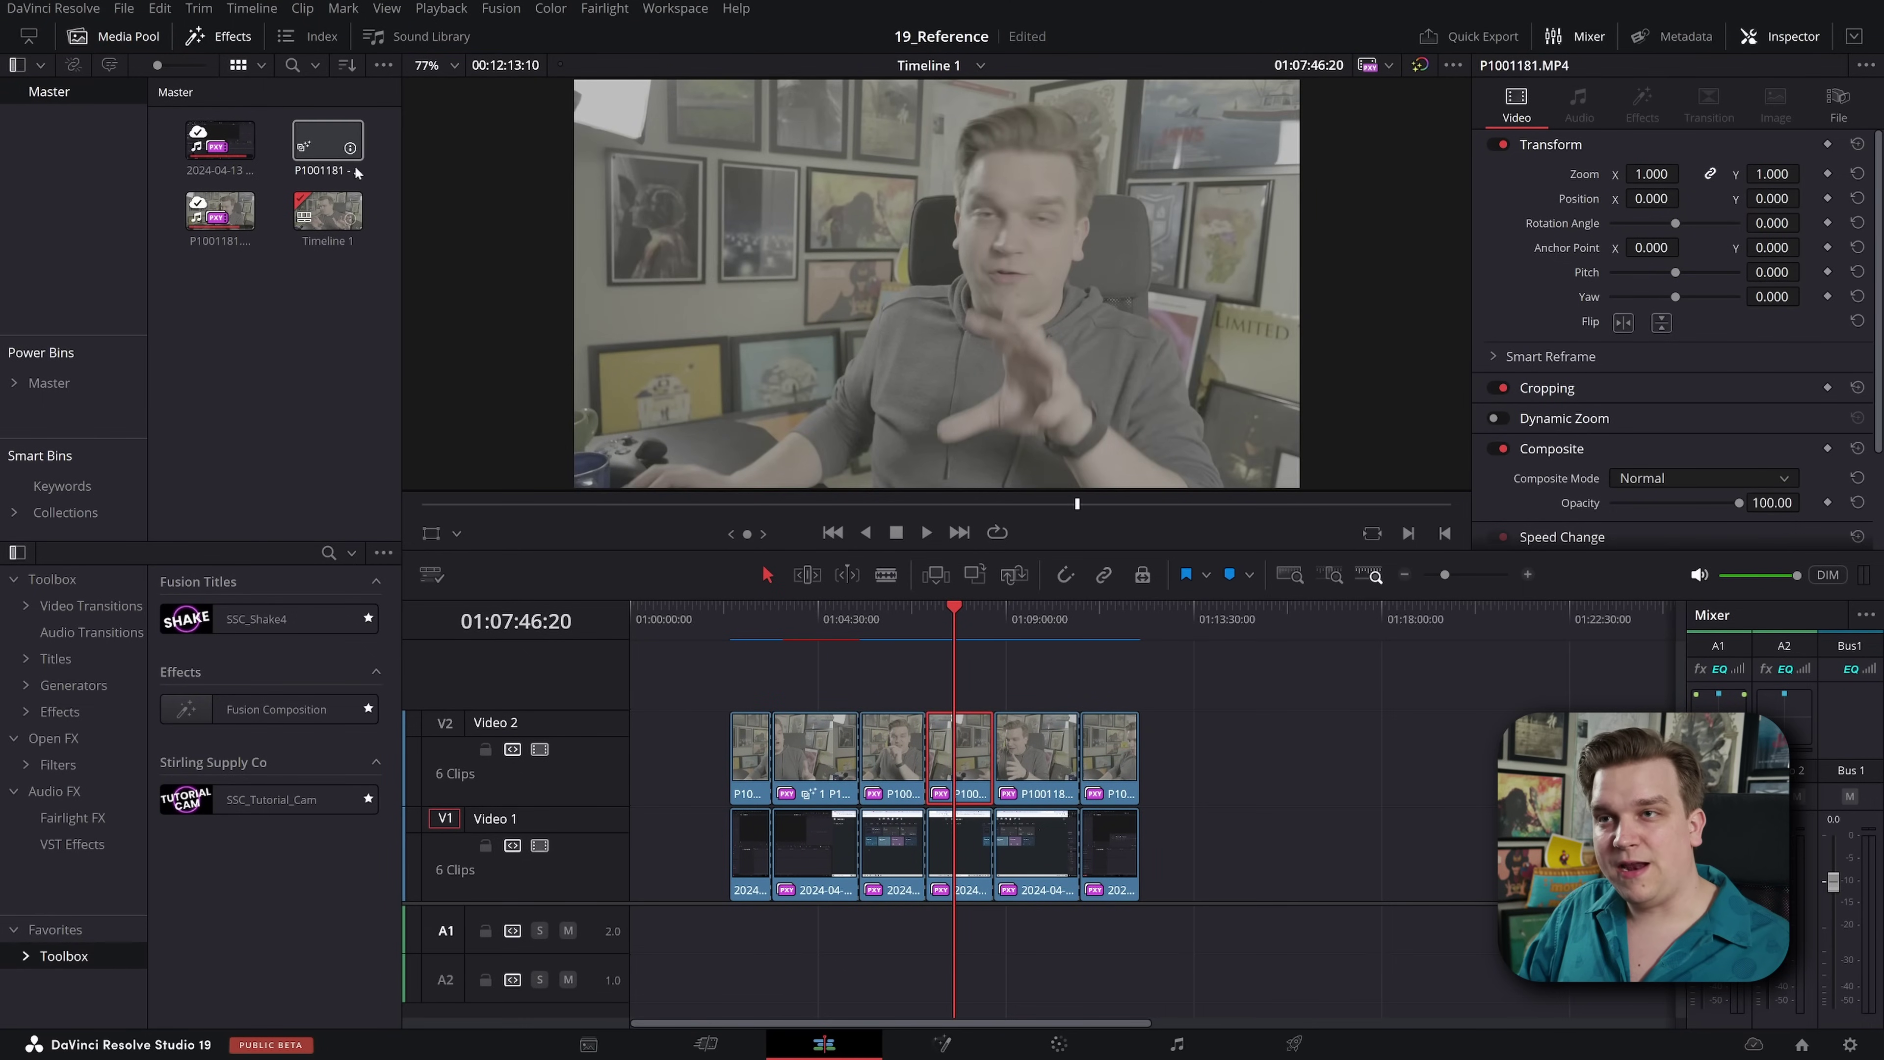
left_click(325, 130)
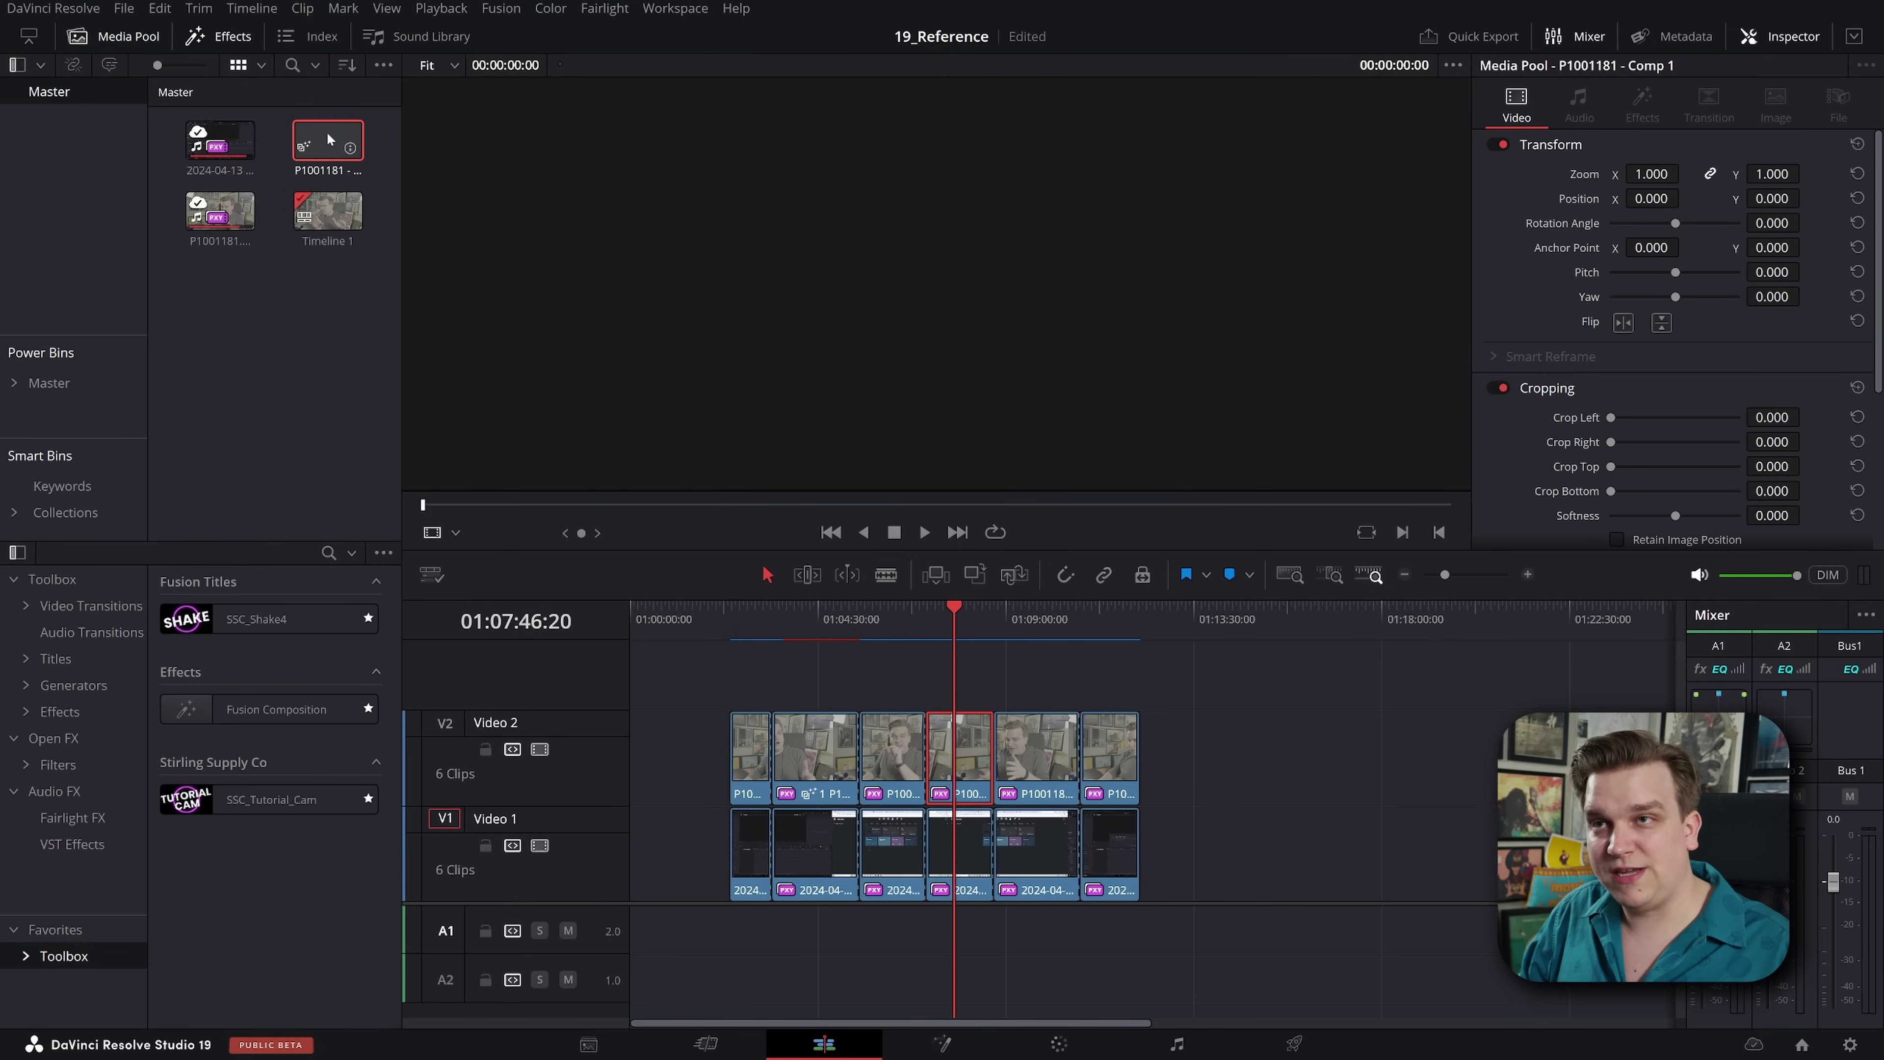
left_click(949, 754)
right_click(949, 752)
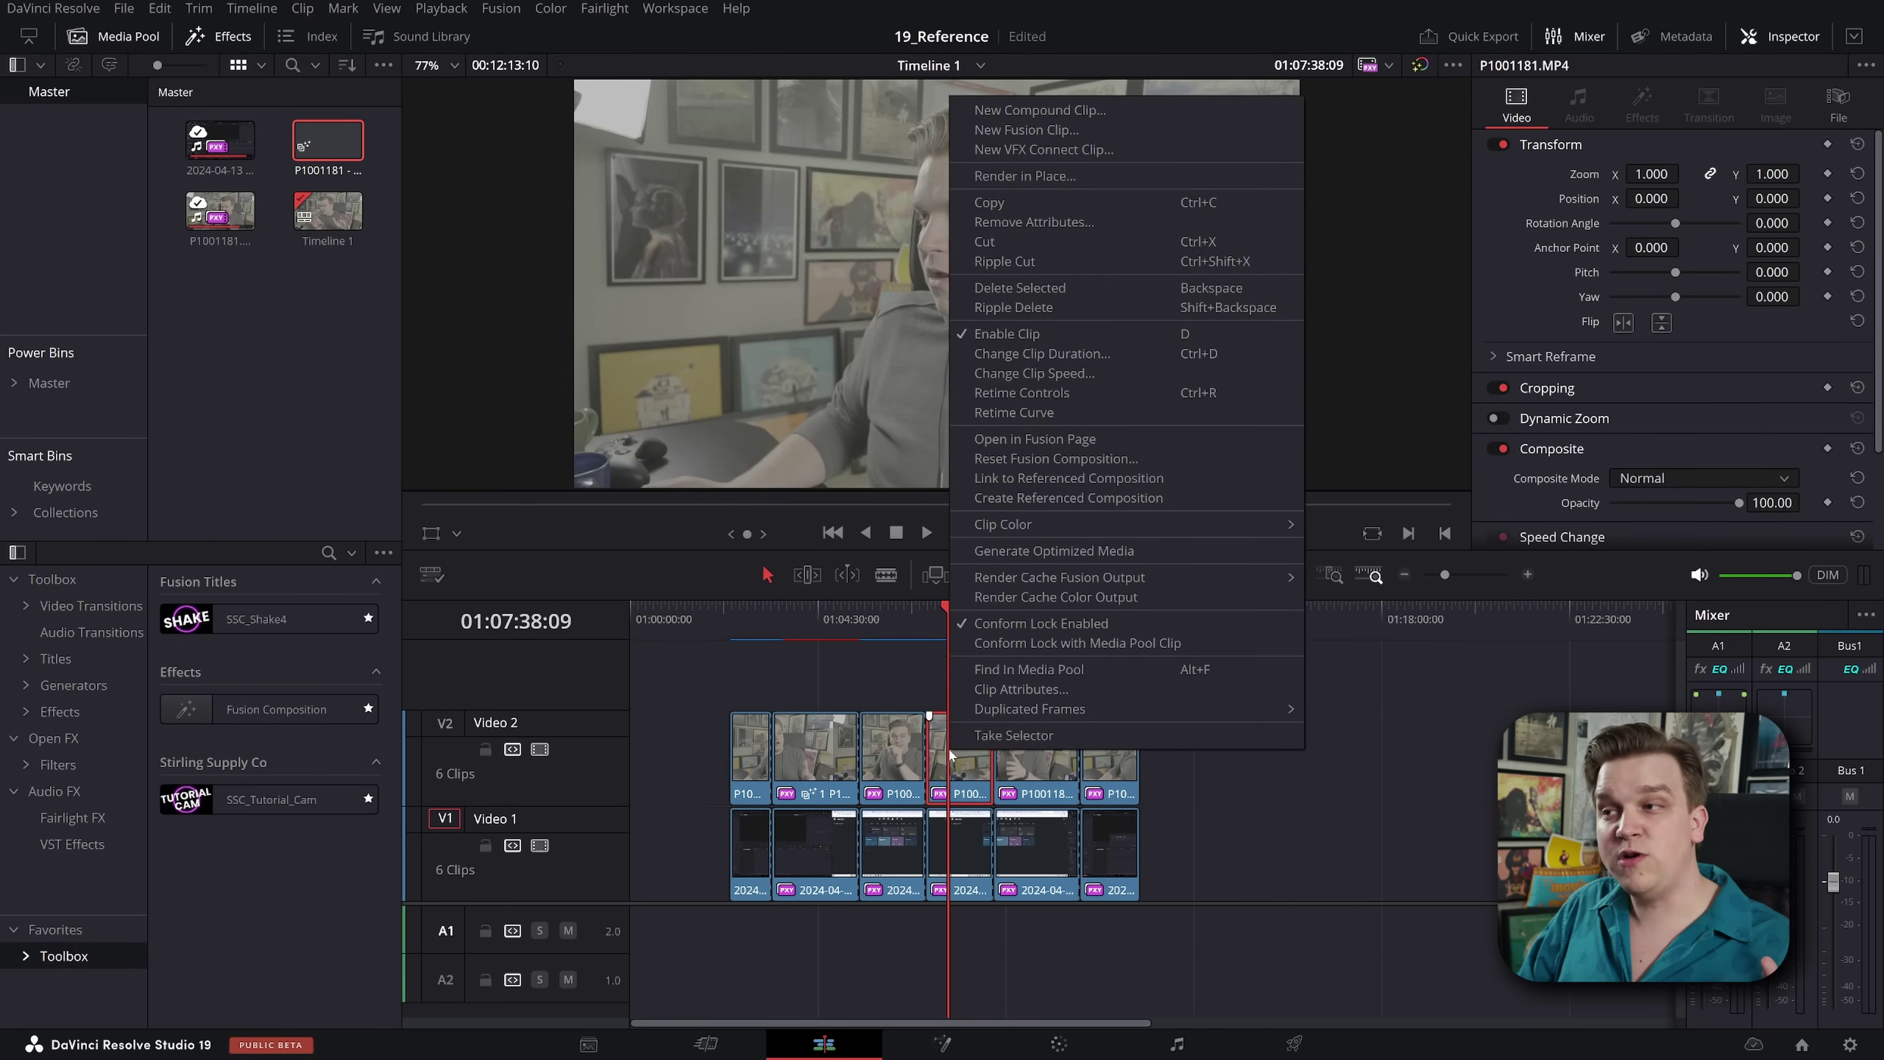
left_click(1076, 480)
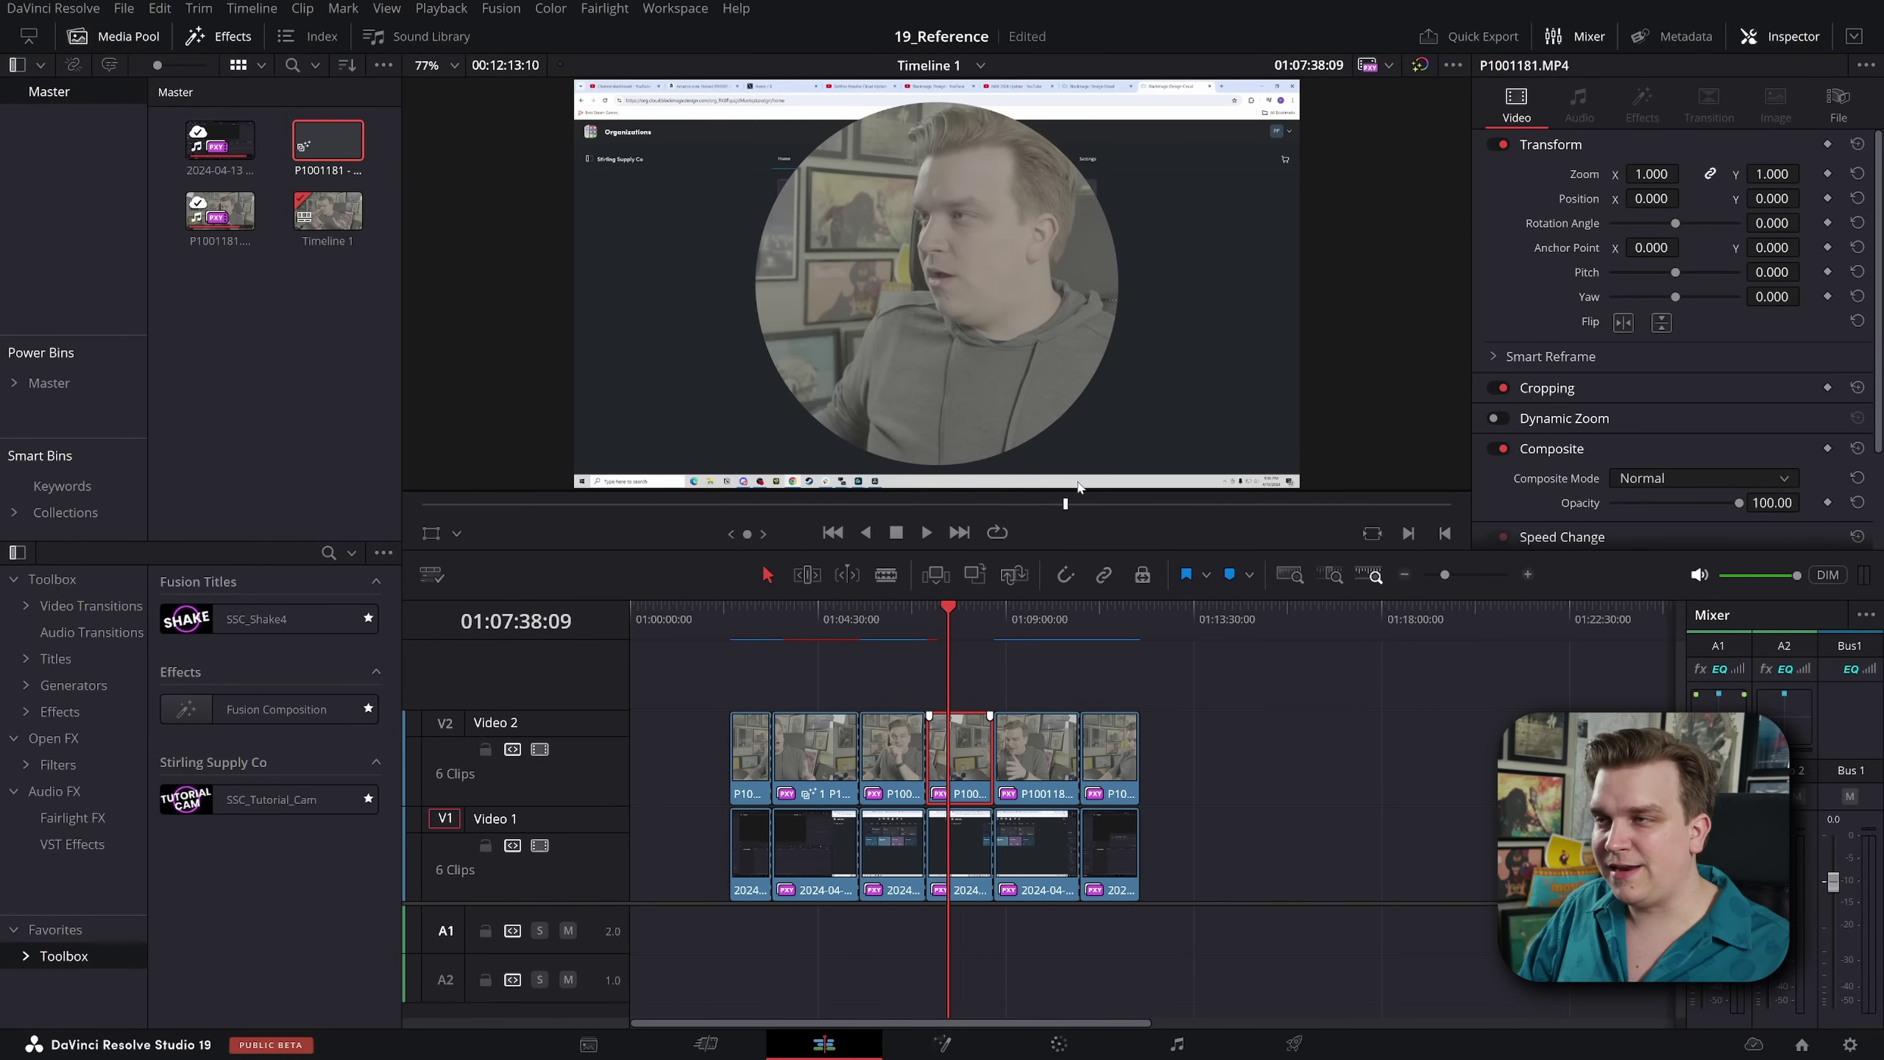
left_click(810, 632)
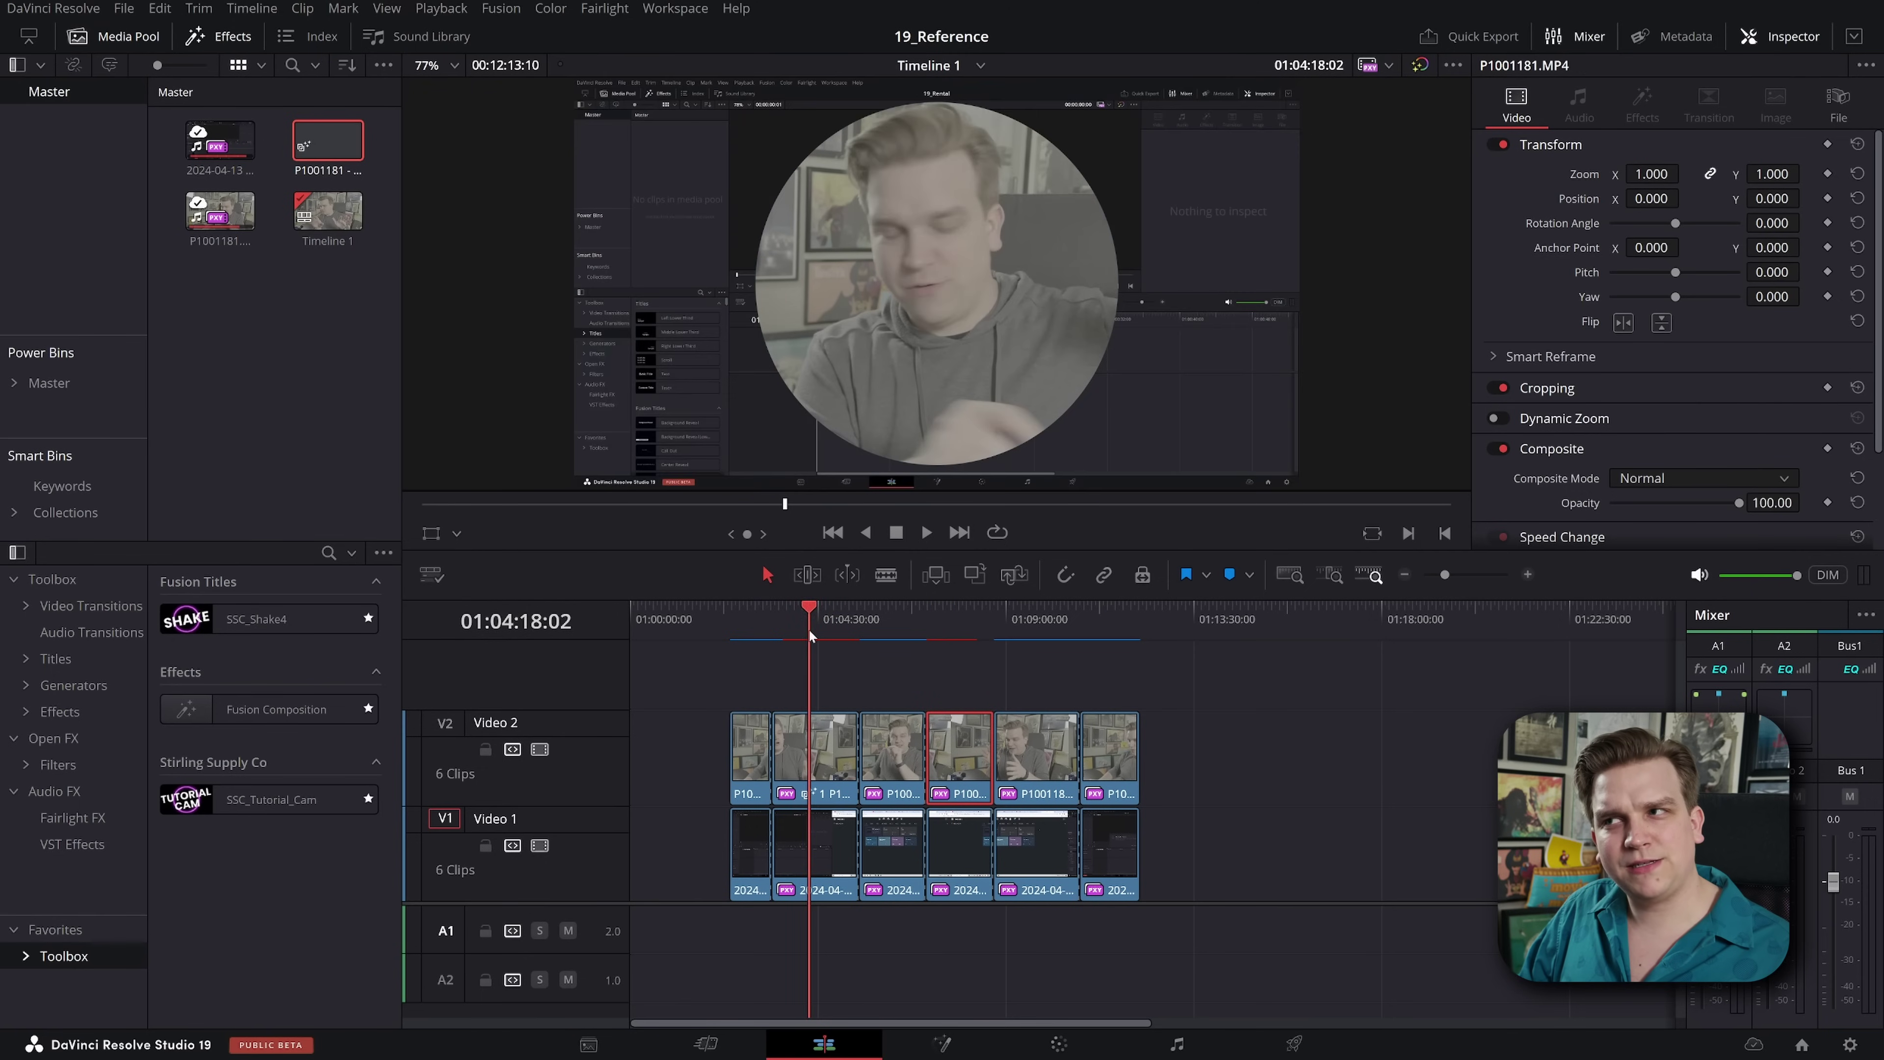
left_click(962, 634)
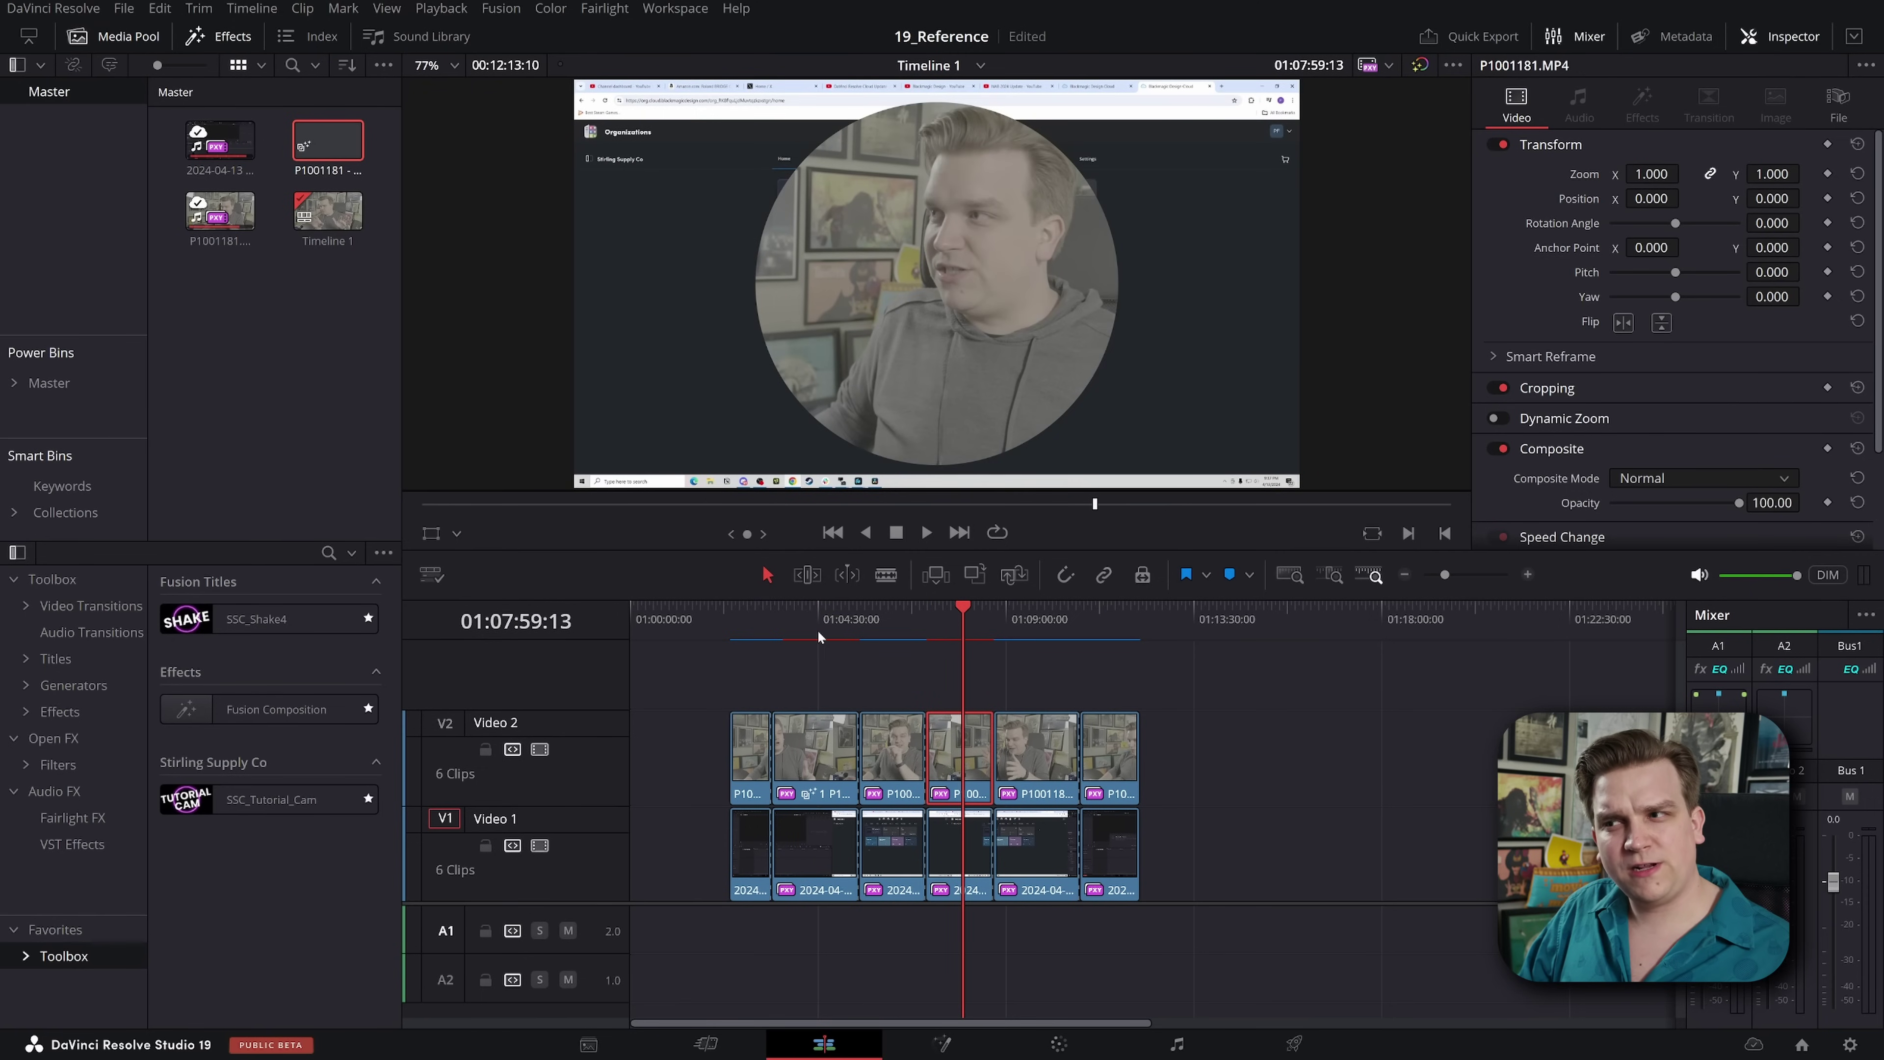
left_click(819, 632)
left_click(959, 633)
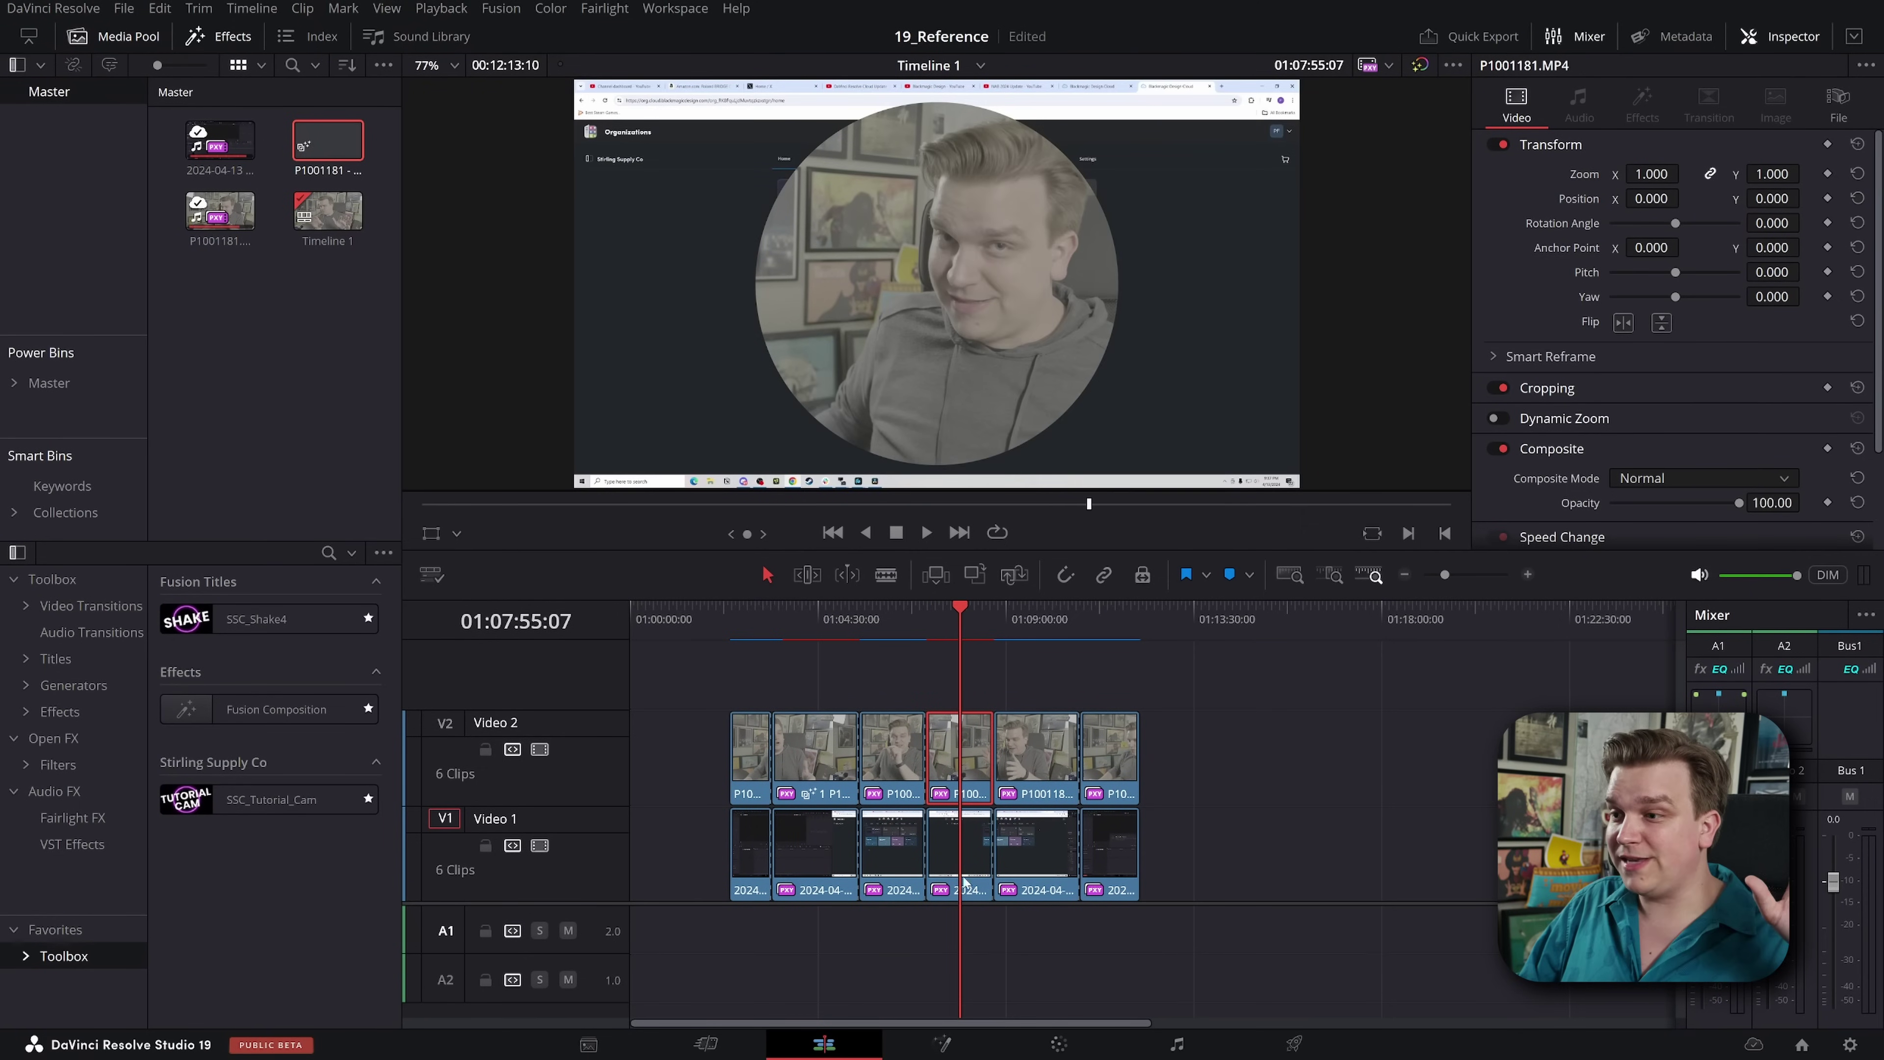
Step: Open the linked clip's composition in Fusion and narrow the Ellipse1 mask to a width of about 0.21, centred at X about 0.52
left_click(943, 1042)
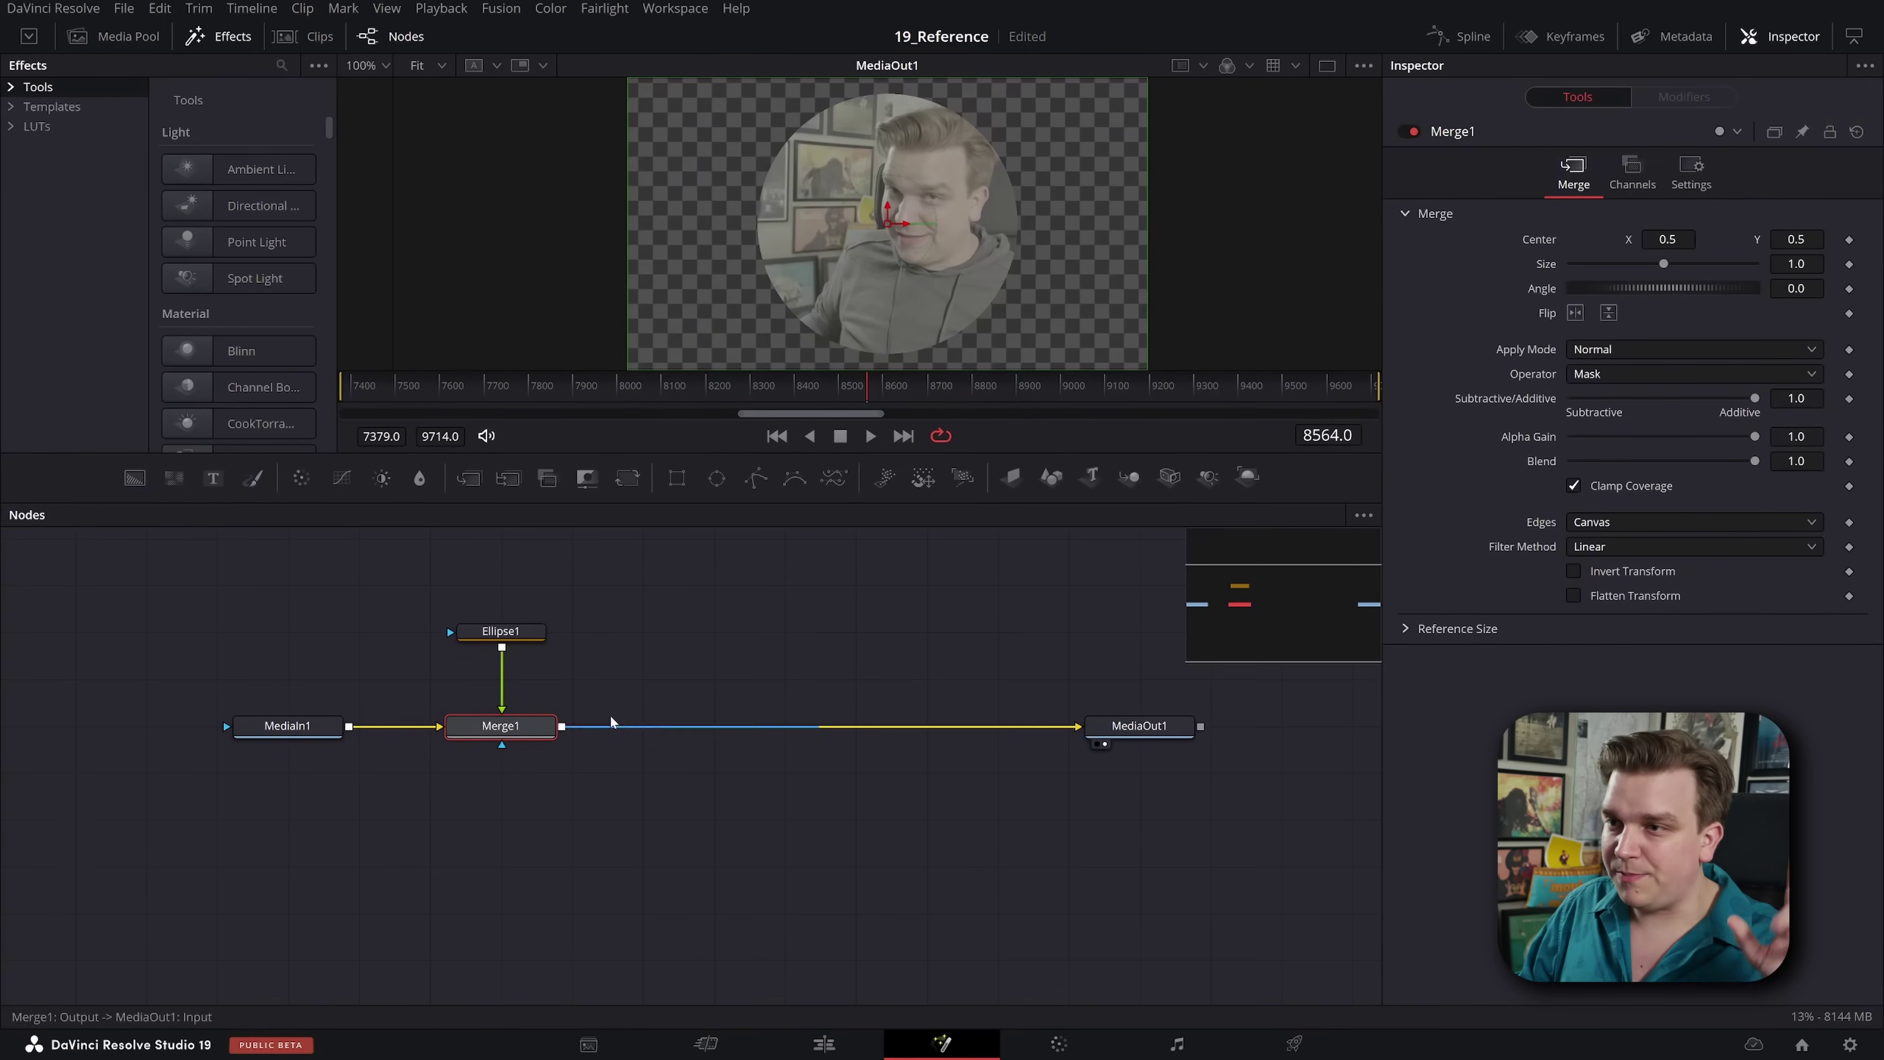
left_click(486, 632)
left_click_drag(1002, 236, 902, 232)
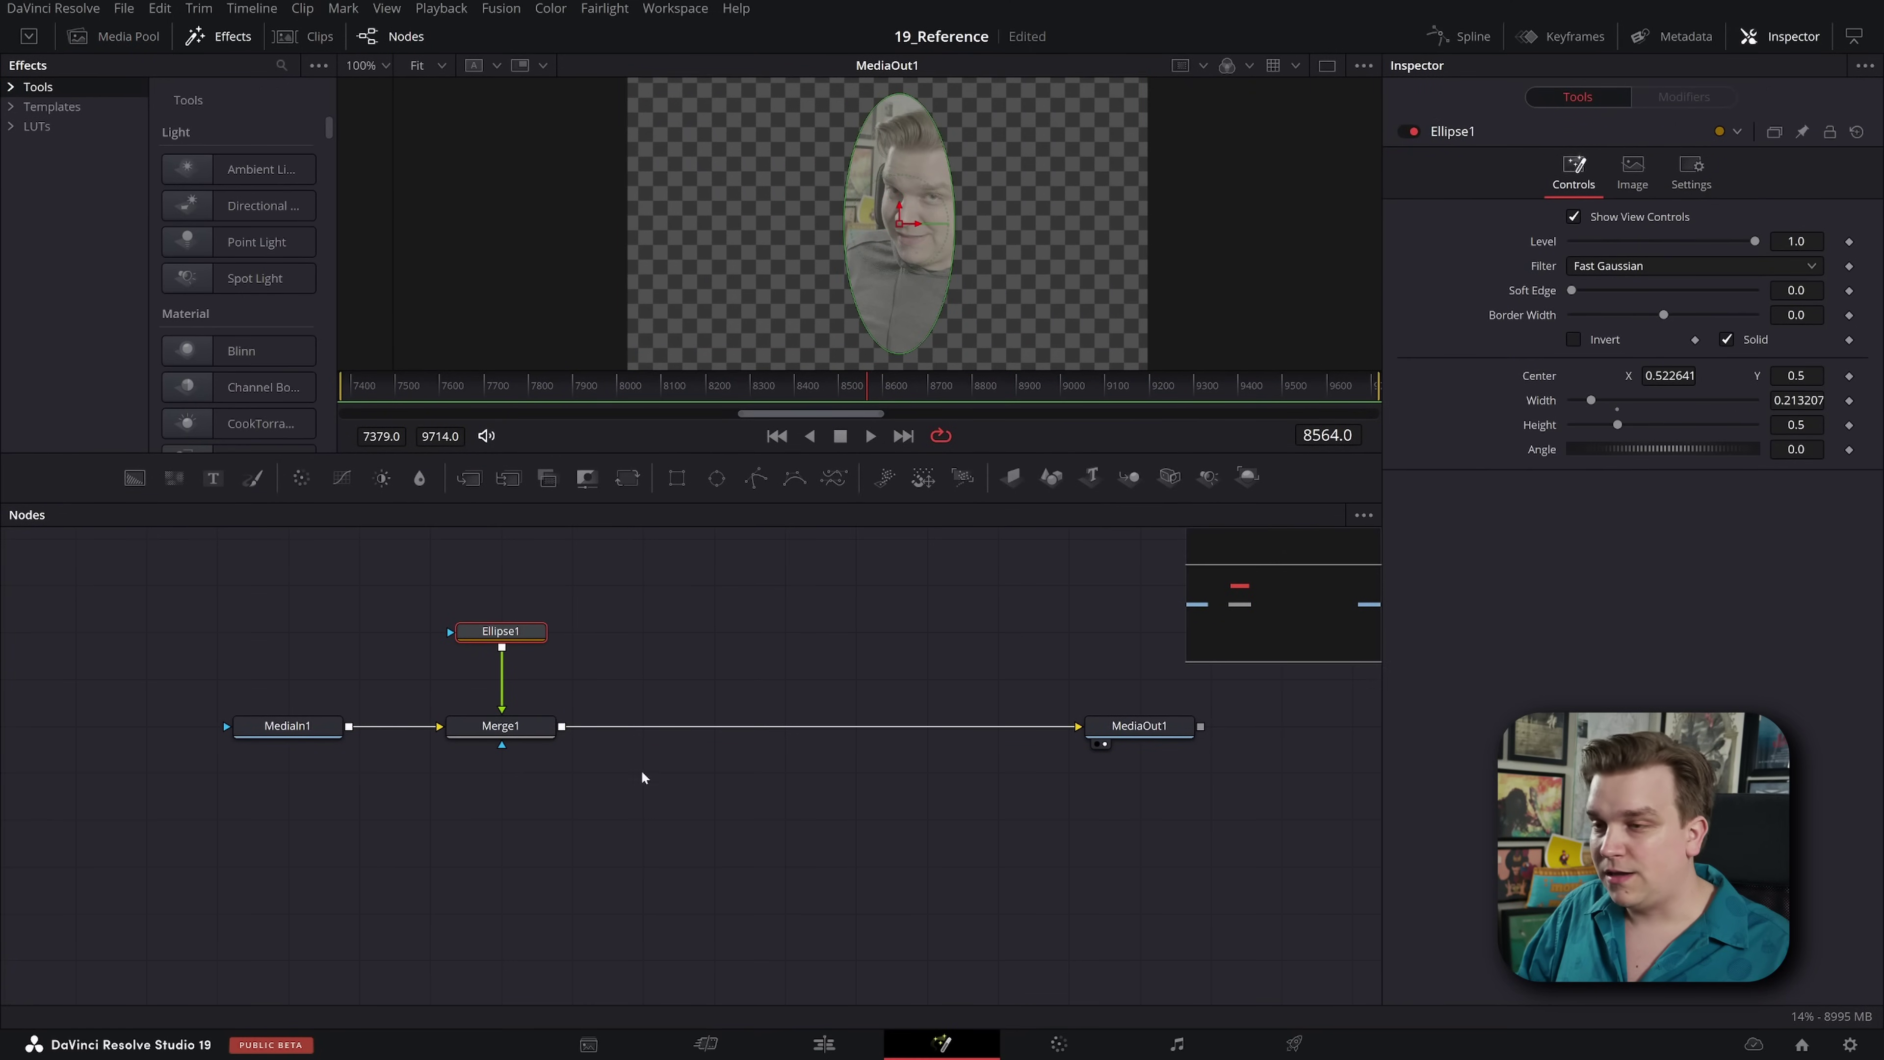
Step: Return to the timeline and compare the ellipse mask on the fourth and second Video 2 clips
left_click(823, 1044)
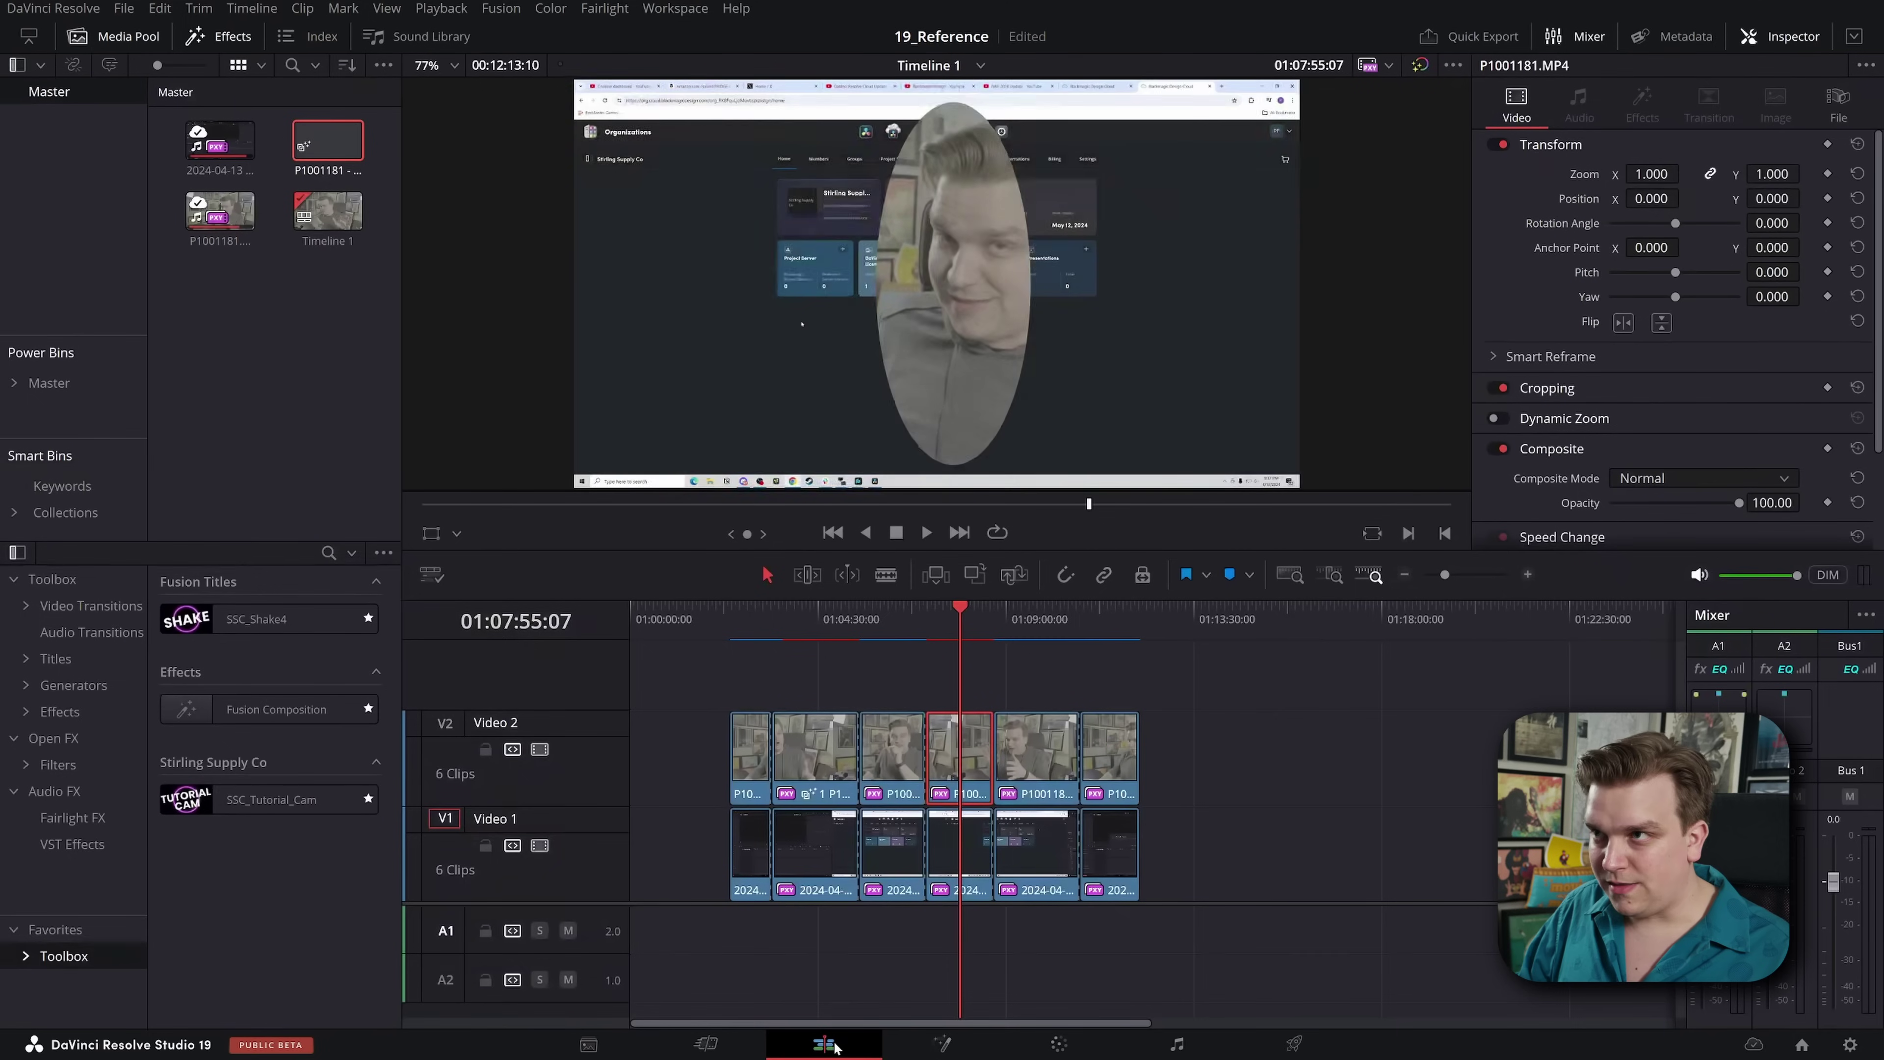
left_click(973, 627)
left_click(820, 643)
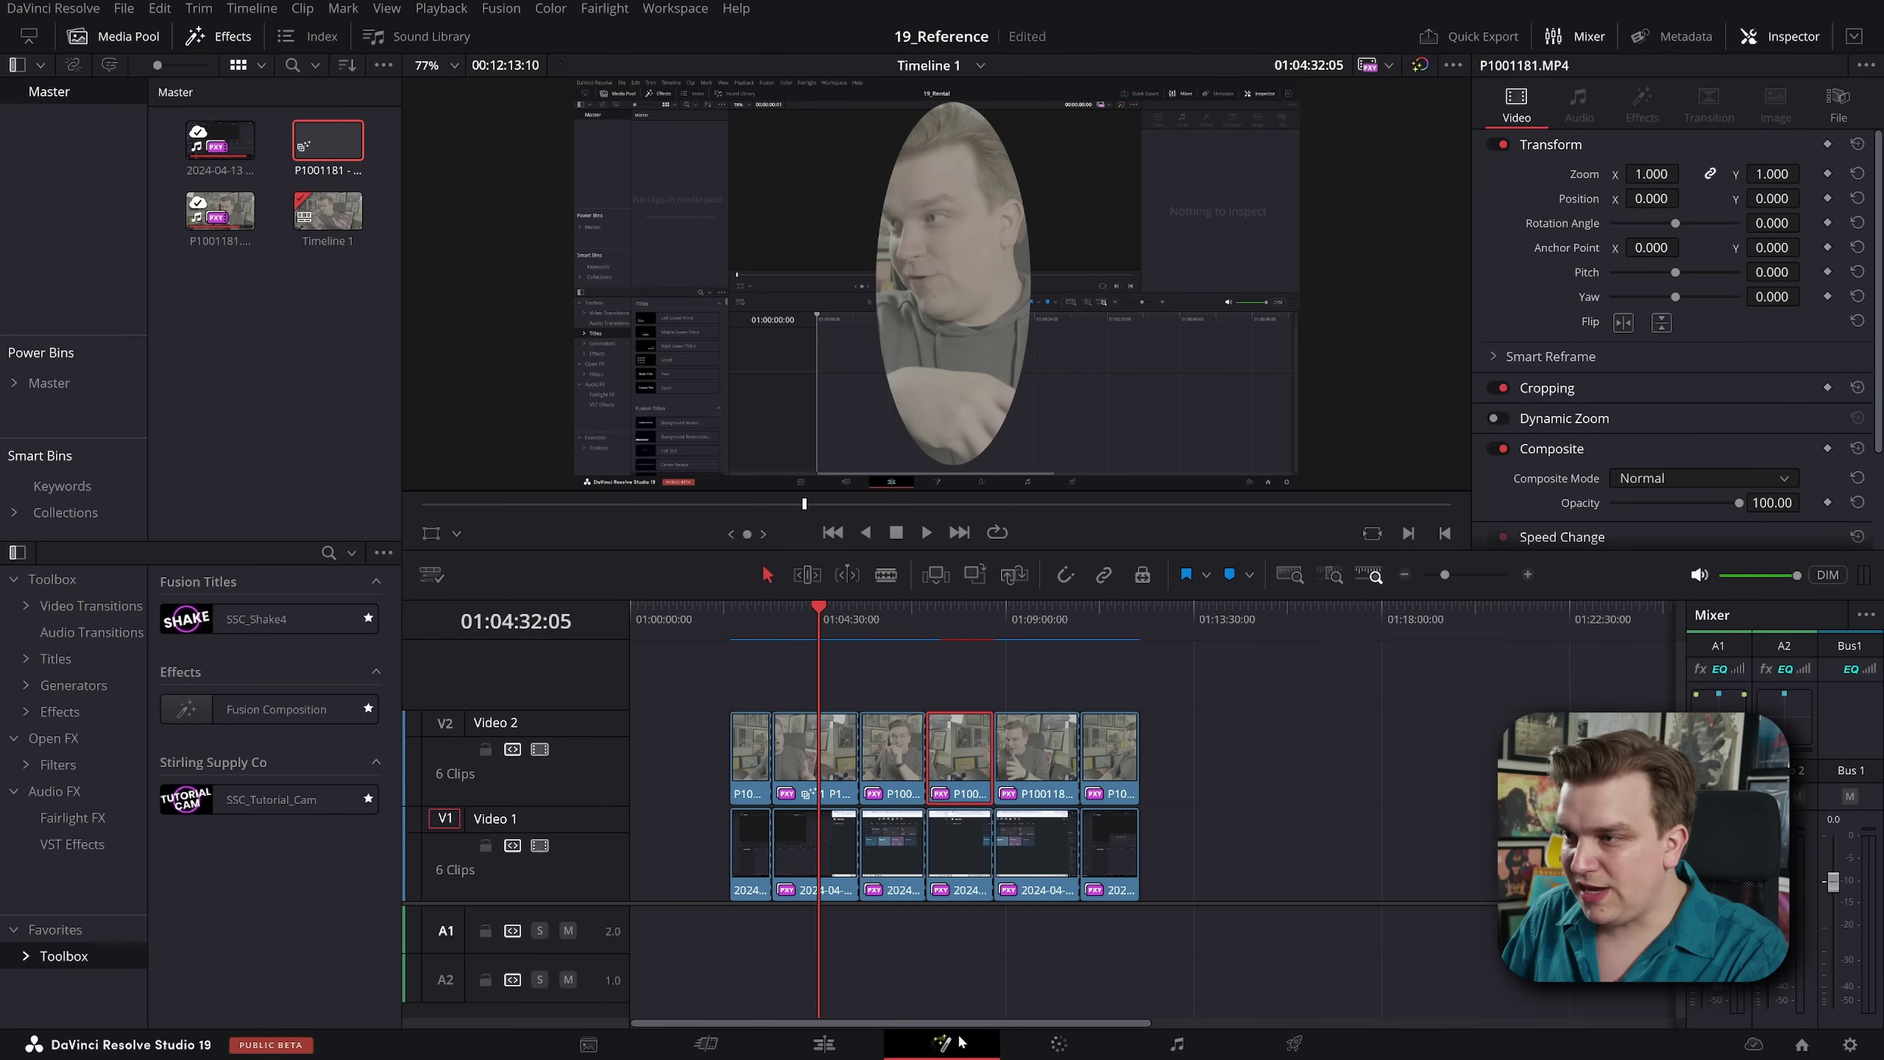
Step: Open the second clip's composition in Fusion and replace Ellipse1 and Merge1 with the copied Cam node between MediaIn1 and MediaOut1
left_click(957, 1040)
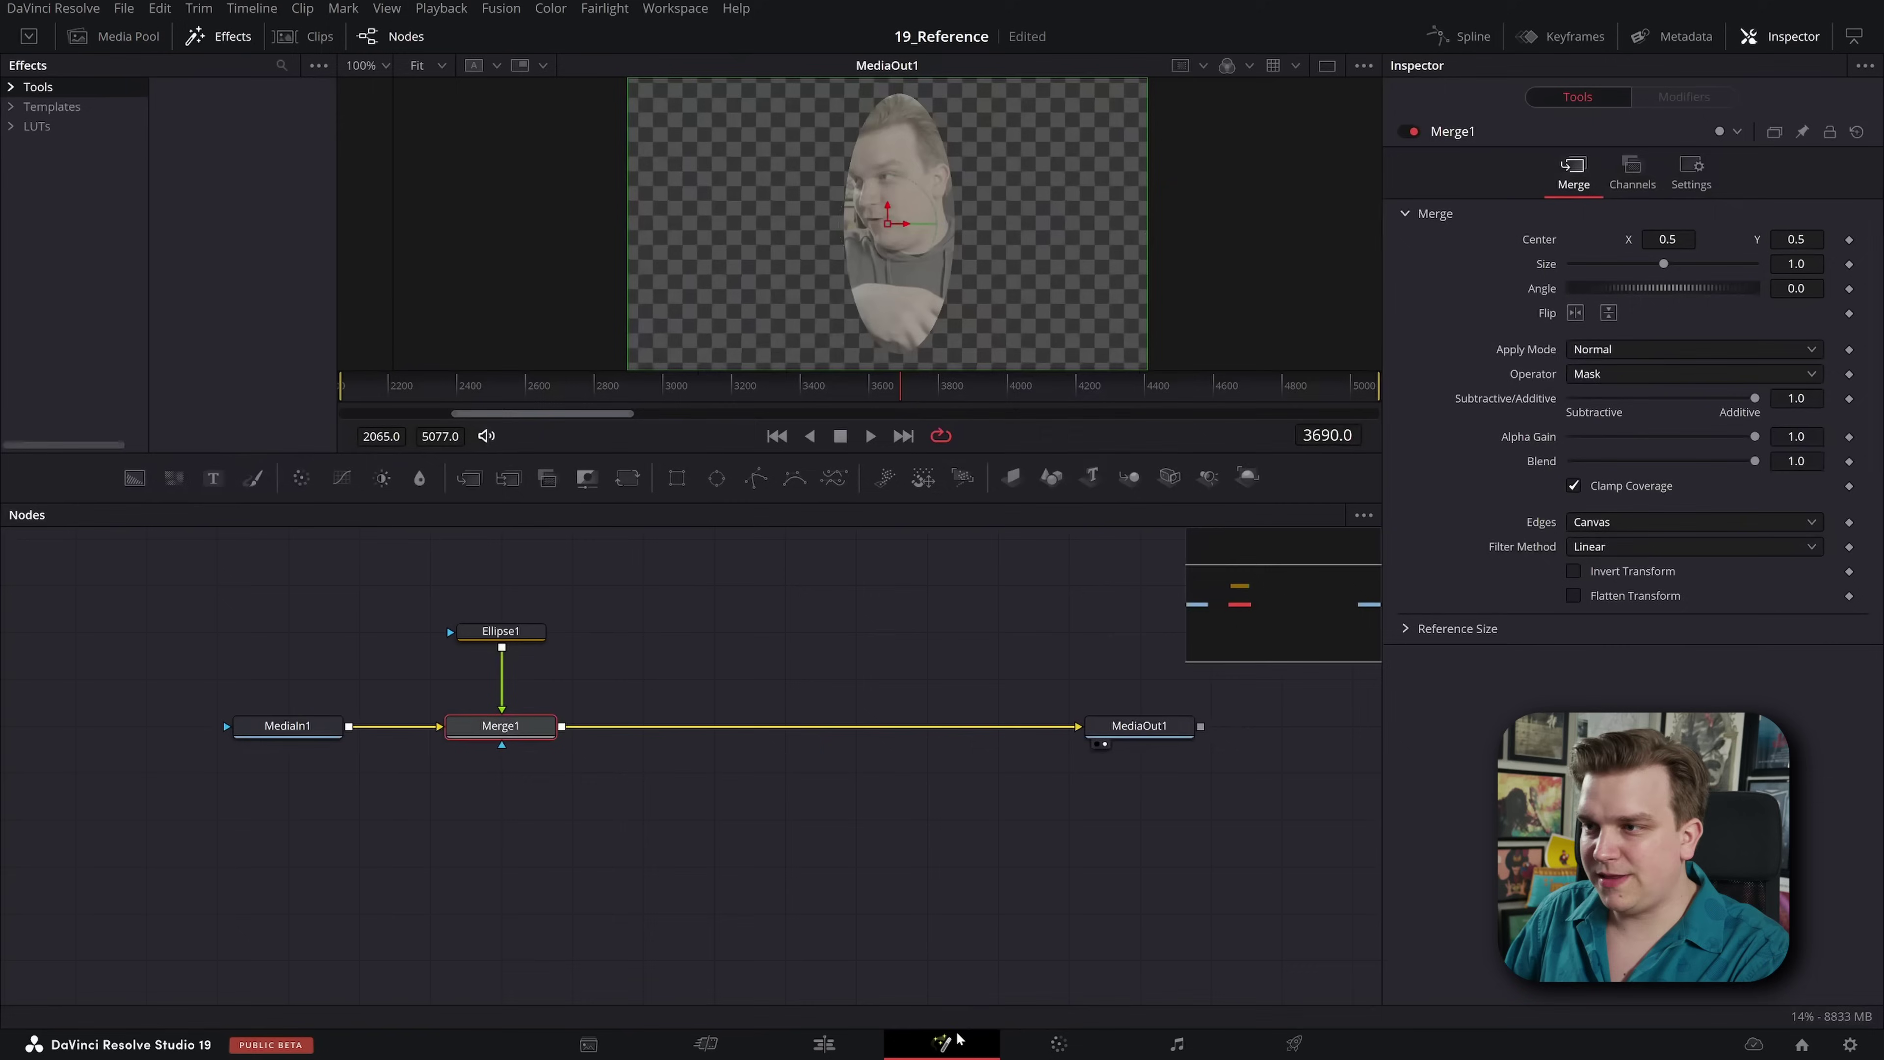
left_click_drag(444, 586, 633, 783)
key("Delete")
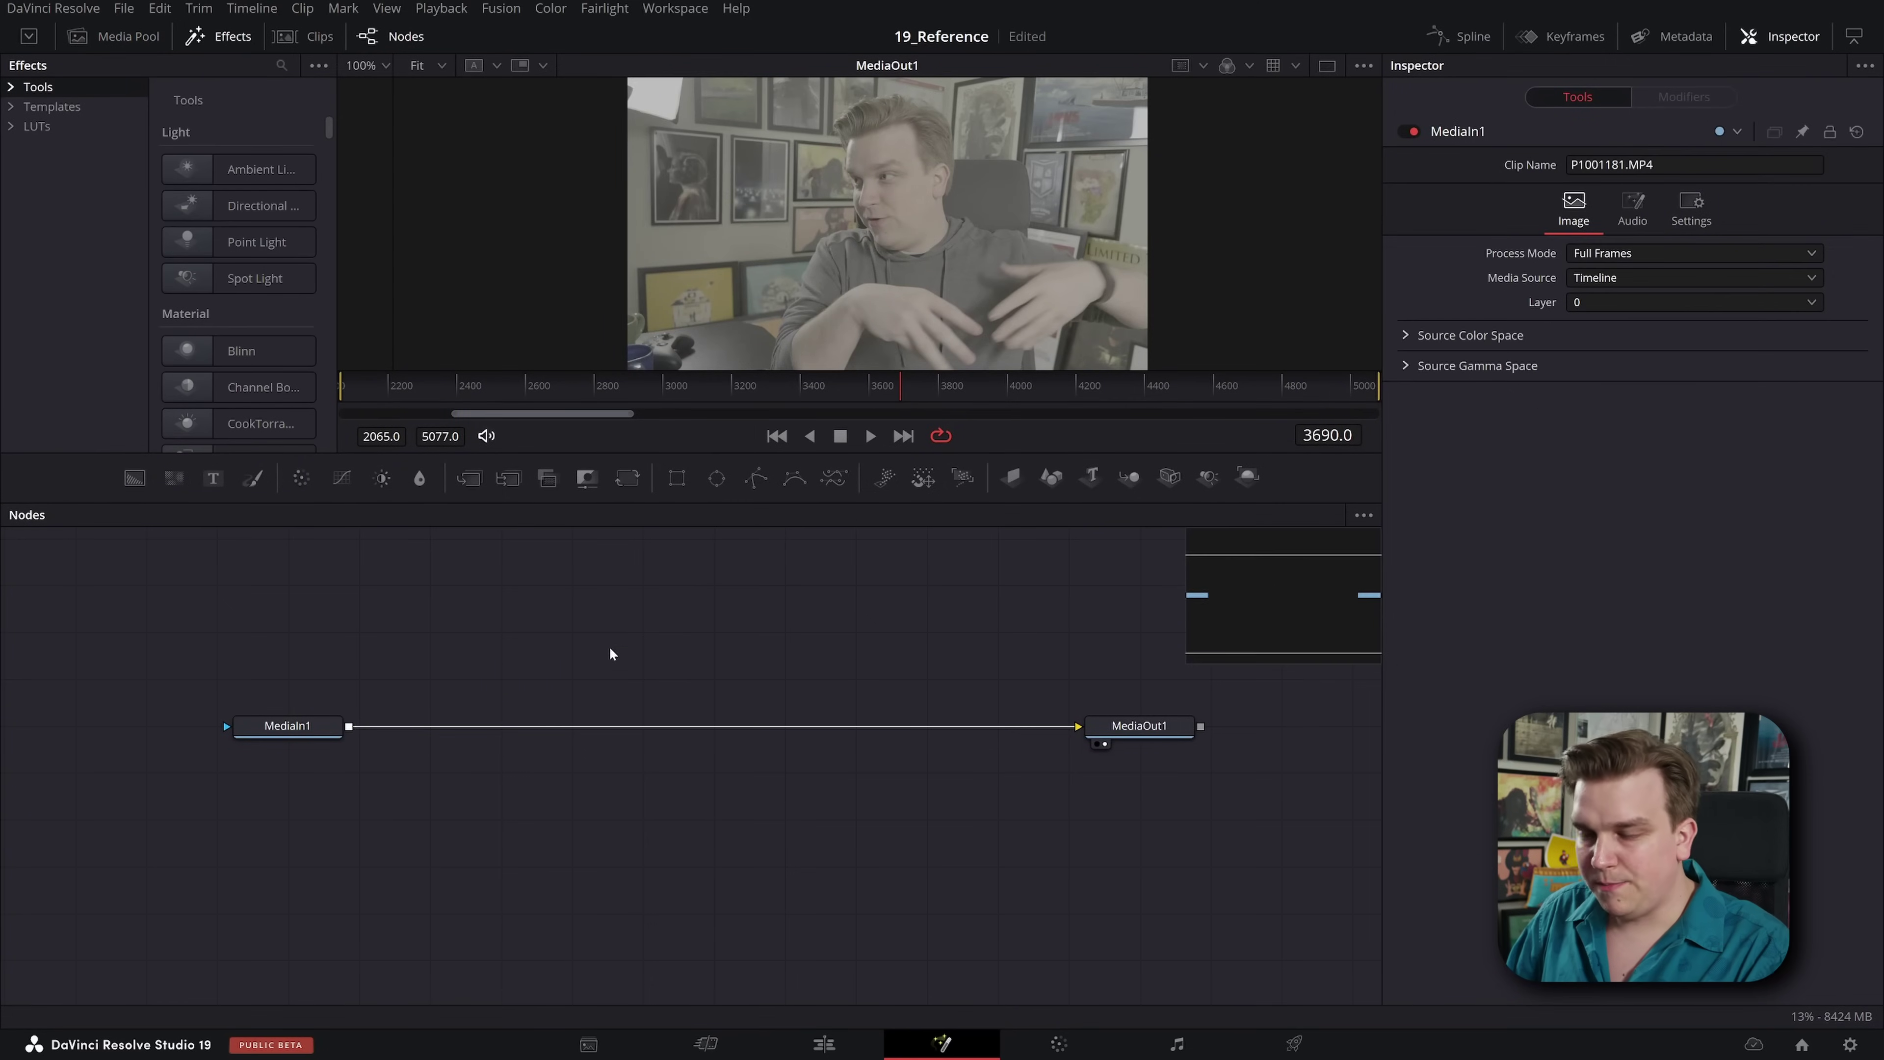
key("ctrl+v")
left_click_drag(652, 659, 624, 729)
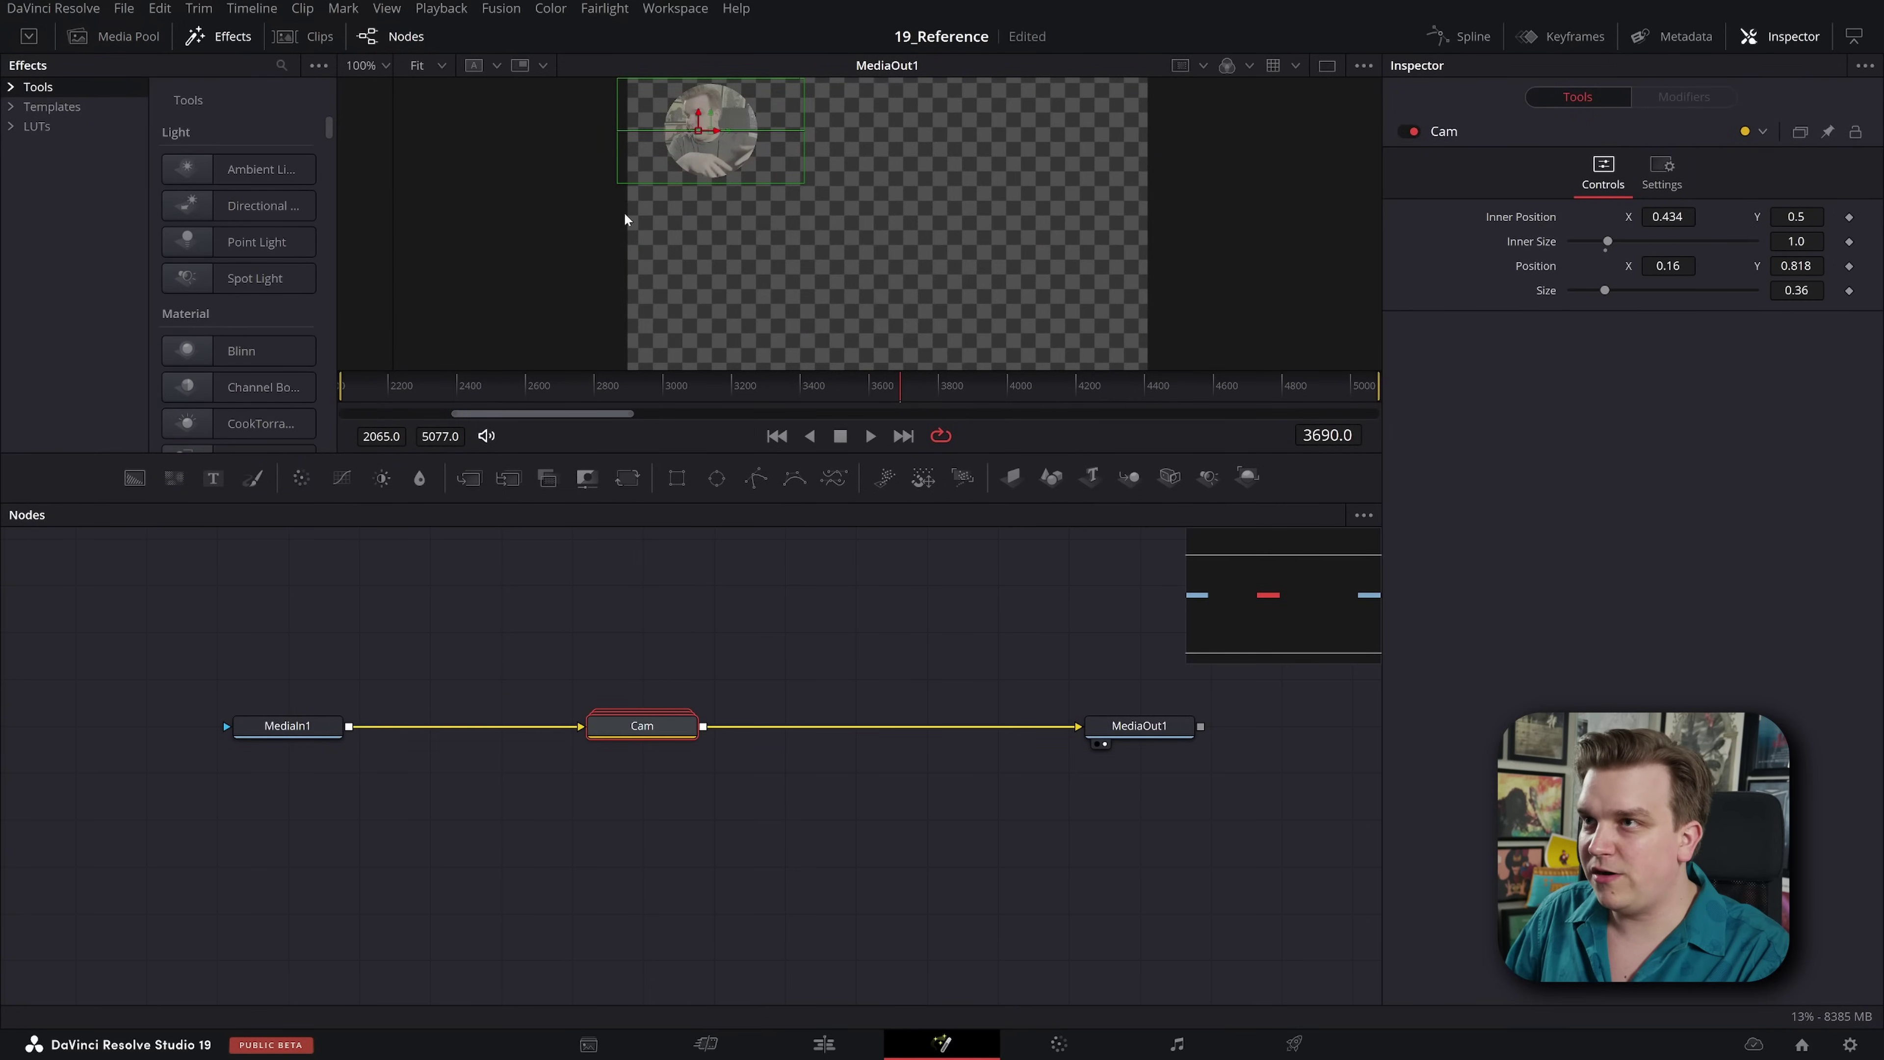
Step: Set the Cam node's inner position X to 0.456, inner size to 1.658, position to X 0.574, Y 0.466, and size to 0.39
scroll(862, 264, "down", 2)
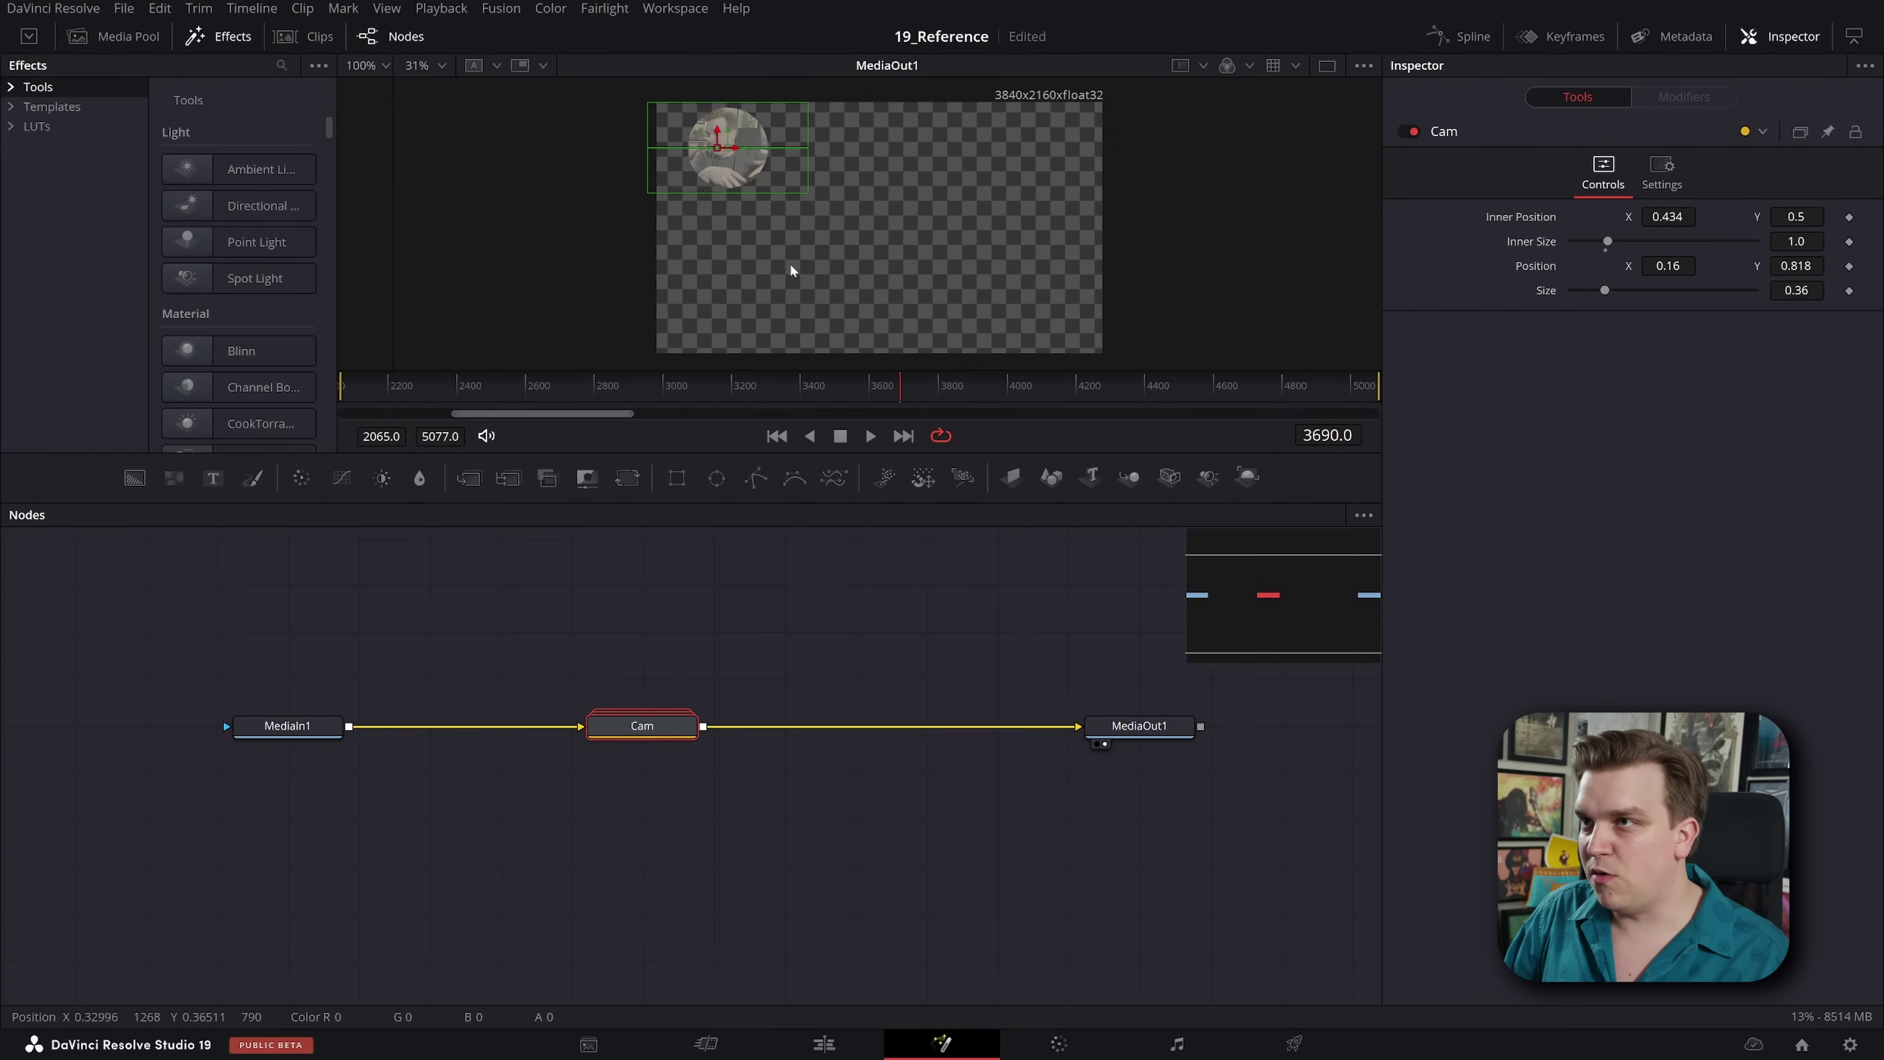
scroll(792, 270, "down", 1)
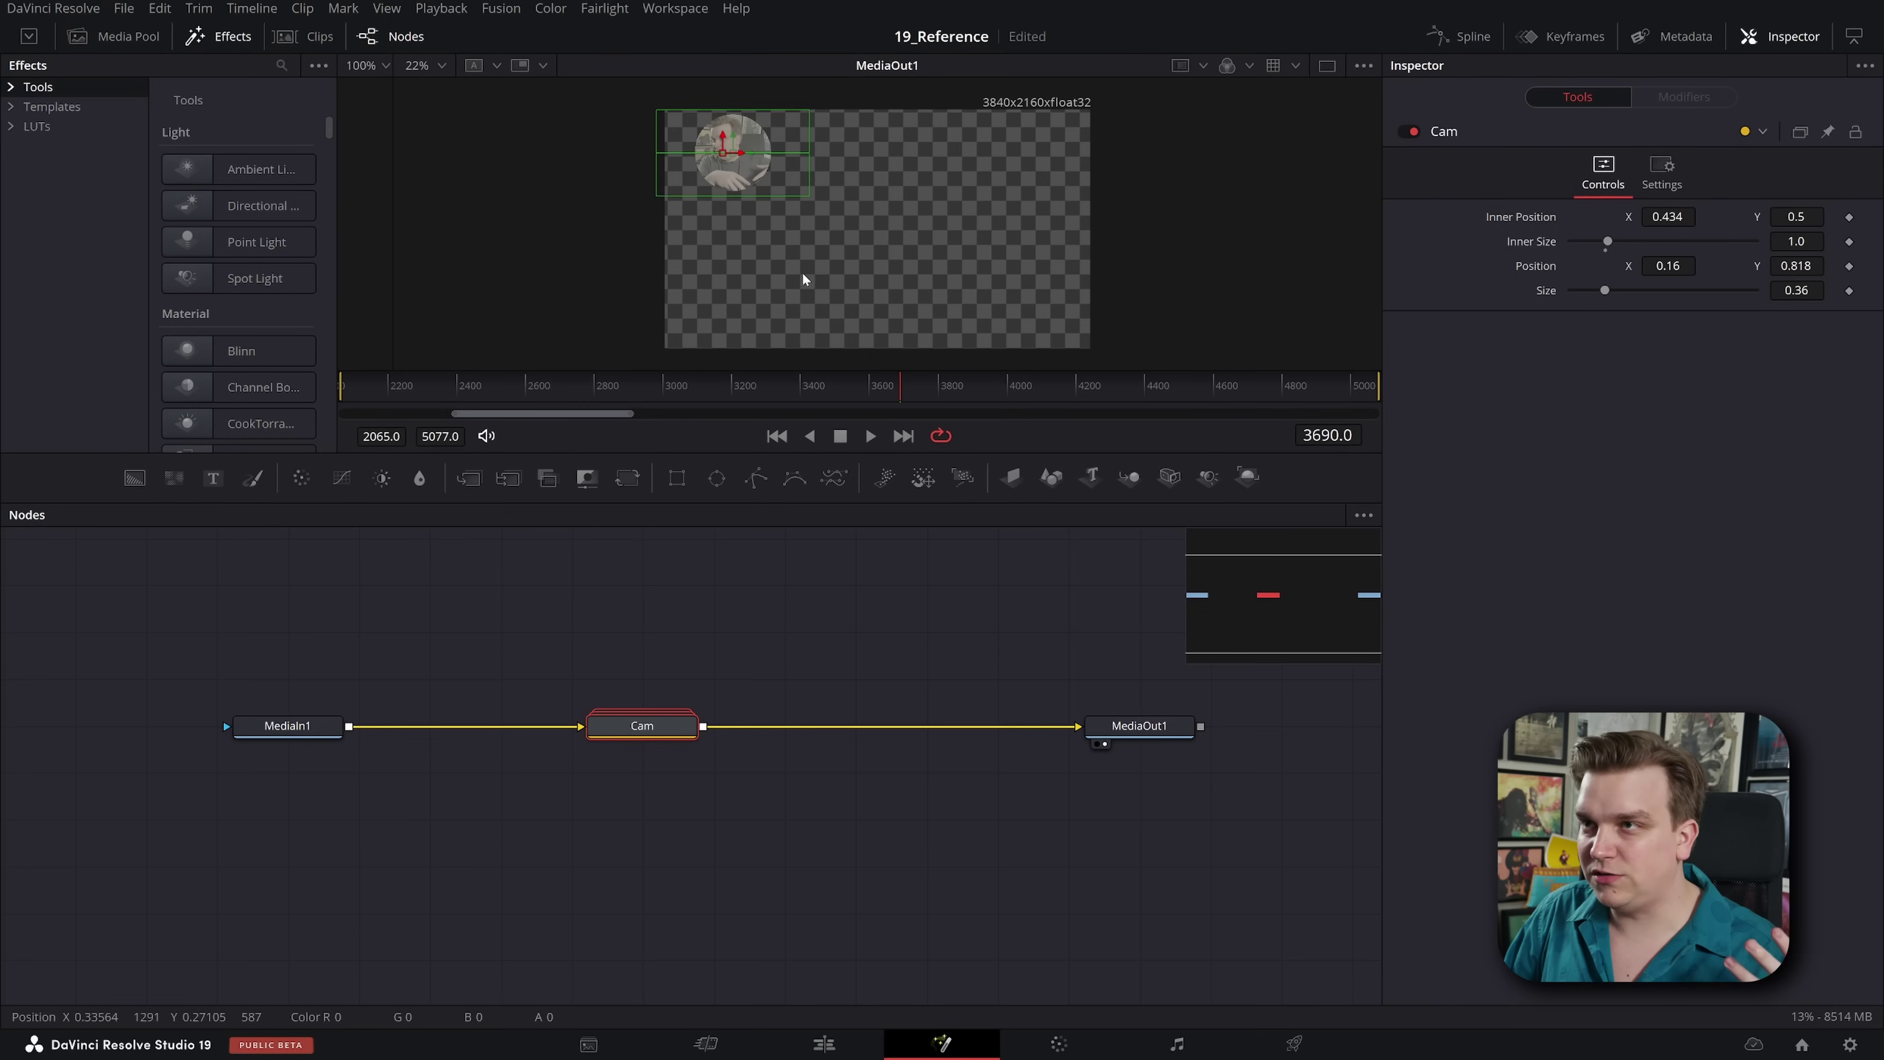
left_click_drag(1662, 216, 1743, 266)
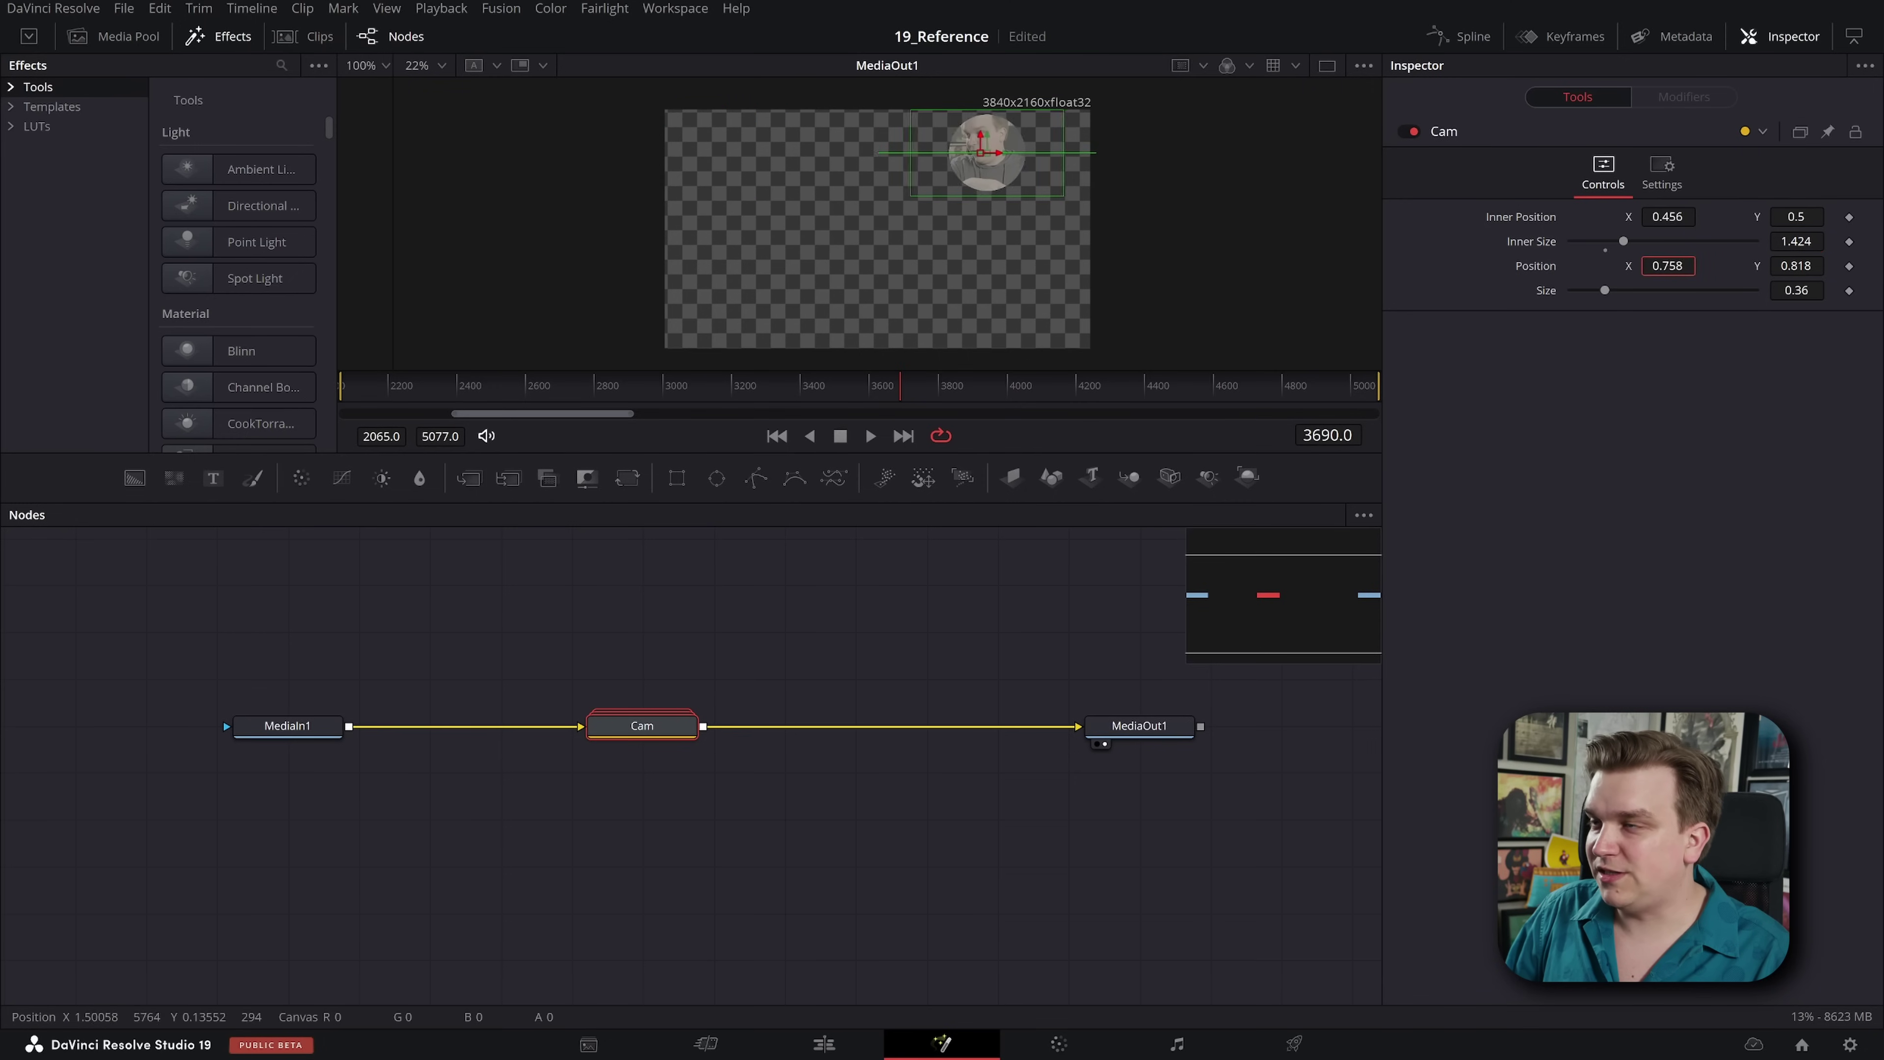
left_click_drag(980, 152, 972, 237)
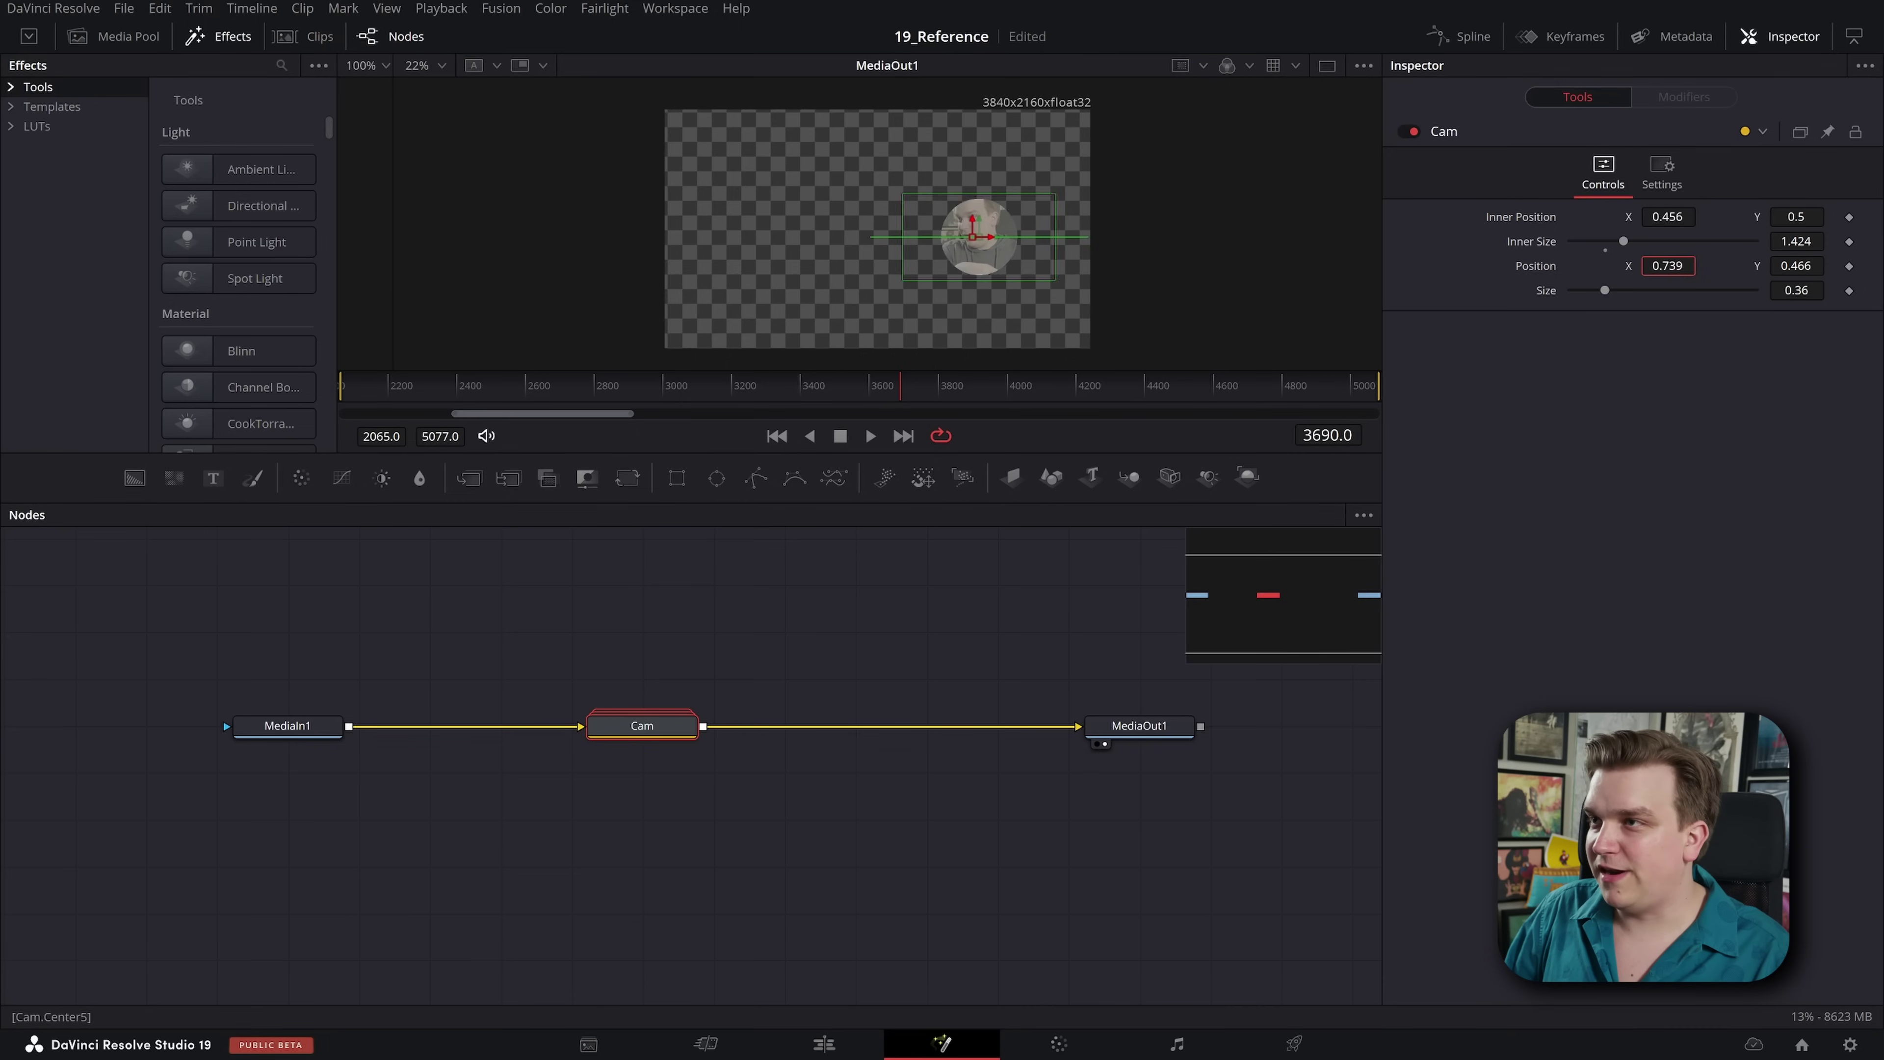
left_click_drag(1668, 266, 1607, 299)
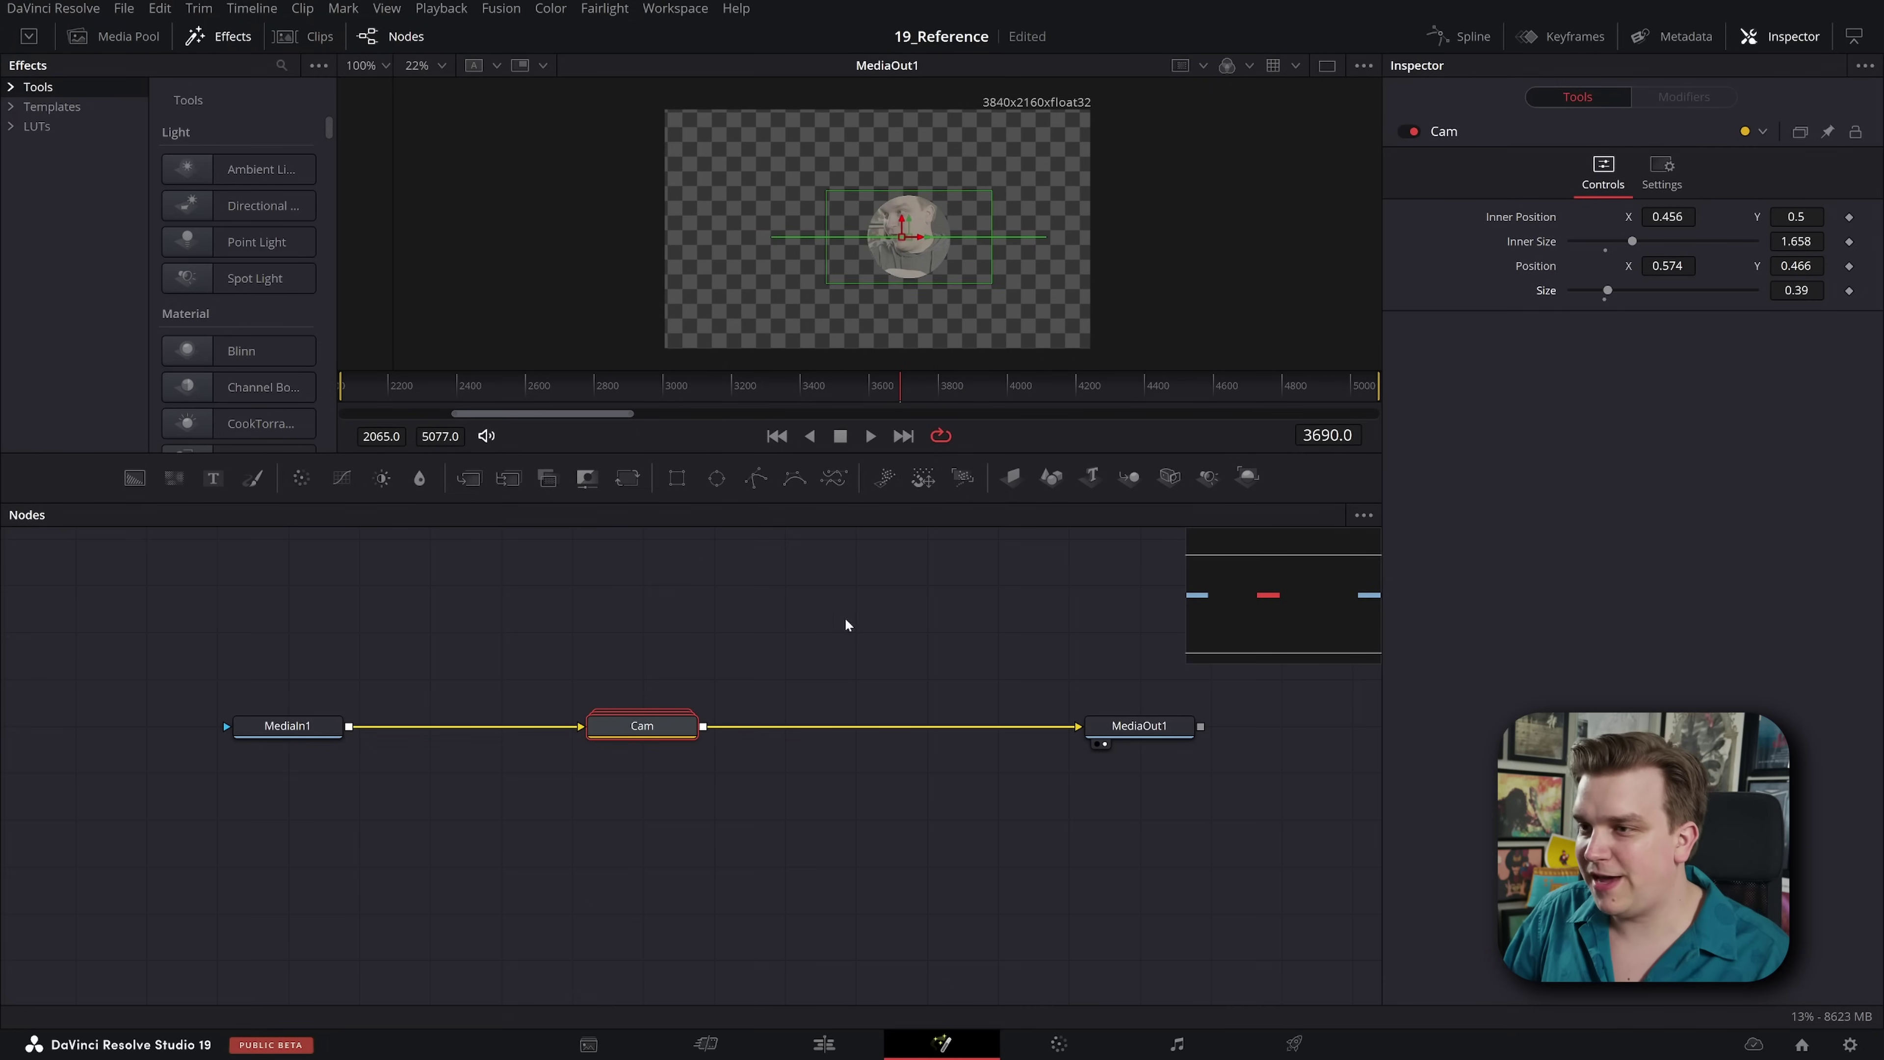
Step: Return to the timeline and check the circular camera crop on both the second and fourth Video 2 clips
left_click(819, 1043)
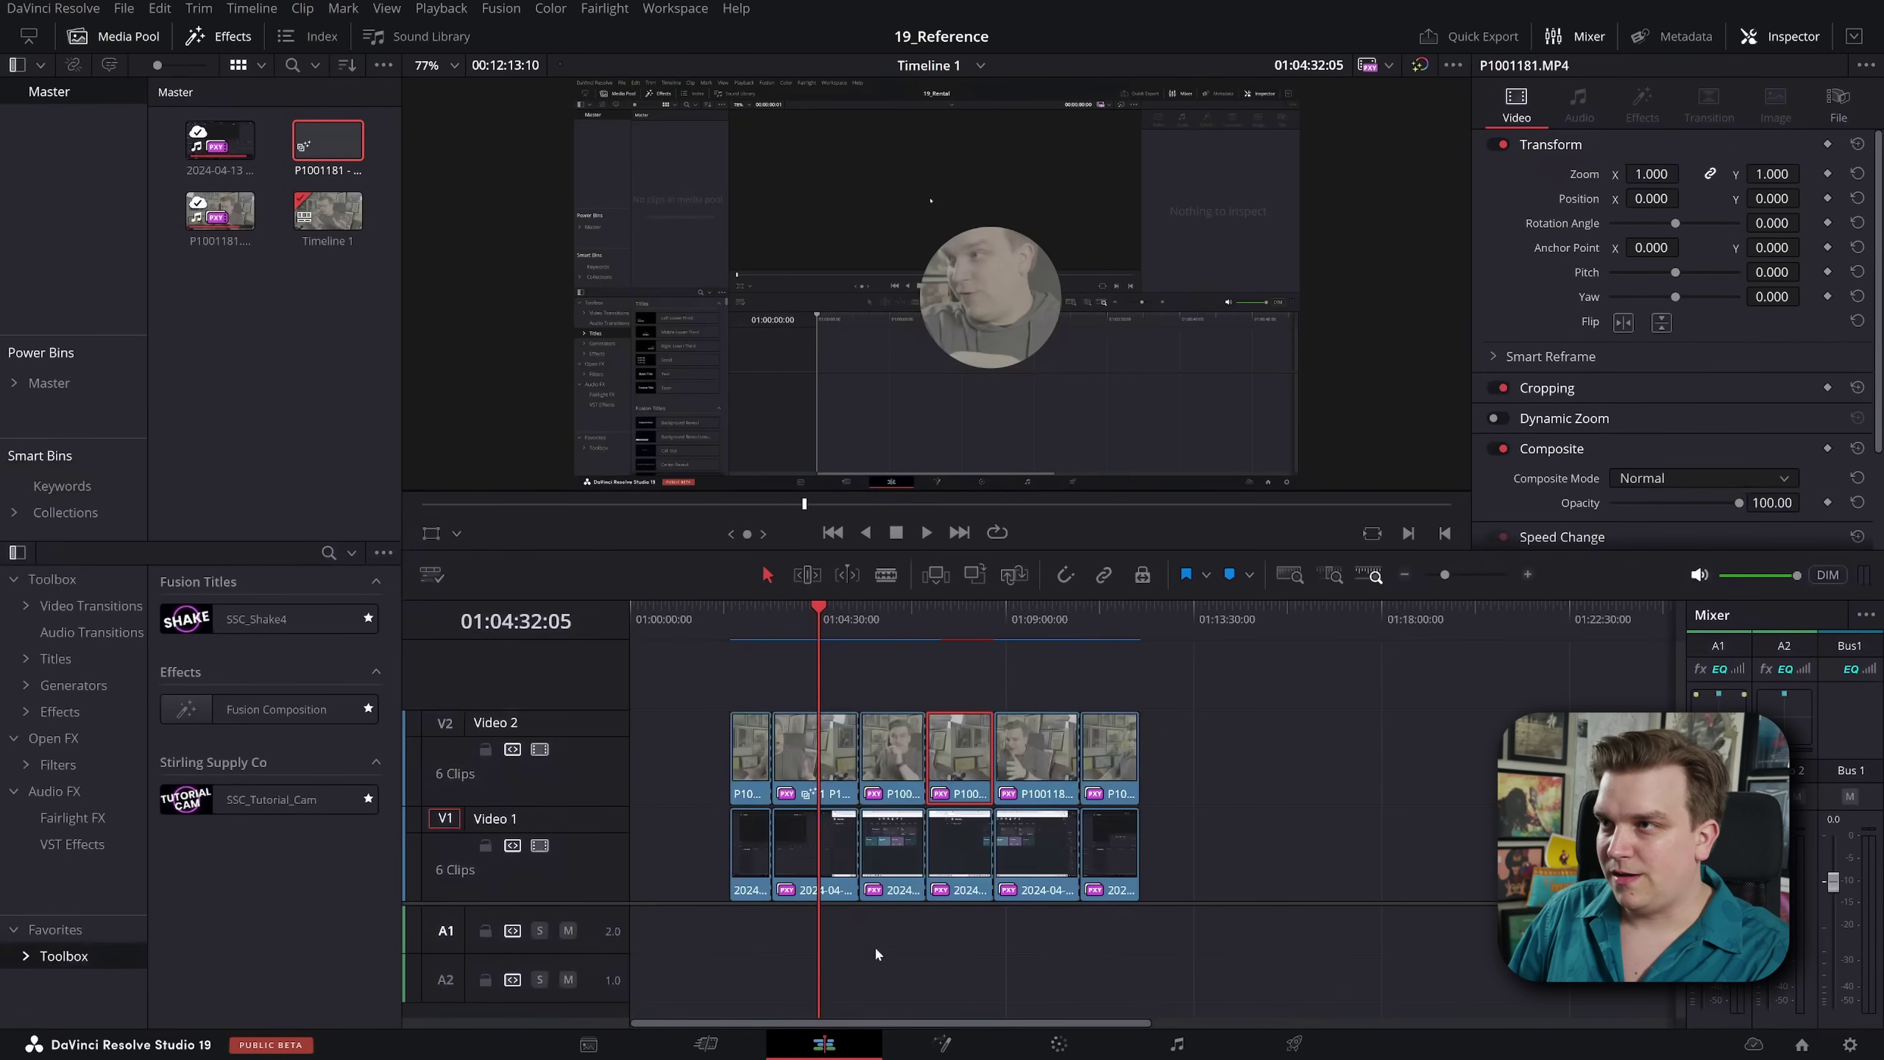
left_click(942, 616)
left_click(785, 623)
left_click(950, 631)
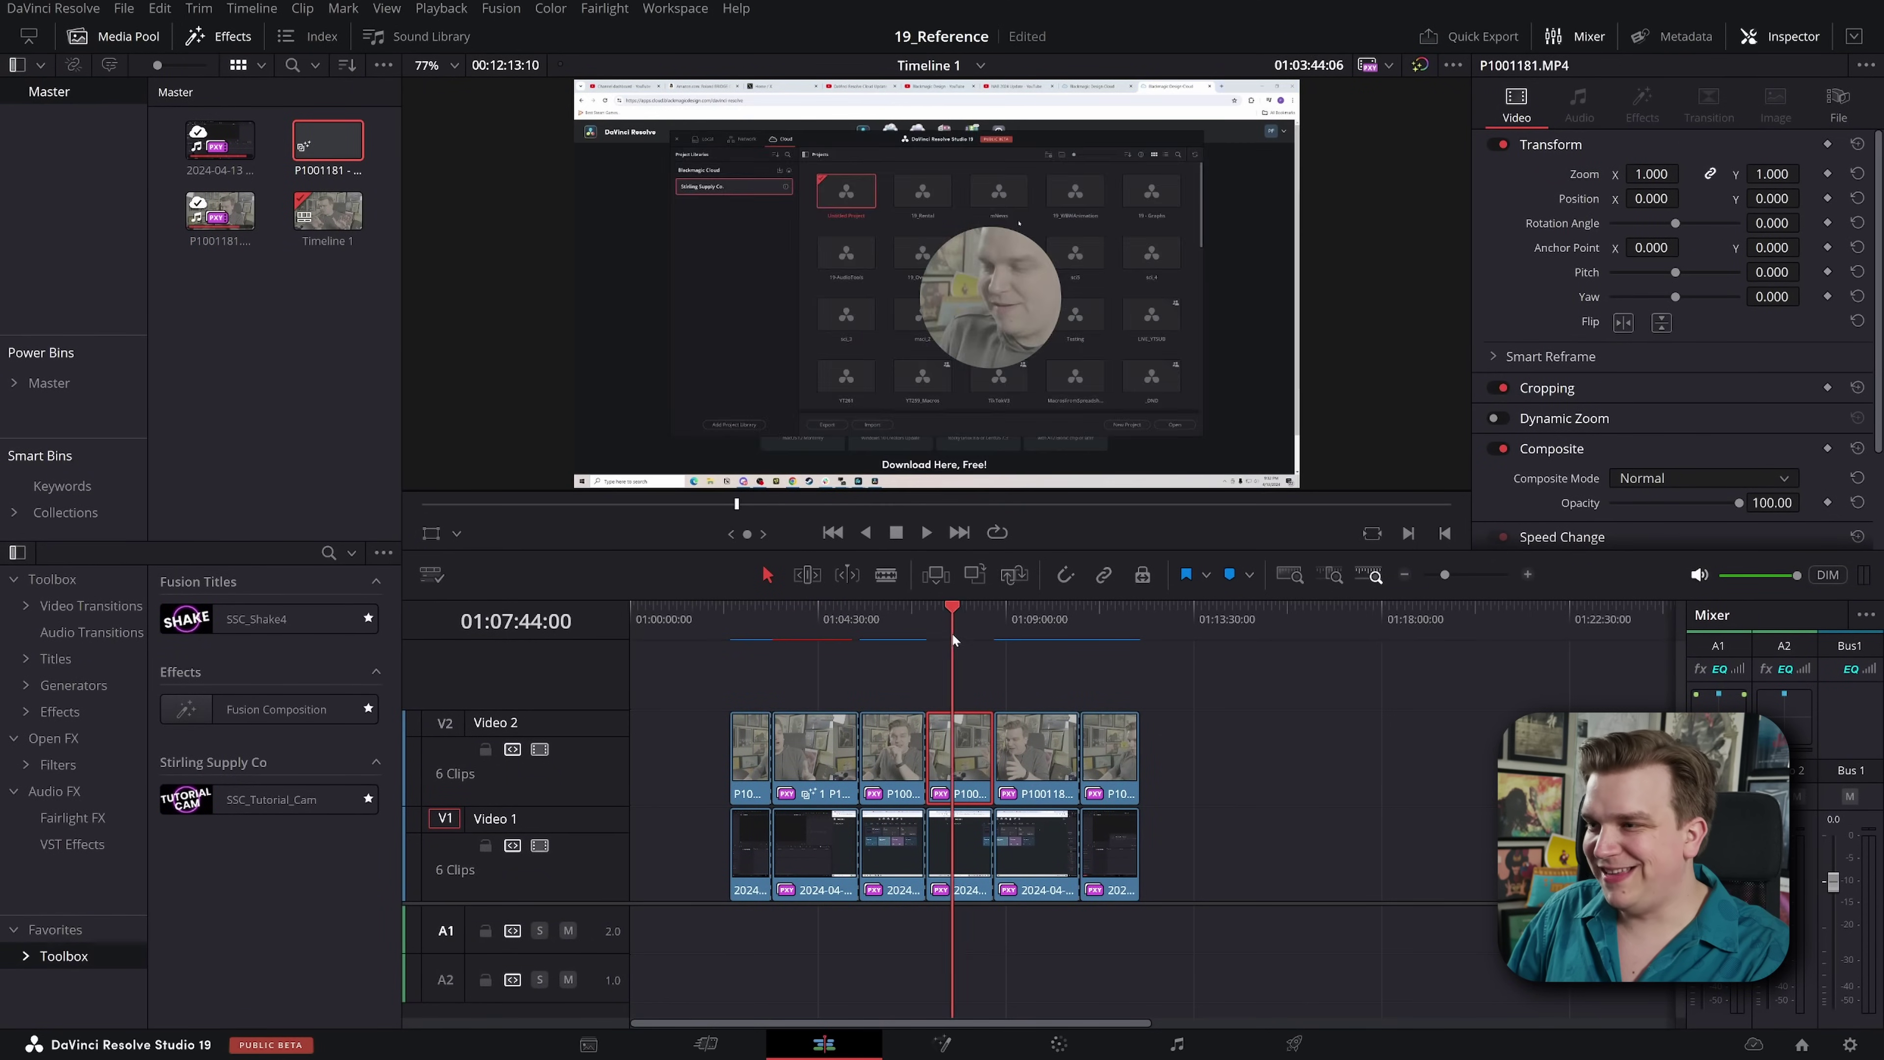
Step: Link the last Video 2 clip to the P1001181 - Comp 1 referenced composition and check its frame in the timeline
left_click(1118, 616)
right_click(1105, 758)
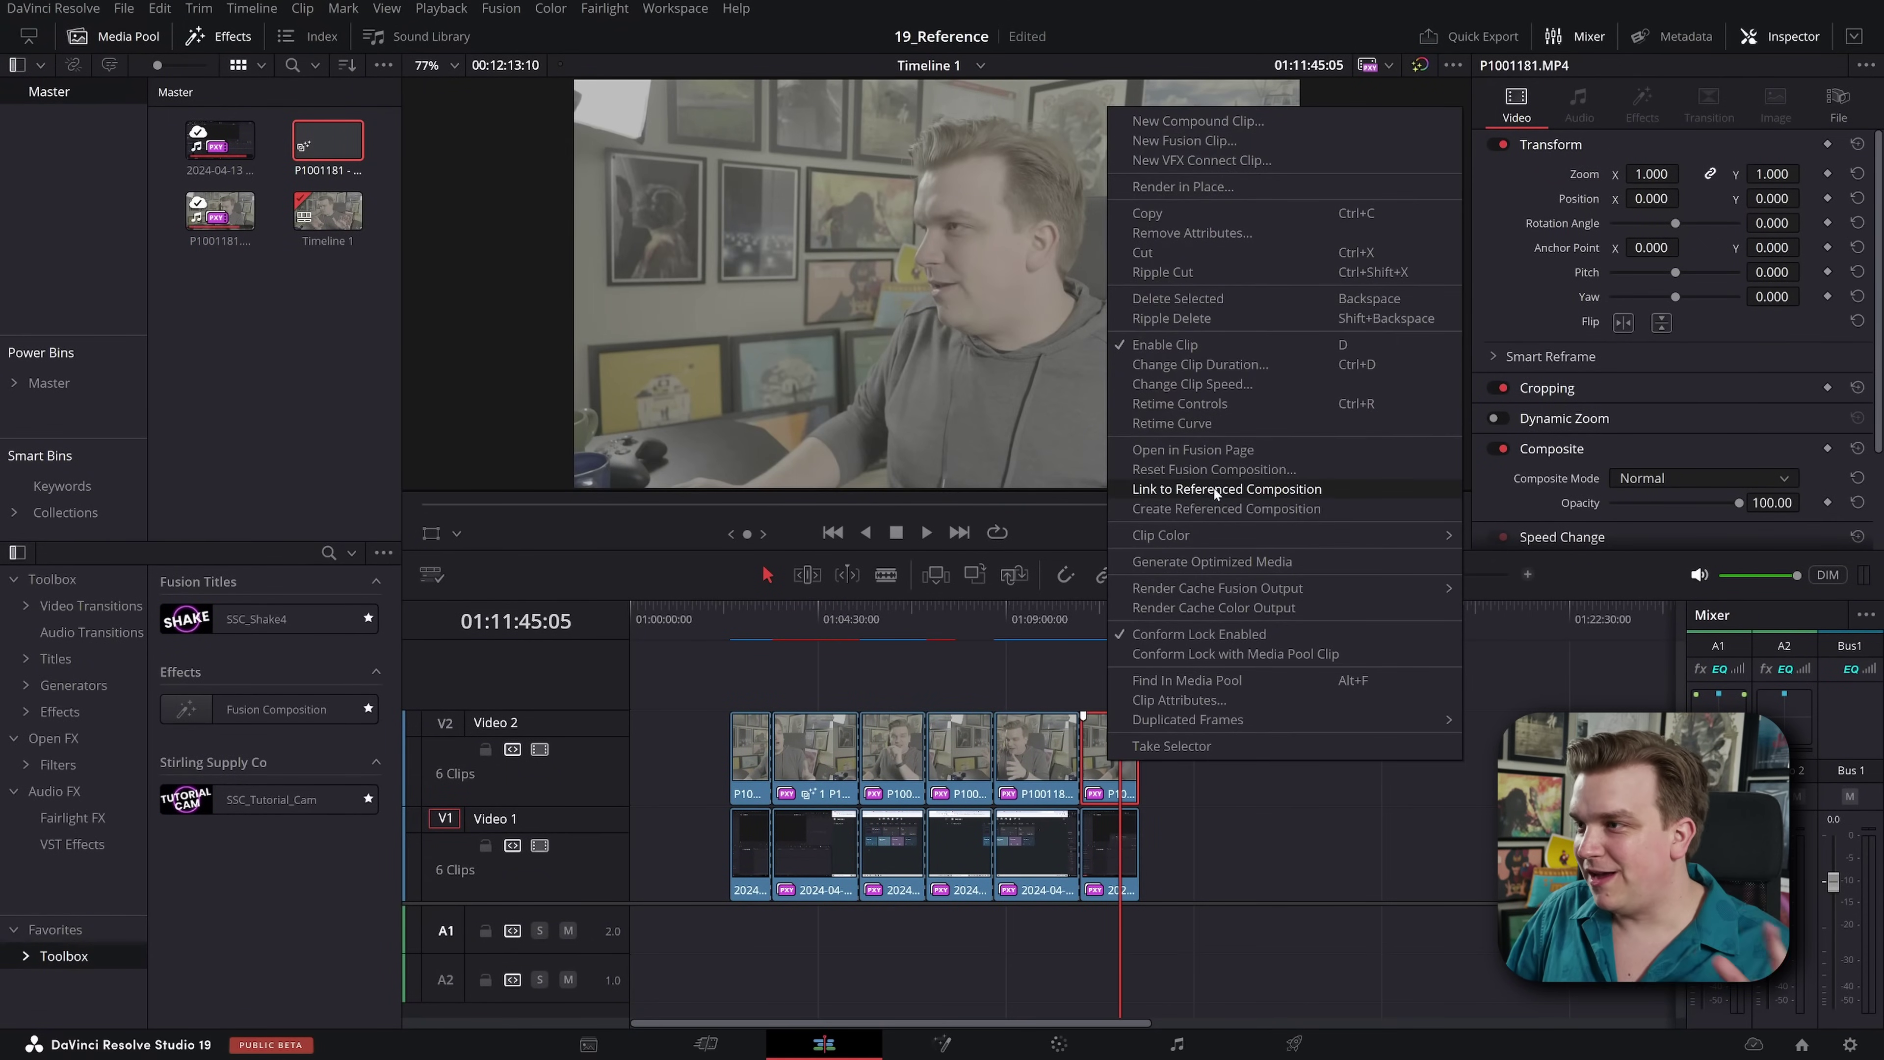
left_click(1211, 489)
left_click(1104, 618)
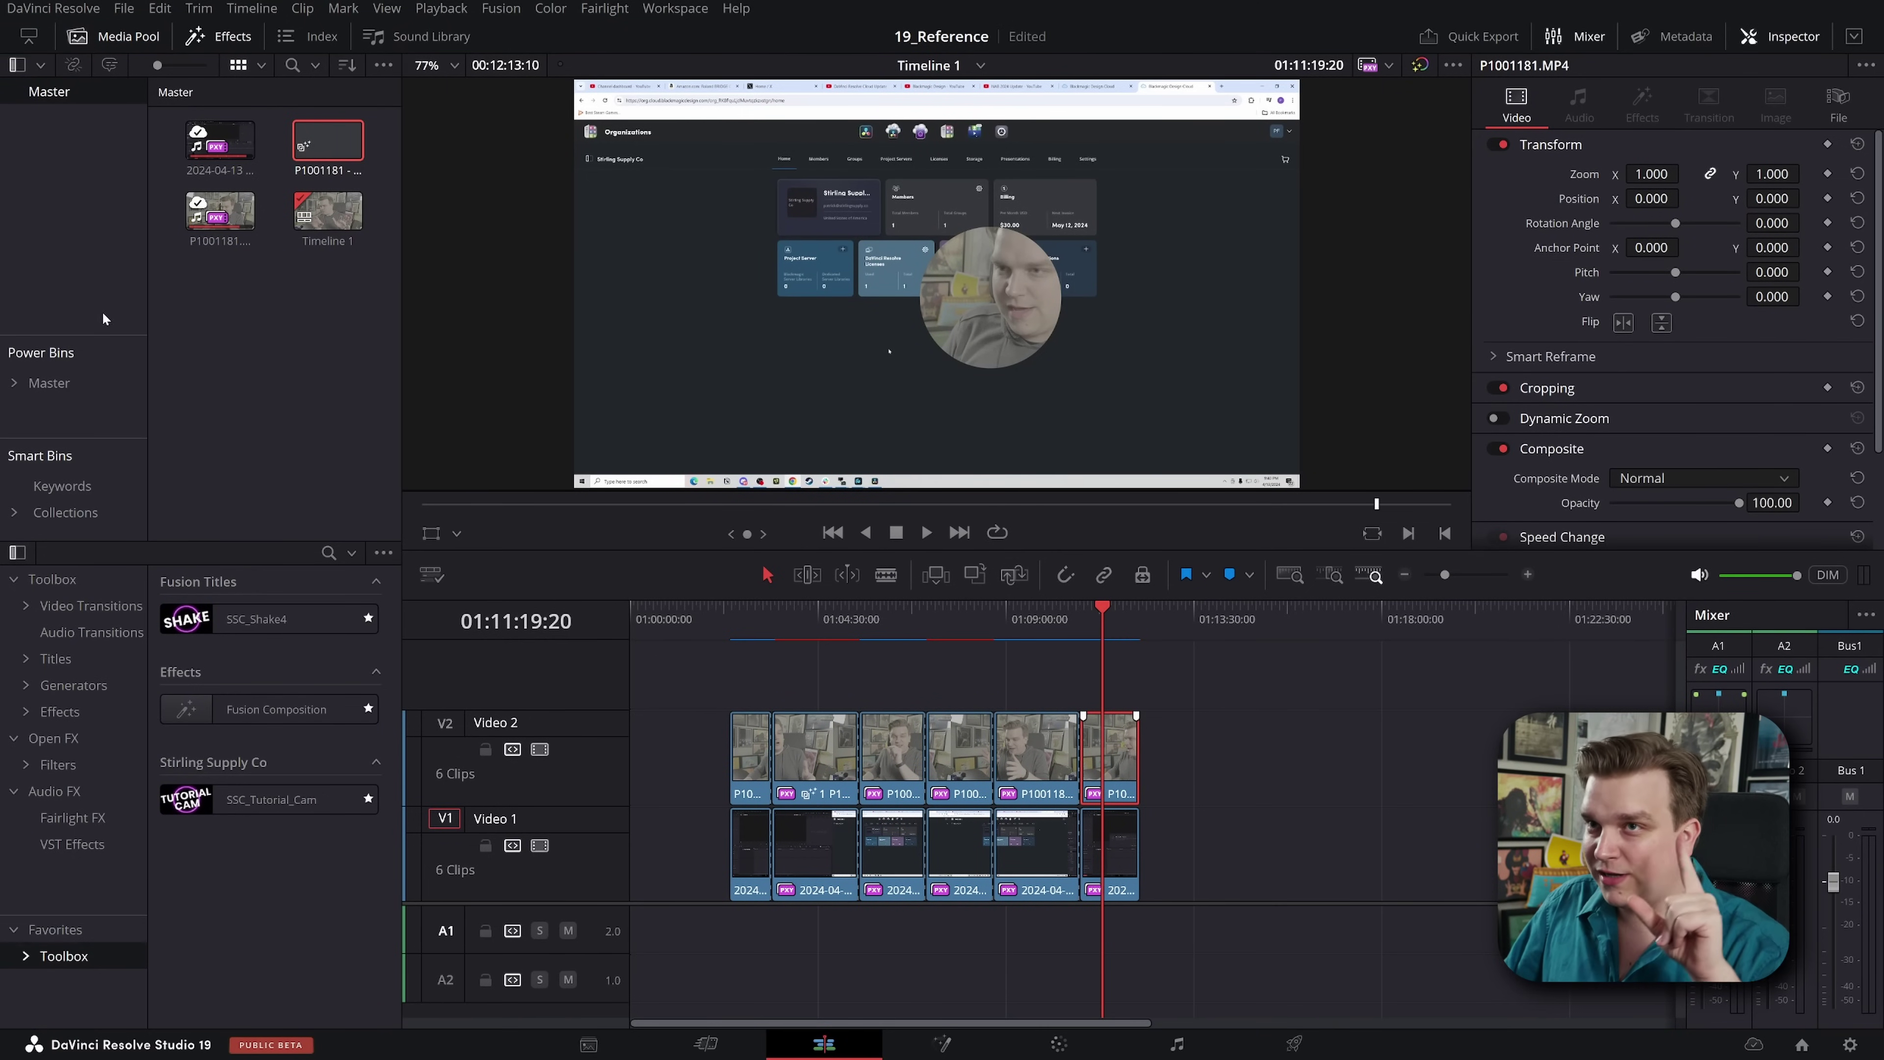
left_click_drag(219, 140, 1235, 890)
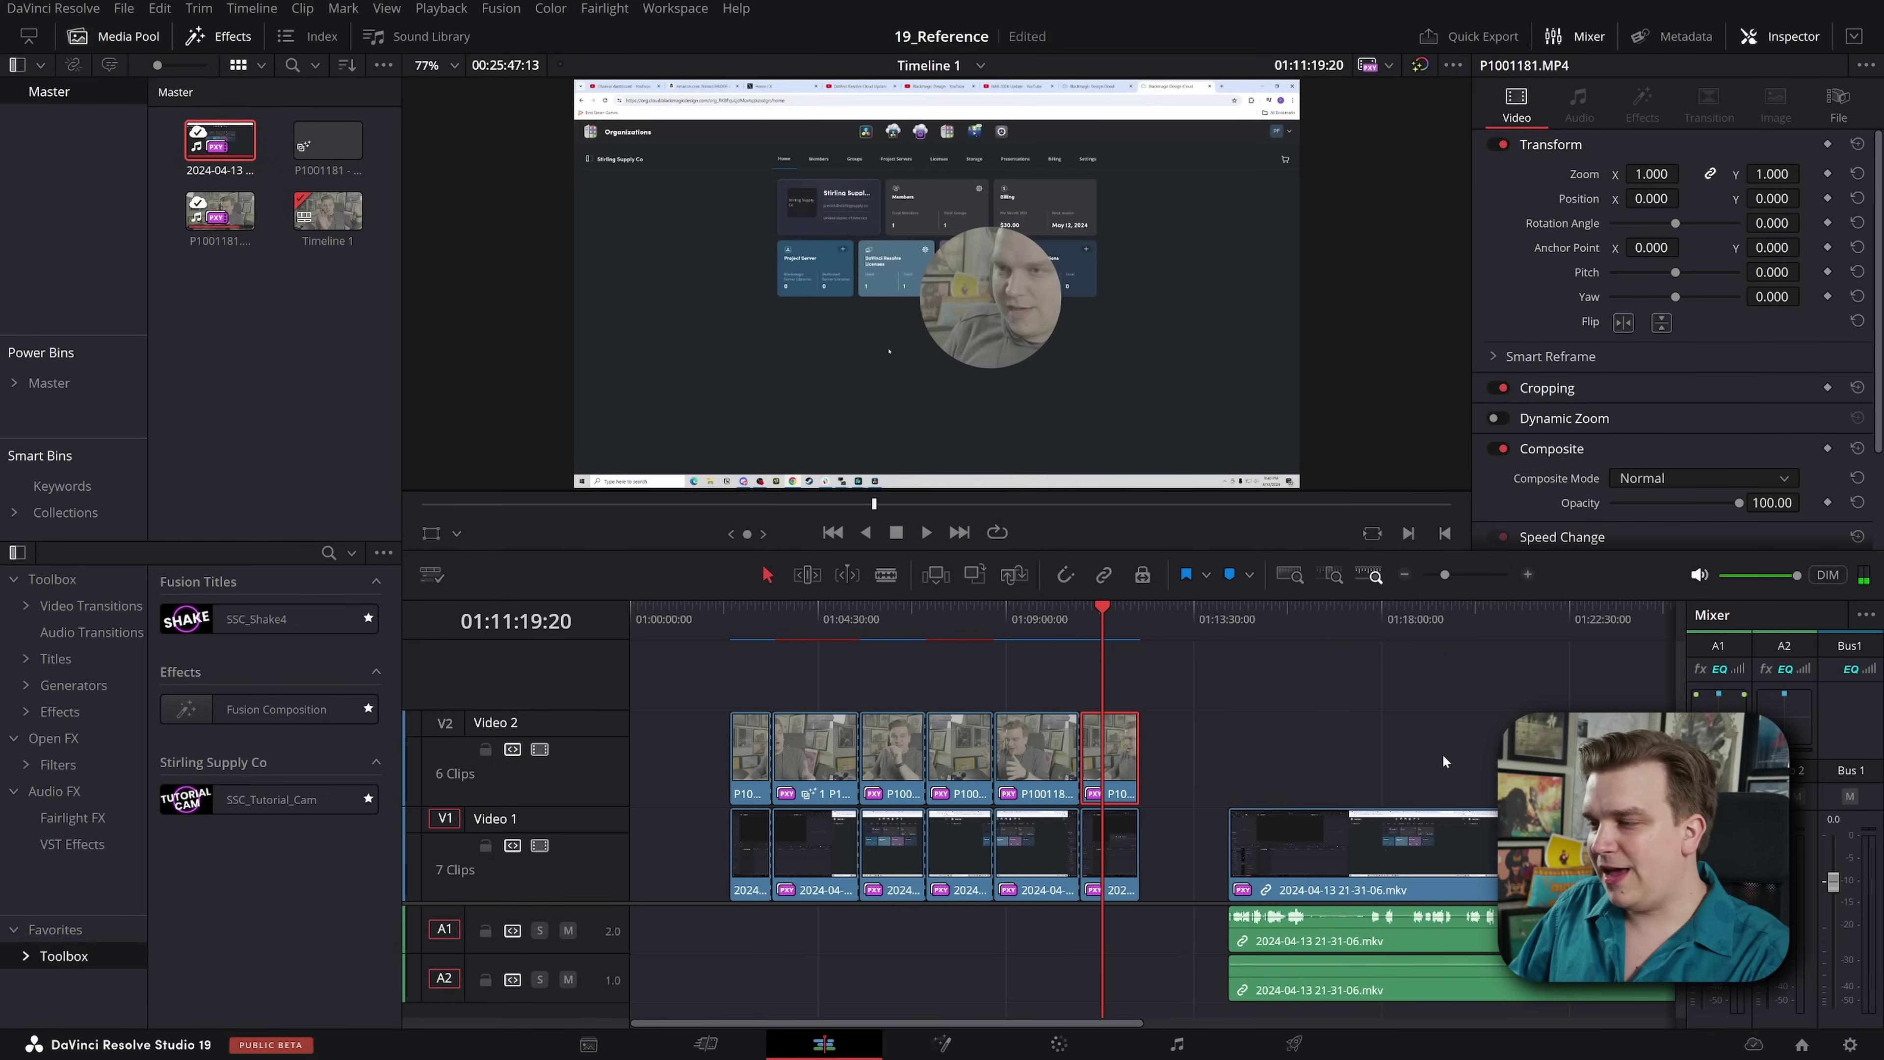
scroll(1443, 761, "right", 3)
left_click(1121, 616)
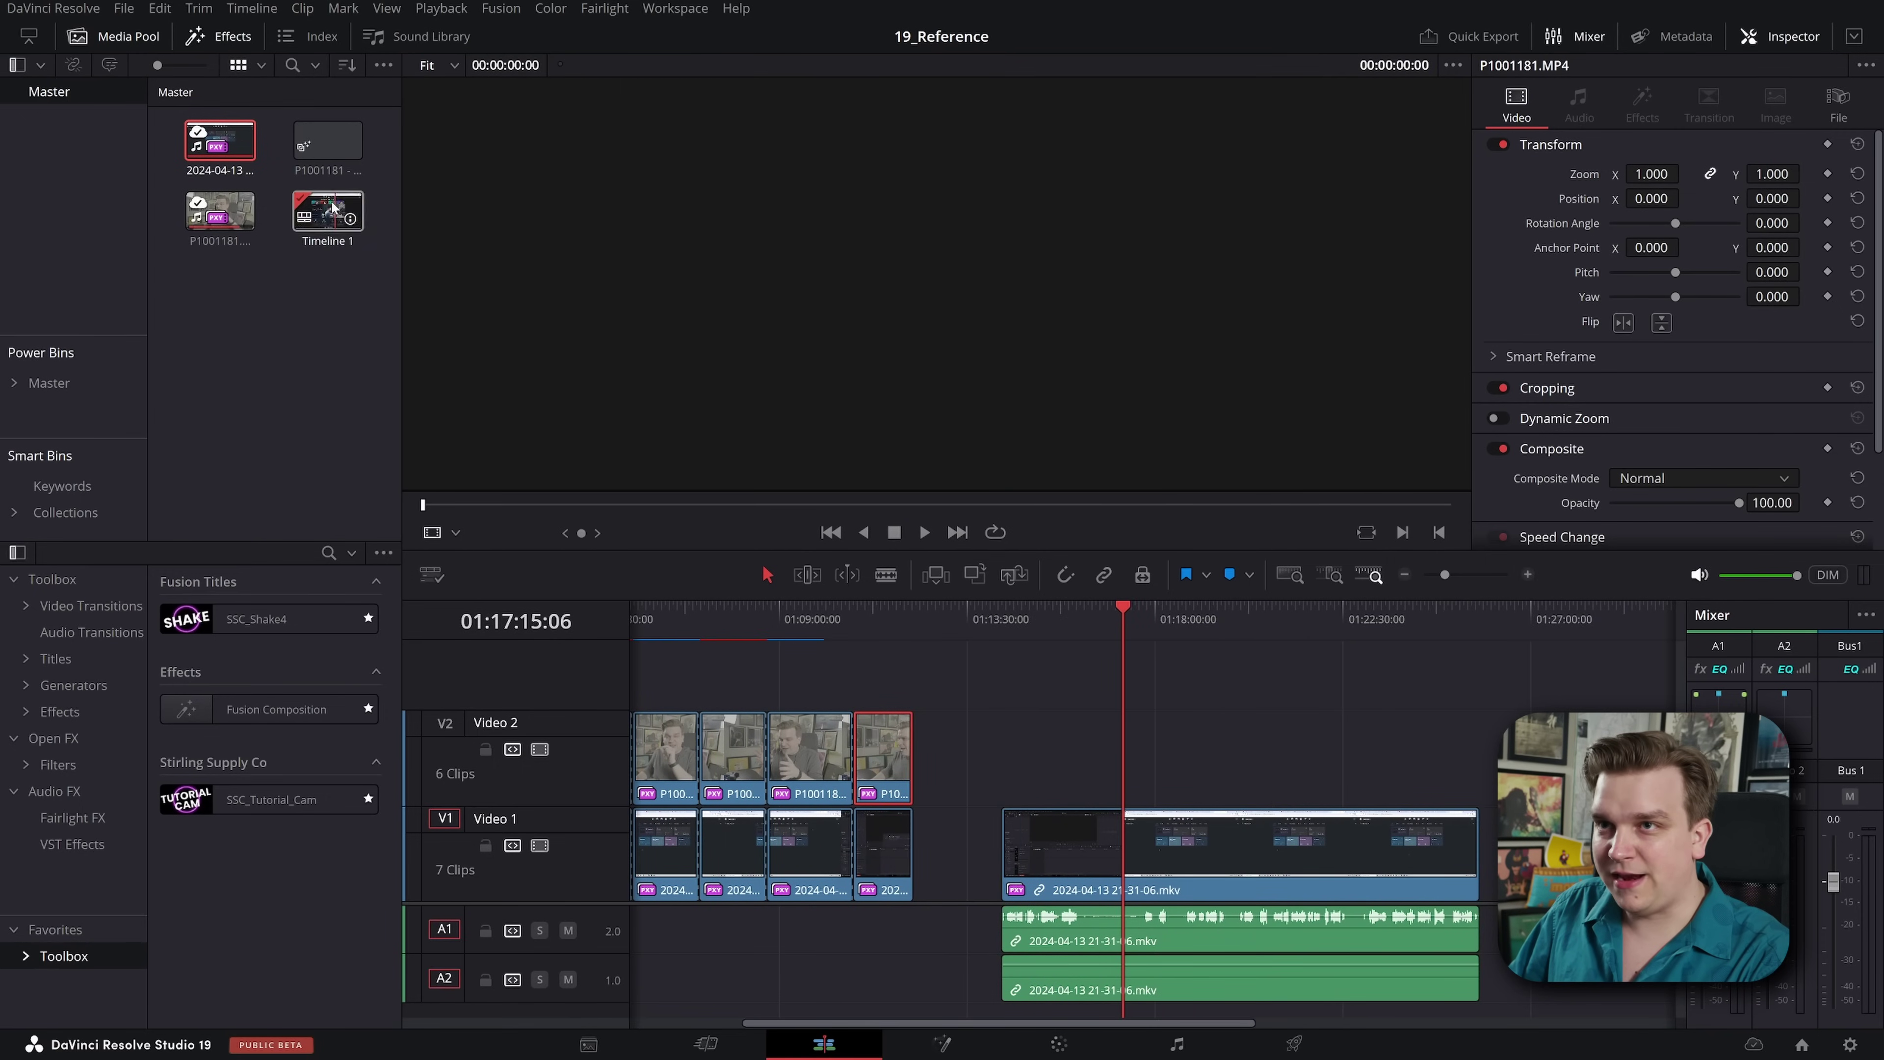
left_click_drag(219, 212, 1076, 764)
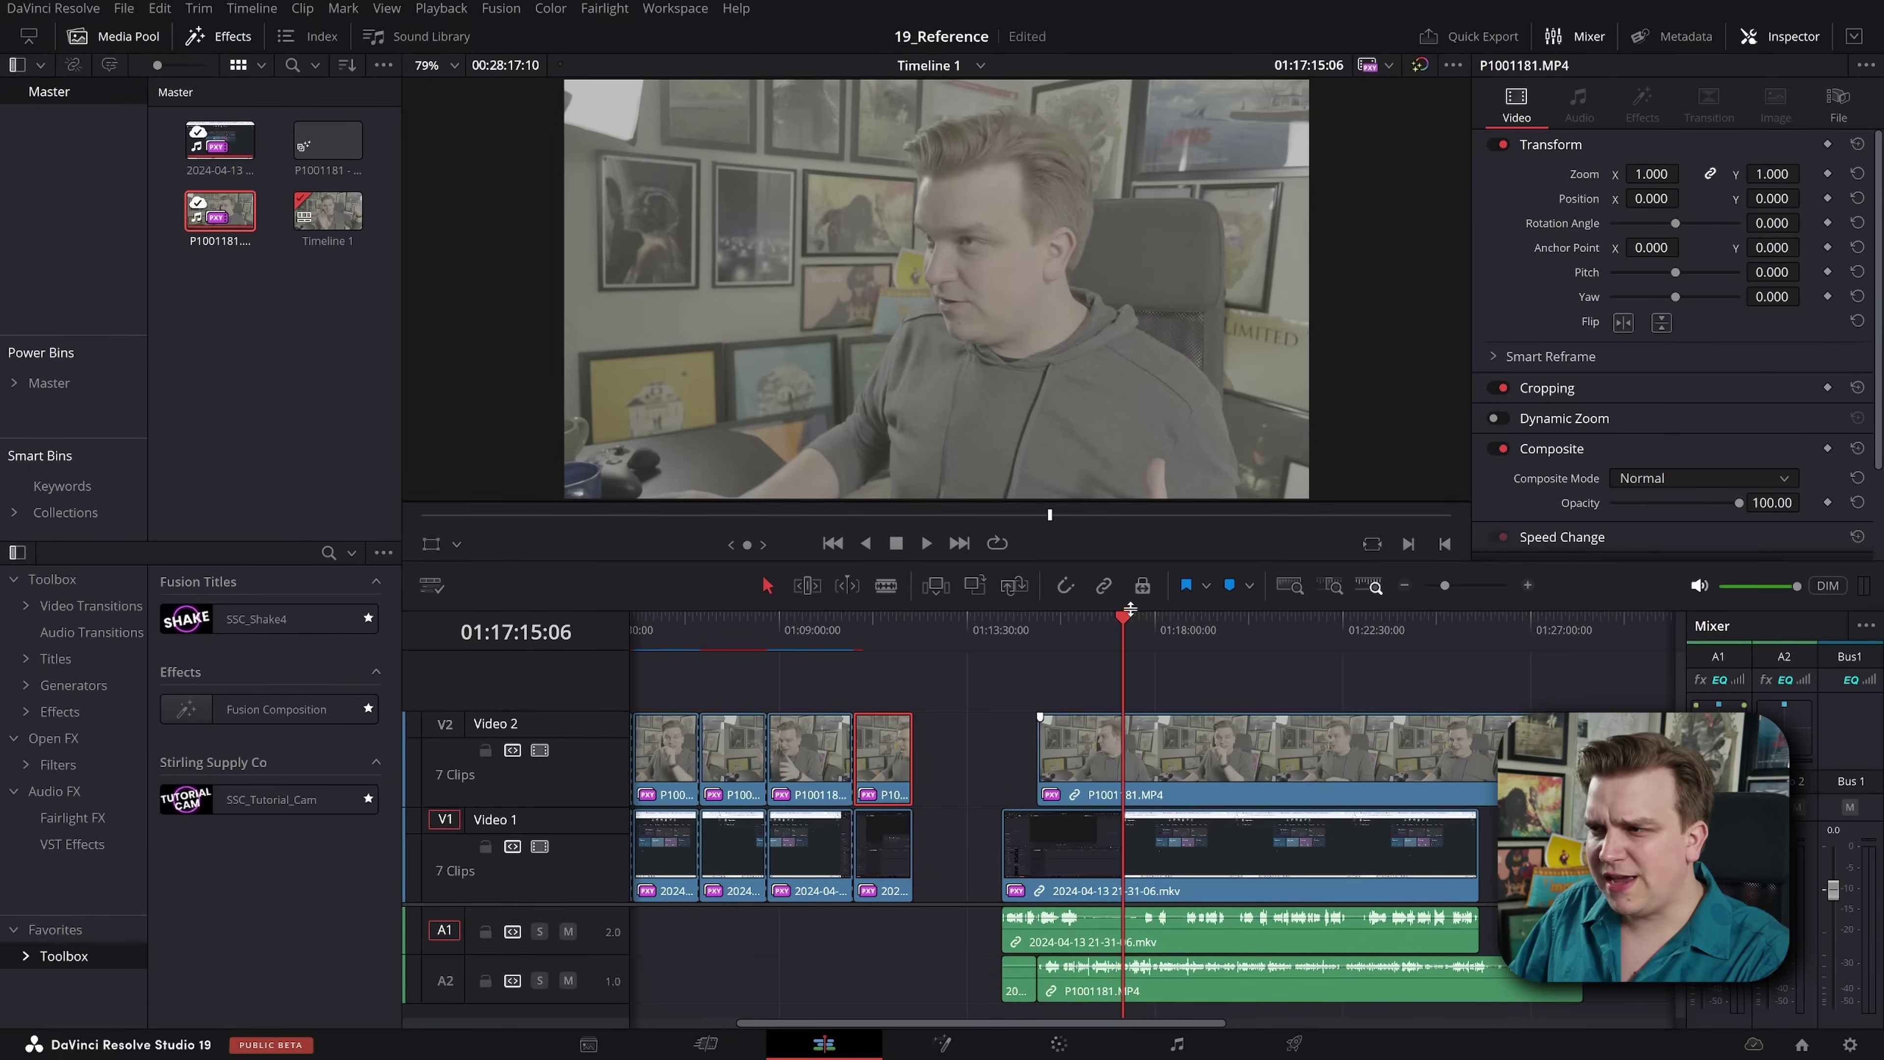
Step: Trim the newly stacked clips to end at 01:18:11:16 and create a referenced composition named P1001181 - Comp 2 from both video clips
left_click_drag(1129, 608, 1162, 616)
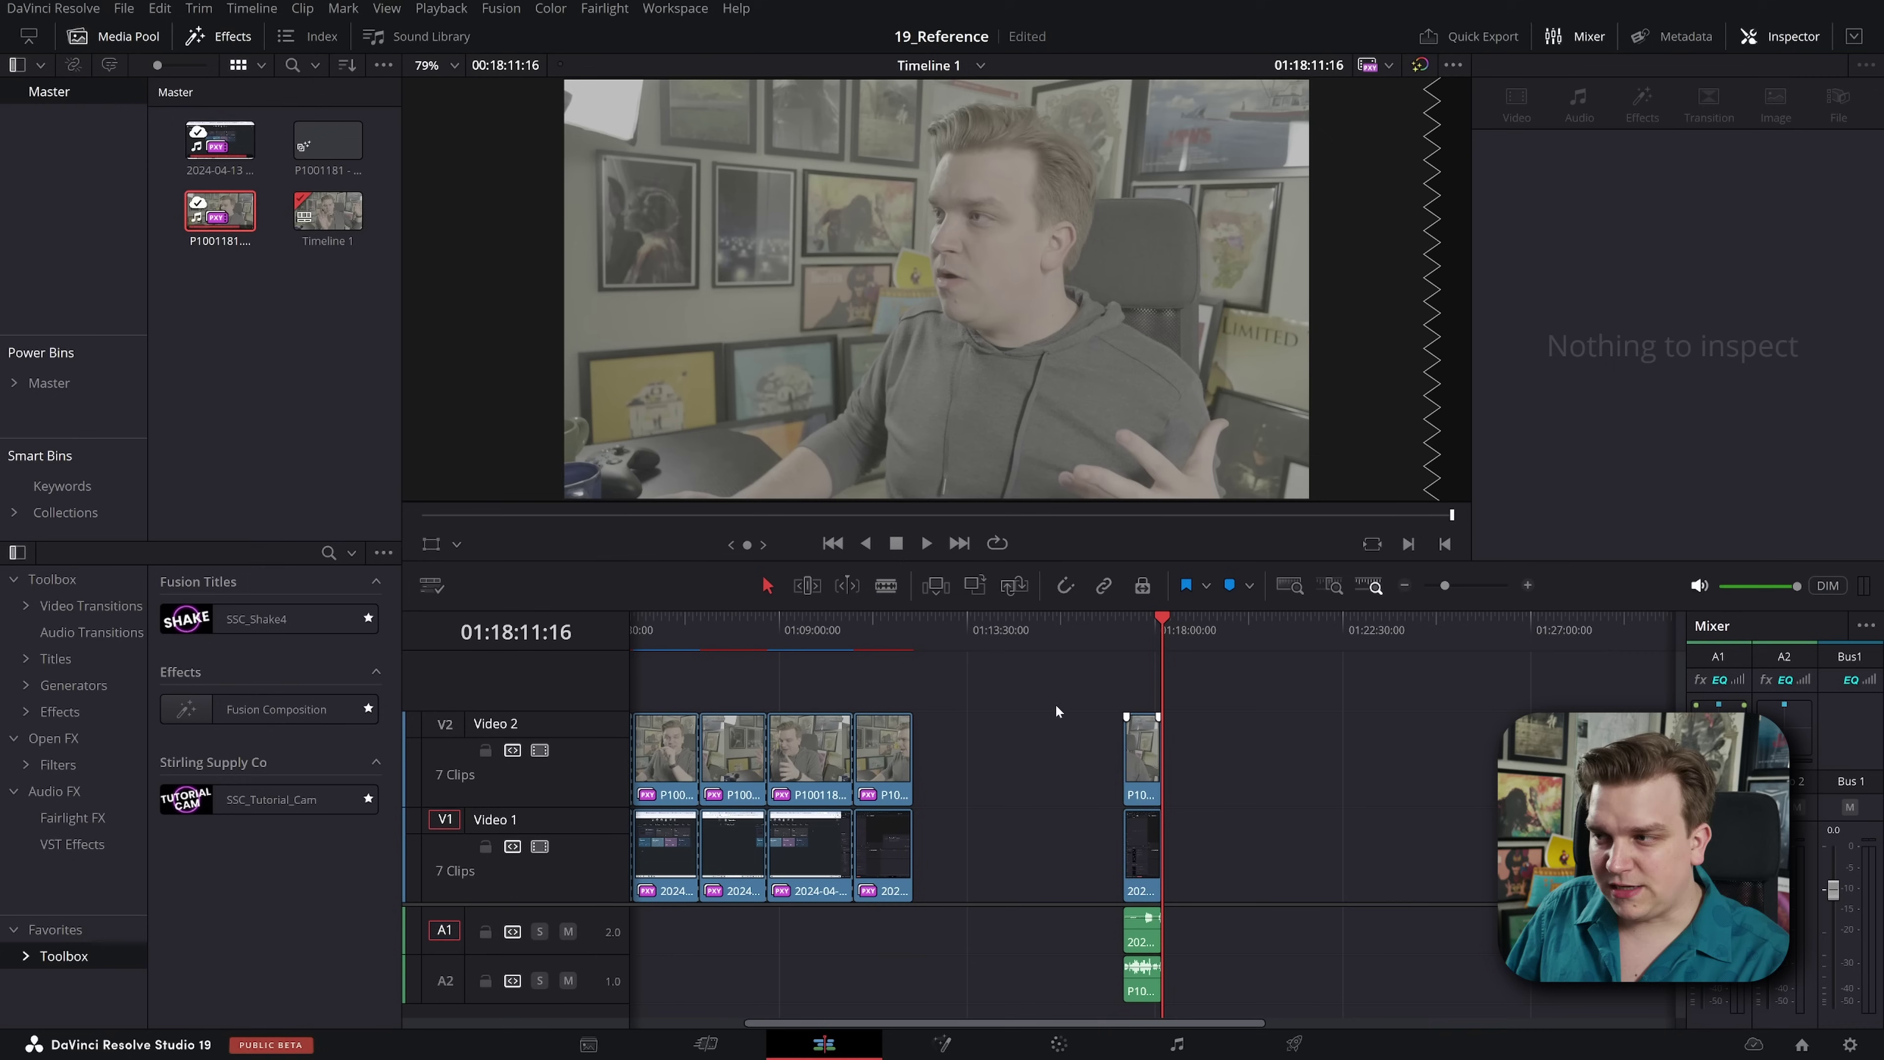
left_click_drag(1158, 892, 1162, 945)
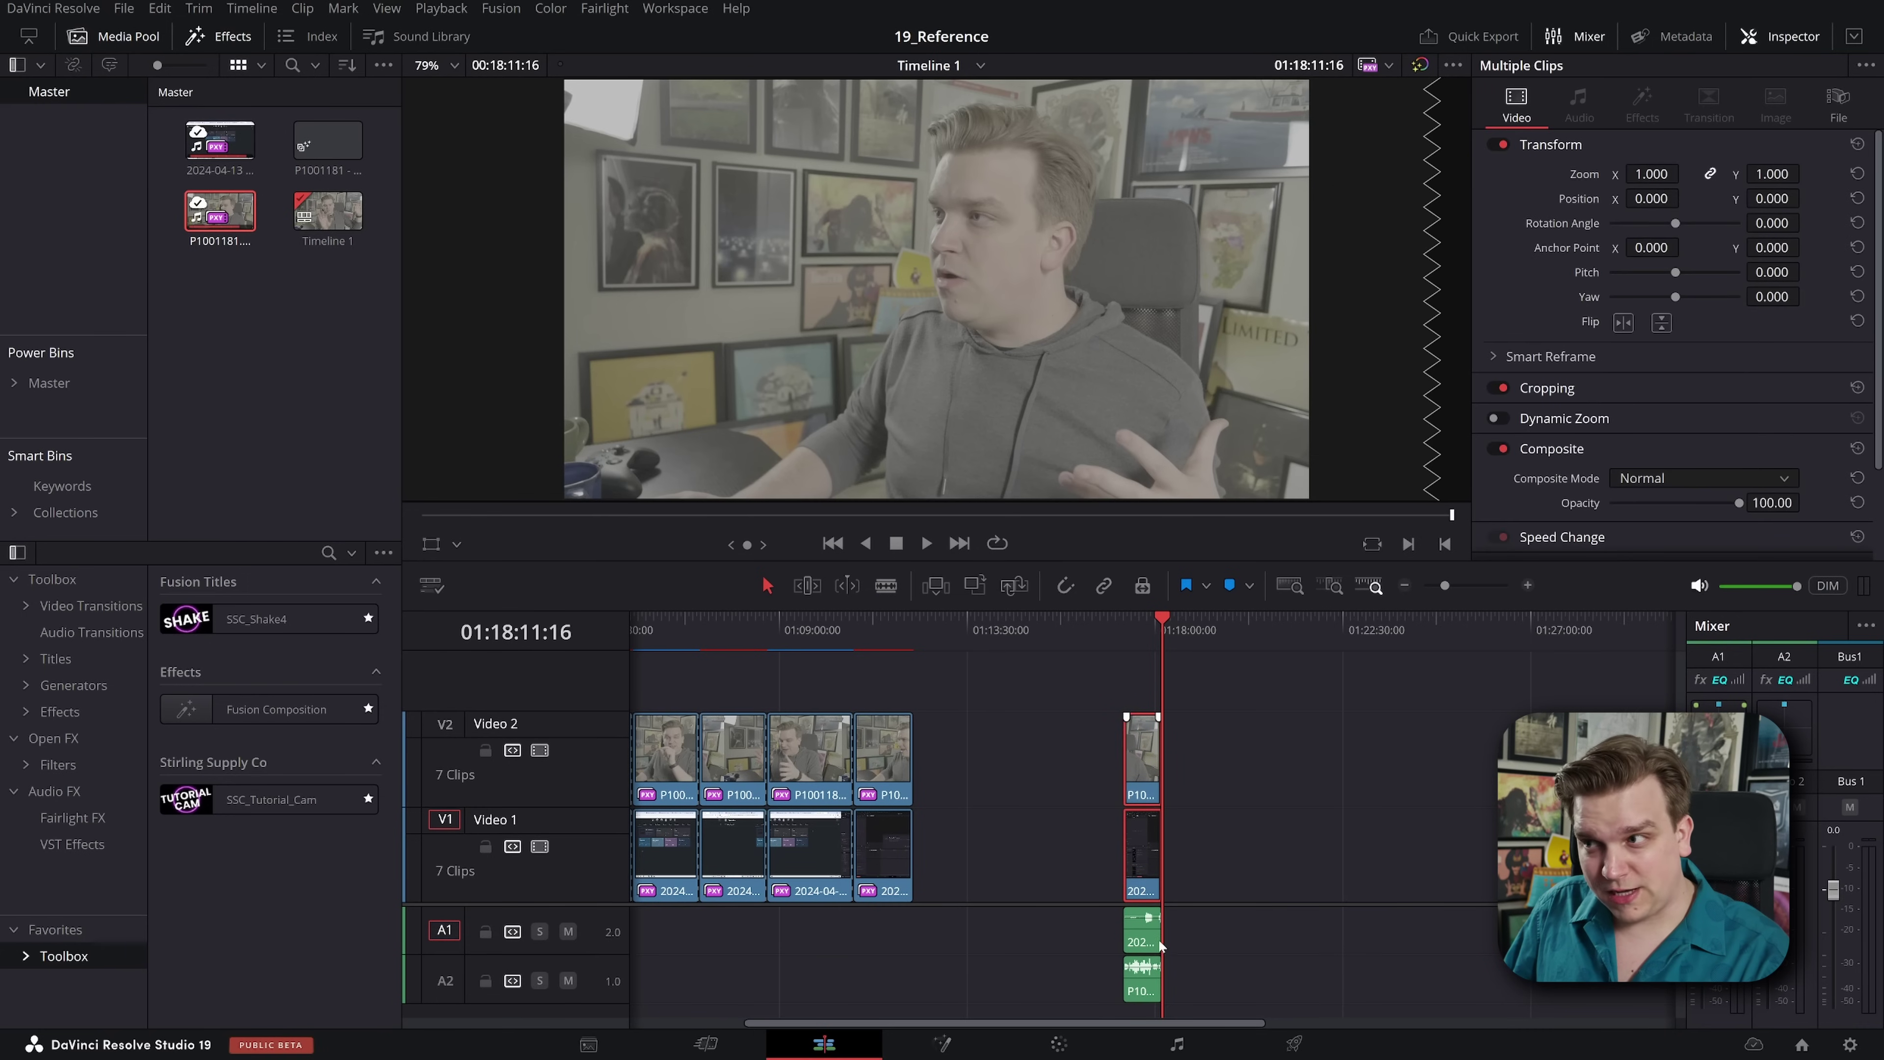
right_click(1149, 763)
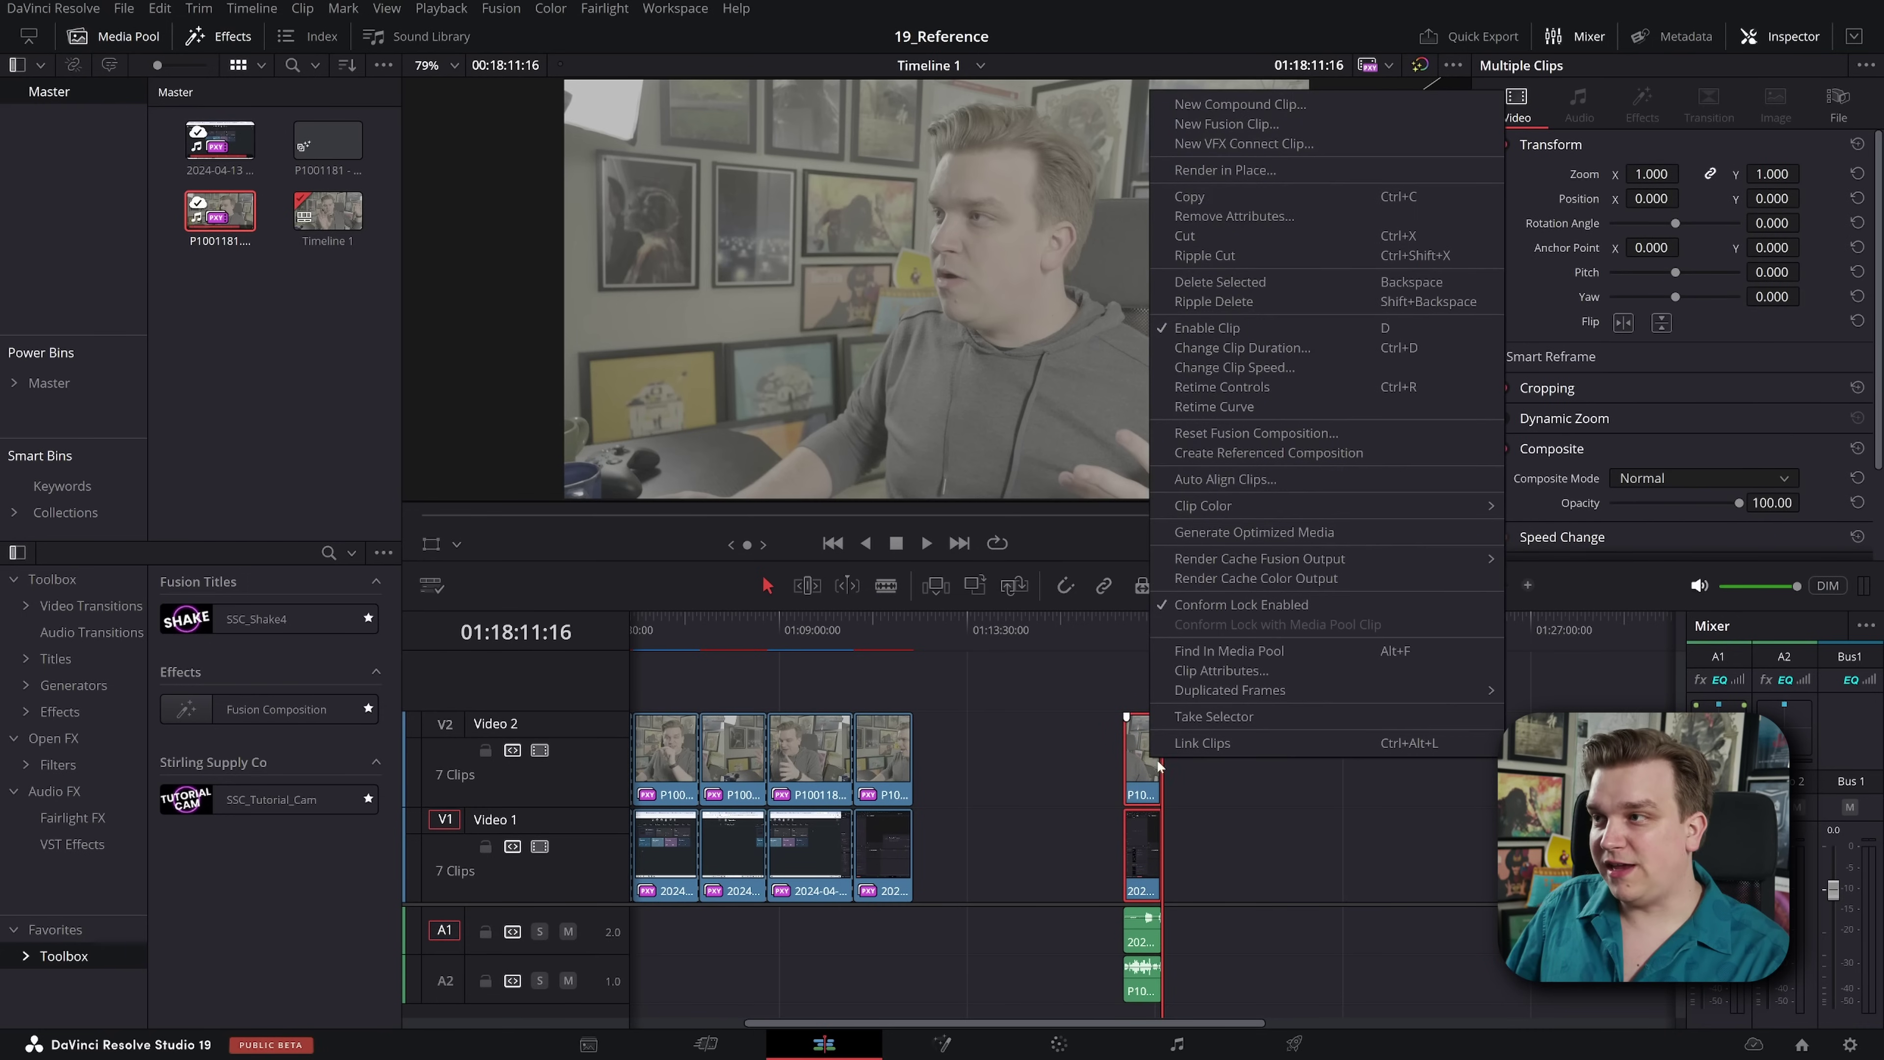
left_click(1223, 454)
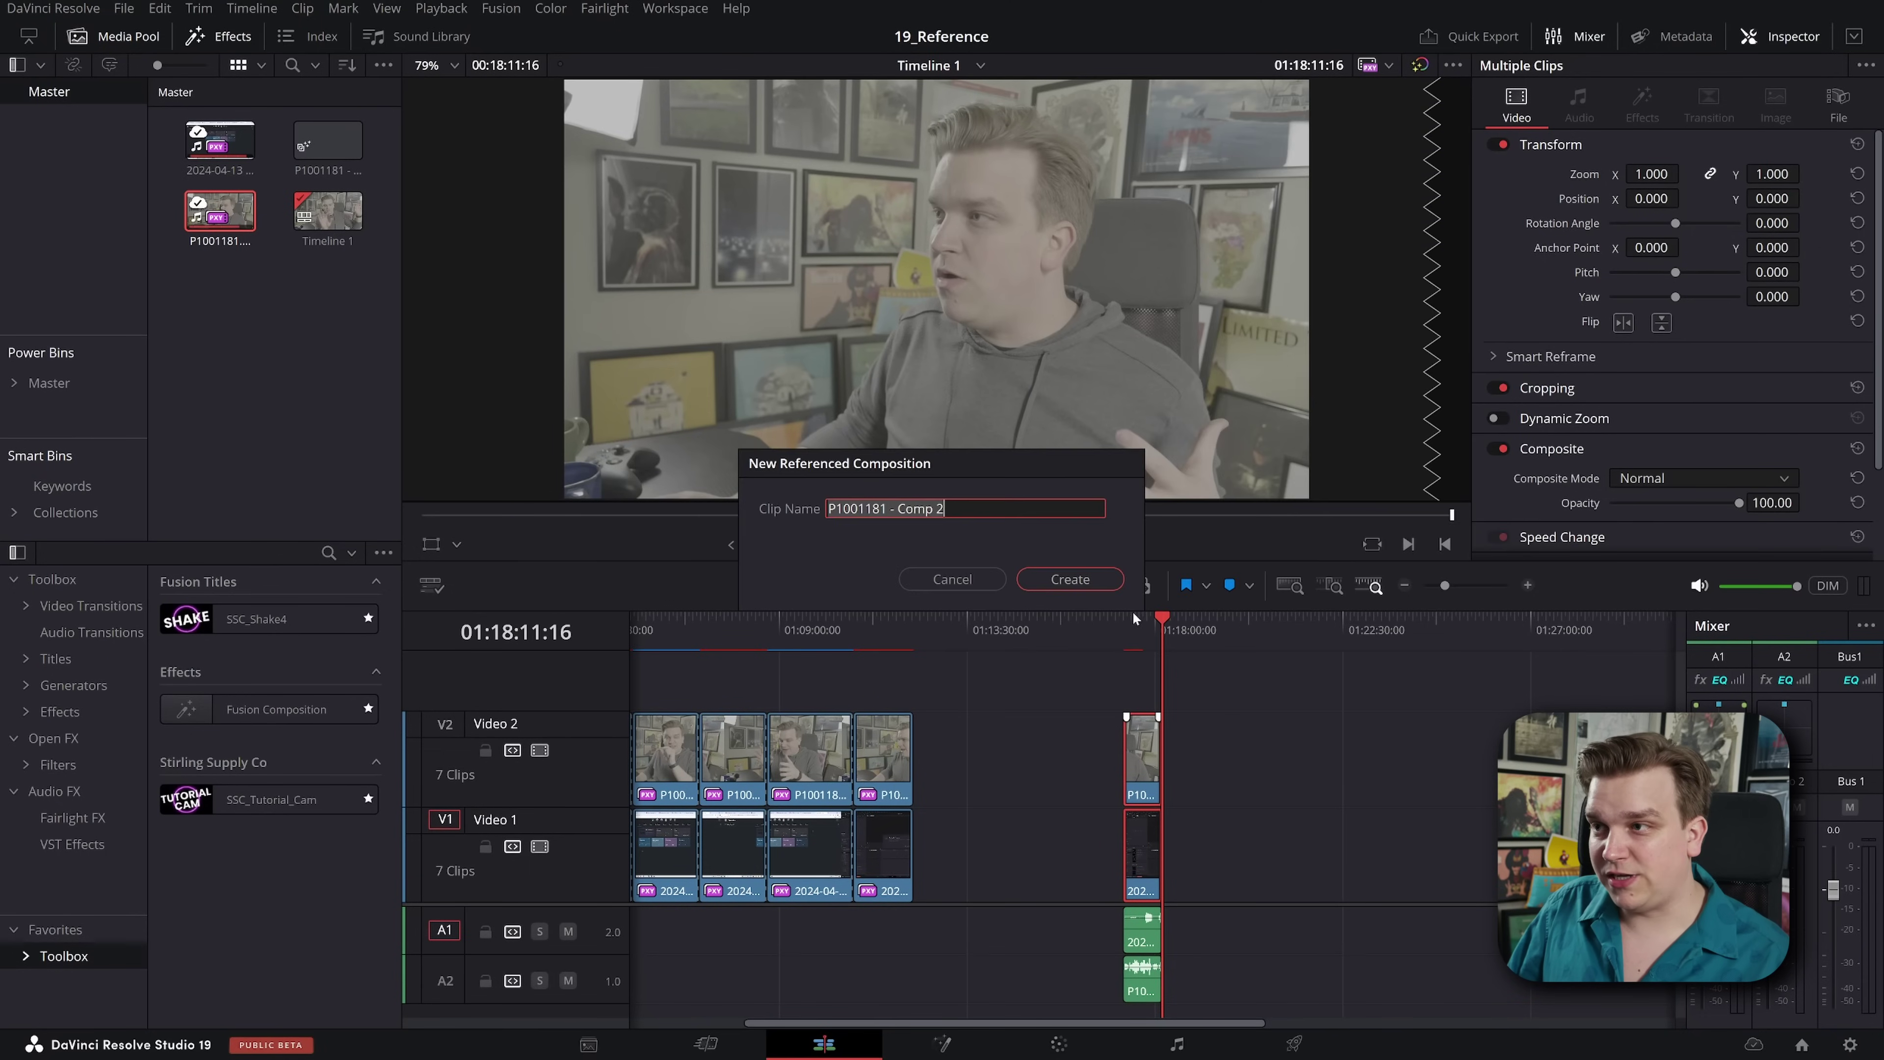
left_click(1070, 579)
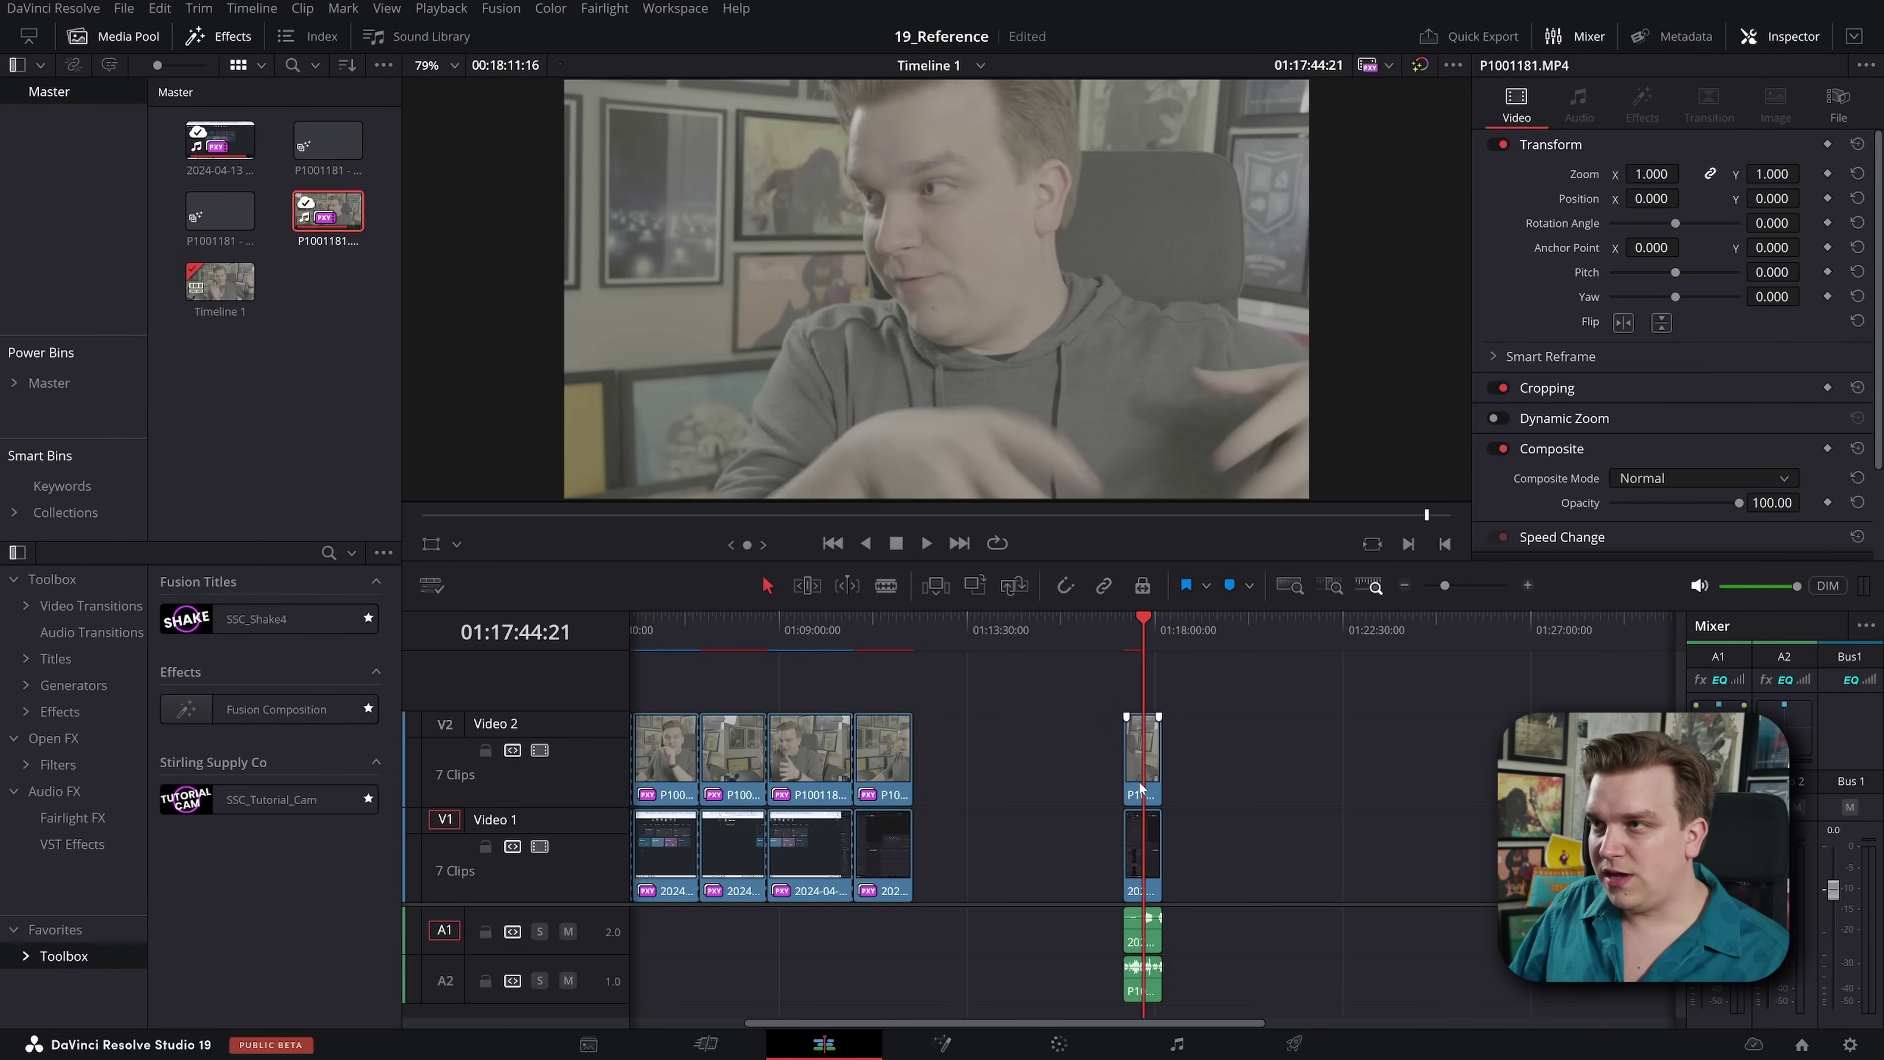
Step: Open the stacked clips' composition in Fusion and view the MediaIn1 and MediaIn2 sources separately
scroll(1085, 277, "down", 3)
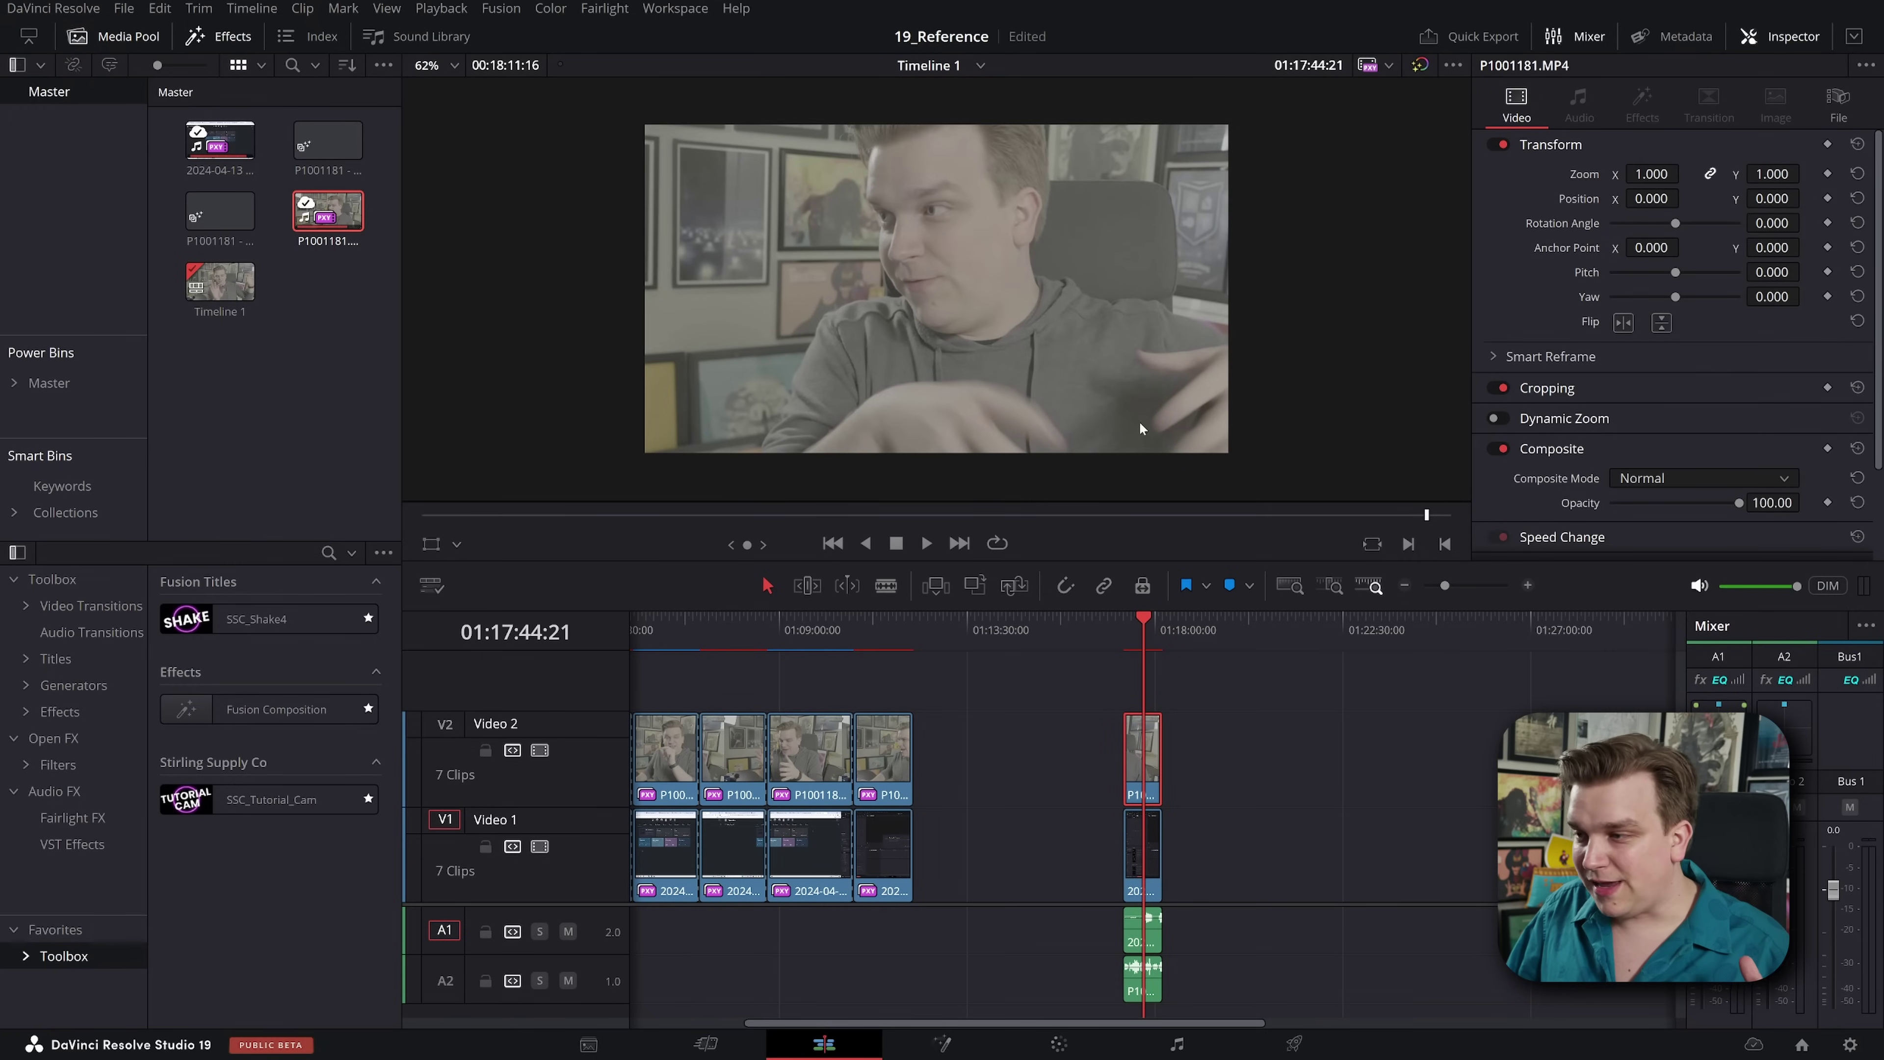
left_click(940, 1045)
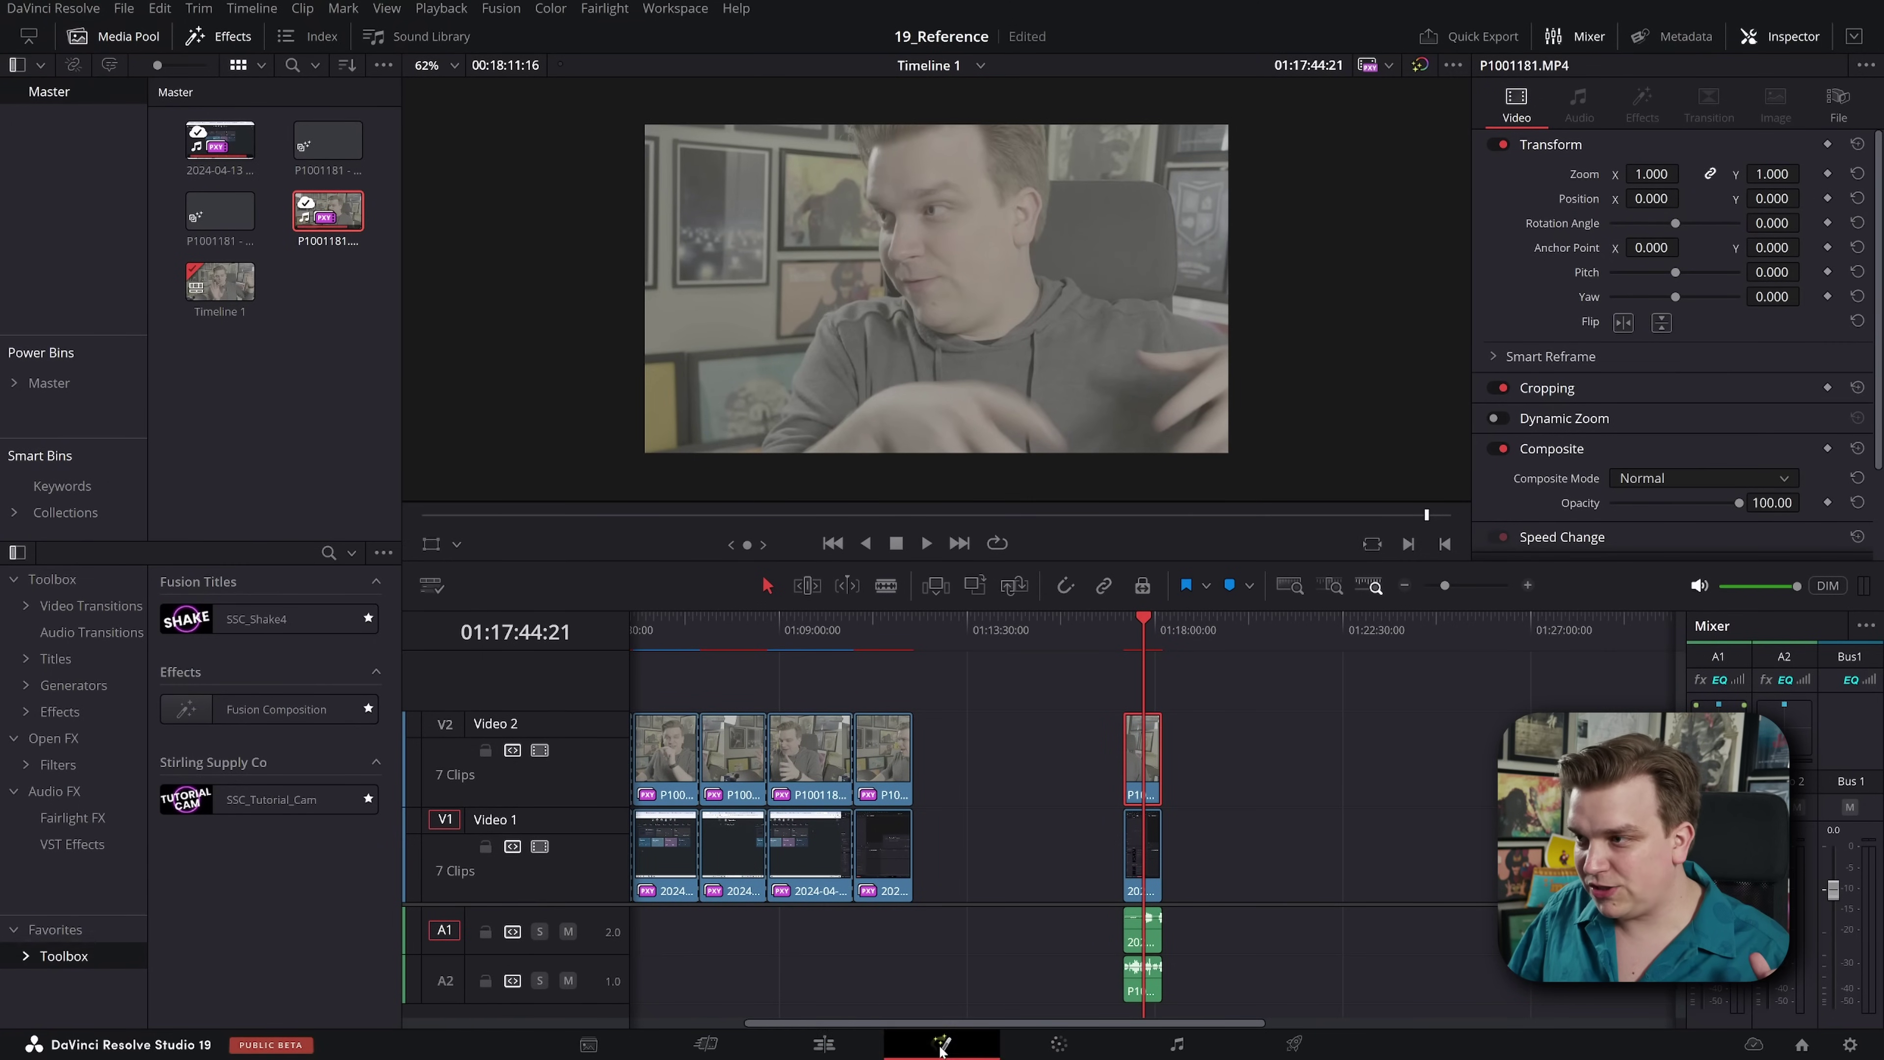
left_click_drag(284, 793, 537, 894)
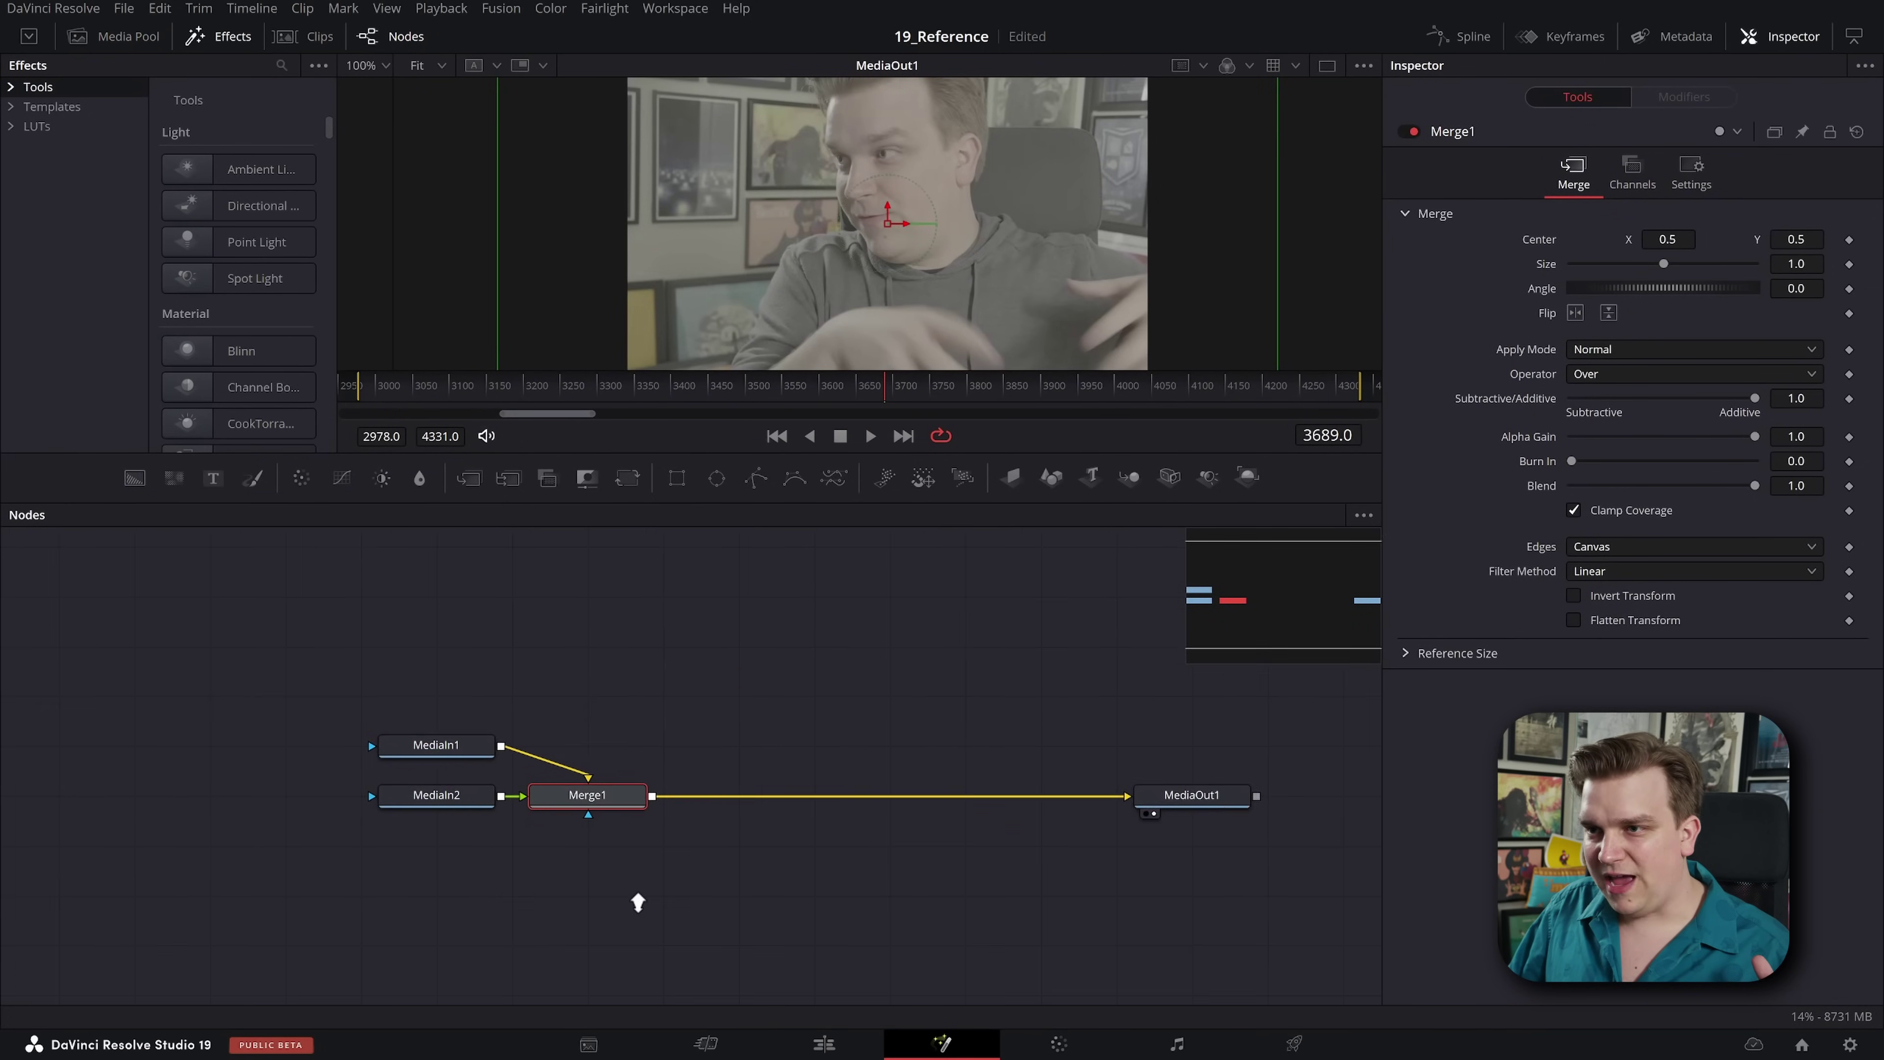
left_click(428, 725)
key("1")
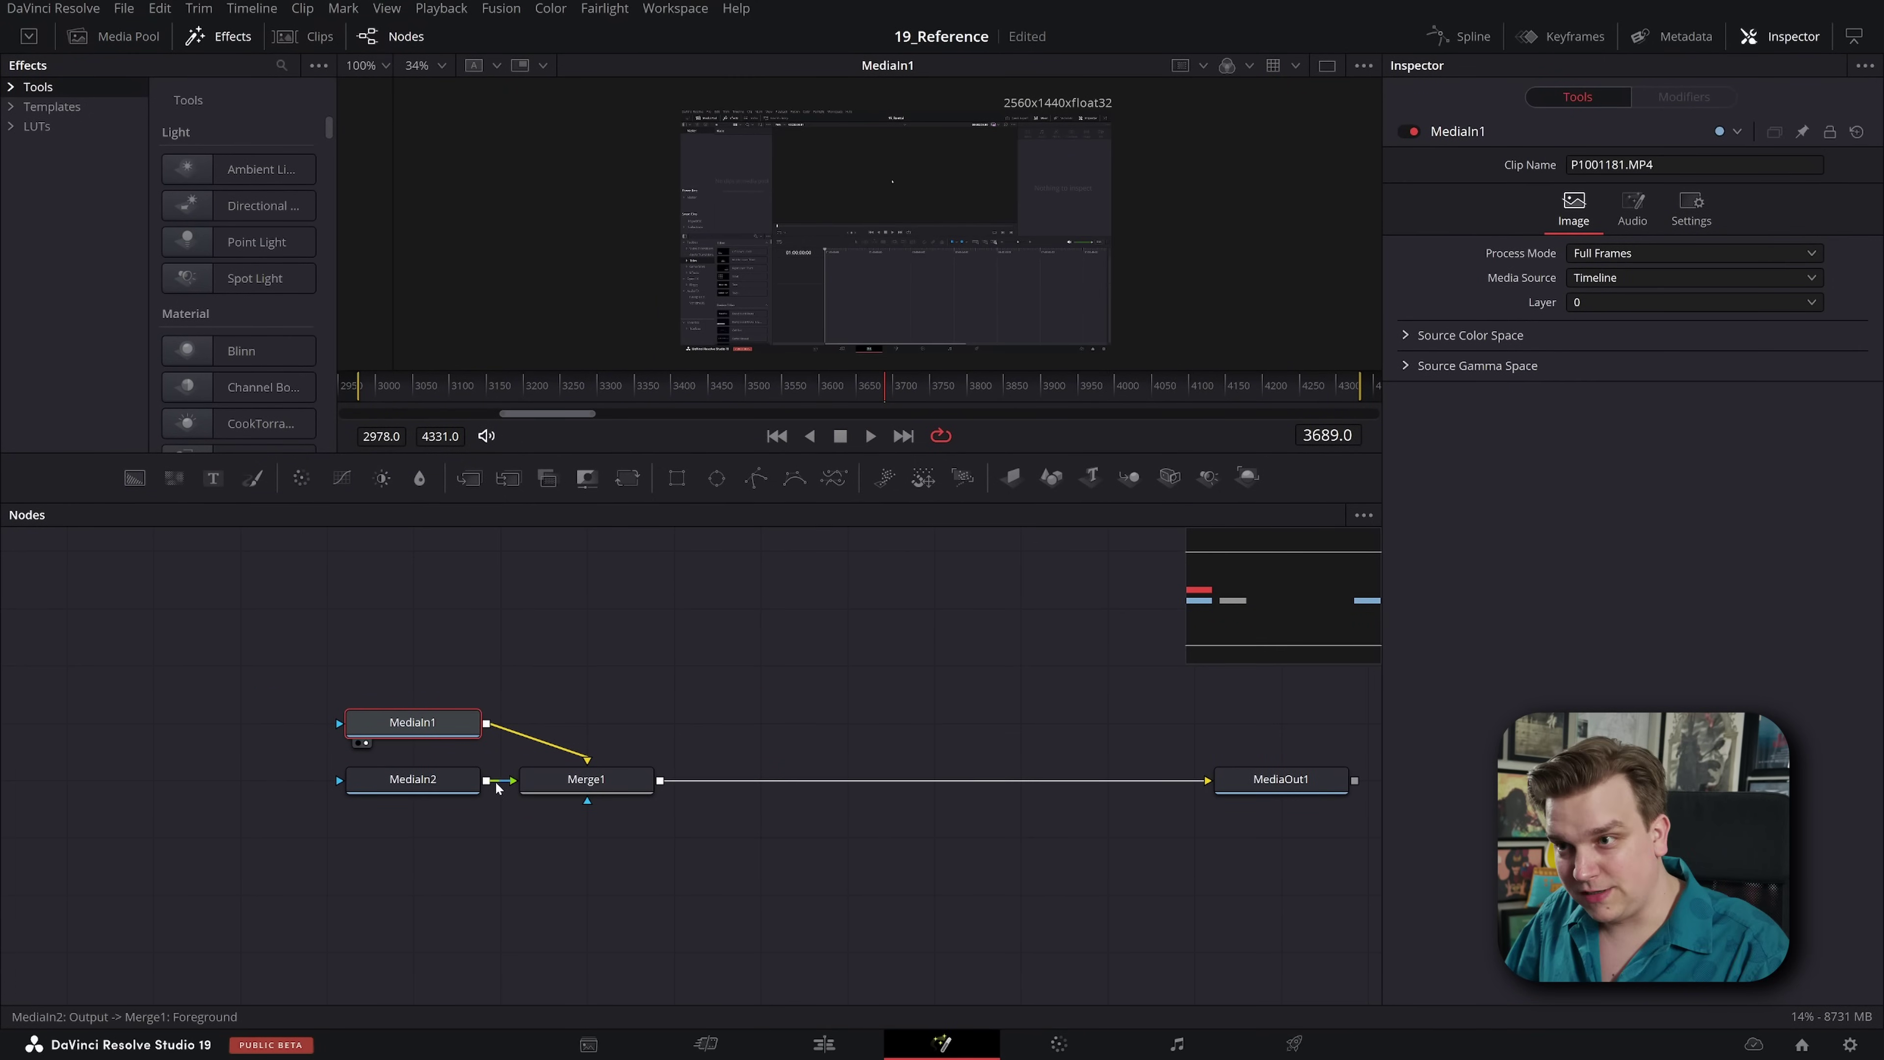
key("1")
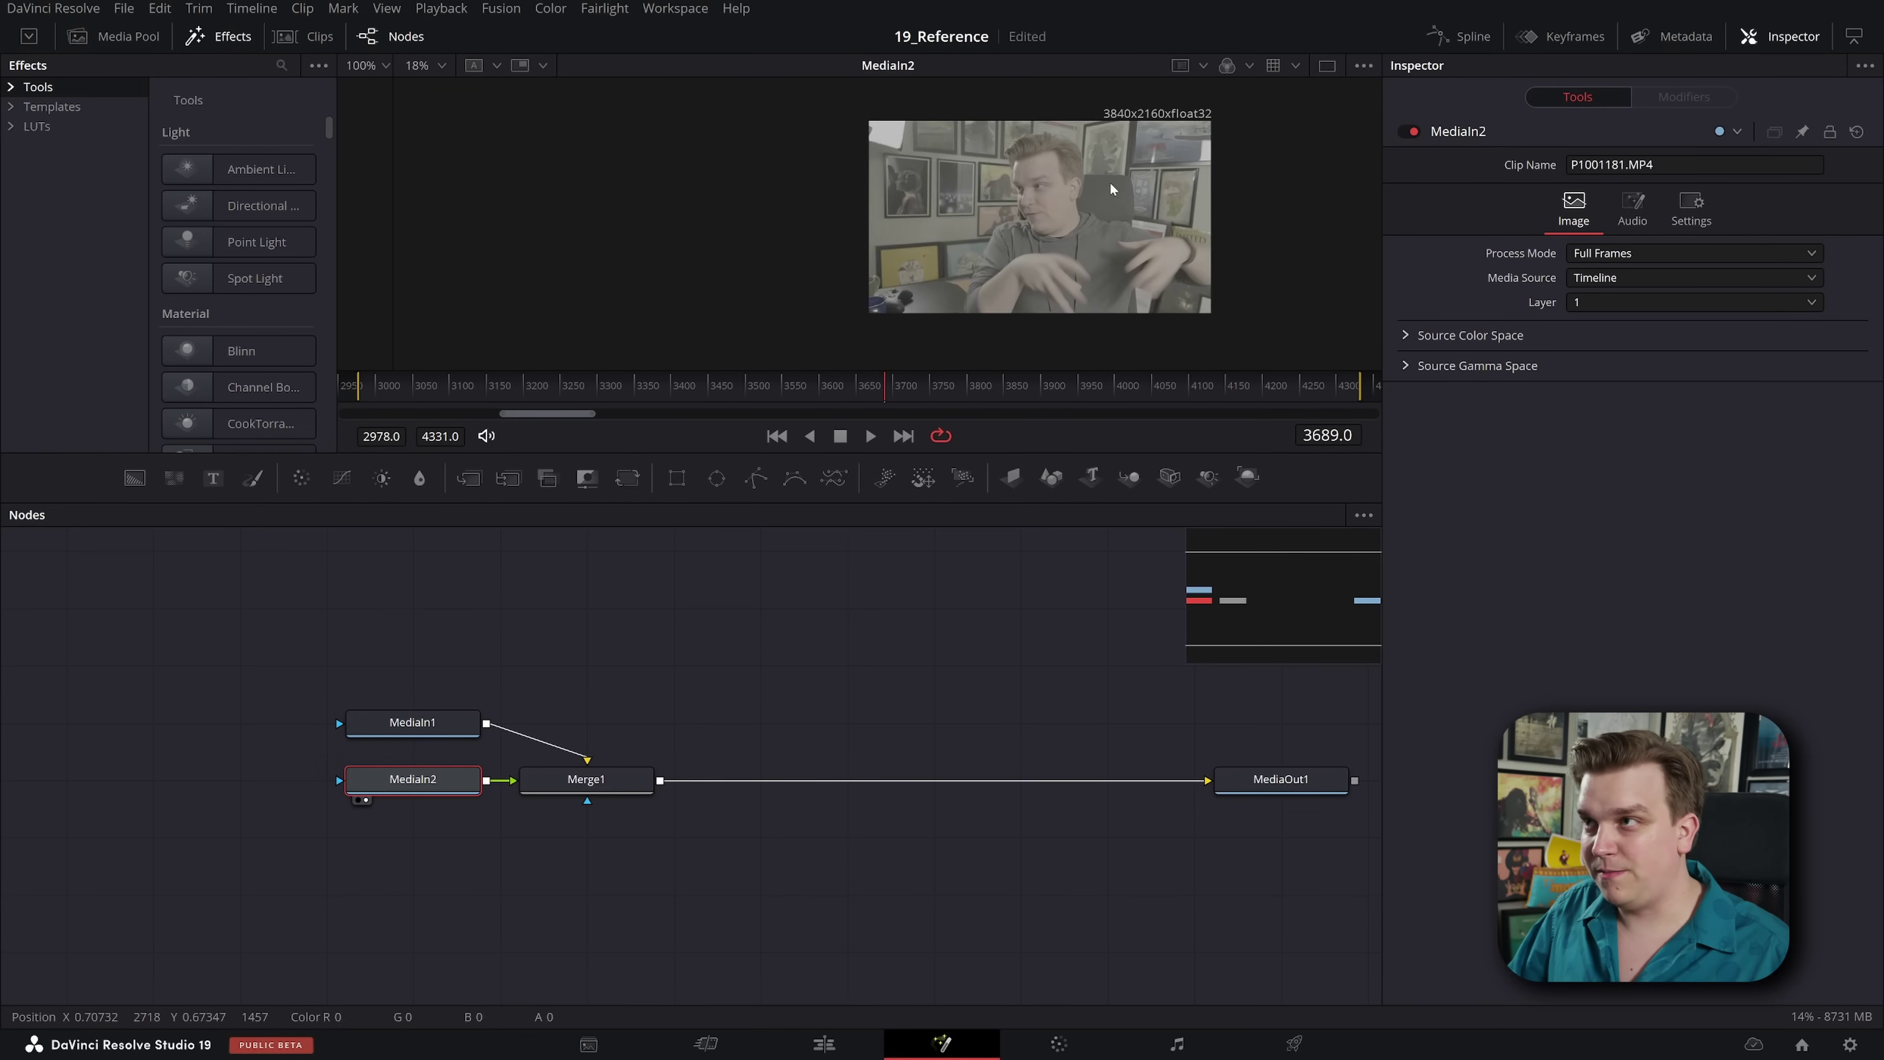
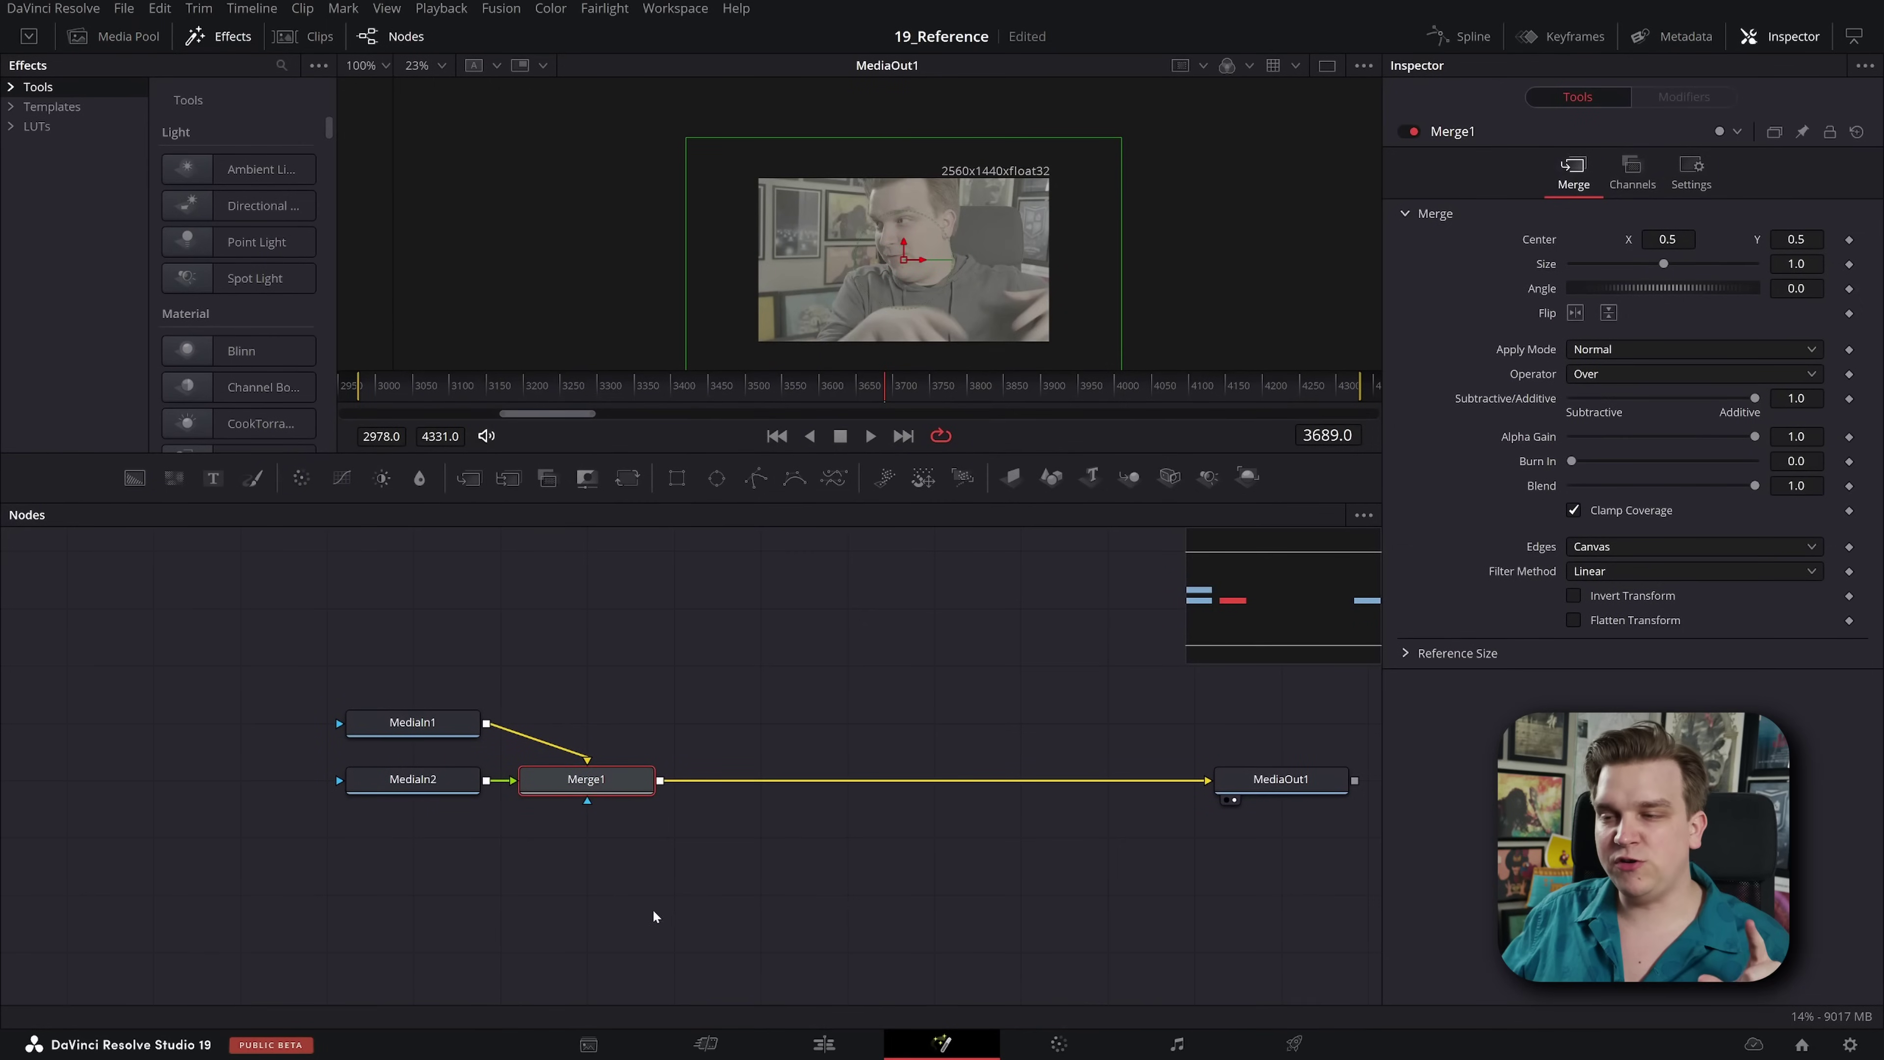
left_click_drag(403, 715, 859, 256)
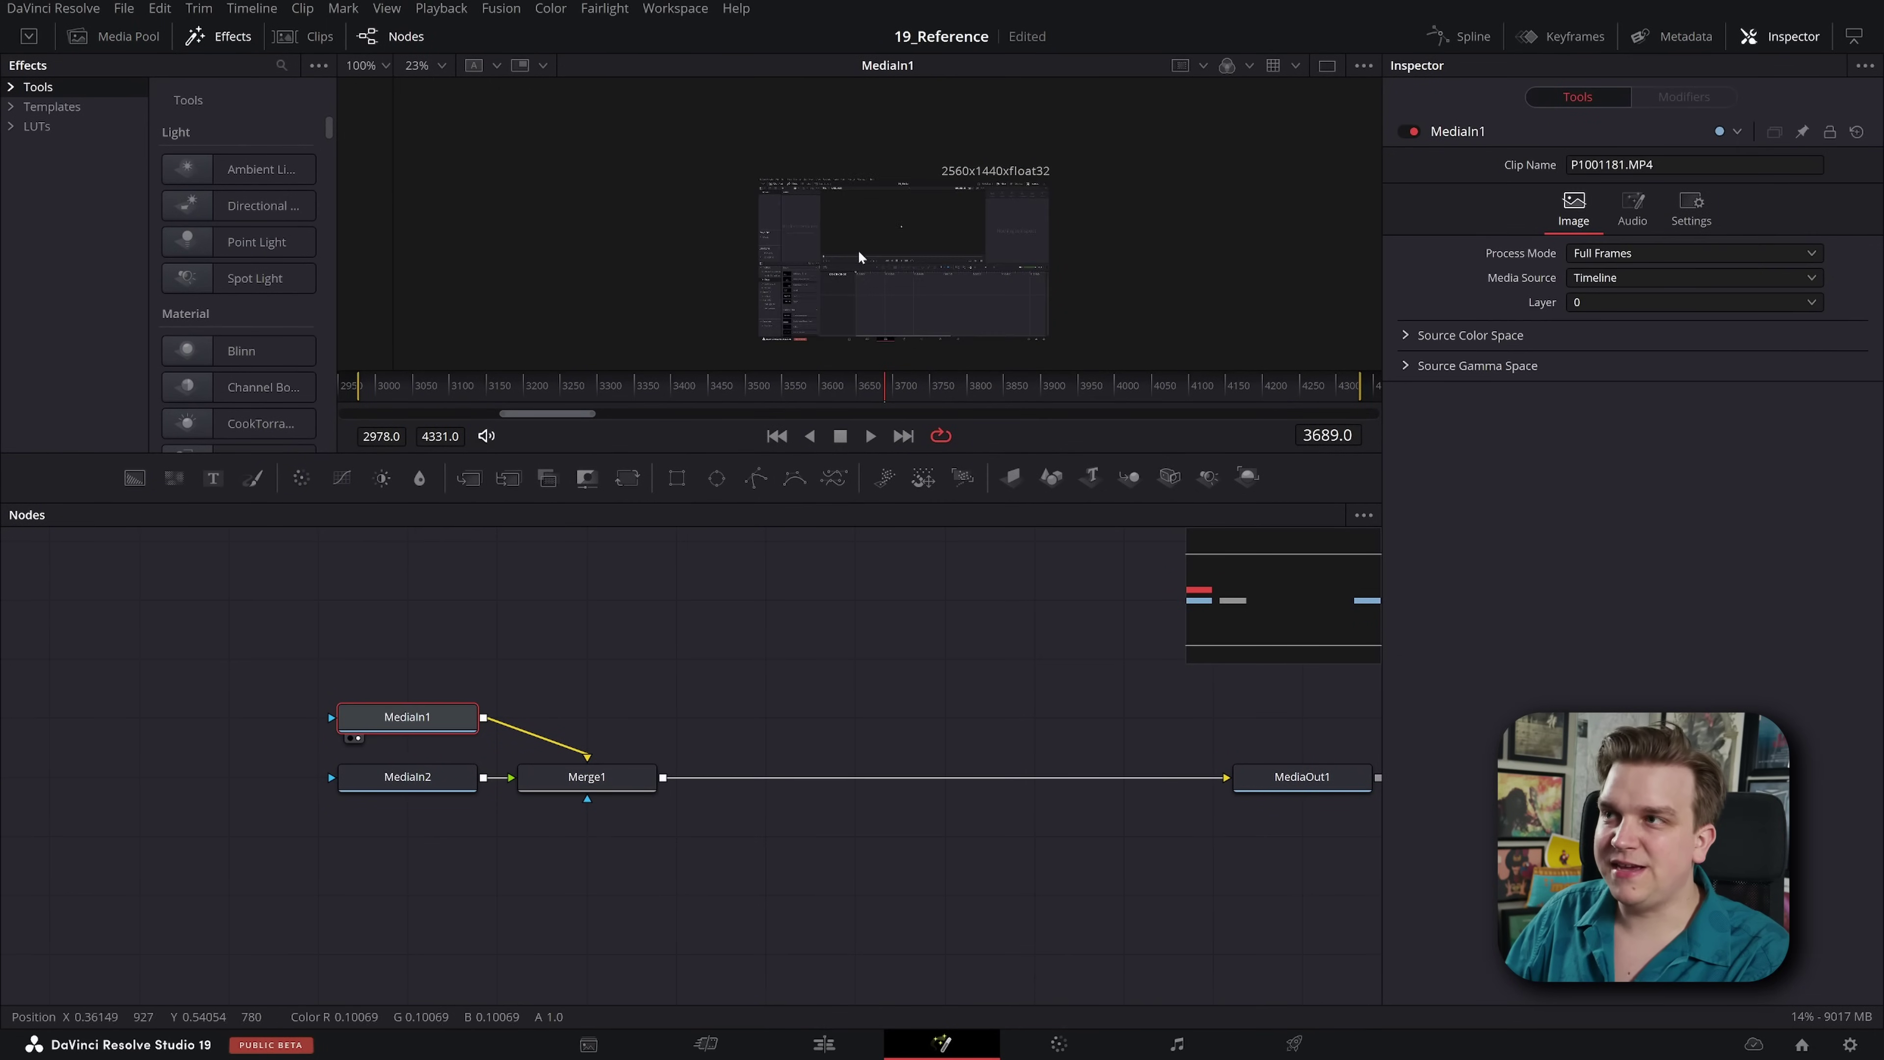
scroll(864, 268, "up", 3)
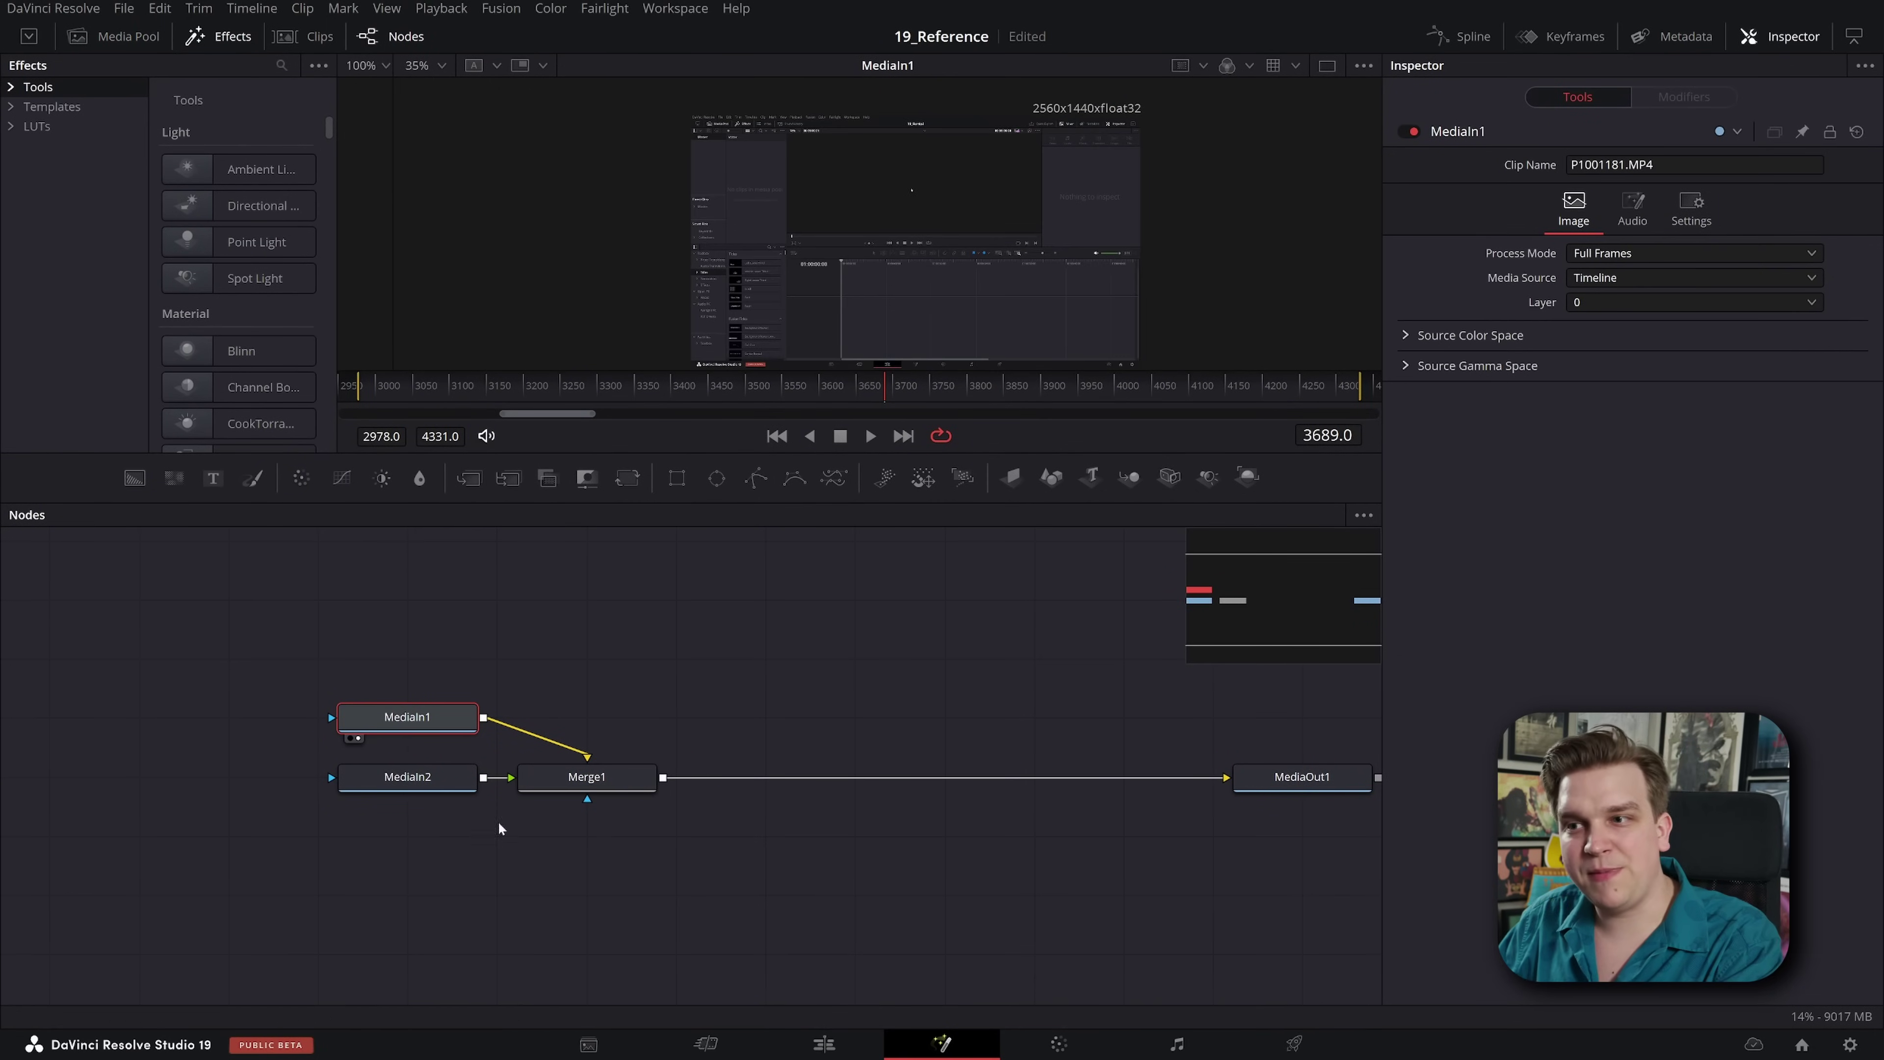
left_click(408, 777)
key("1")
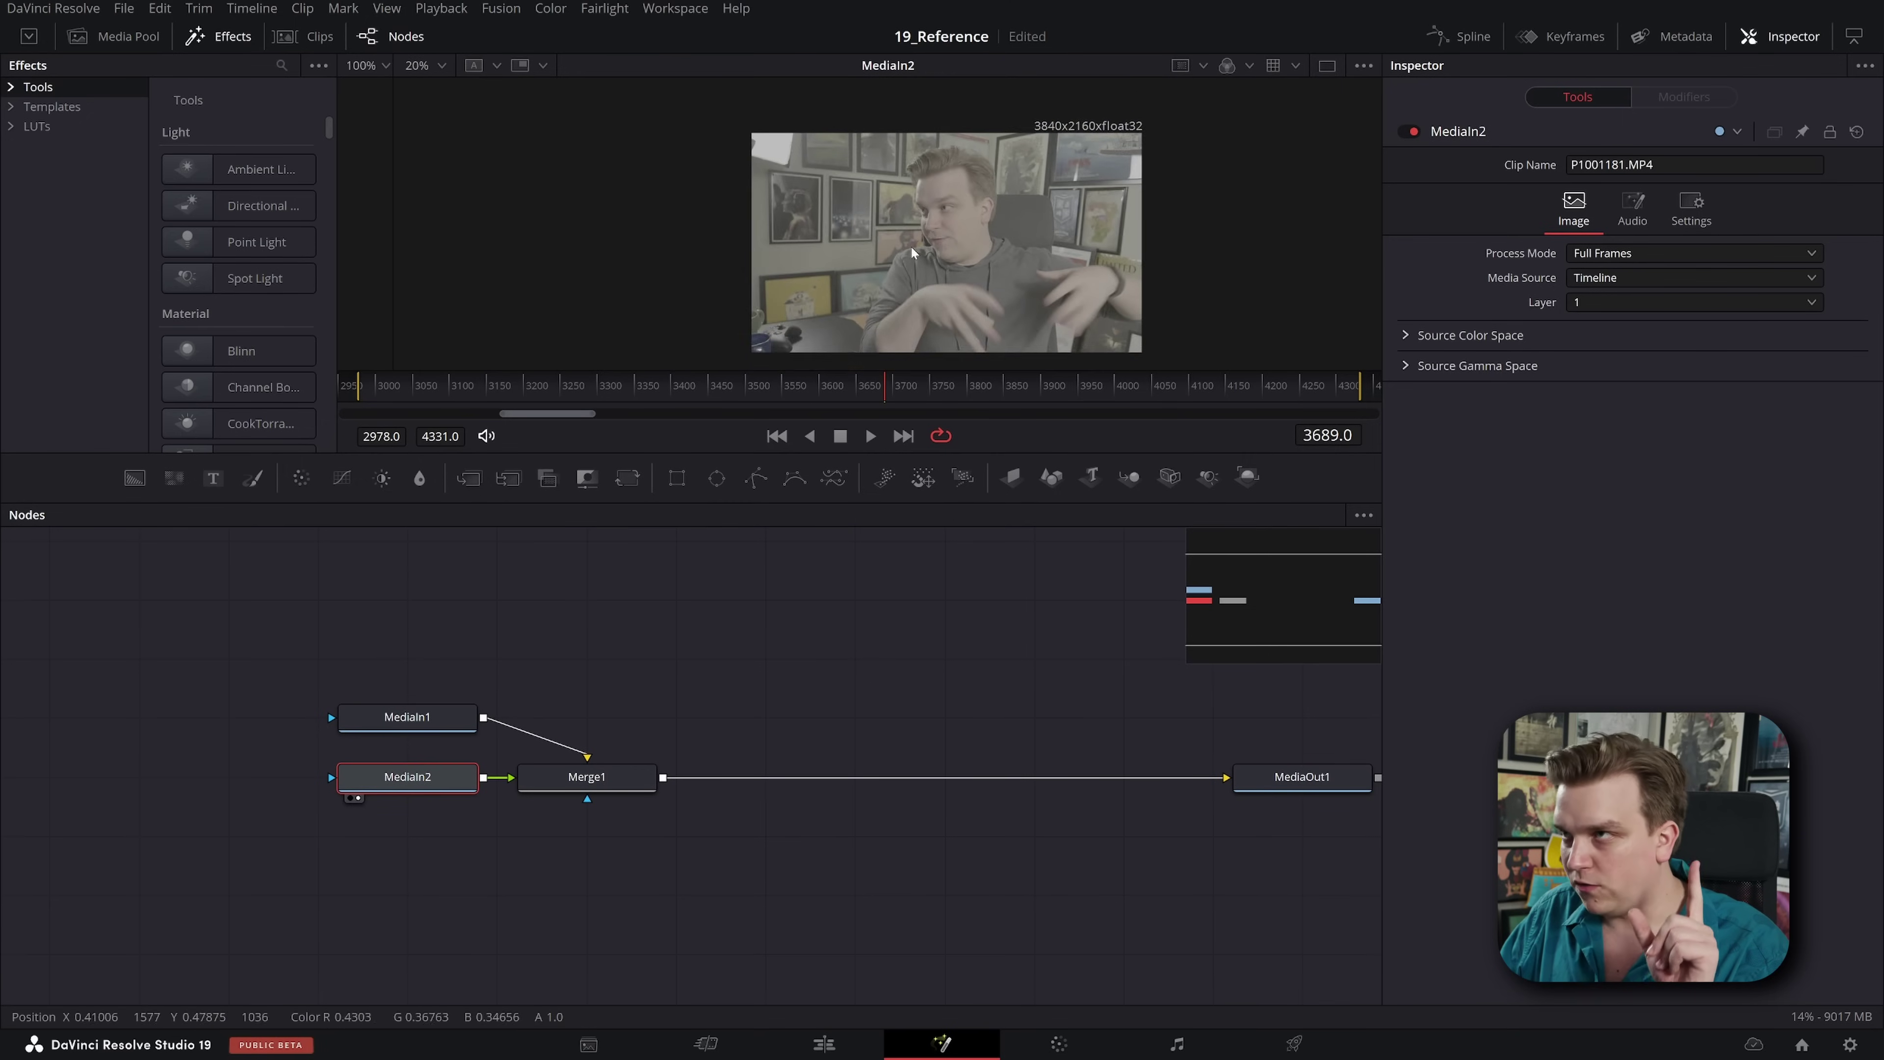
Step: Place P1001181.MP4 alone on Video 1 after the stacked clips and open its composition in Fusion
key("shift+4")
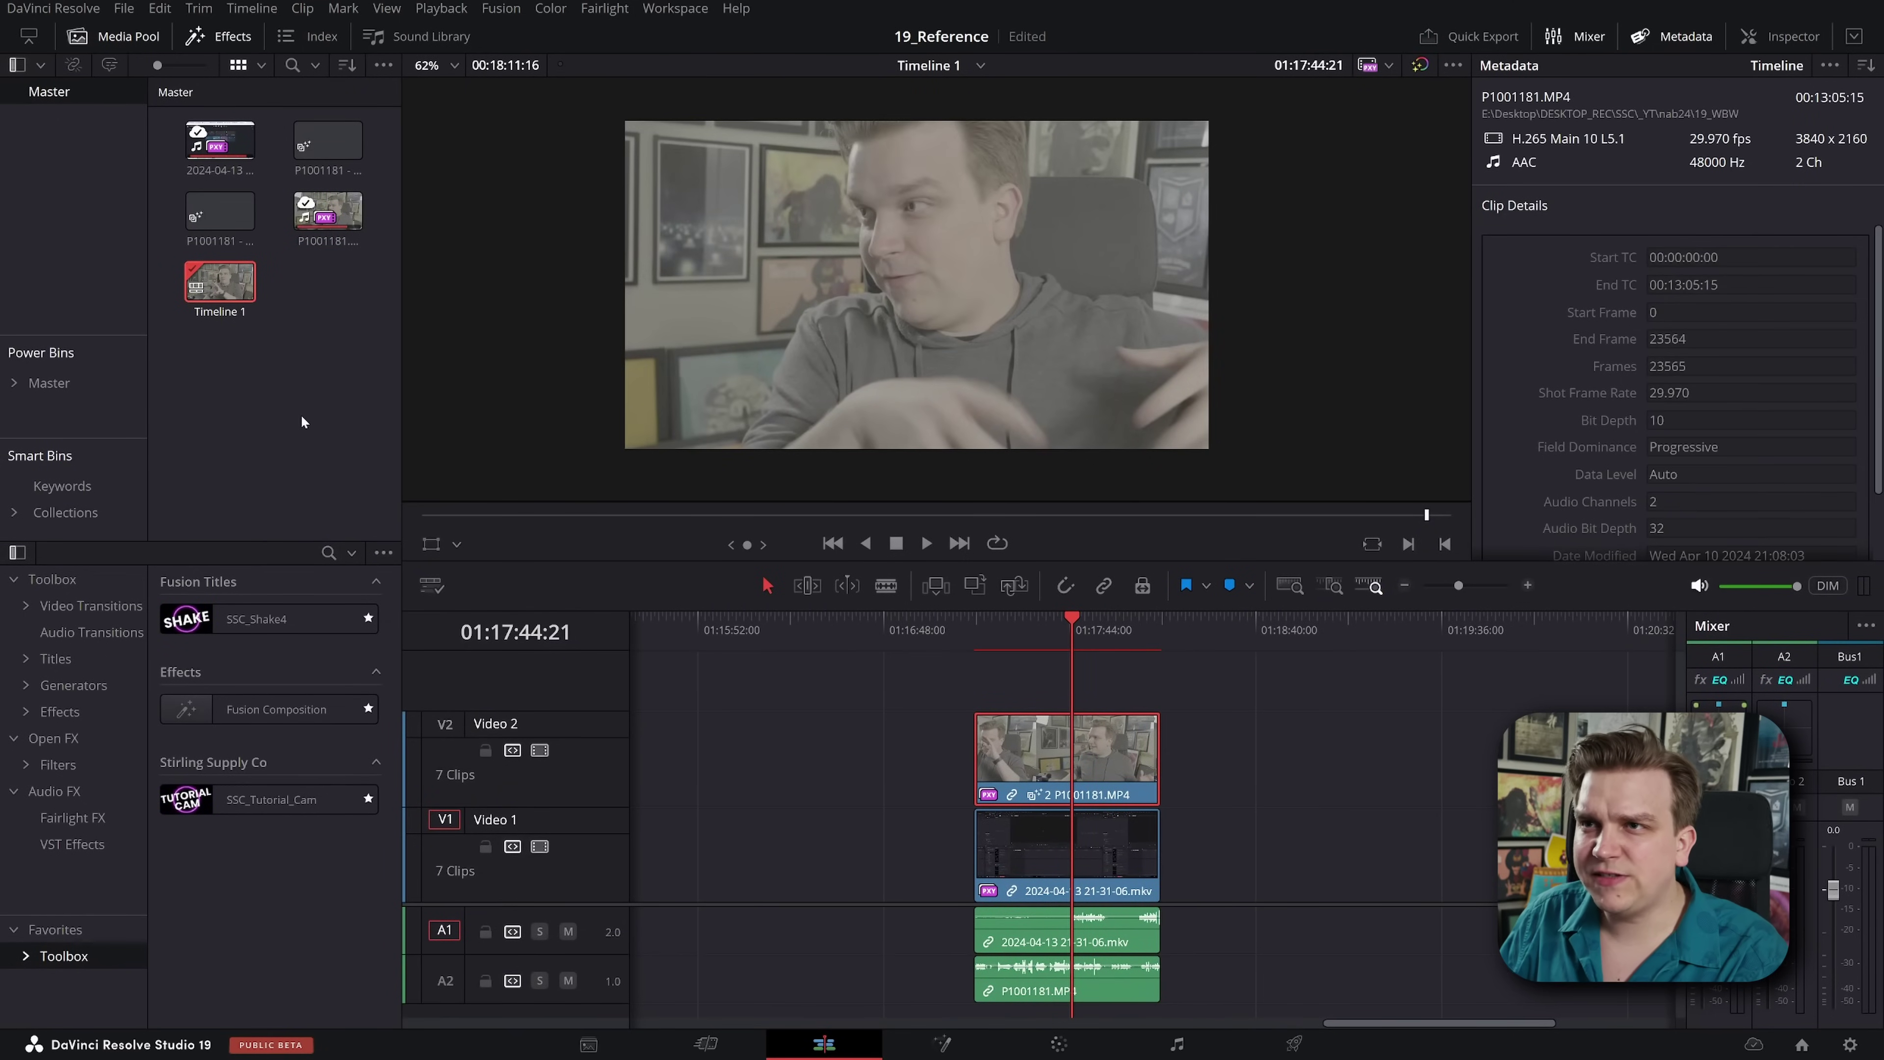
left_click(302, 418)
left_click_drag(327, 211, 1290, 853)
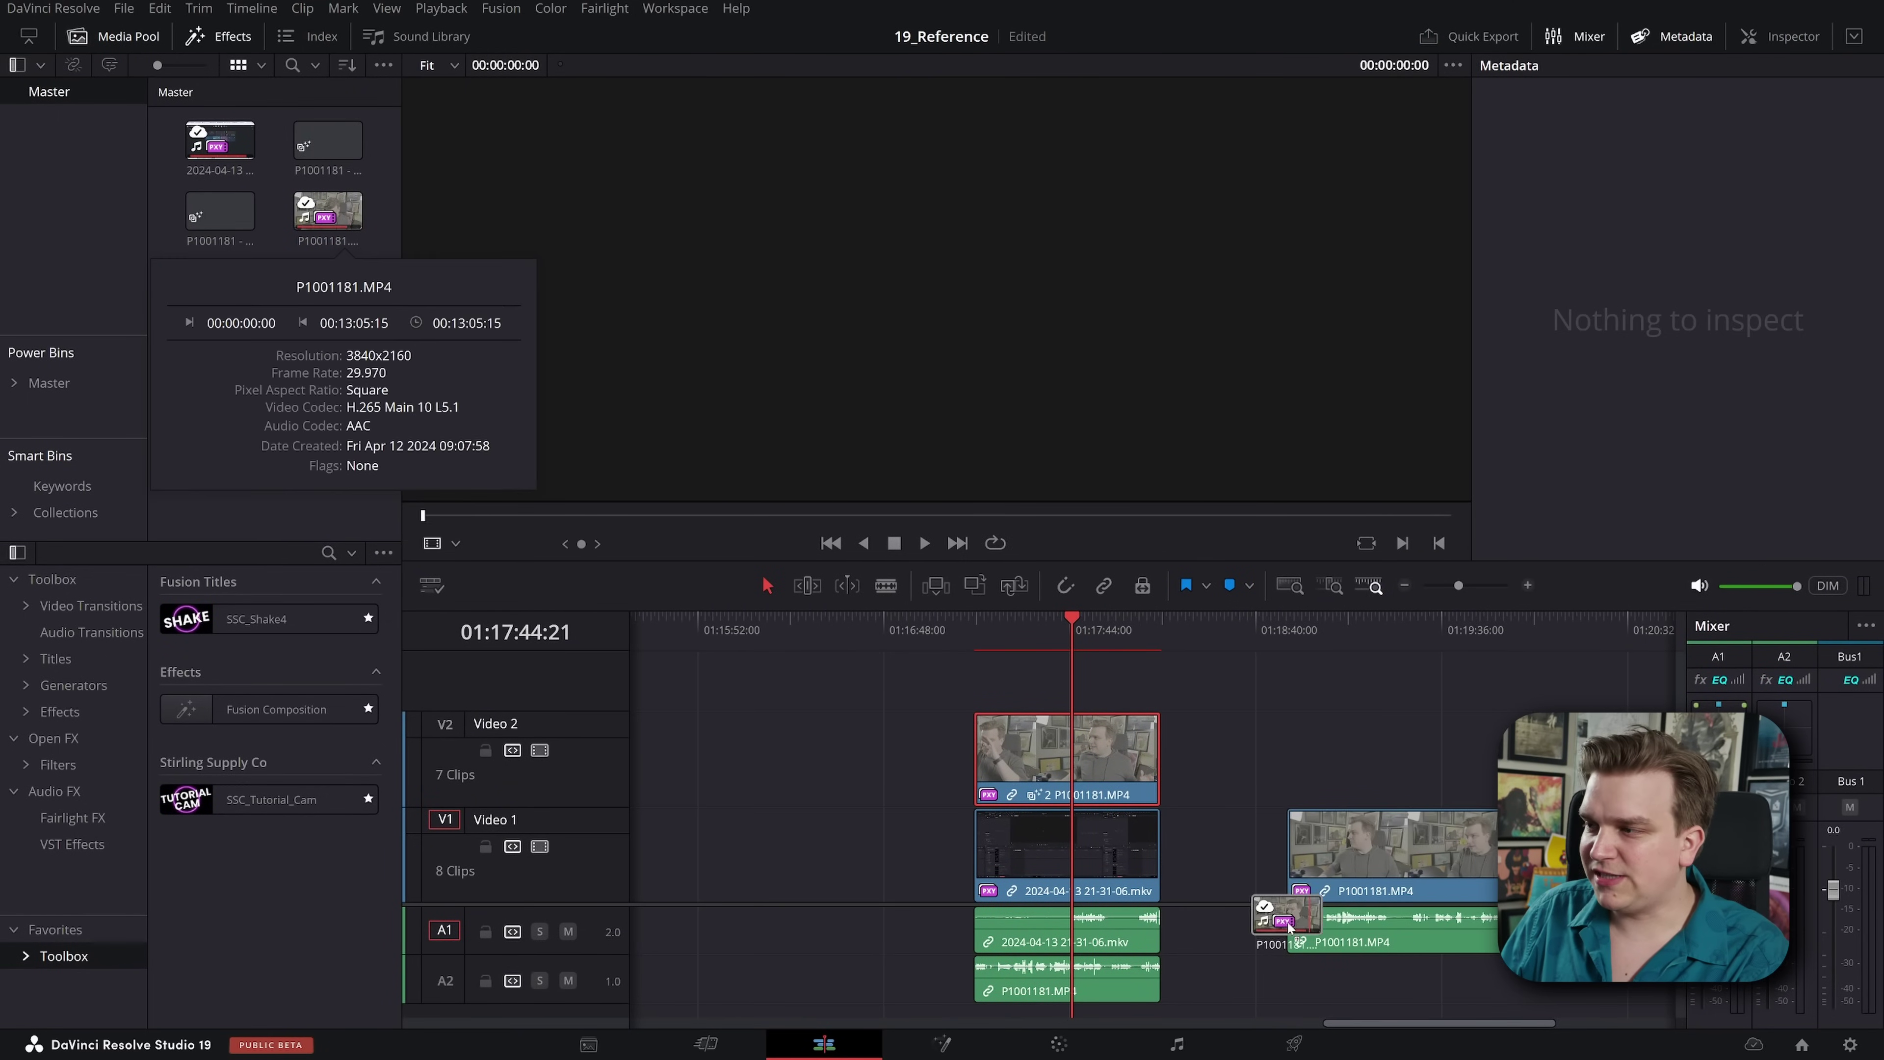
left_click(1413, 620)
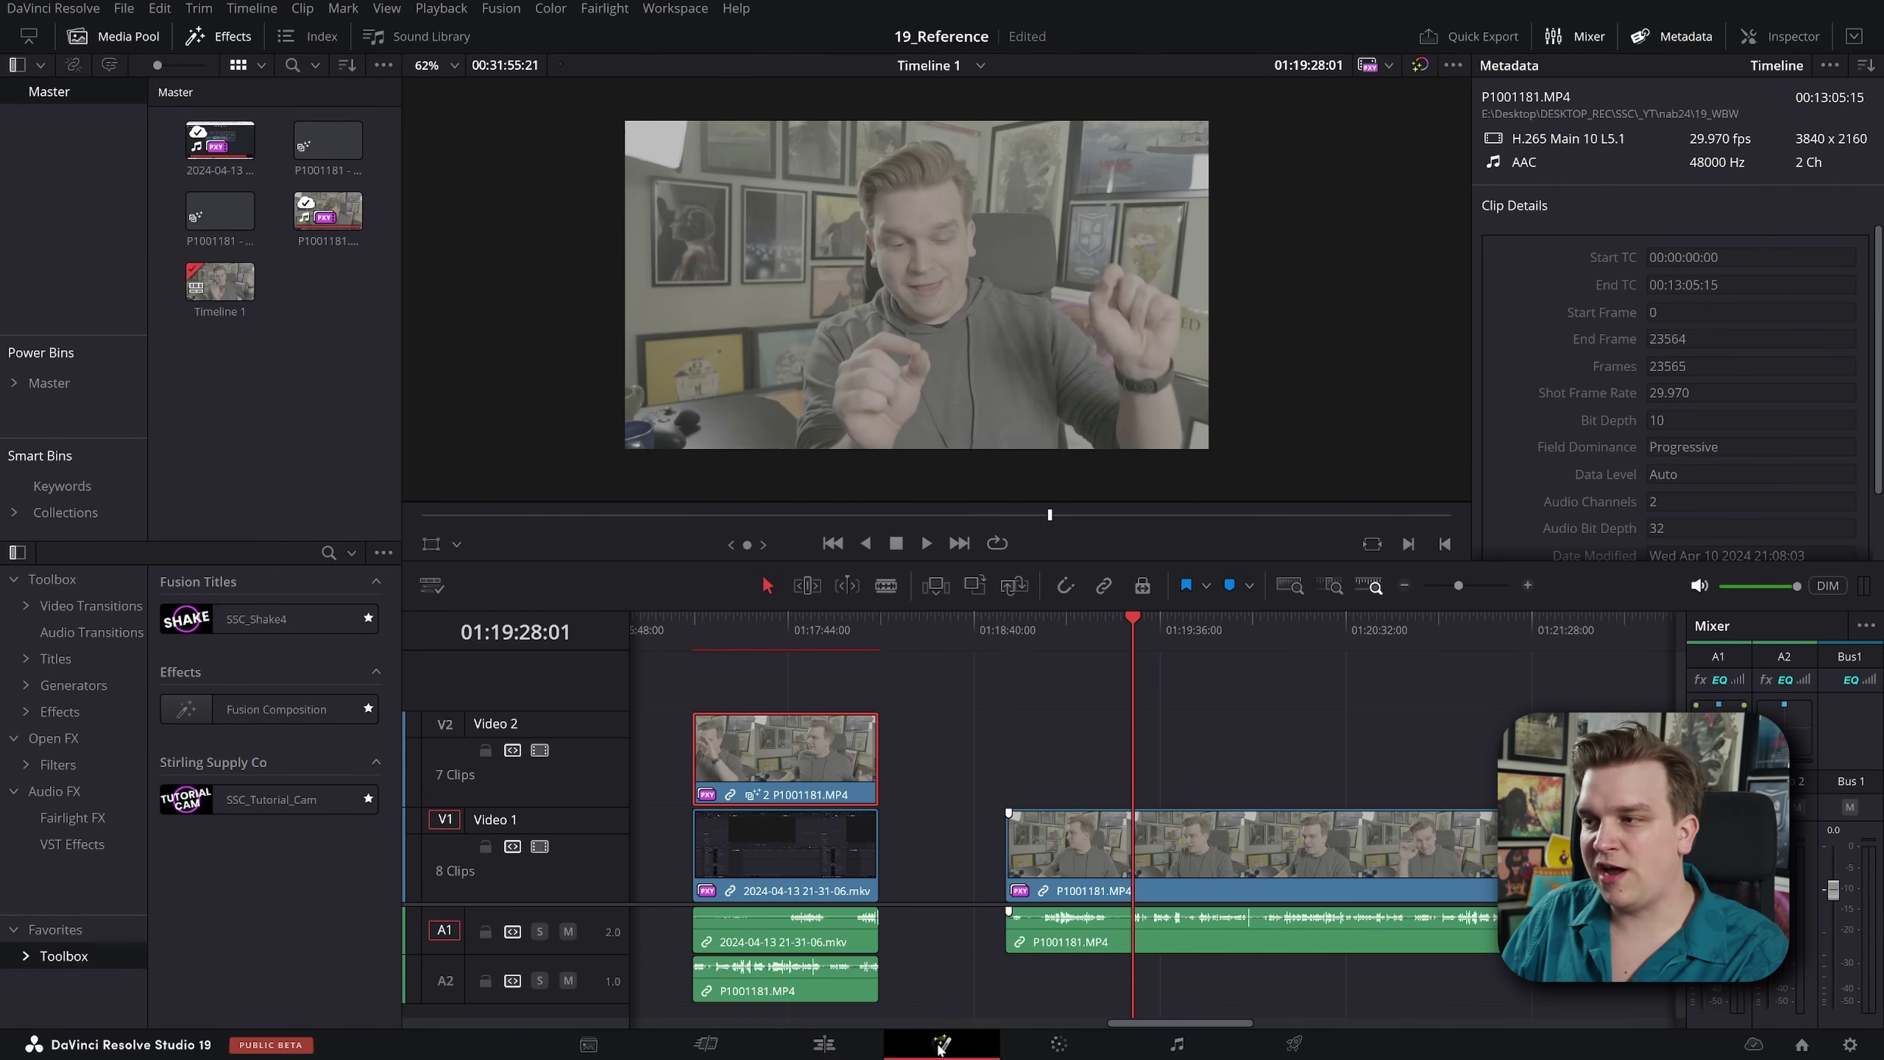
left_click(942, 1044)
scroll(1120, 153, "down", 3)
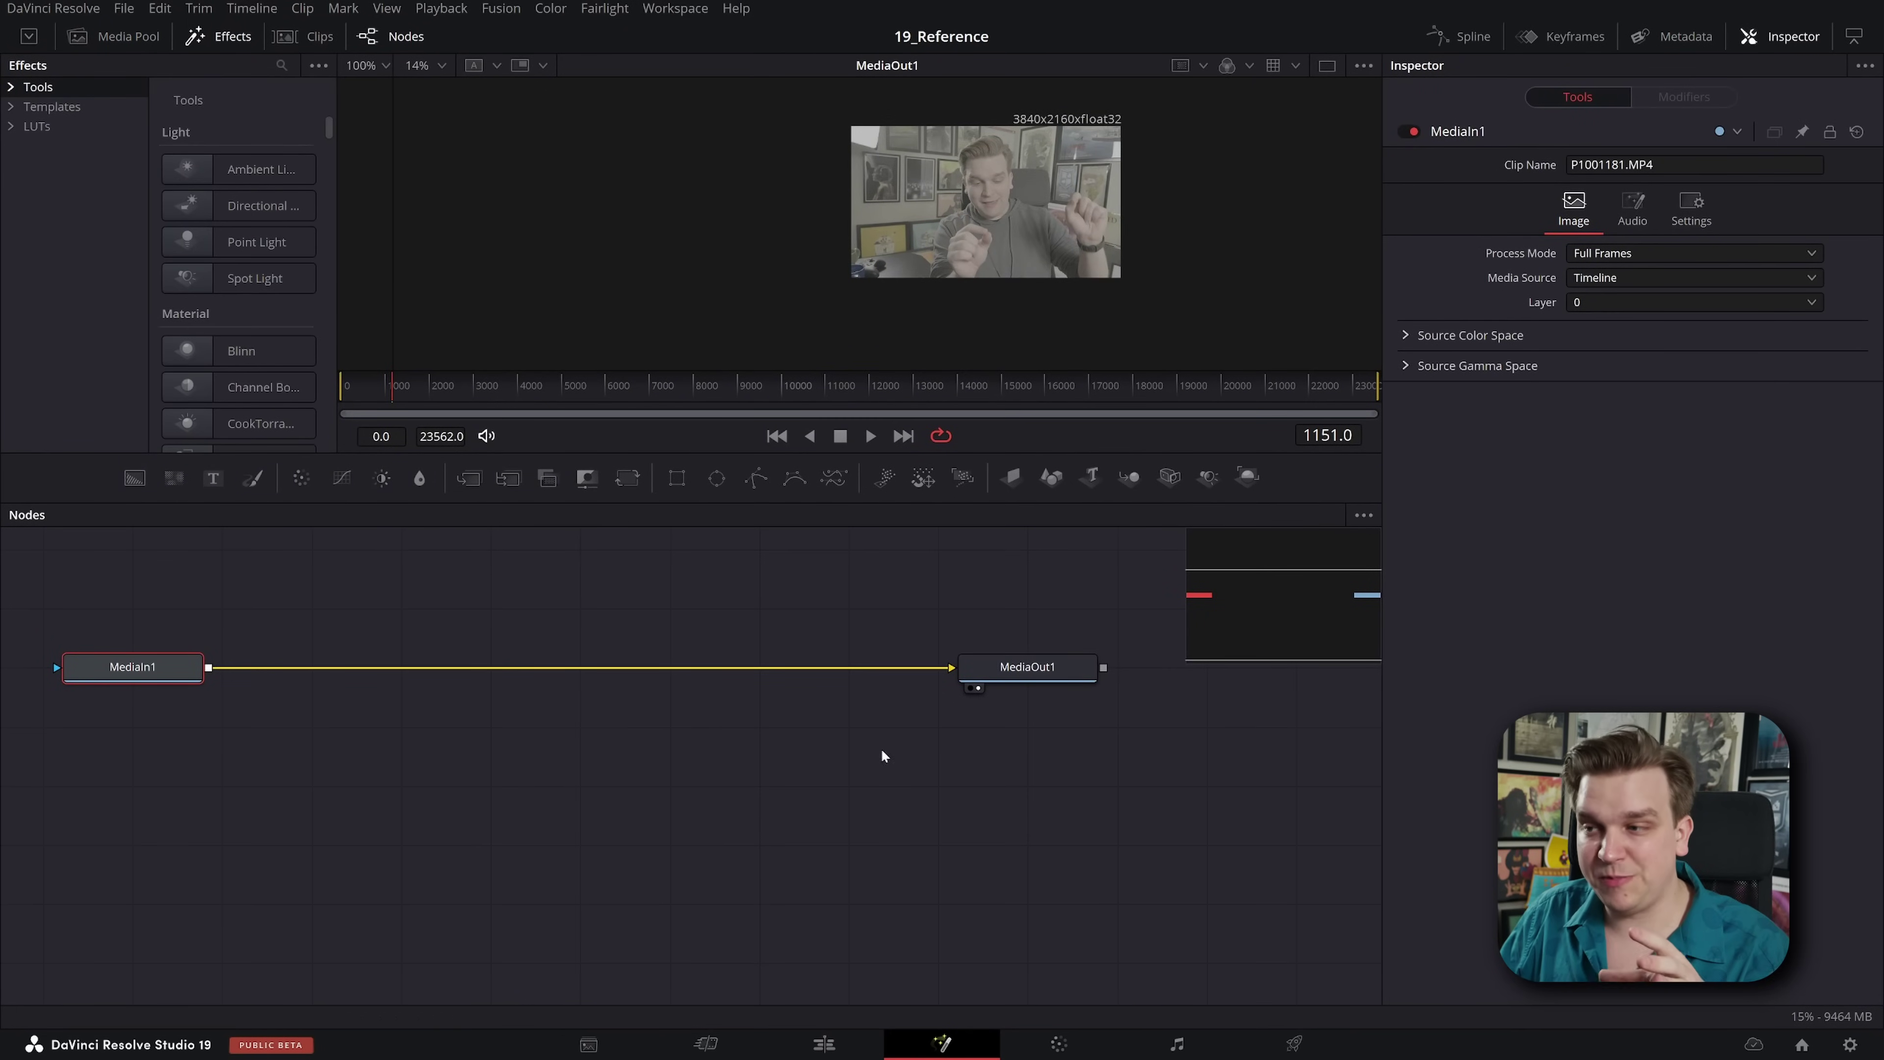
Step: Apply the SSC_Tutorial_Cam effect to the lone P1001181.MP4 clip on Video 1 of the edit timeline and show its effect controls
left_click(825, 1044)
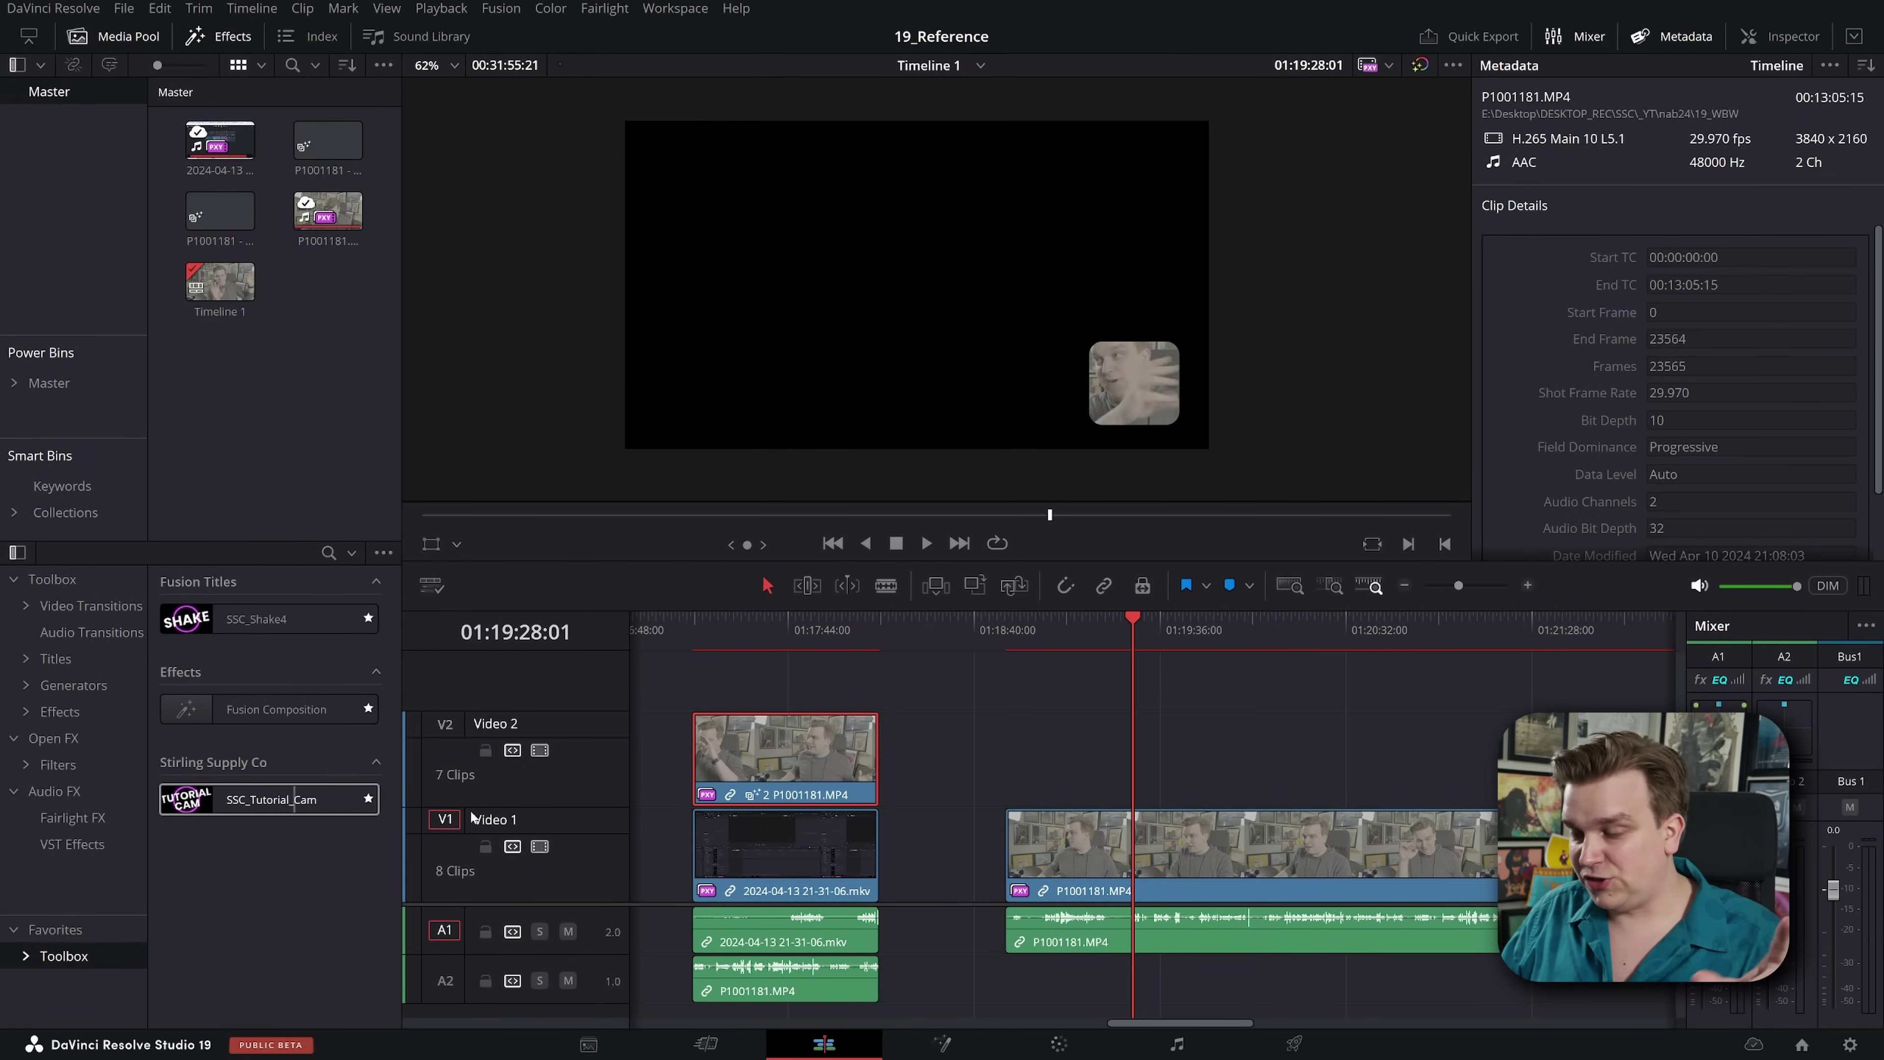
left_click_drag(282, 809, 1271, 872)
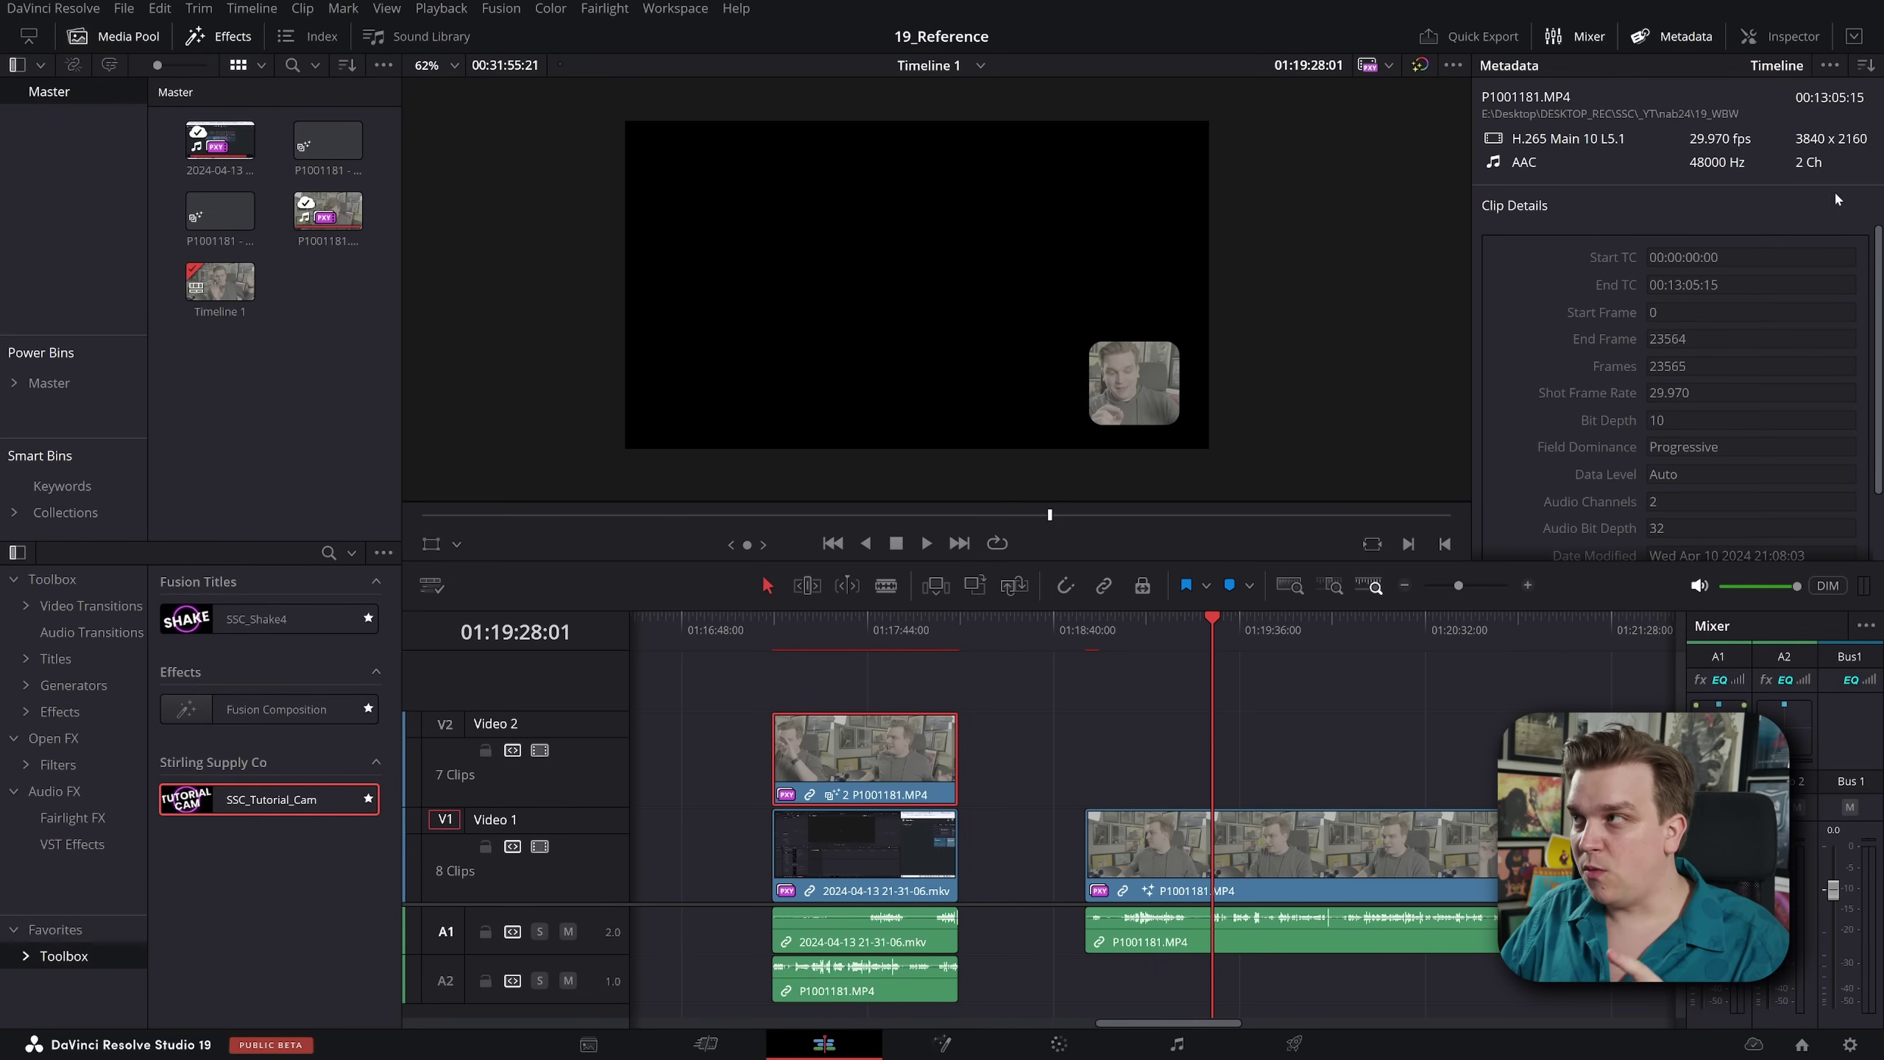
left_click(1787, 30)
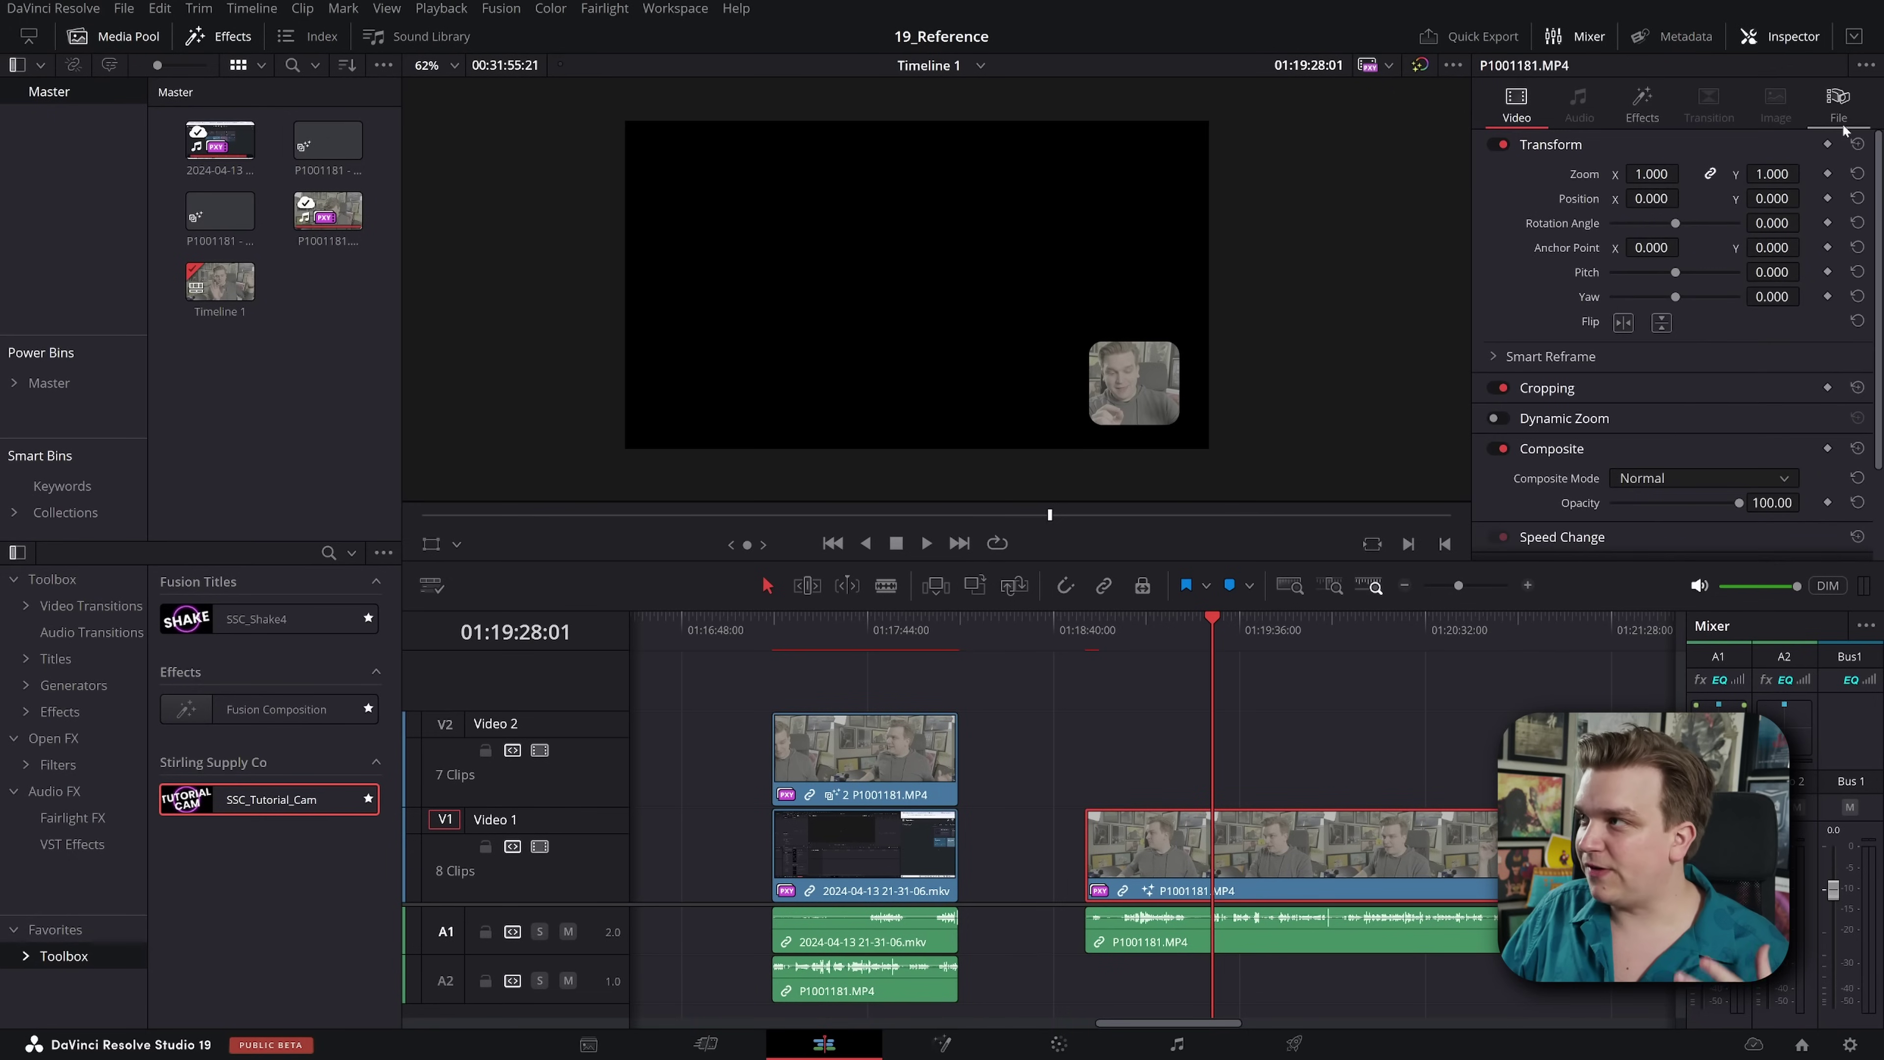
left_click(1642, 104)
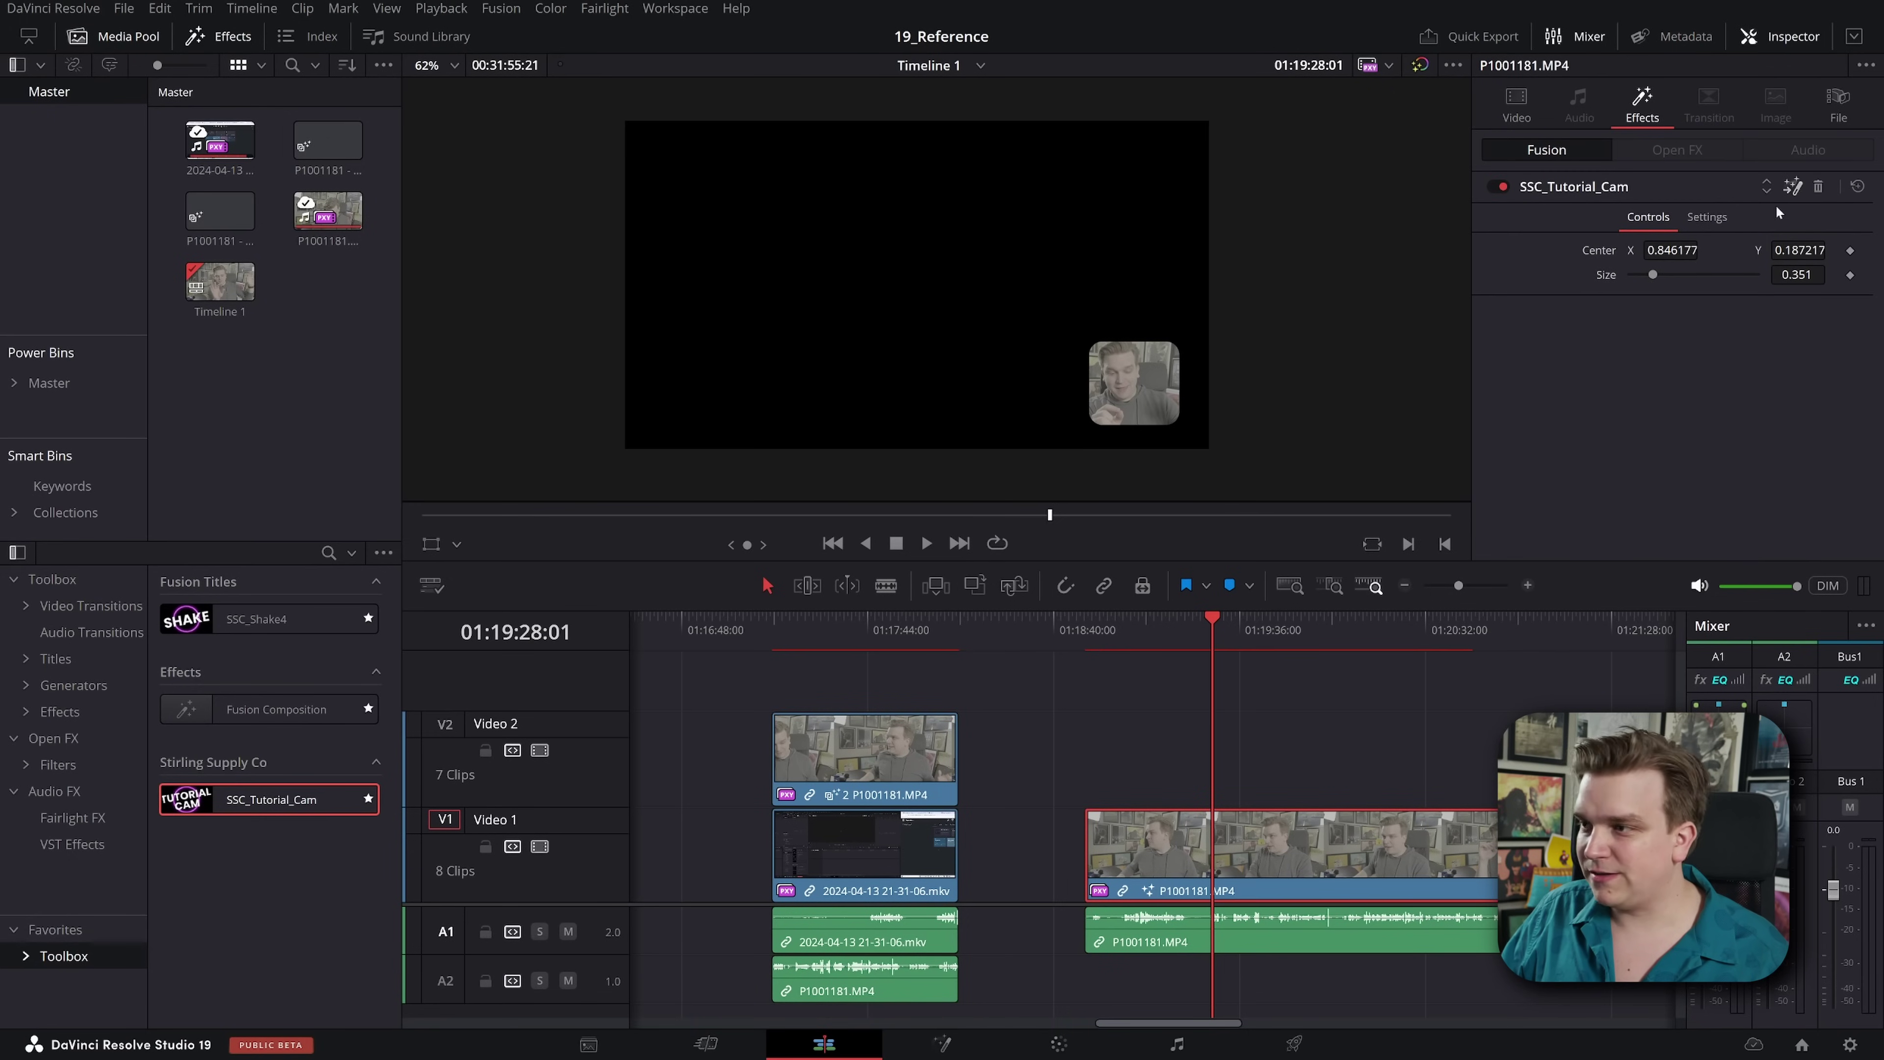
Step: Open the SSC_Tutorial_Cam composition in Fusion and view its MediaIn1 node in the viewer
left_click(1793, 186)
left_click(227, 672)
key("1")
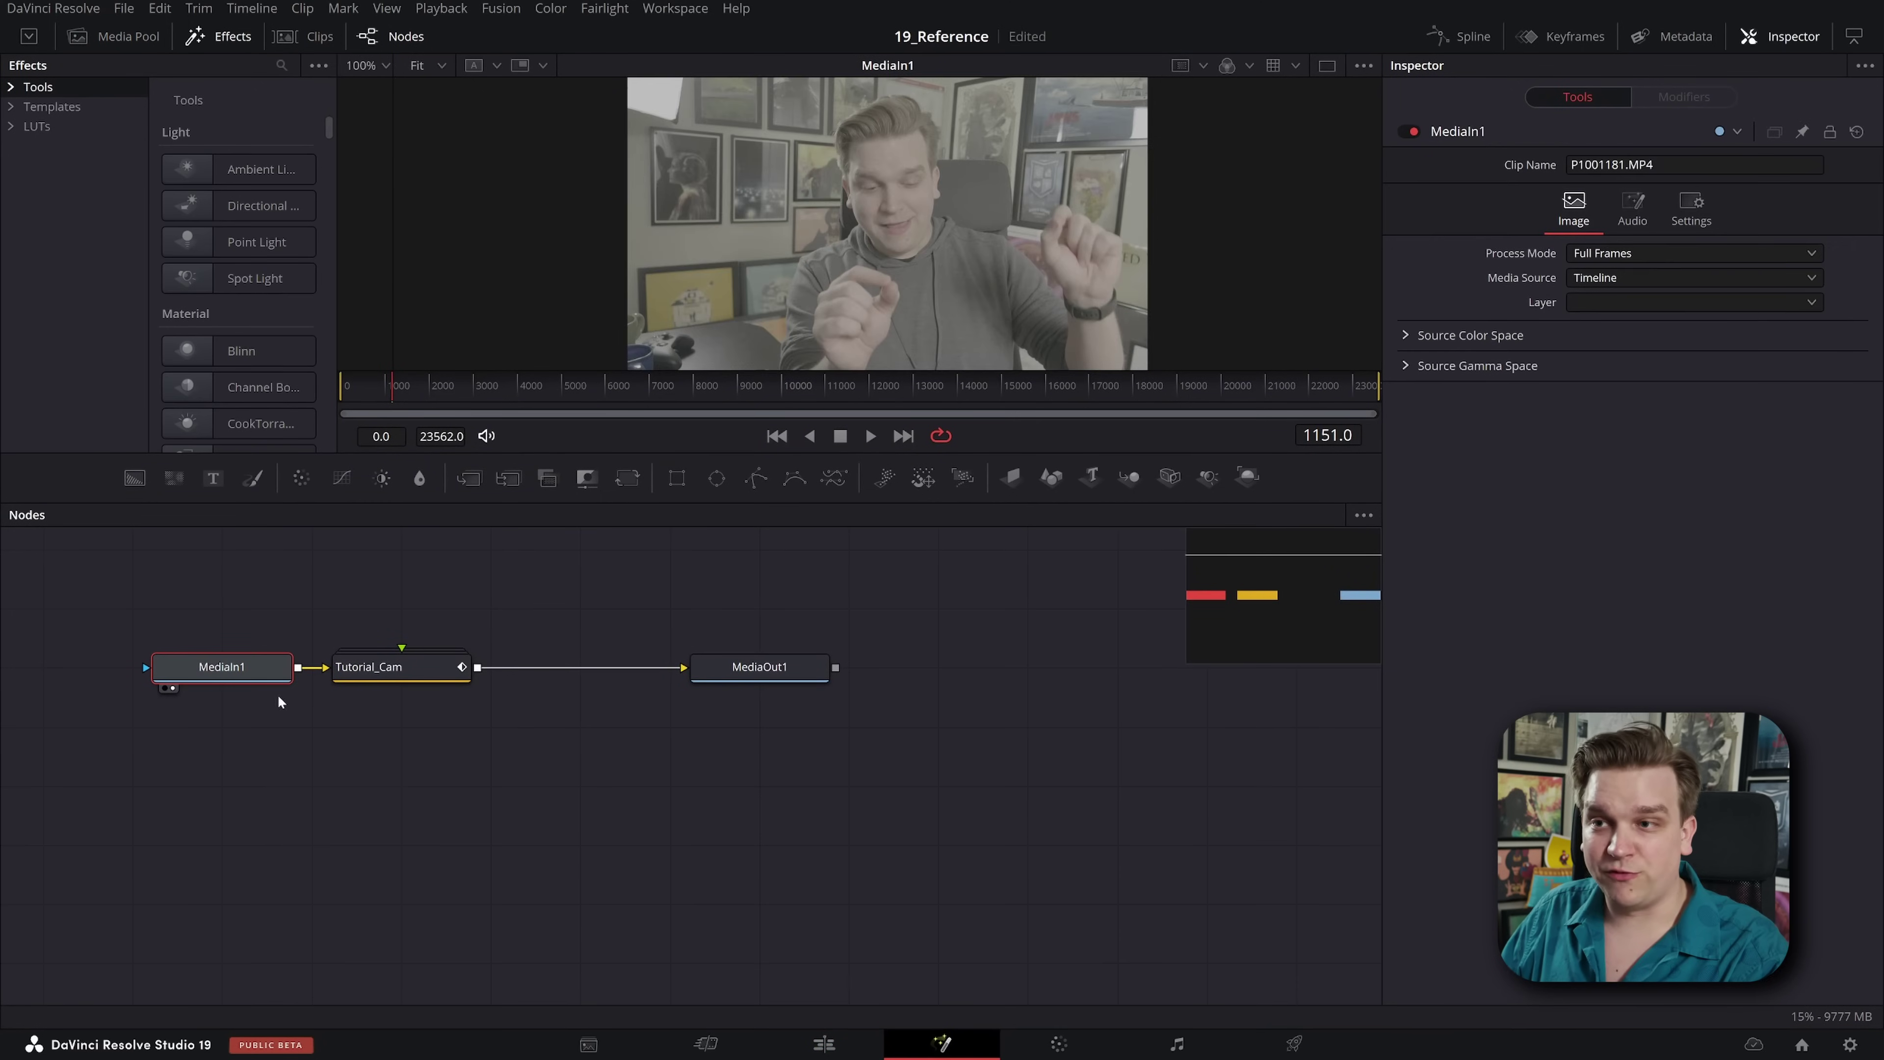
scroll(963, 188, "down", 1)
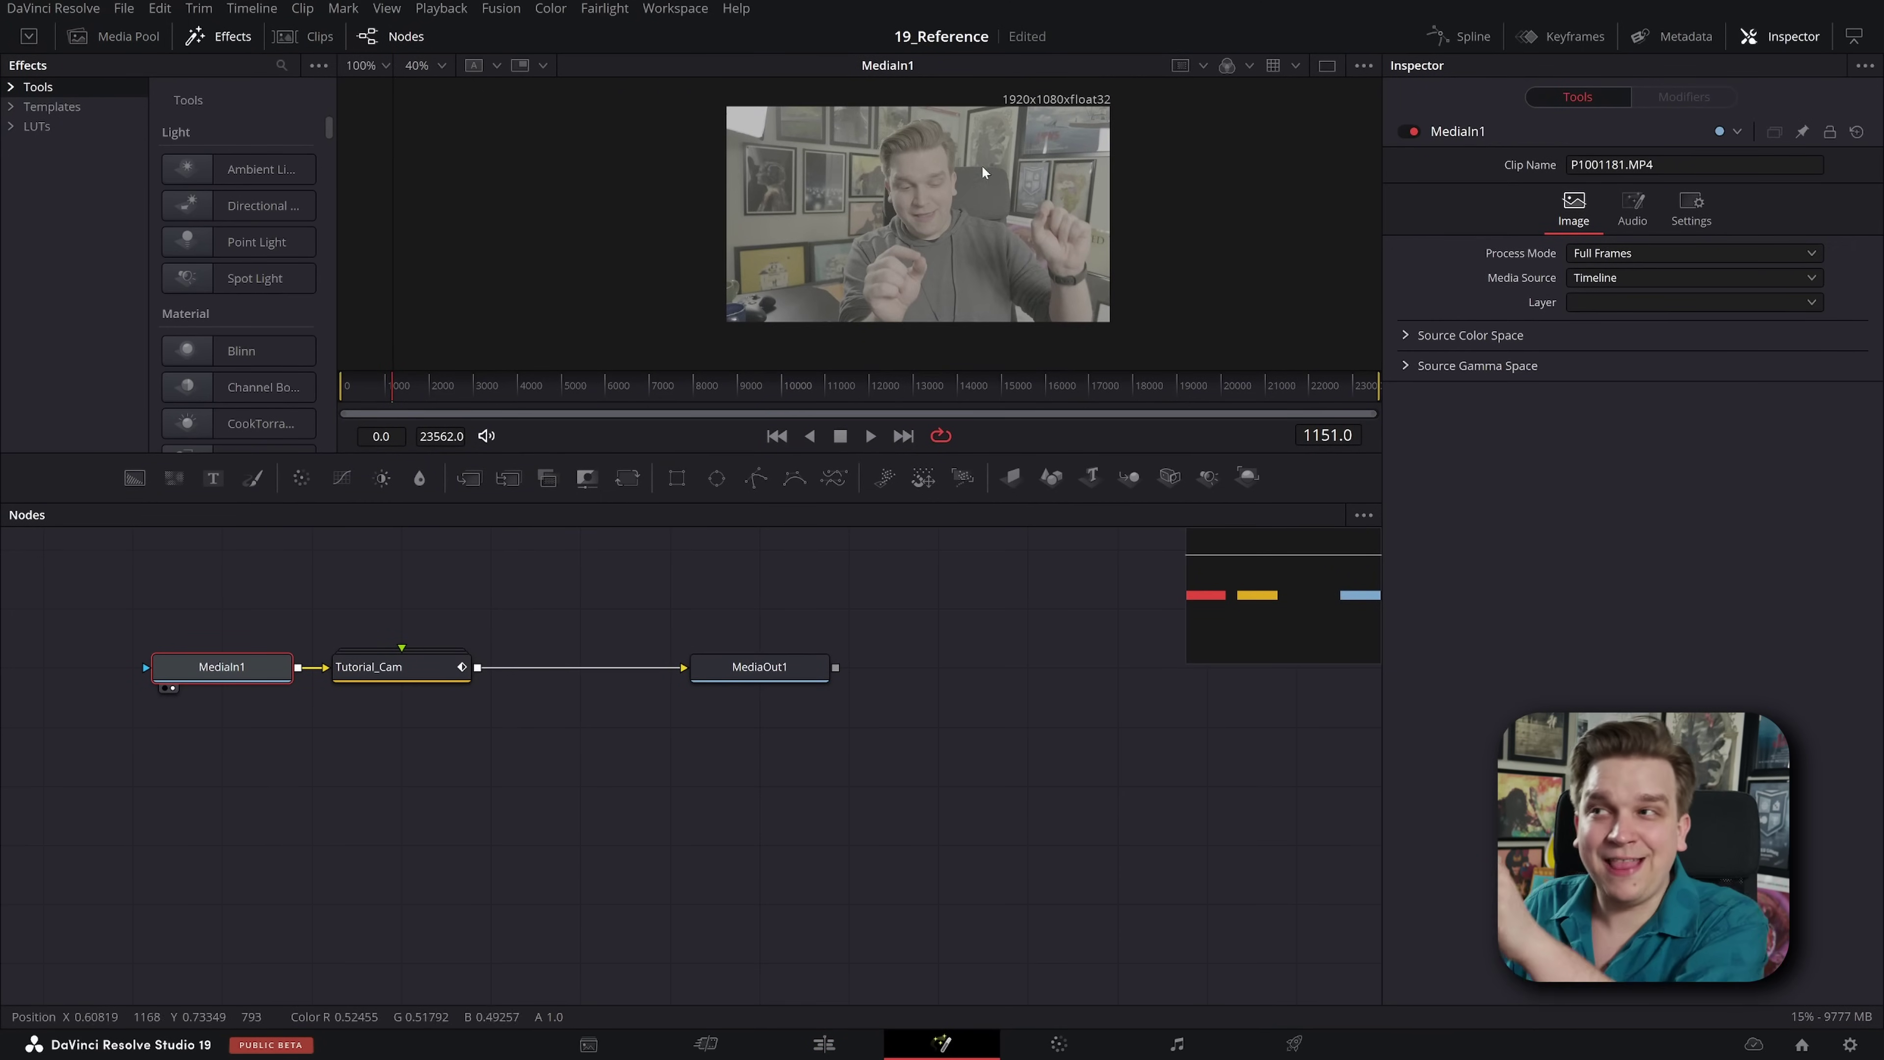
scroll(982, 165, "up", 3)
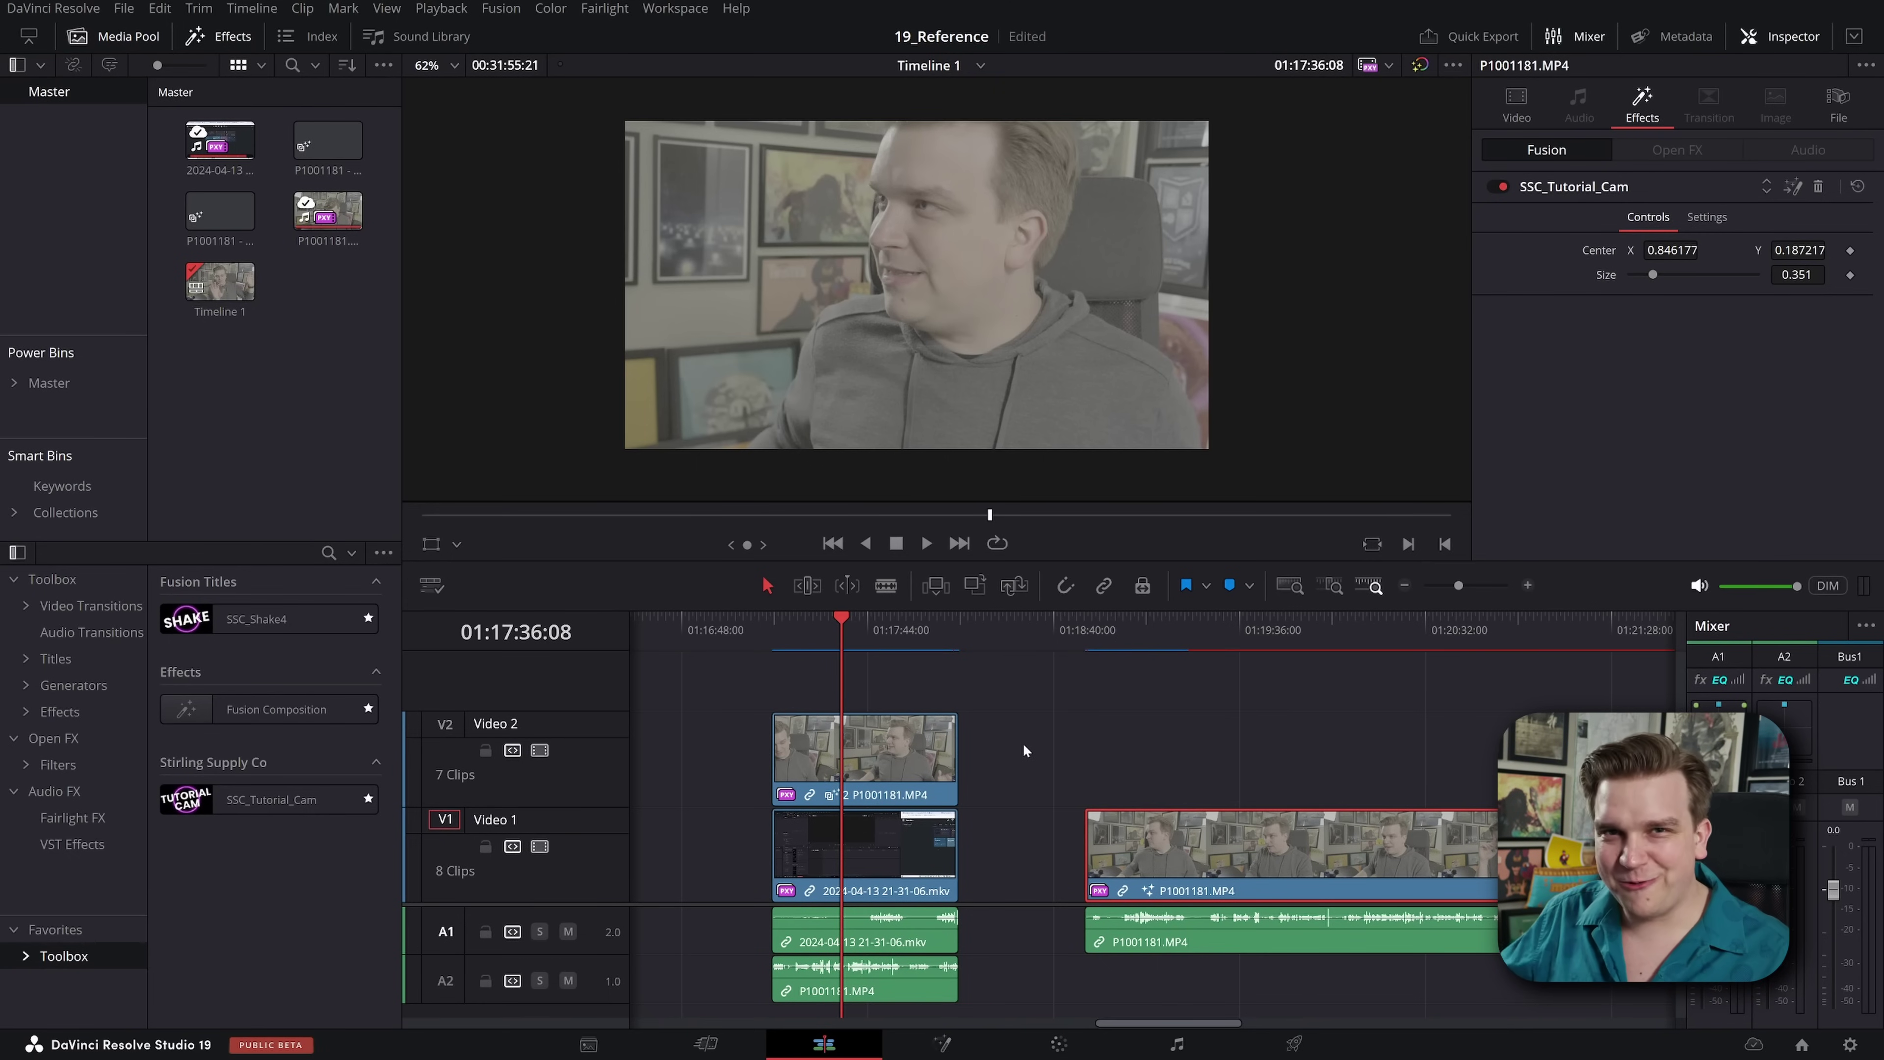
Step: Open the composition of the stacked P1001181.MP4 clip on Video 2 in Fusion and view MediaIn1
left_click(936, 749)
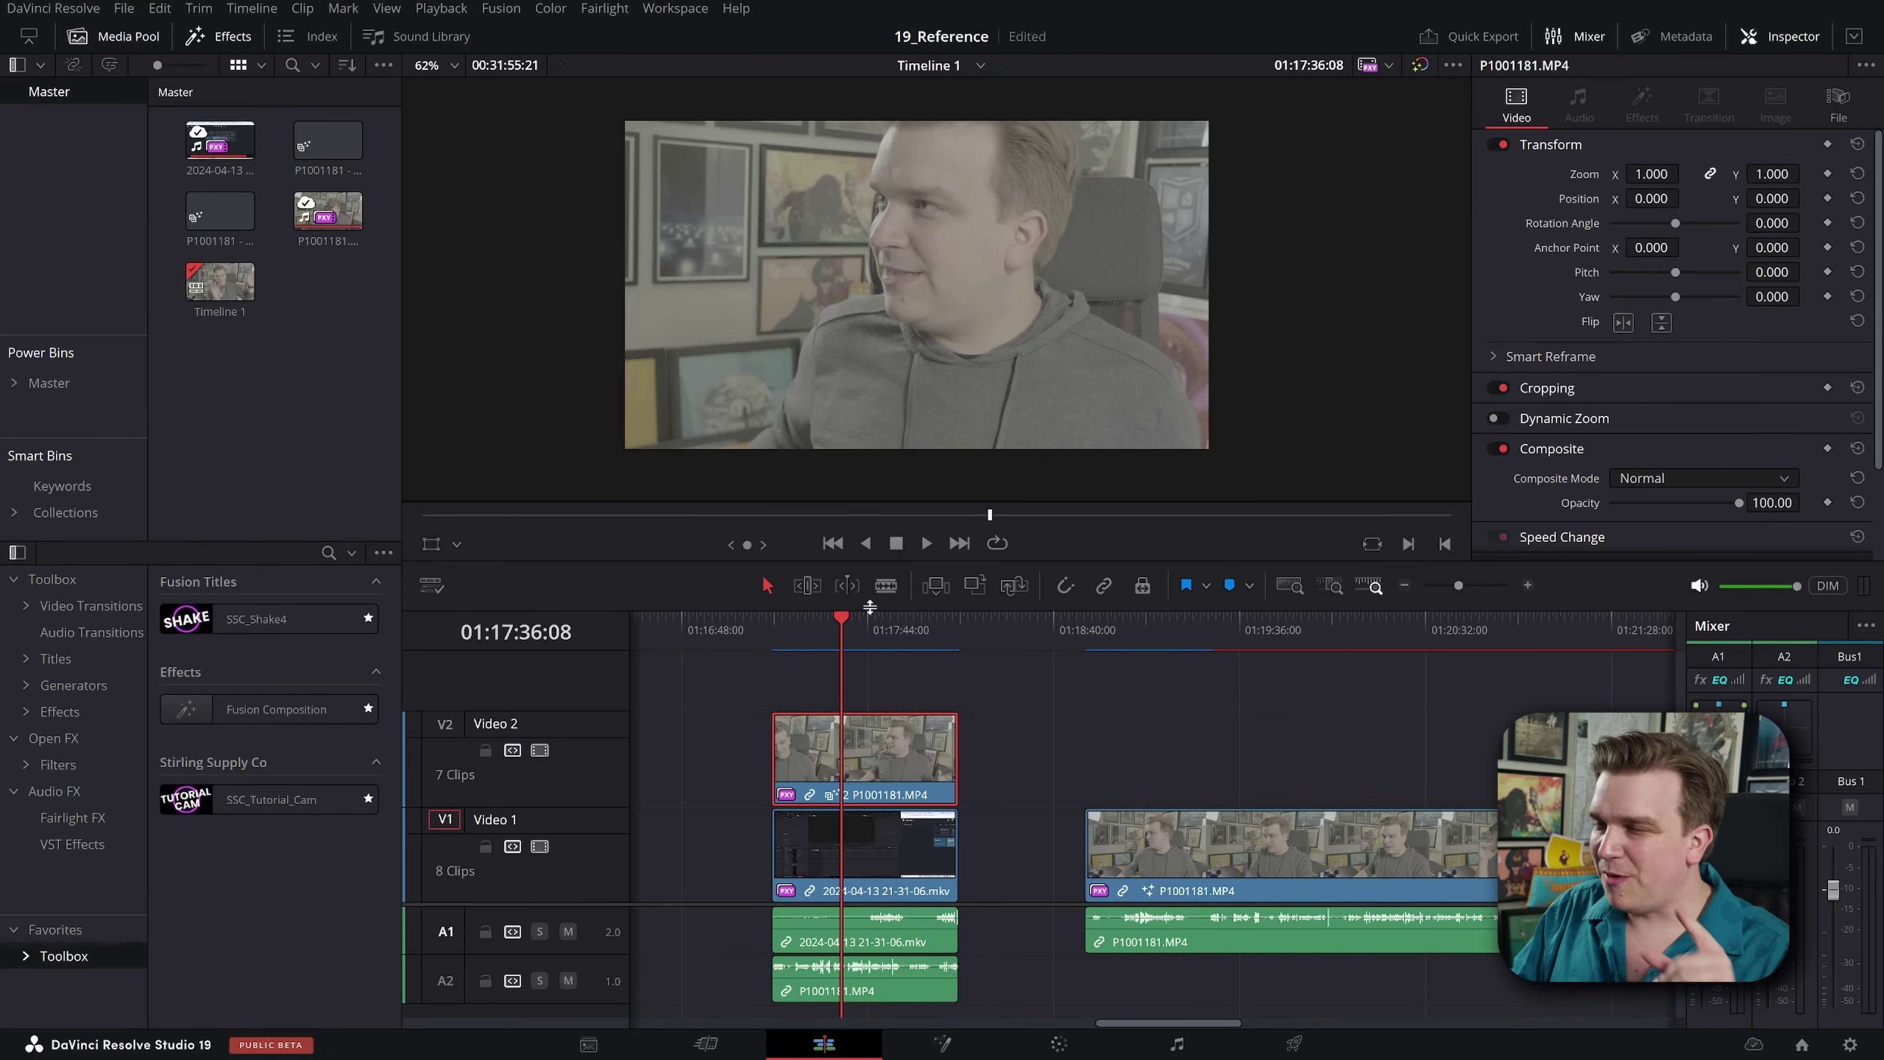
scroll(1003, 281, "right", 2)
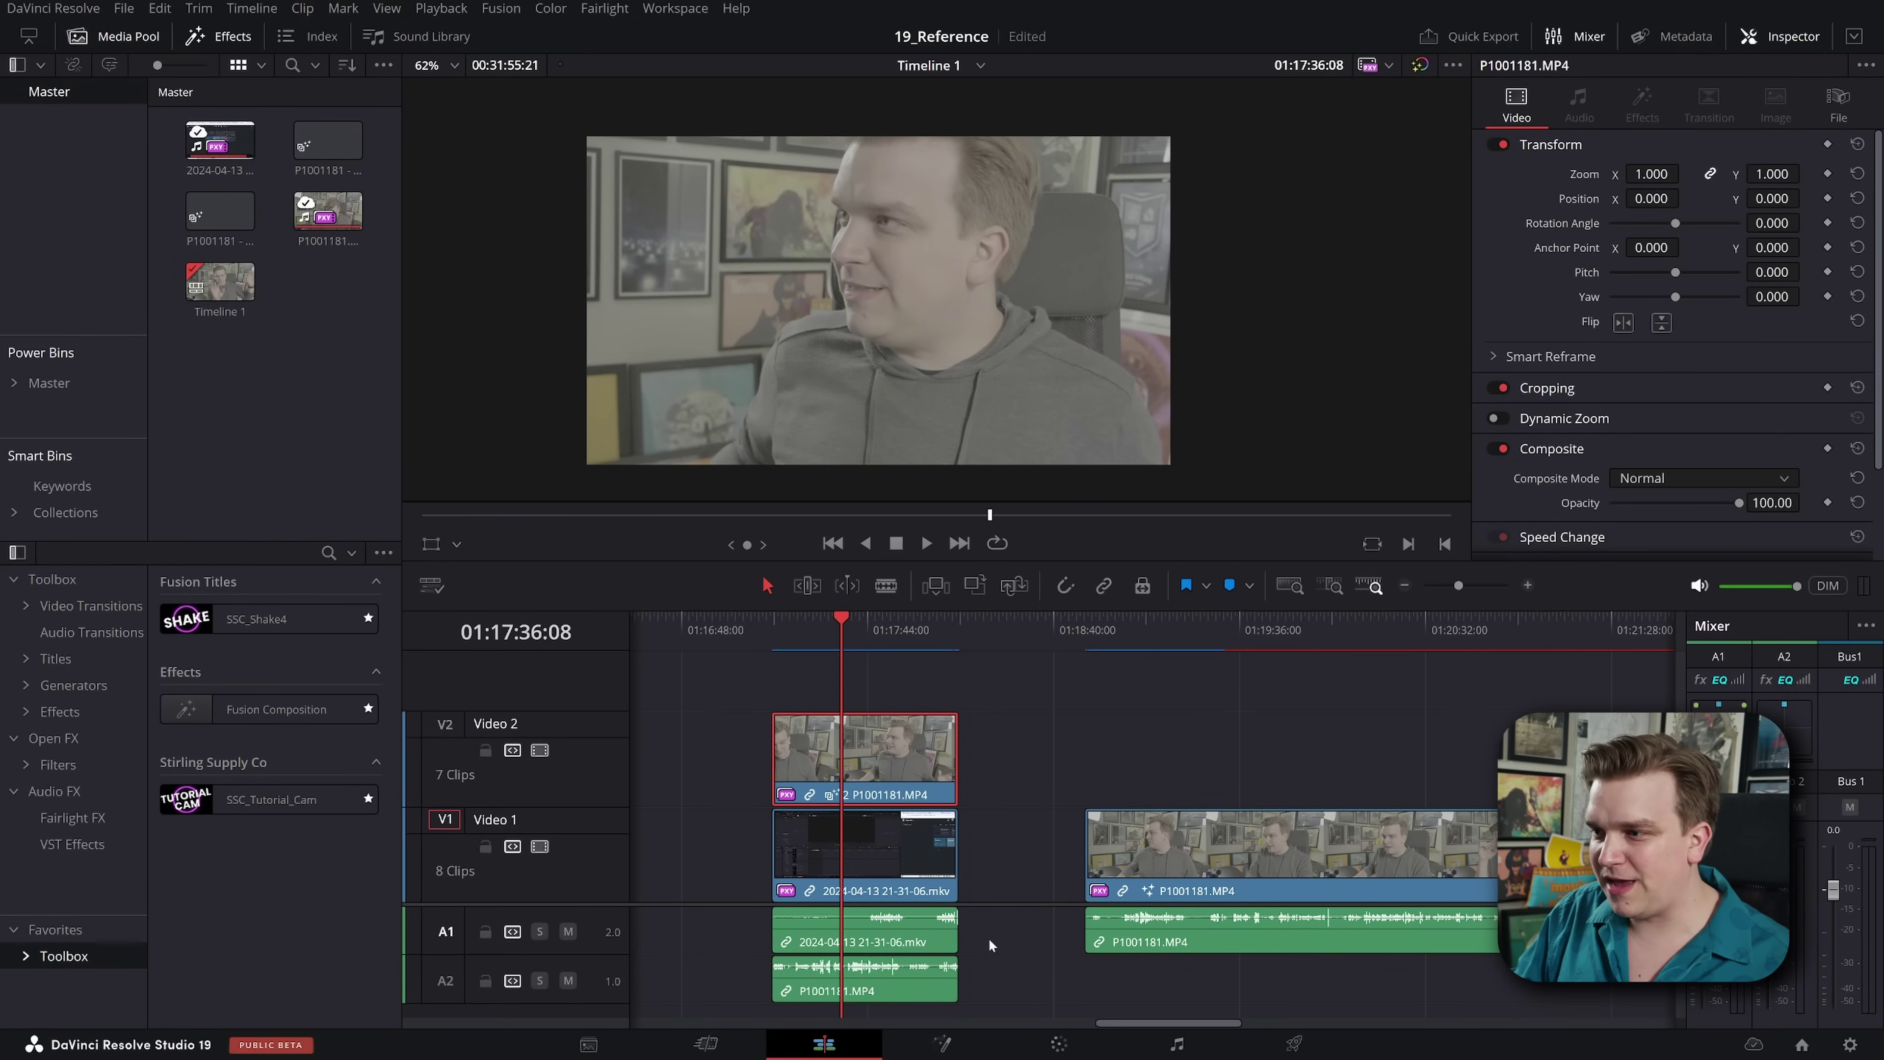
left_click(968, 1048)
left_click(428, 721)
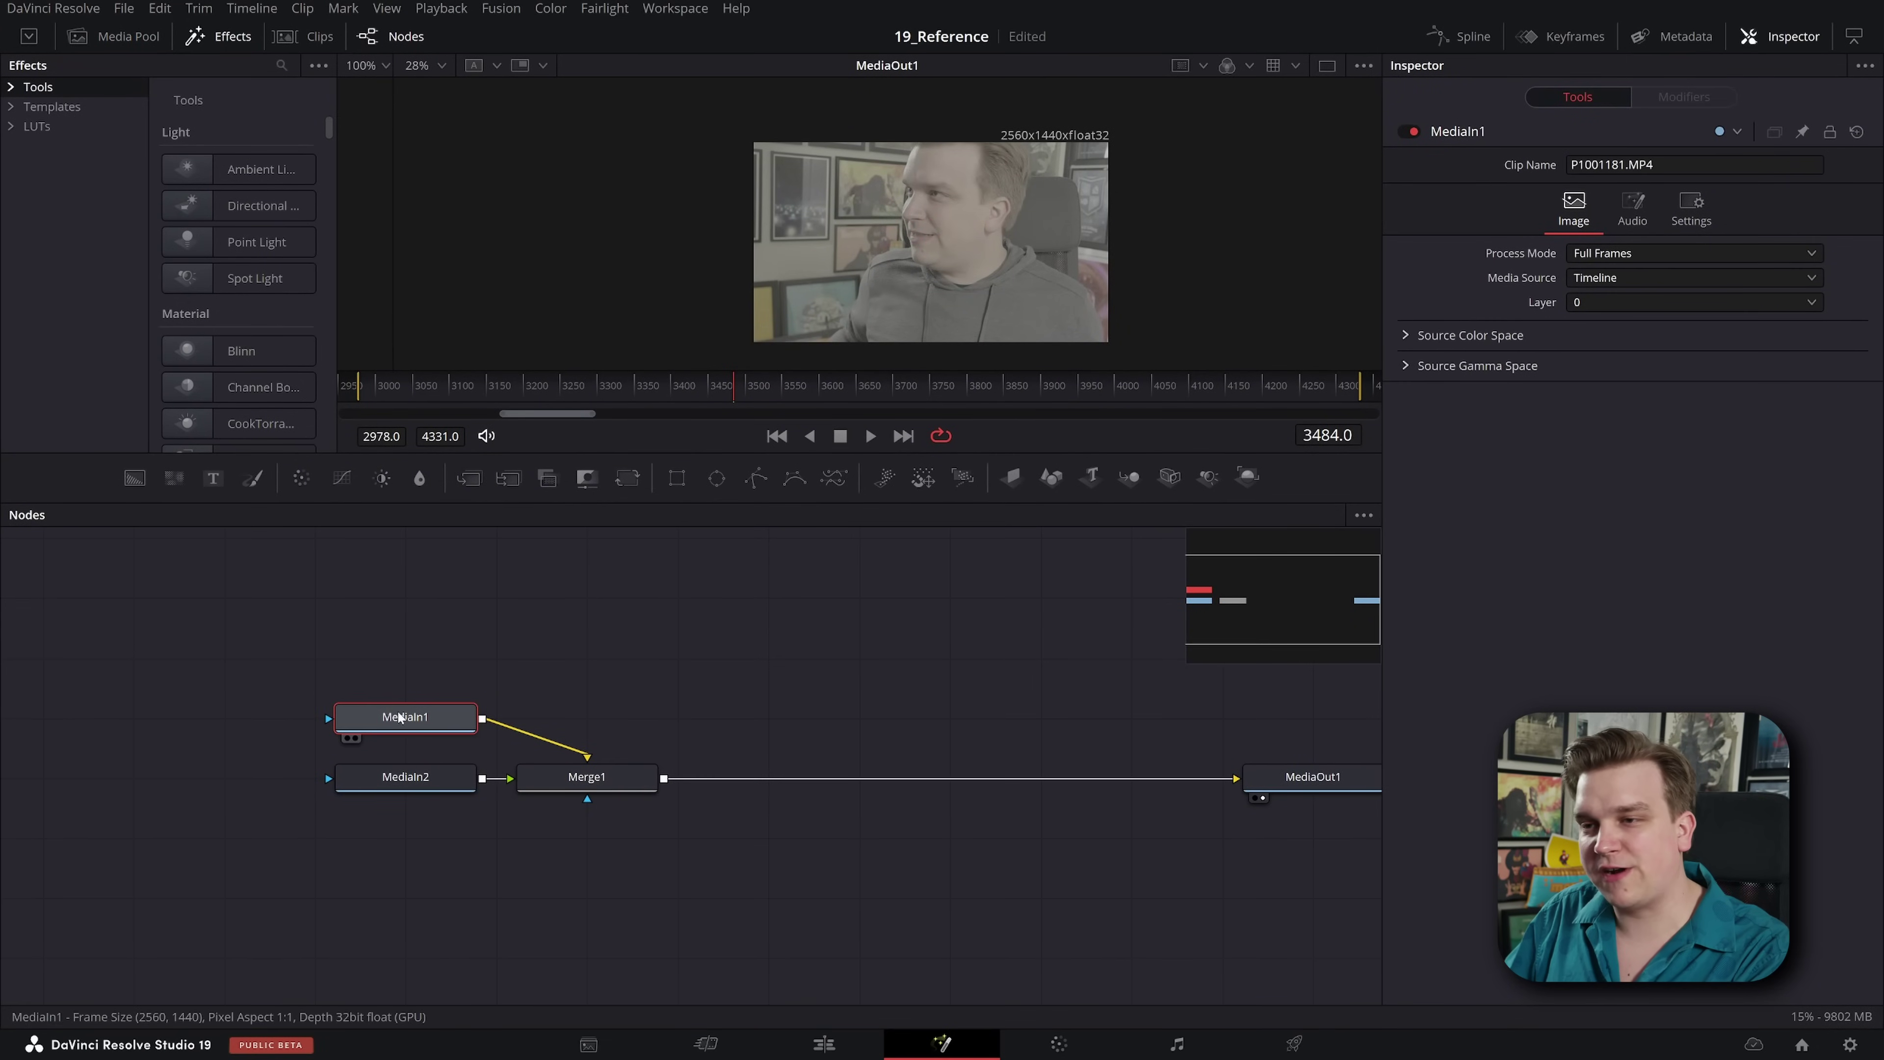
key("1")
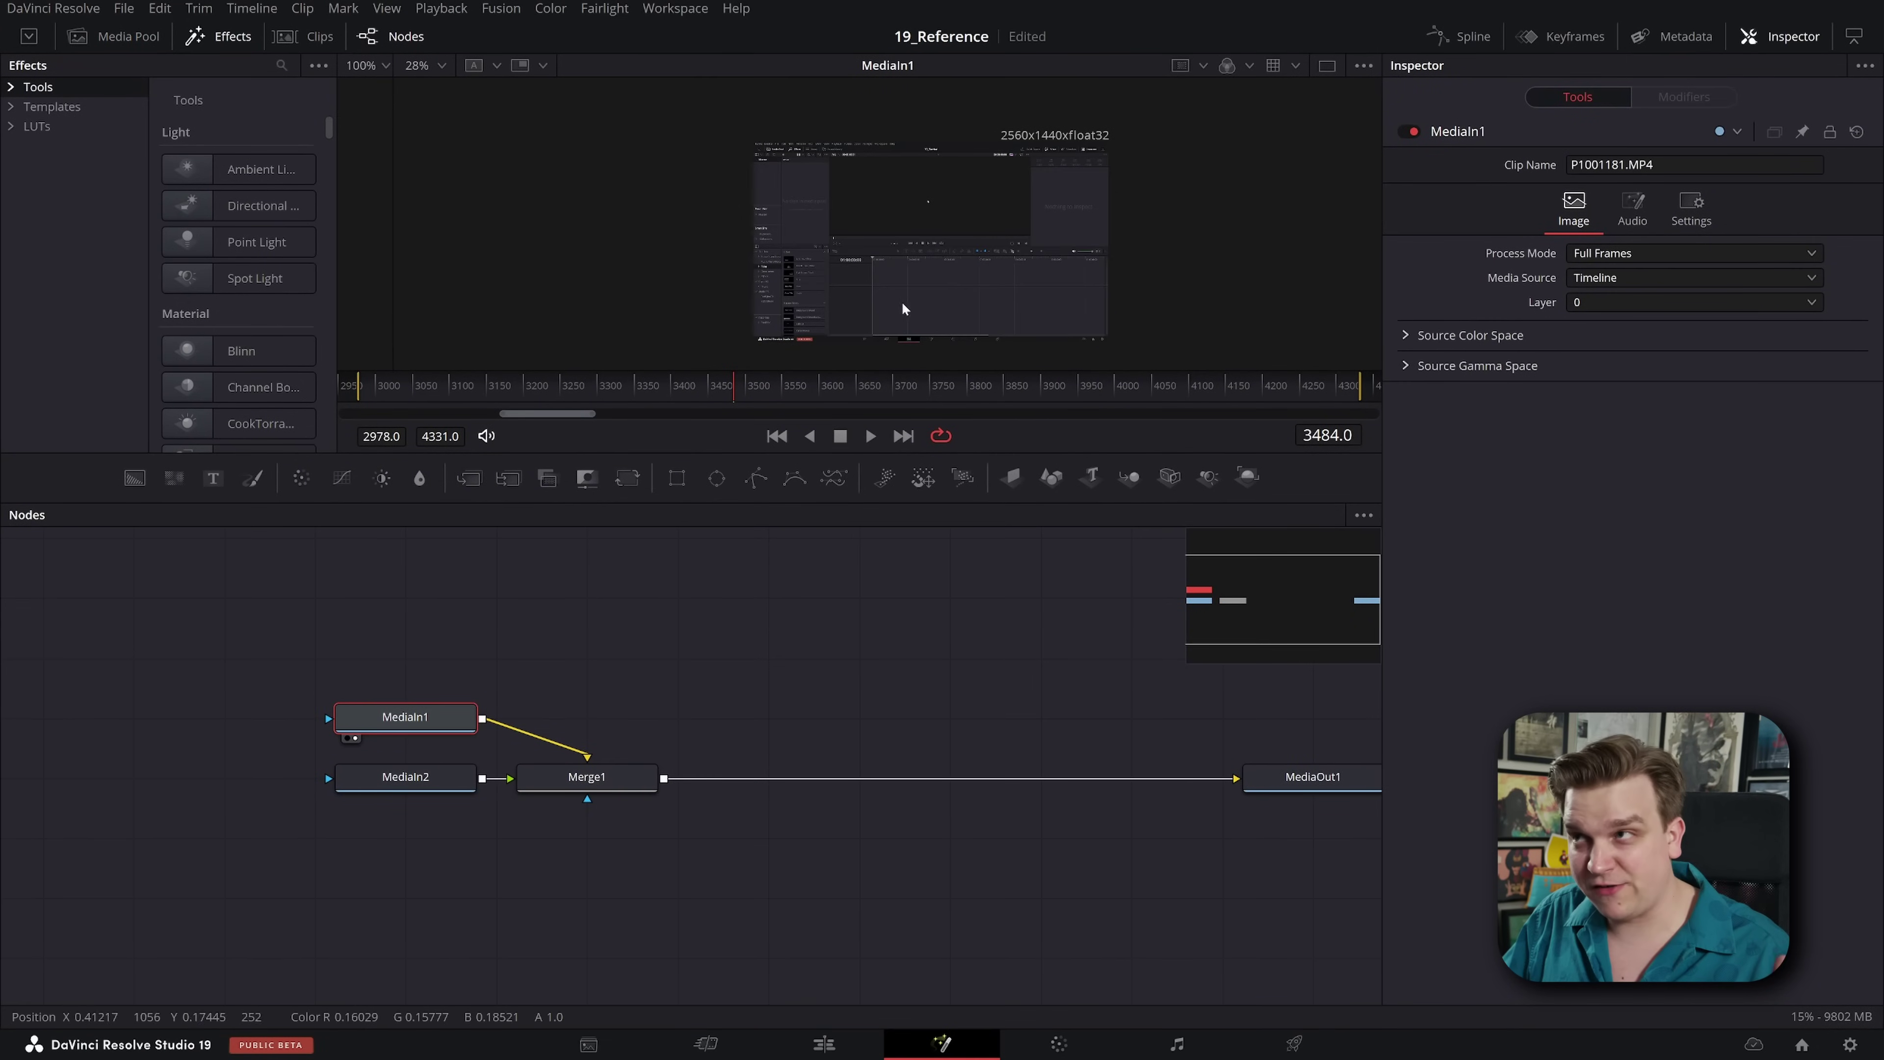
Step: Line Merge1 up beside MediaIn1, place MediaIn2 above Merge1, and view MediaIn2
left_click_drag(586, 776, 586, 718)
left_click_drag(404, 779, 586, 601)
key("1")
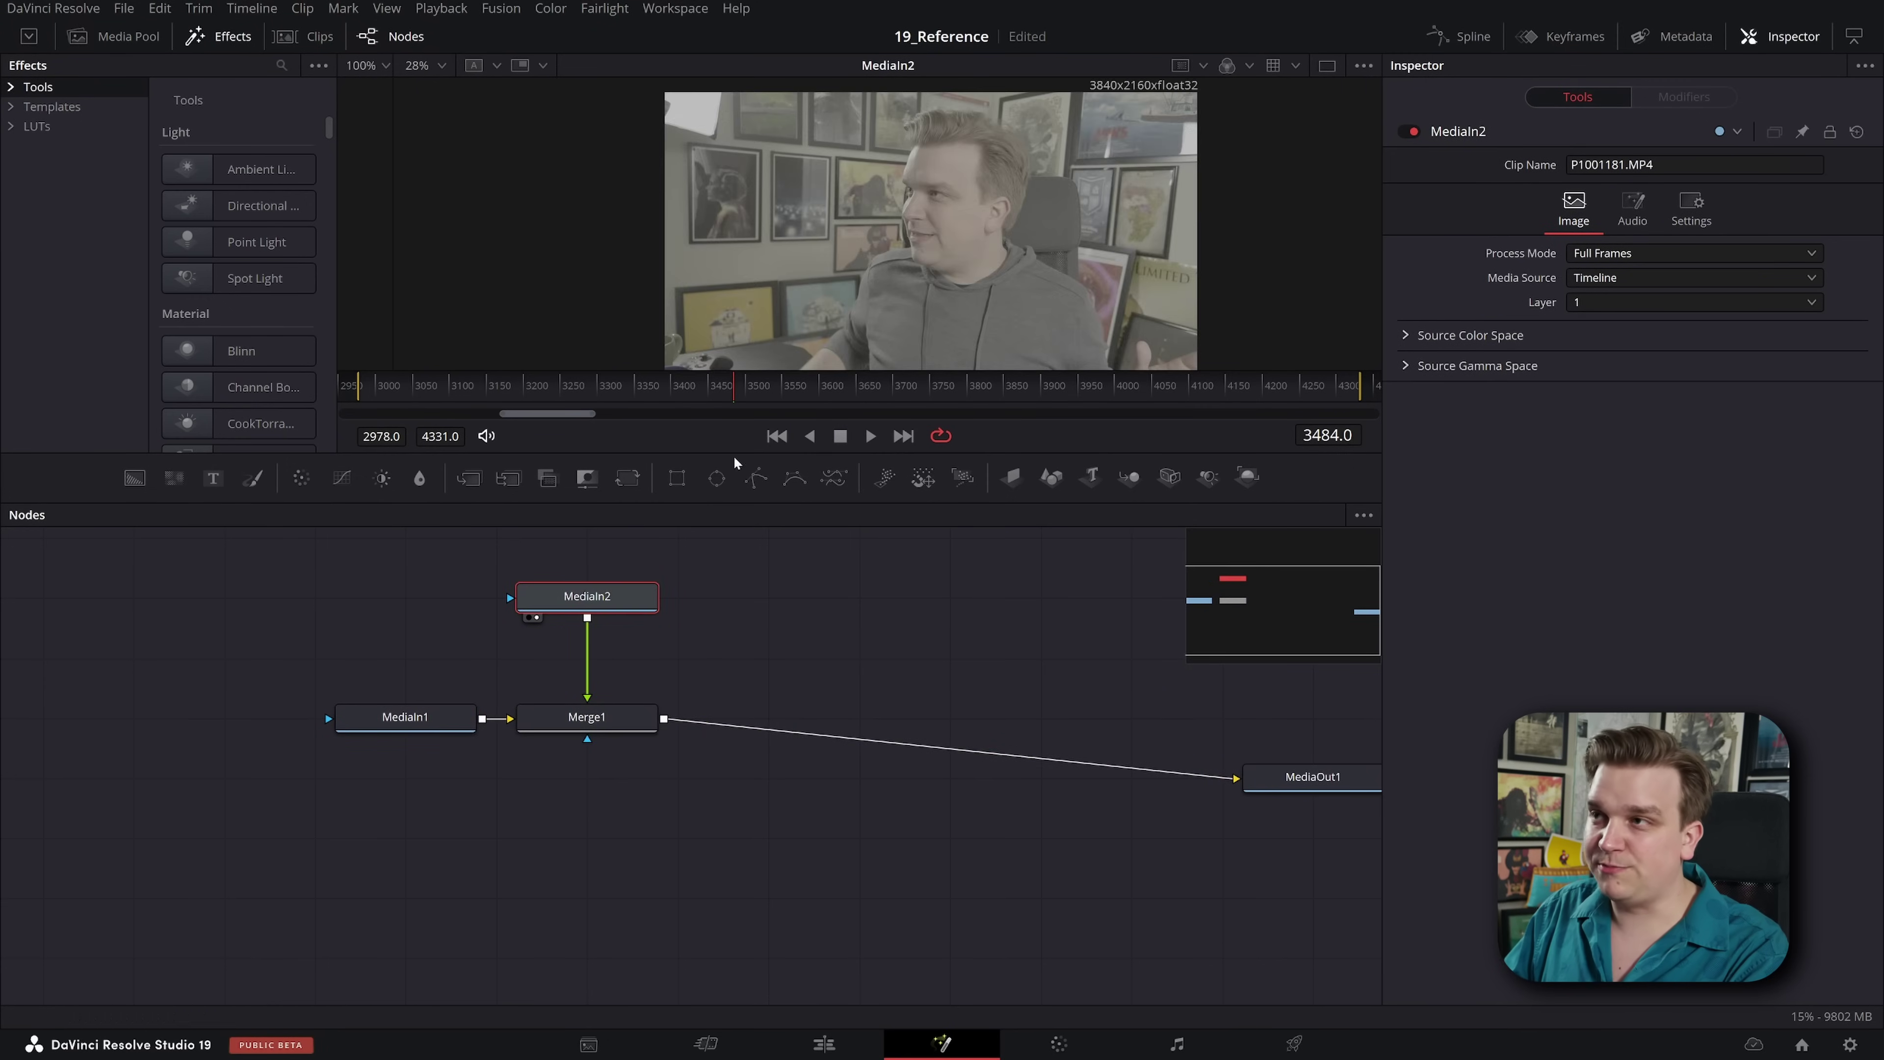
scroll(1019, 158, "down", 3)
scroll(867, 91, "up", 2)
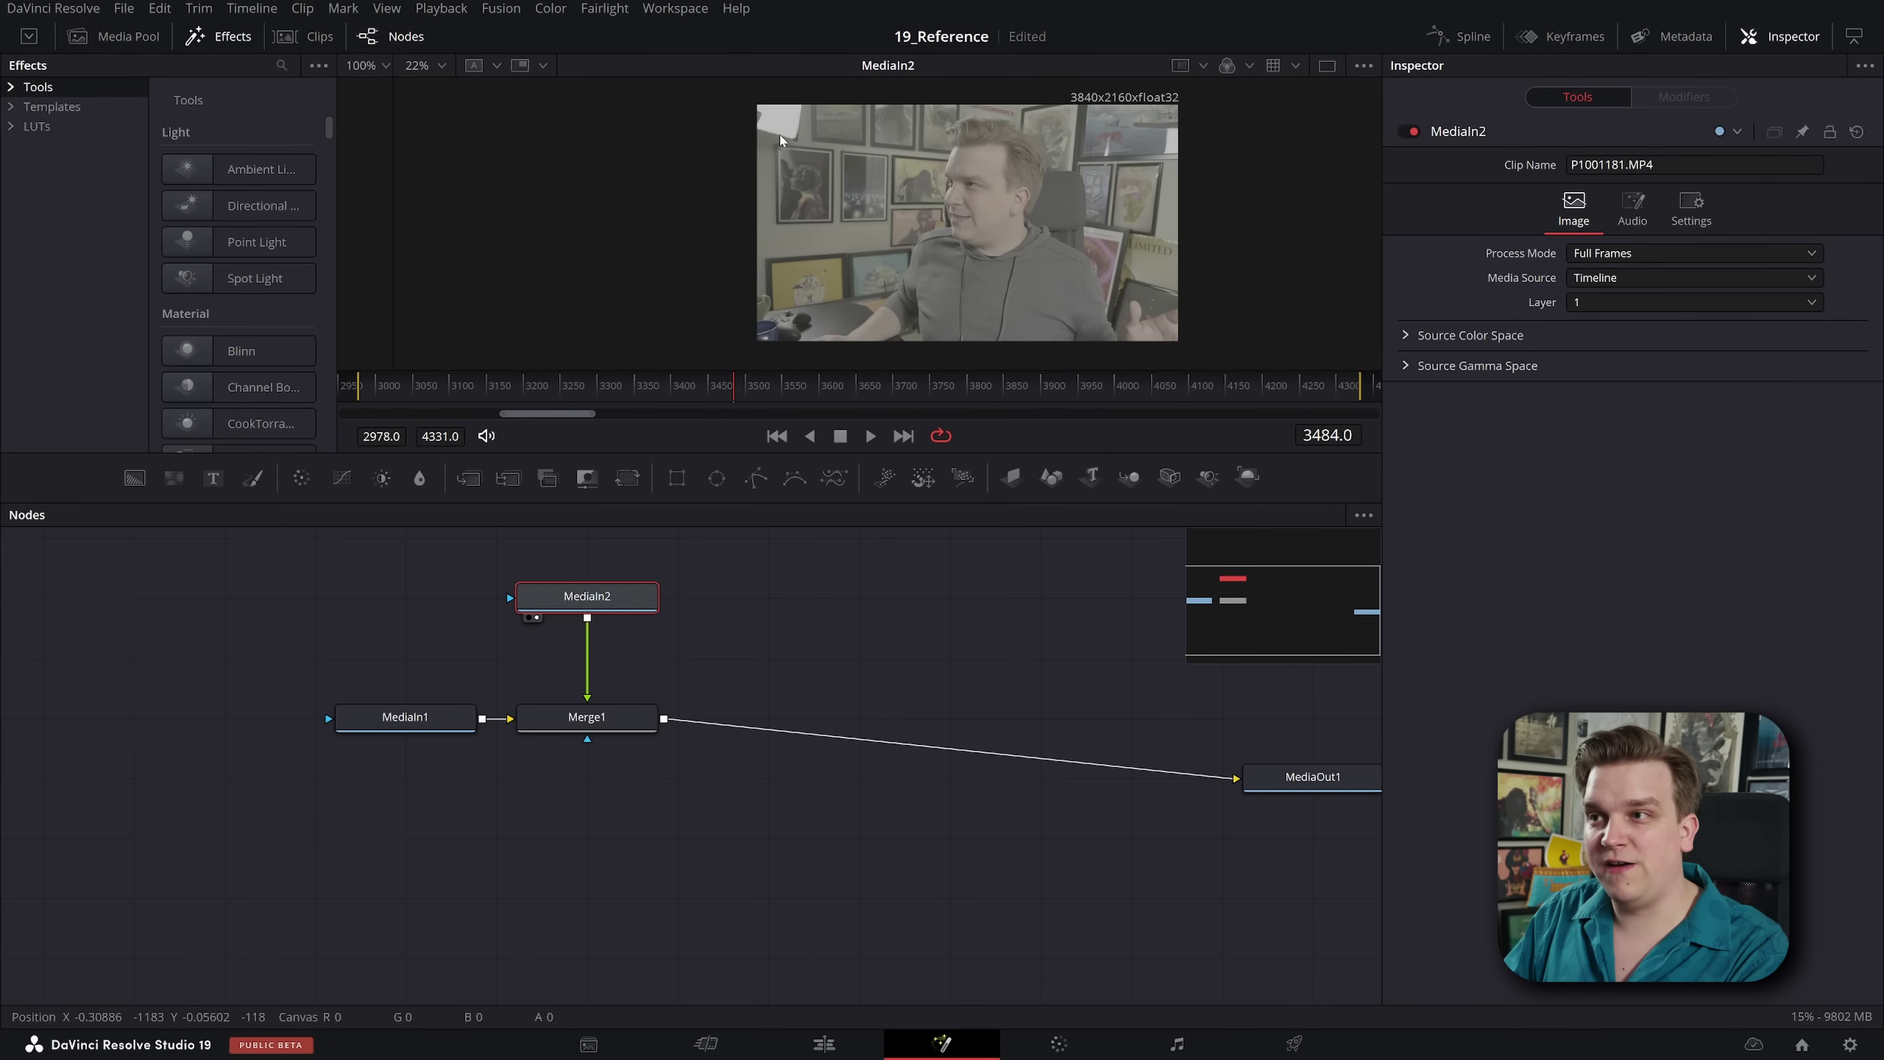
scroll(649, 736, "up", 1)
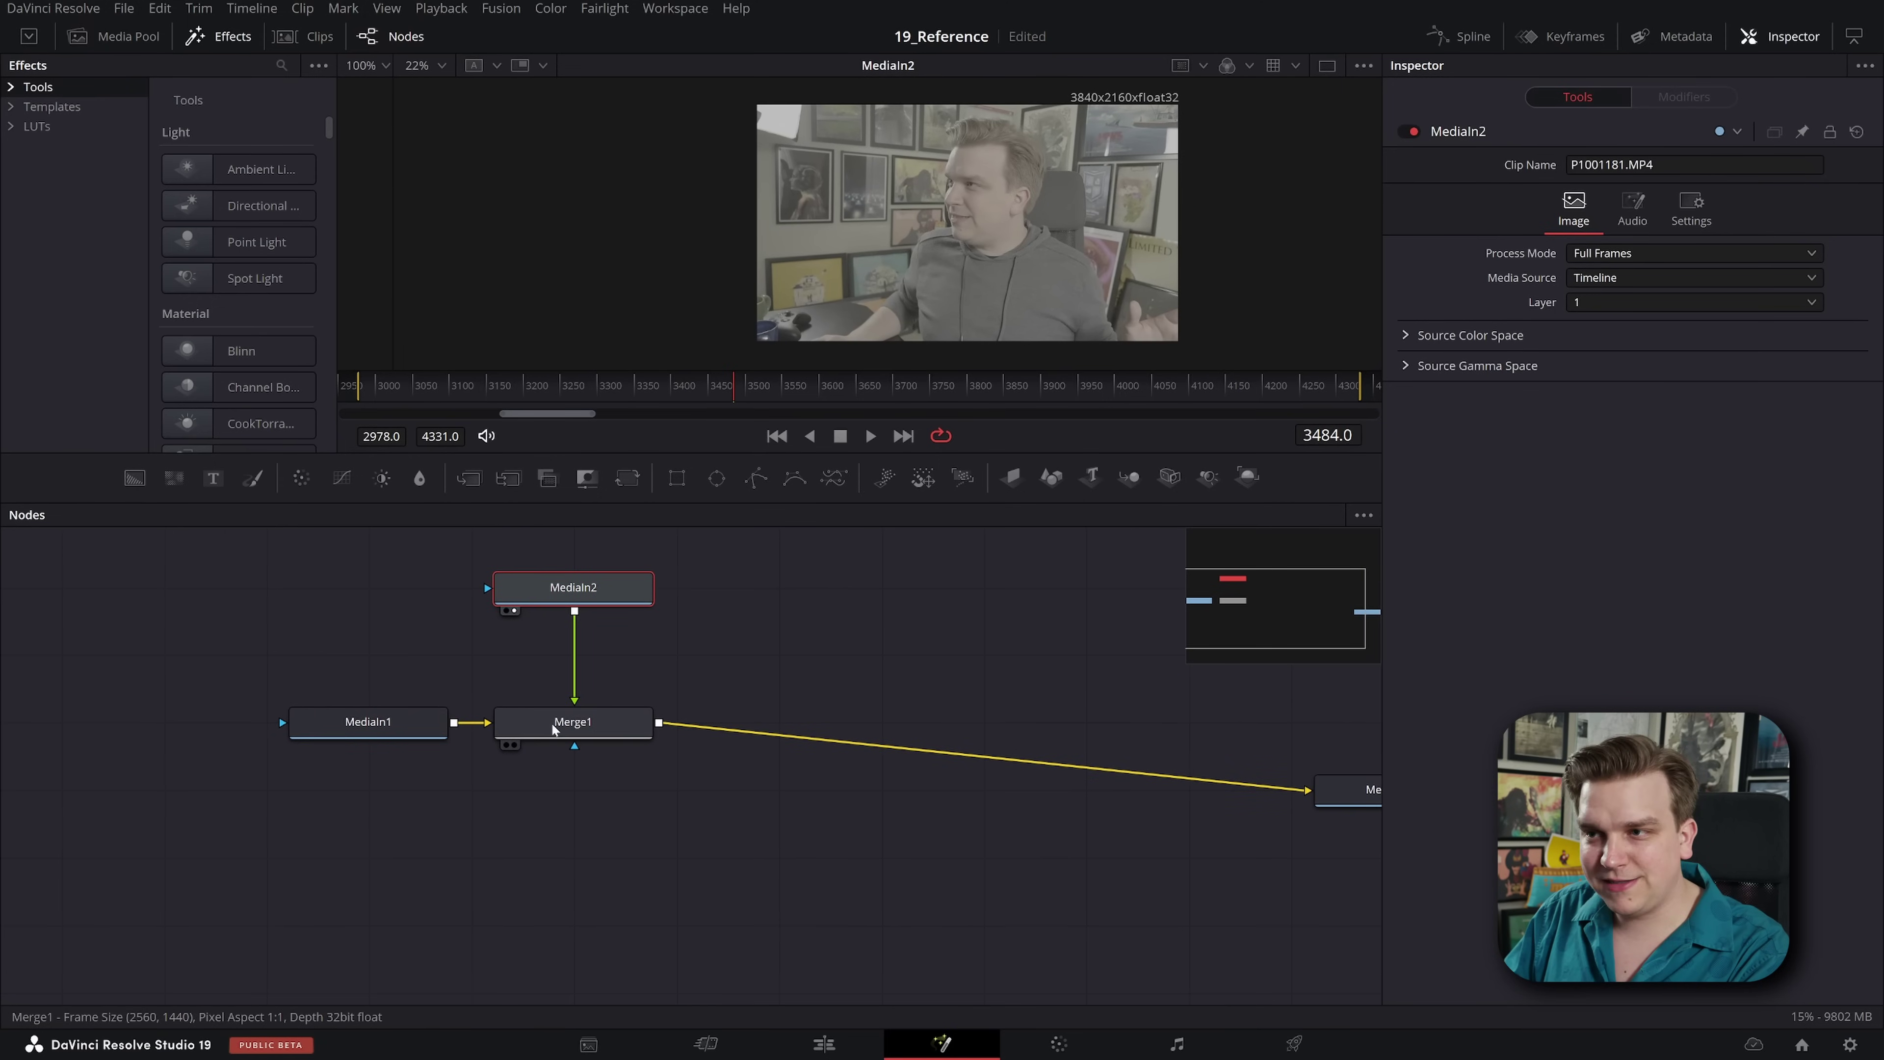
Step: View Merge1 and set its Size to 0.669
left_click(553, 730)
key("1")
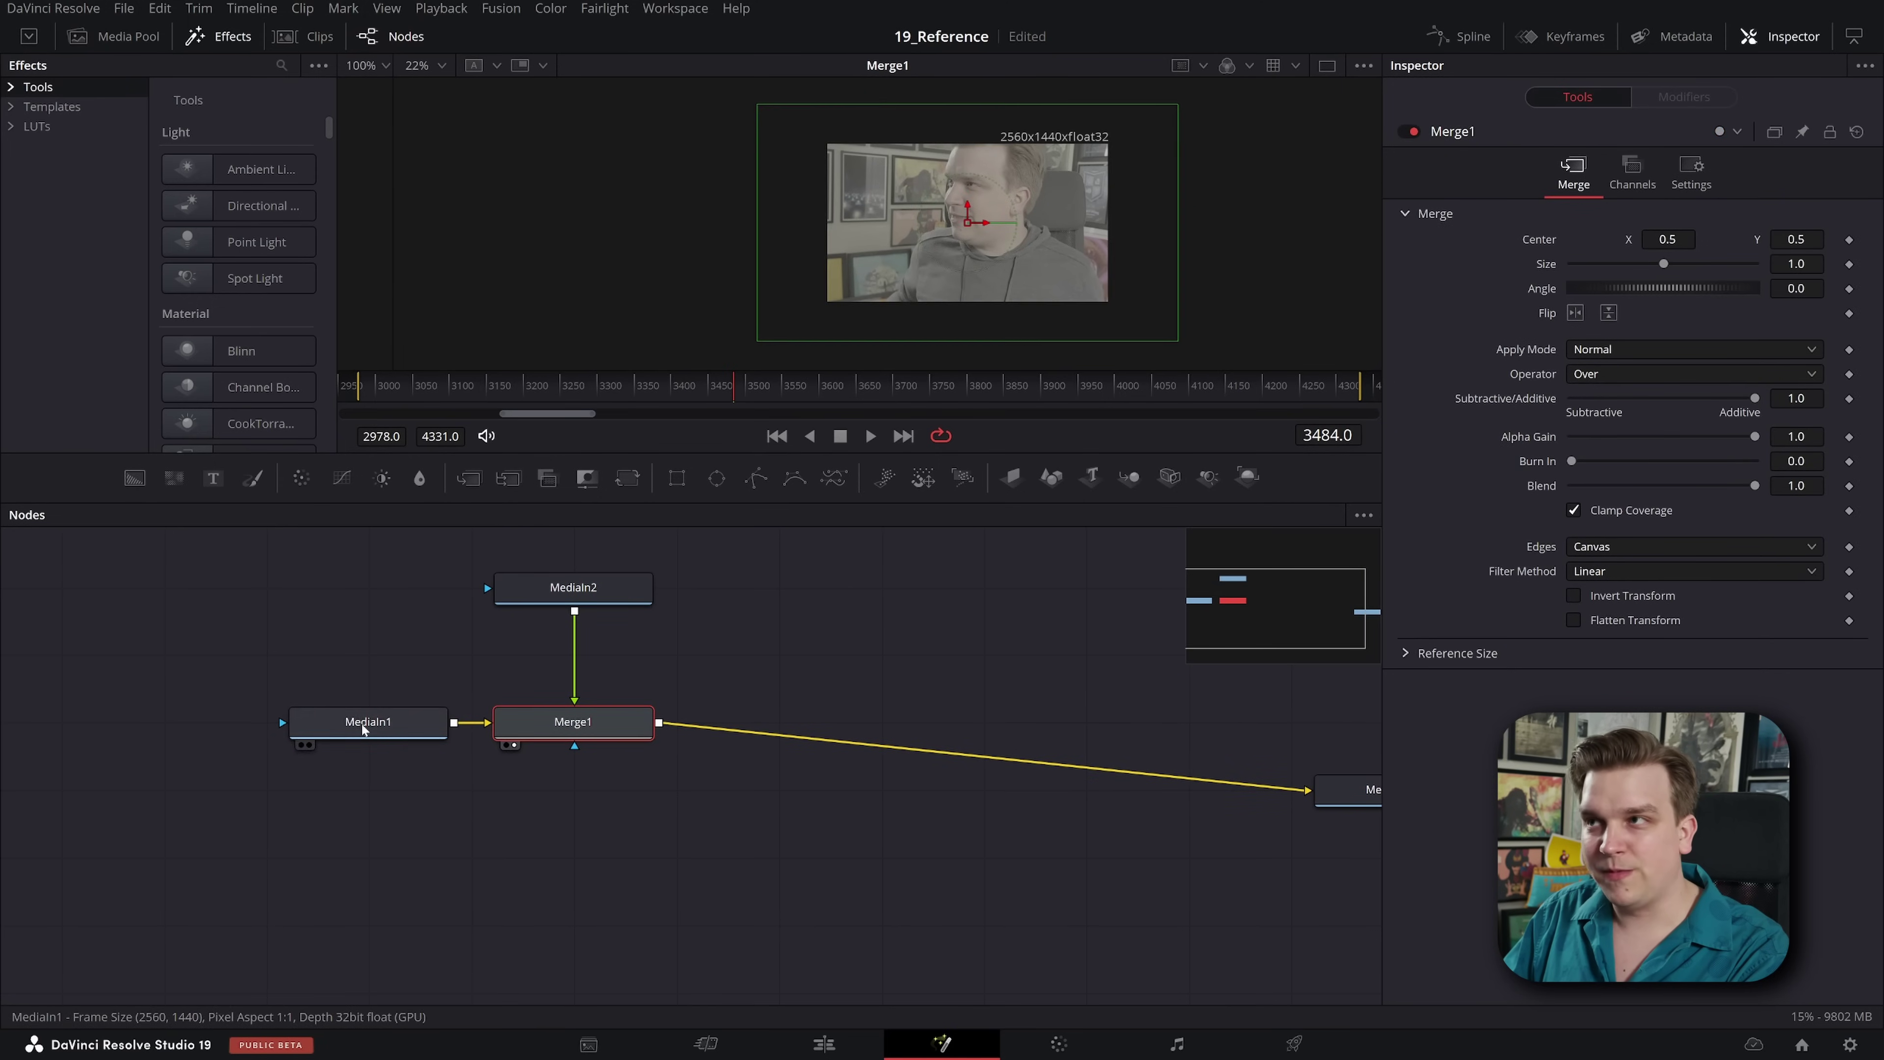
left_click(363, 729)
left_click(575, 725)
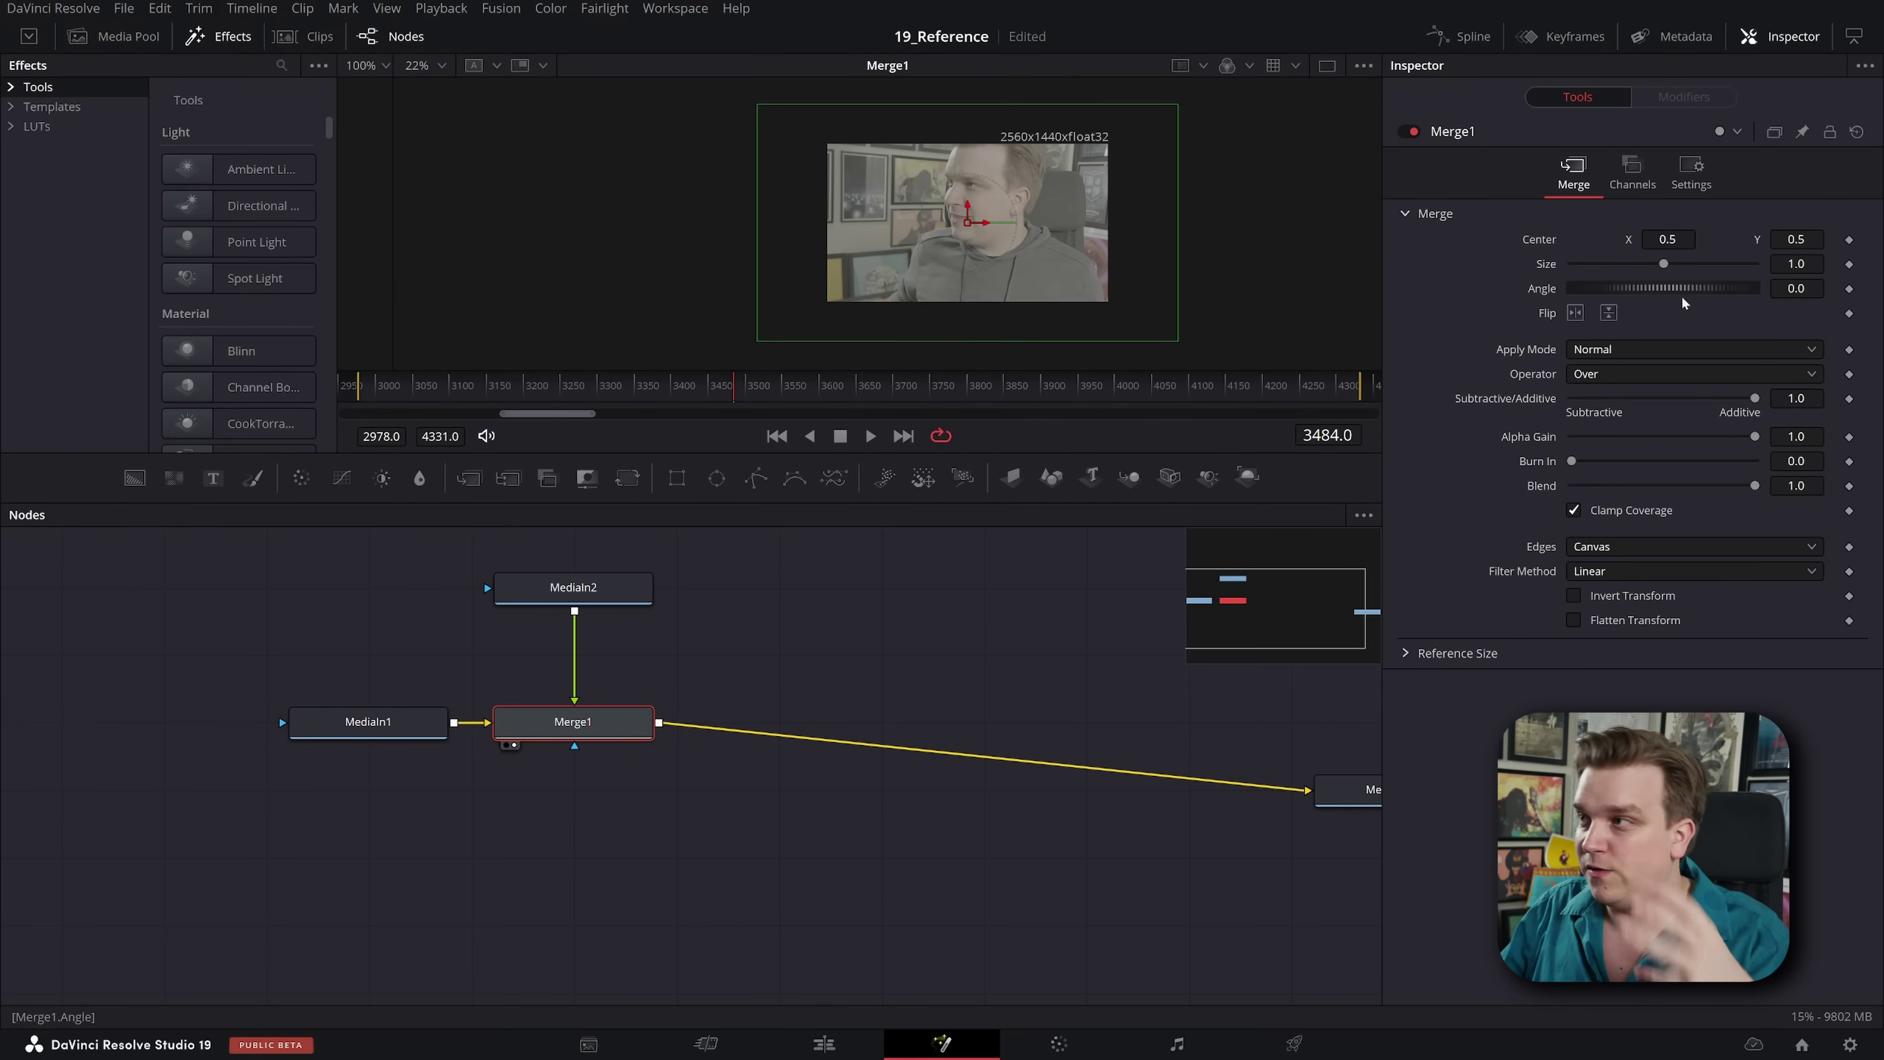
left_click_drag(1780, 260, 1733, 261)
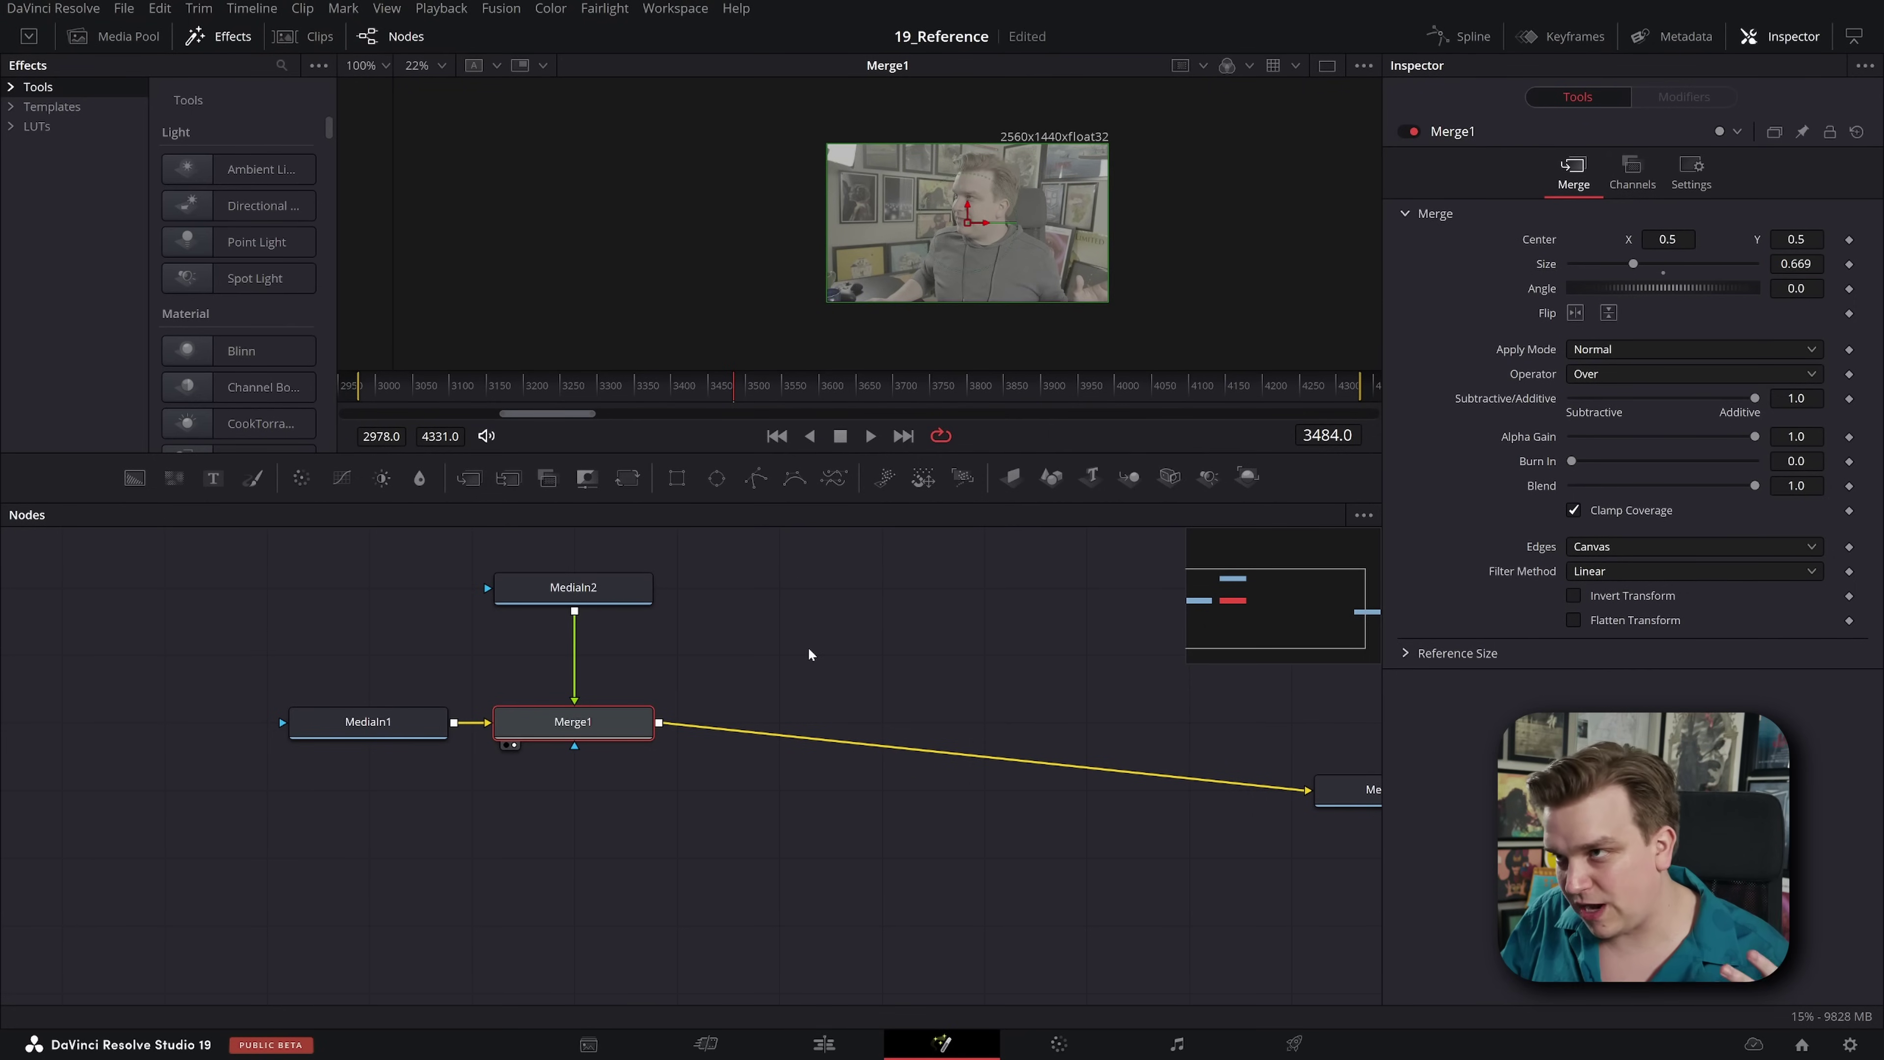
Step: Space out MediaIn1 and Merge1, and add a Transform after MediaIn2 with Size 0.537 and Center X 0.713
left_click_drag(371, 724, 267, 724)
left_click_drag(519, 721, 621, 721)
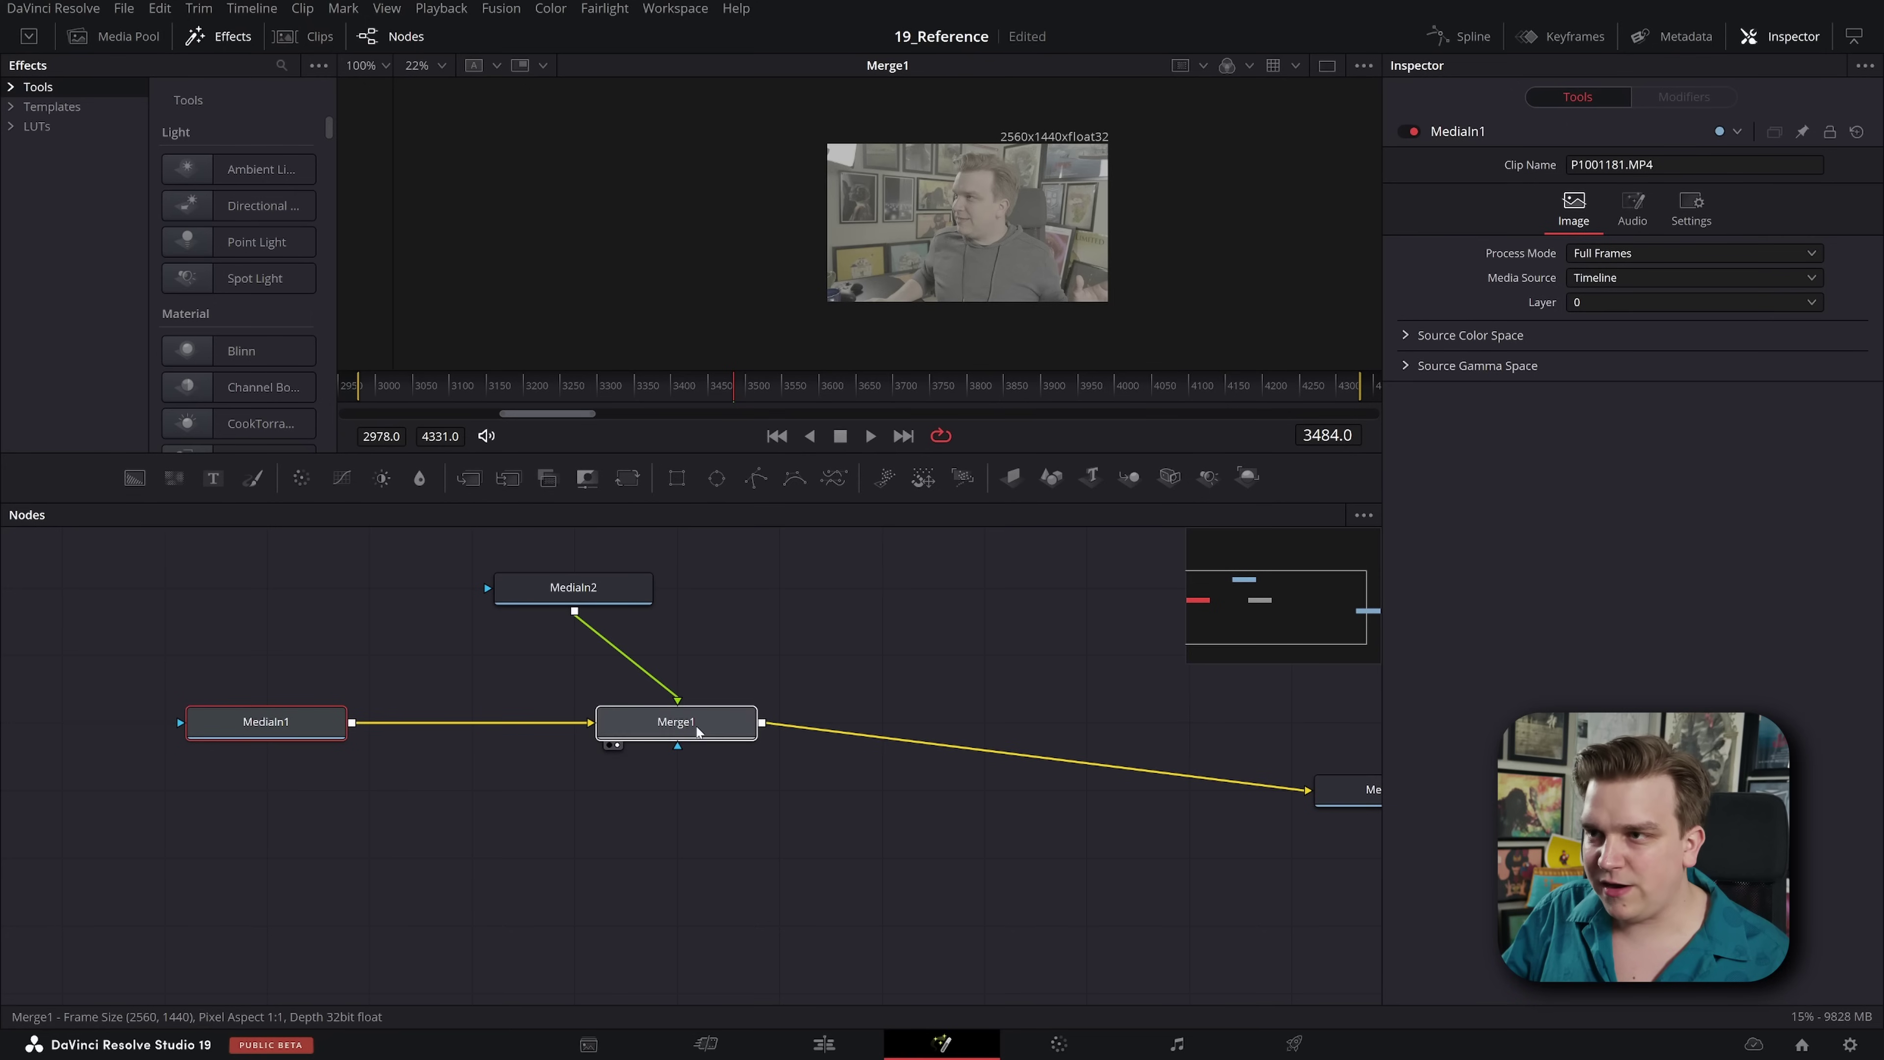
left_click(581, 590)
key("shift+space")
type("transform")
key("Return")
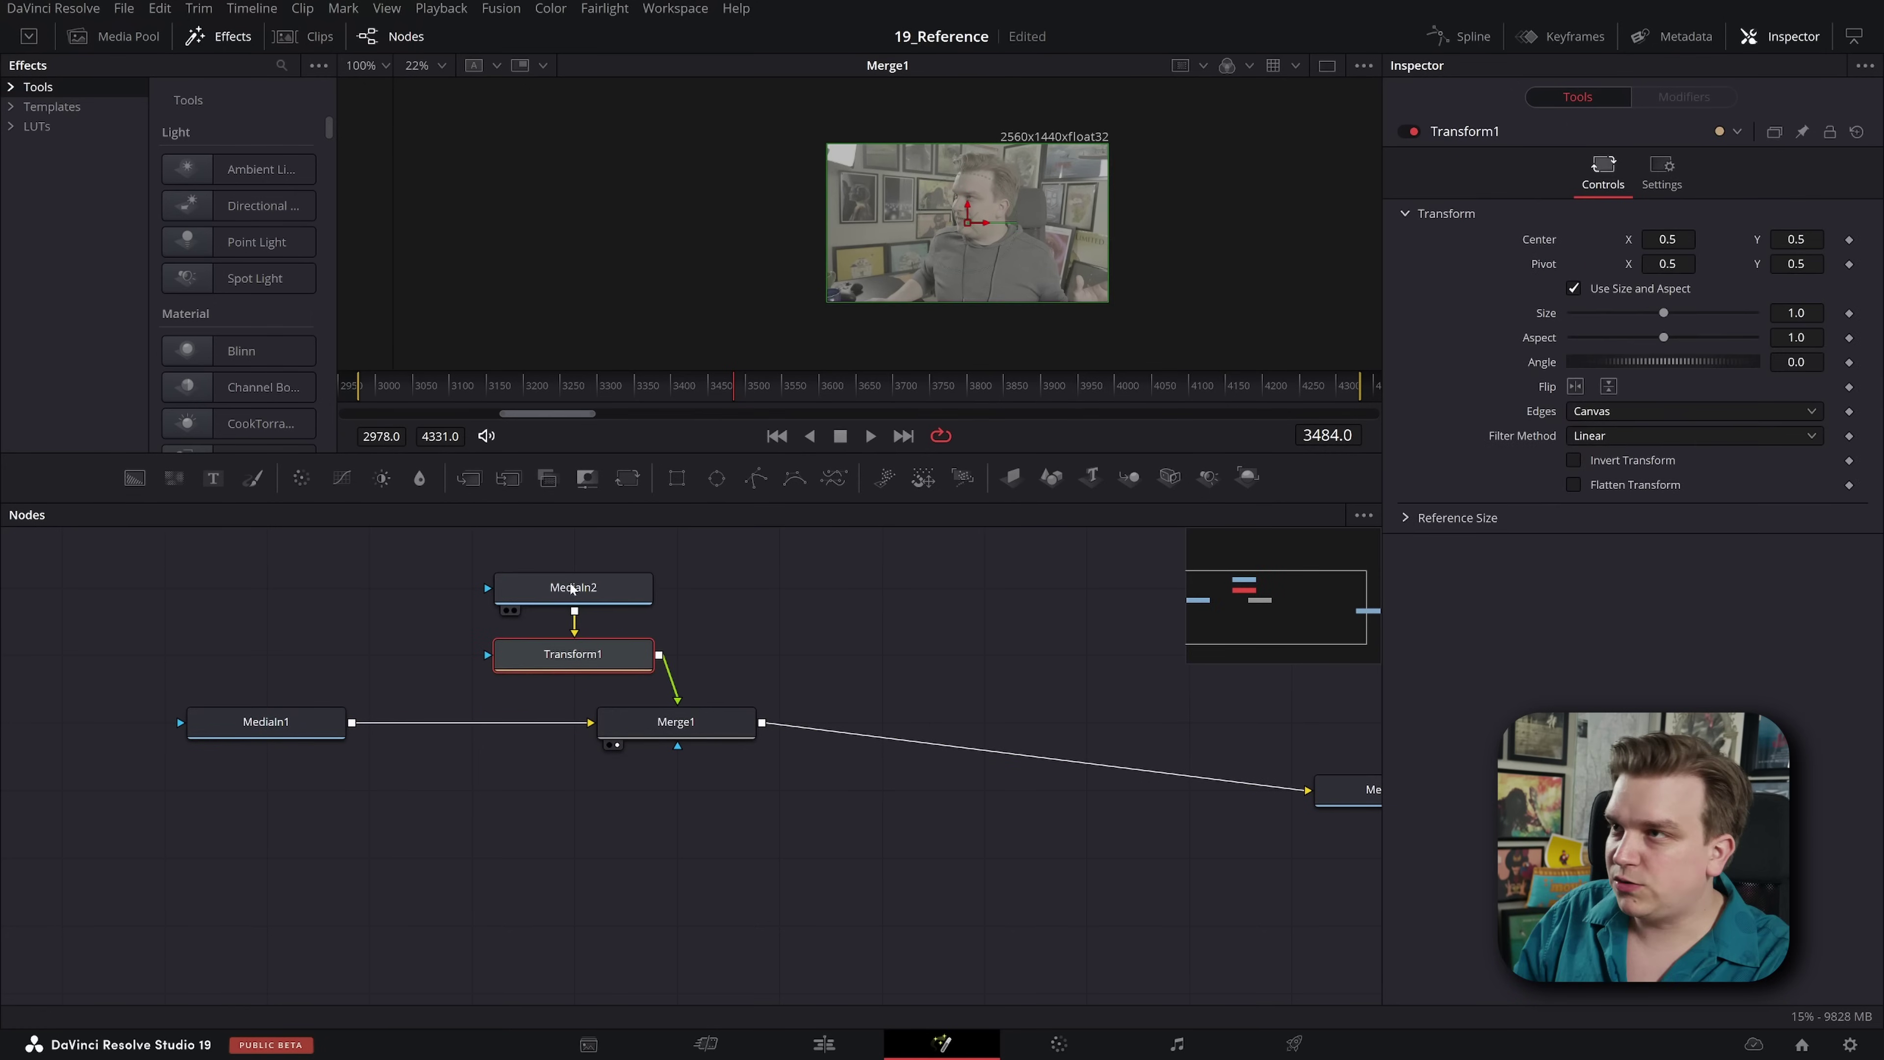
left_click_drag(1713, 311, 1669, 313)
left_click_drag(1667, 239, 1698, 239)
Step: Add a Transform after MediaIn1 with Size 0.532, Center X 0.261 and Angle 30.4556, and save the project
left_click(247, 731)
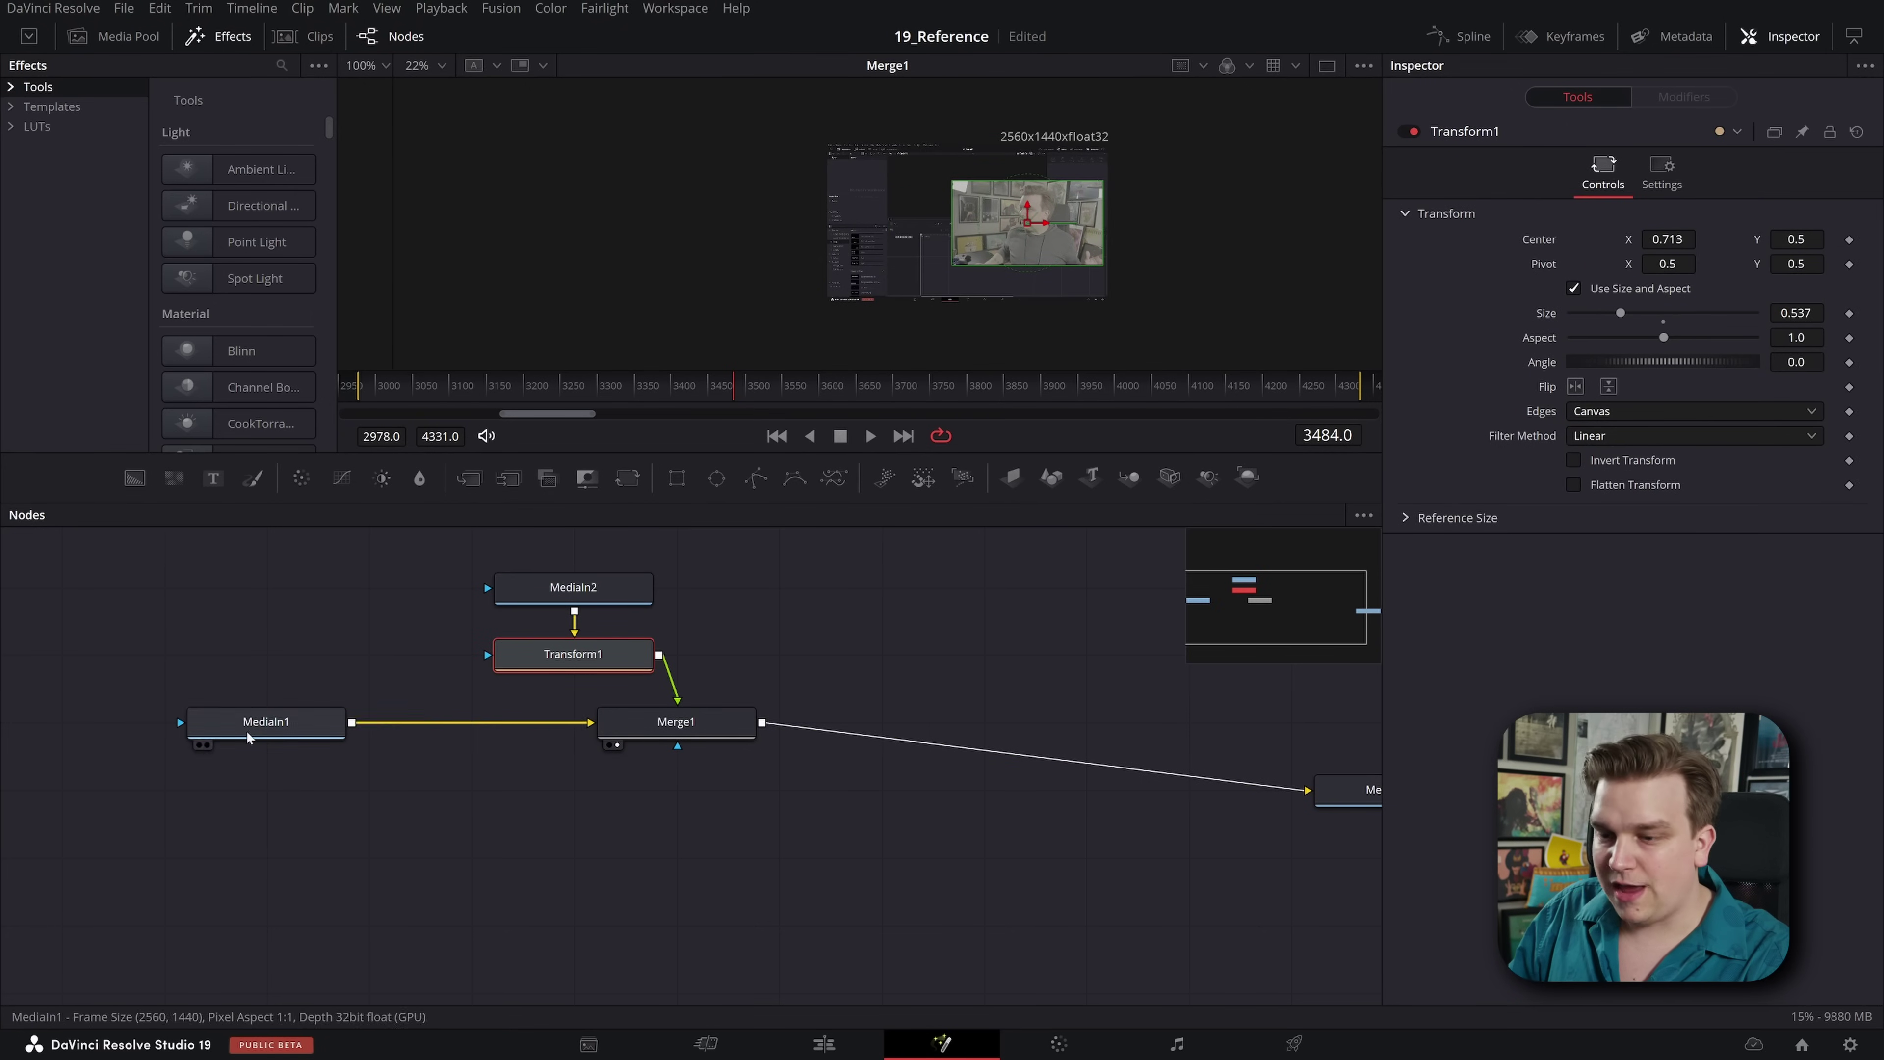
key("shift+space")
key("Return")
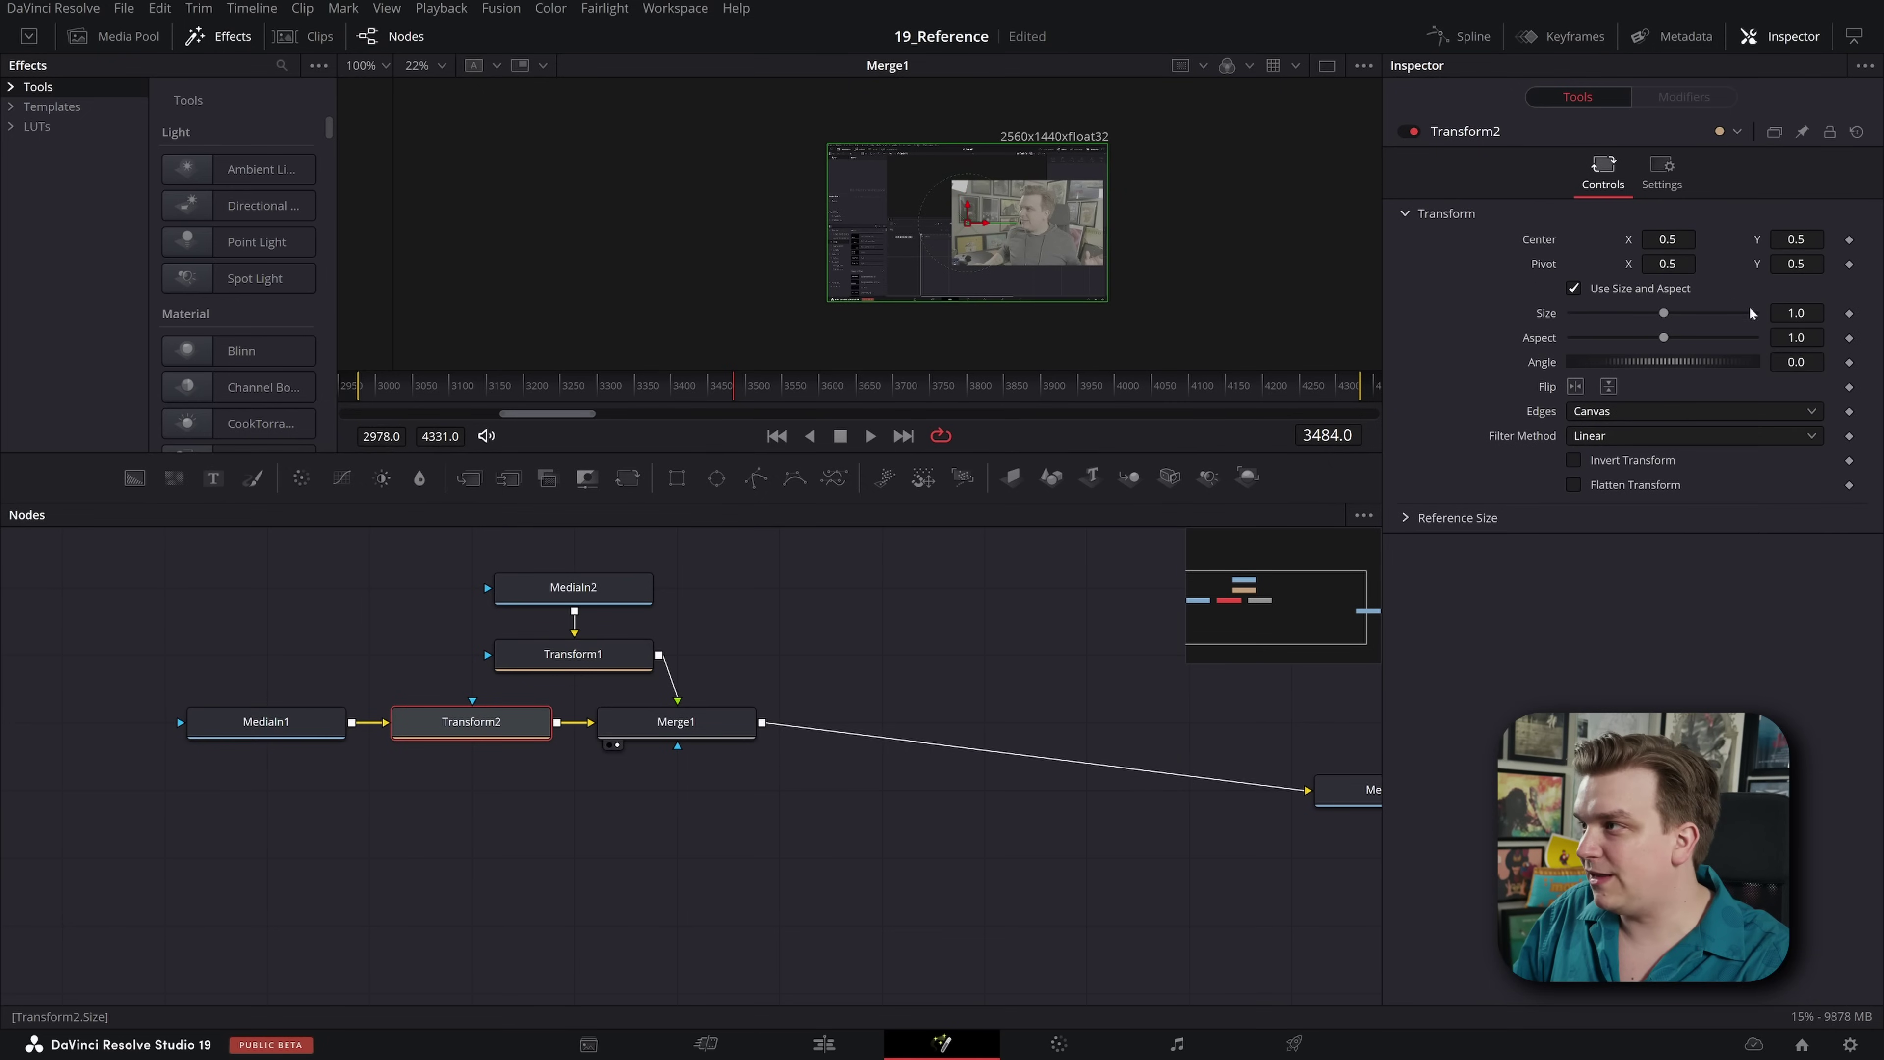
left_click_drag(1663, 312, 1620, 313)
left_click_drag(1667, 239, 1629, 239)
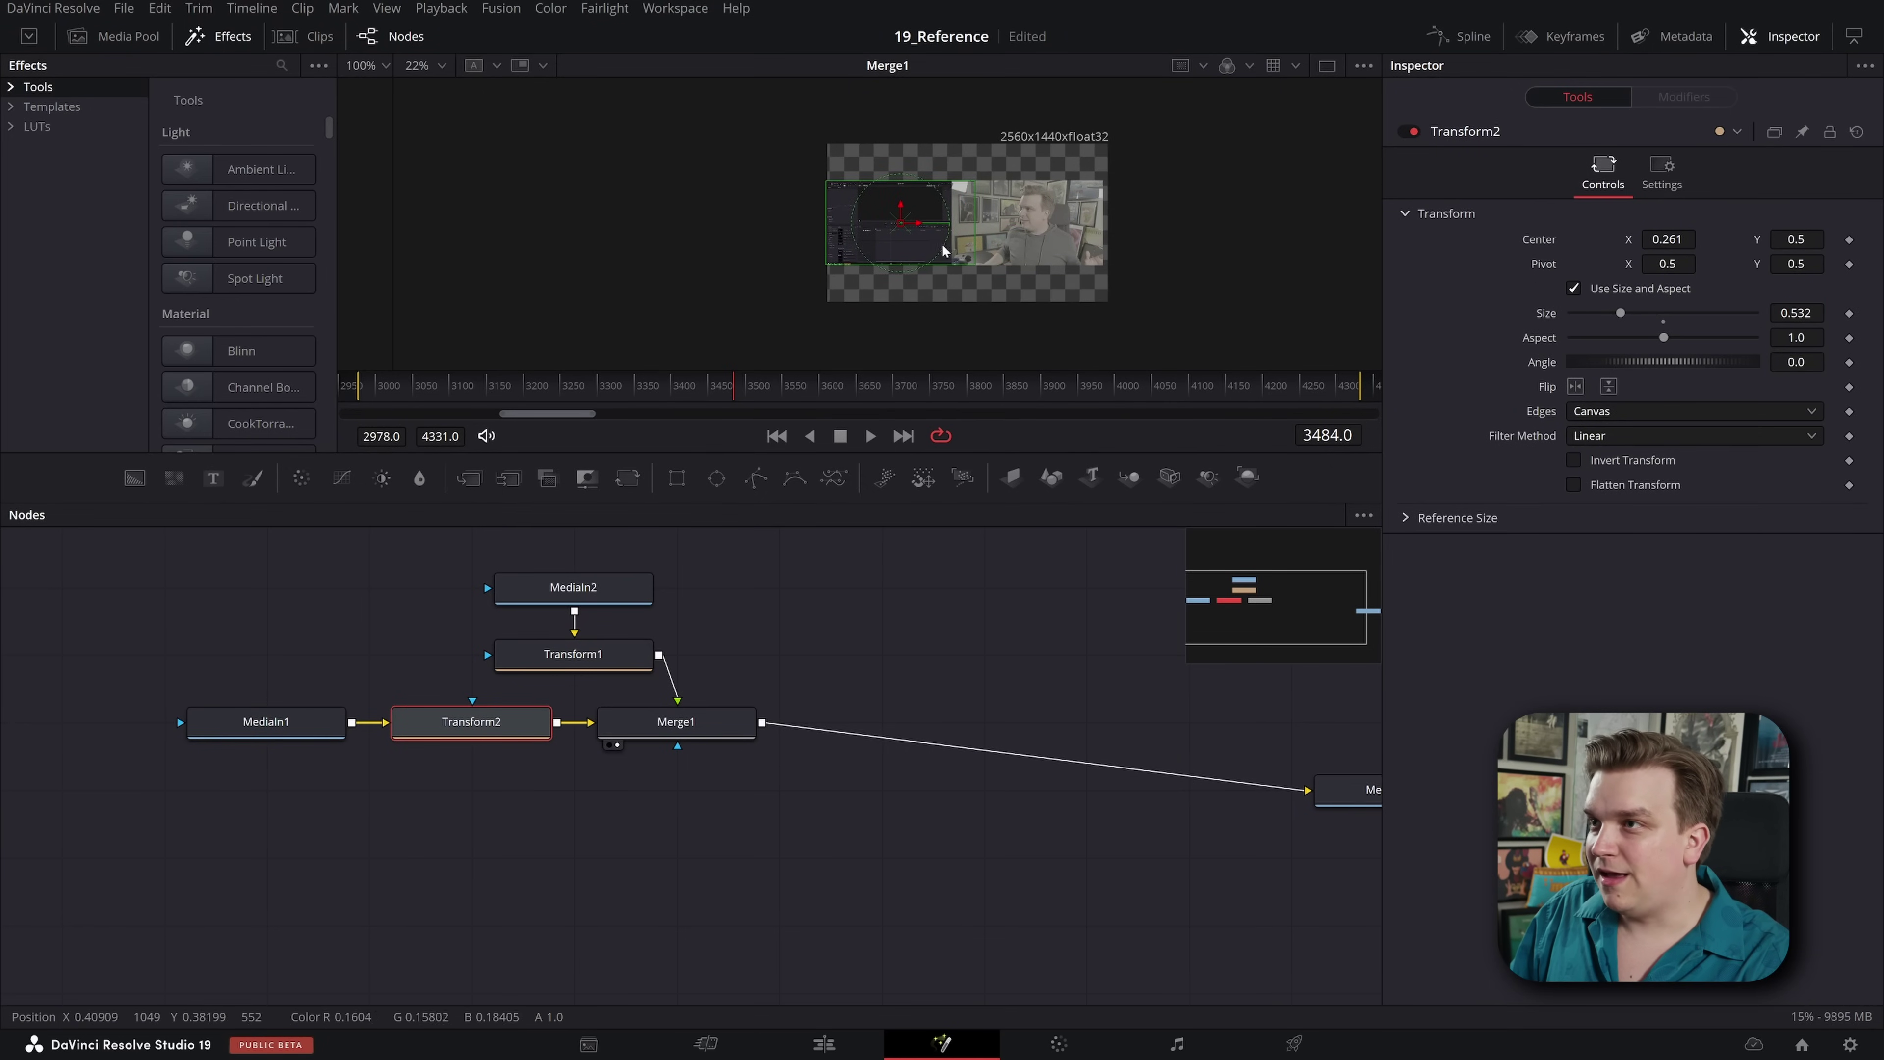
left_click_drag(945, 250, 952, 225)
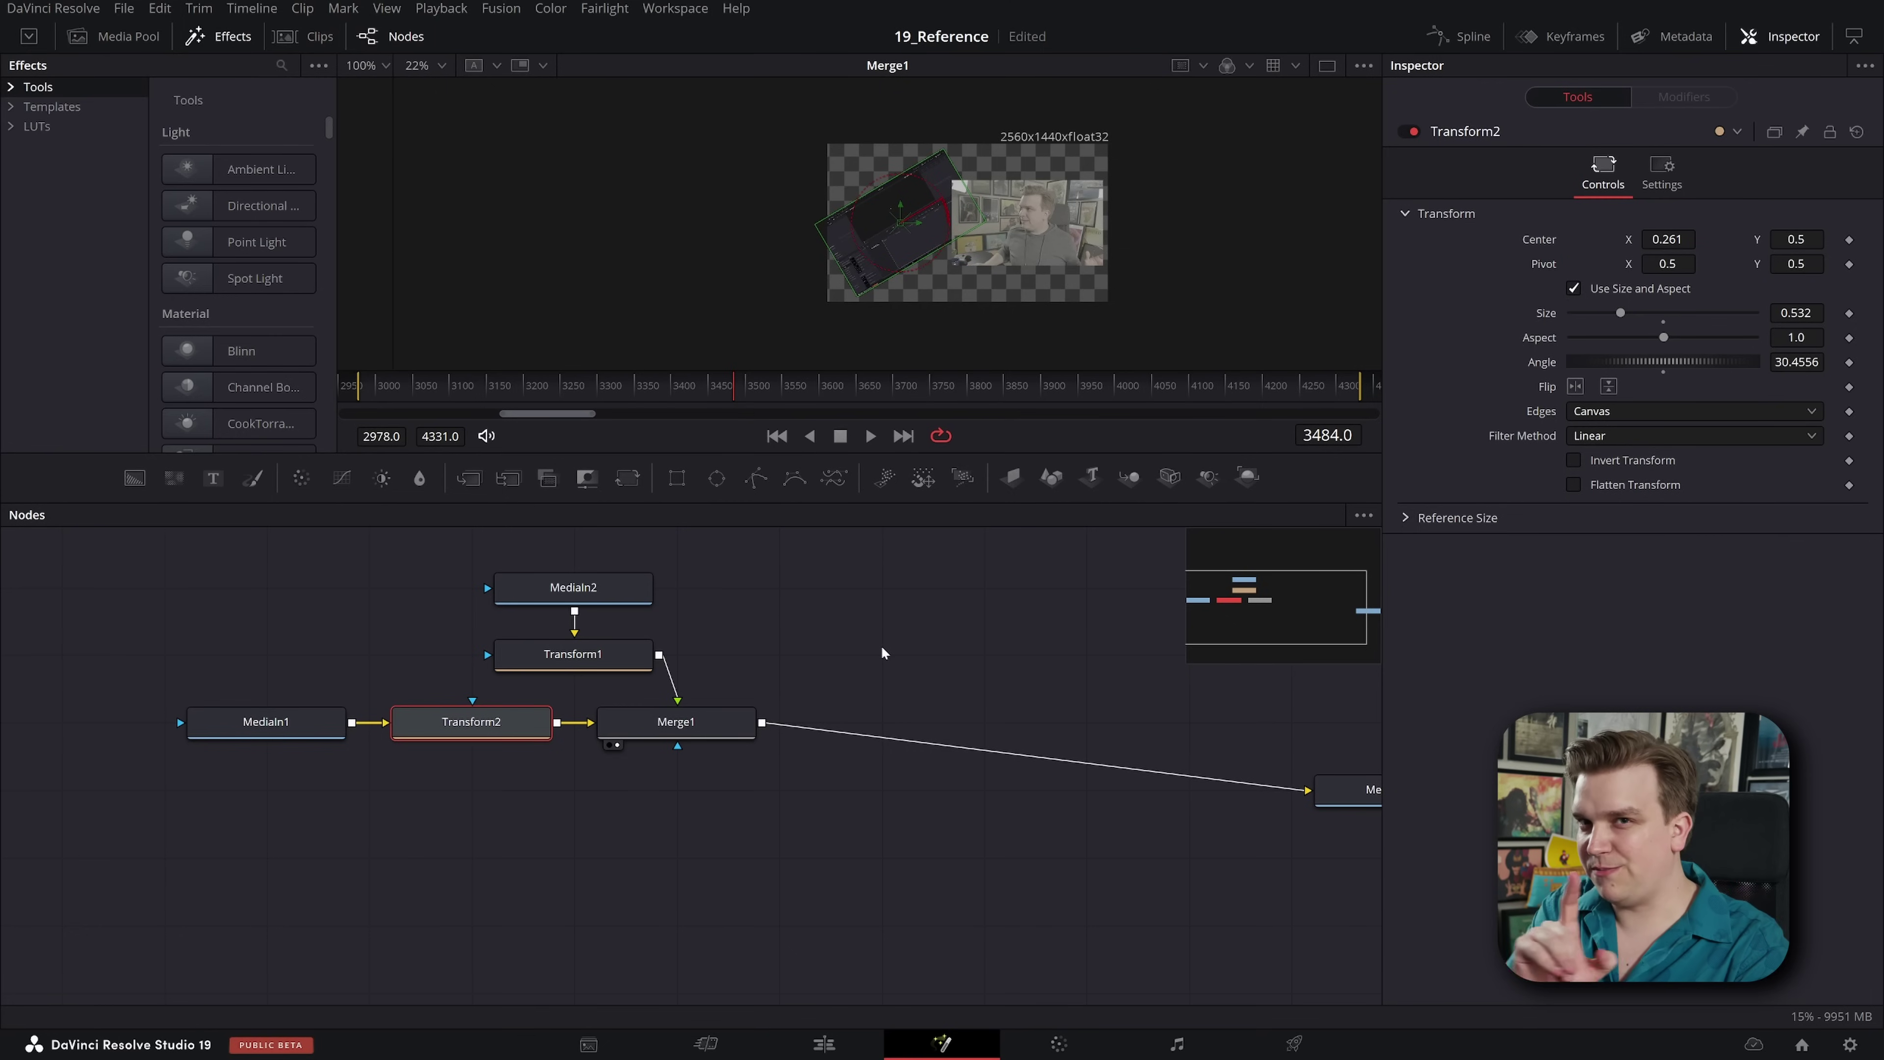
key("ctrl+s")
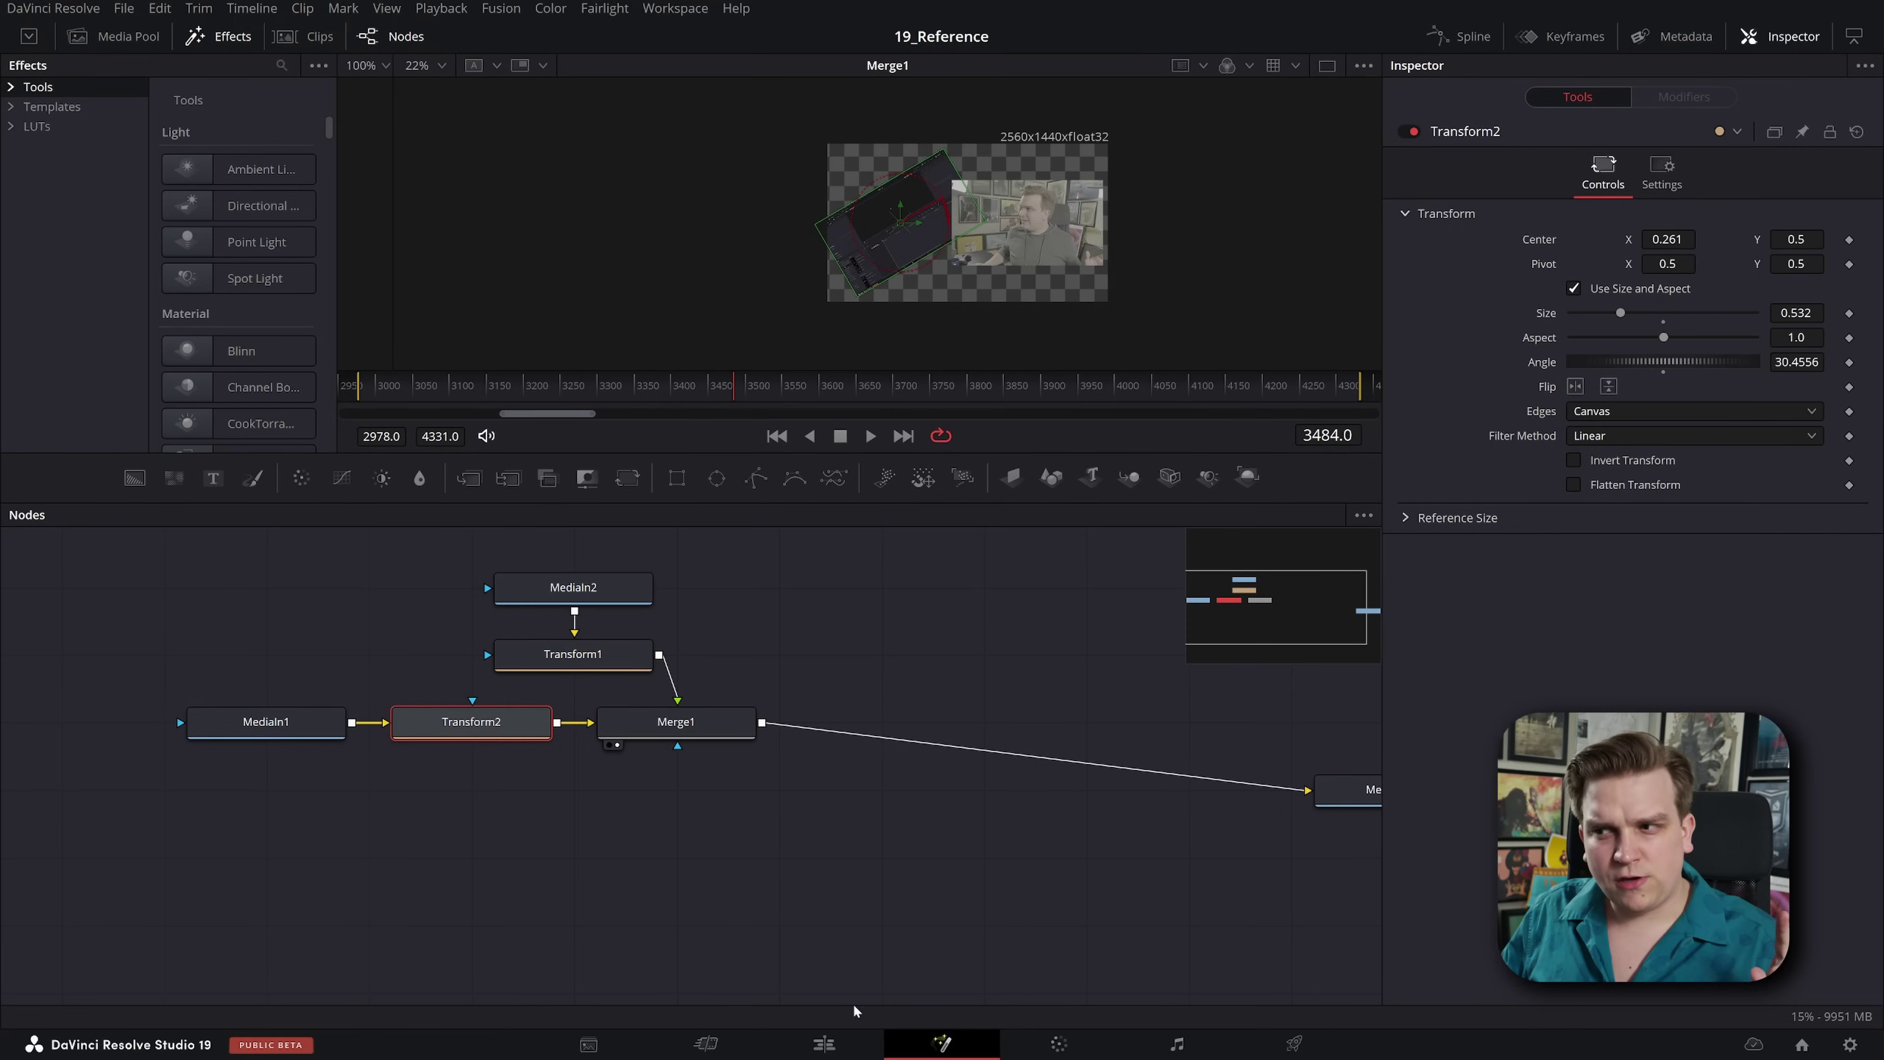
Step: Disable and re-enable the stacked P1001181.MP4 clip on Video 2 in the edit timeline to compare the output
left_click(824, 1044)
key("j")
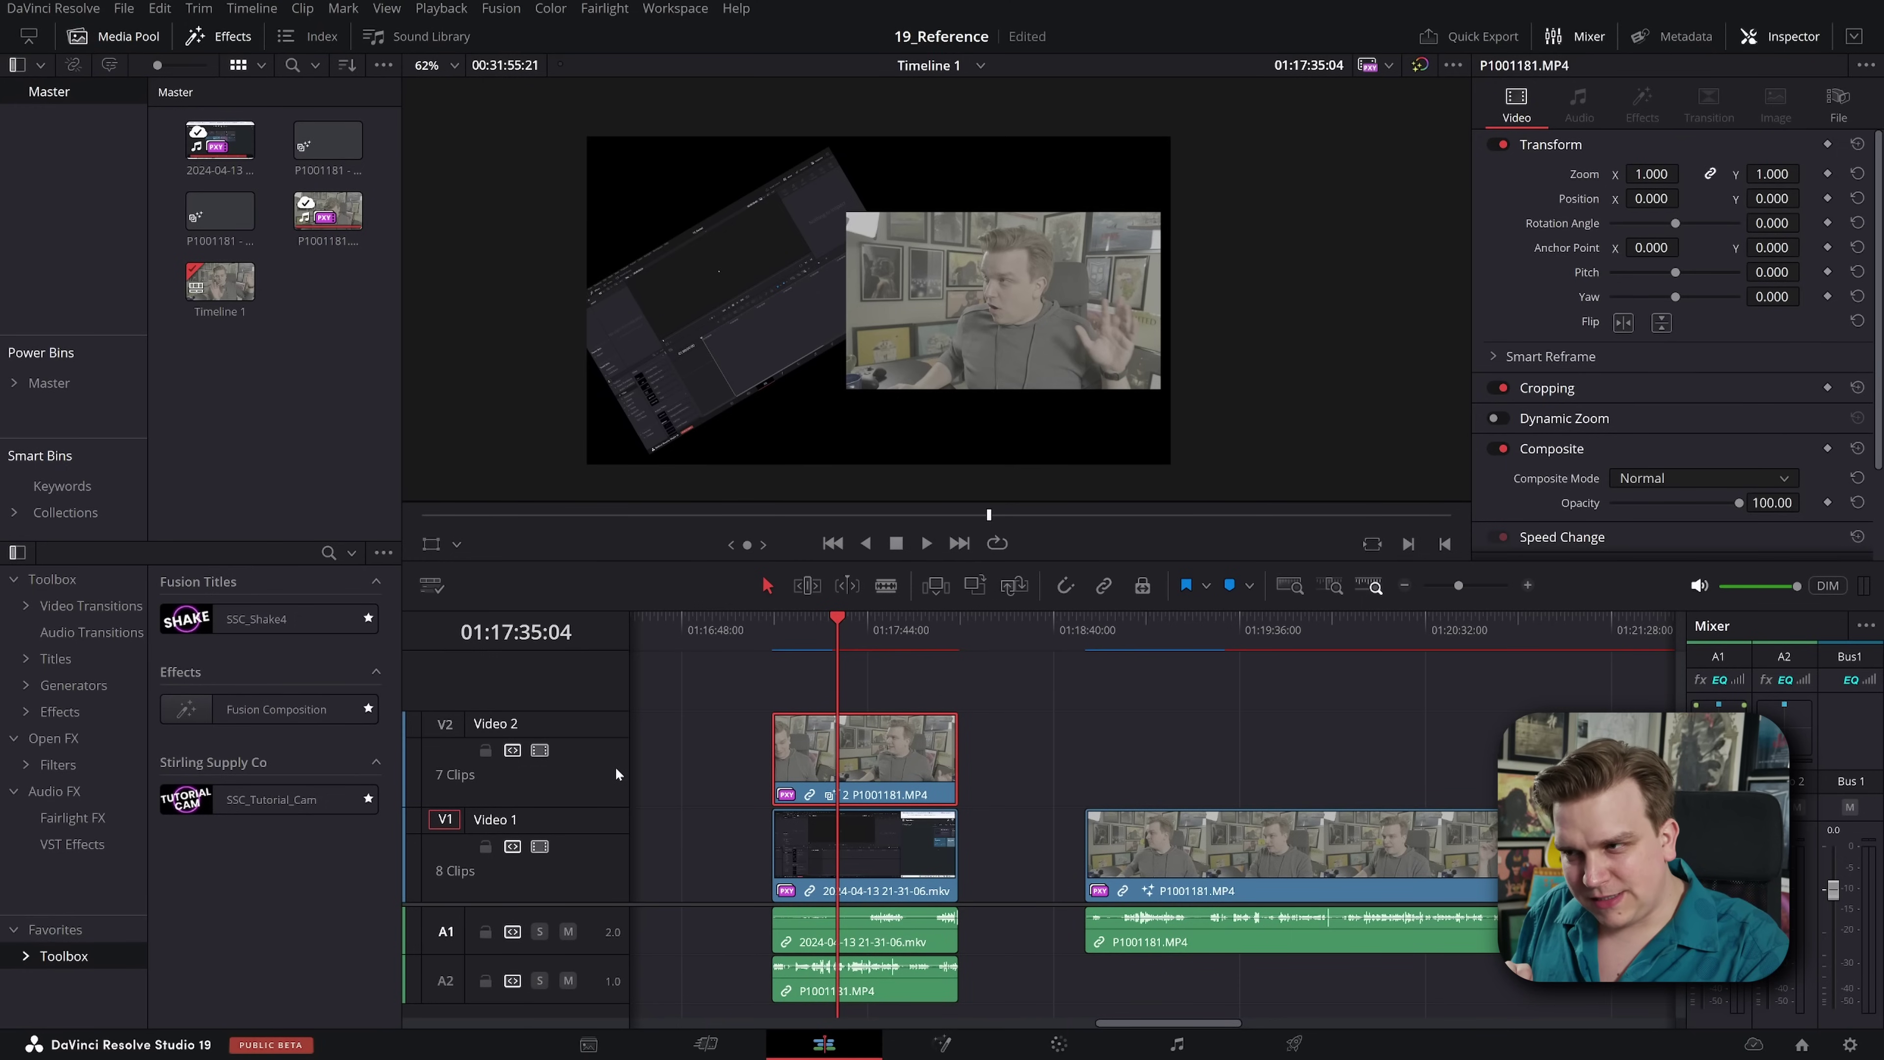
key("d")
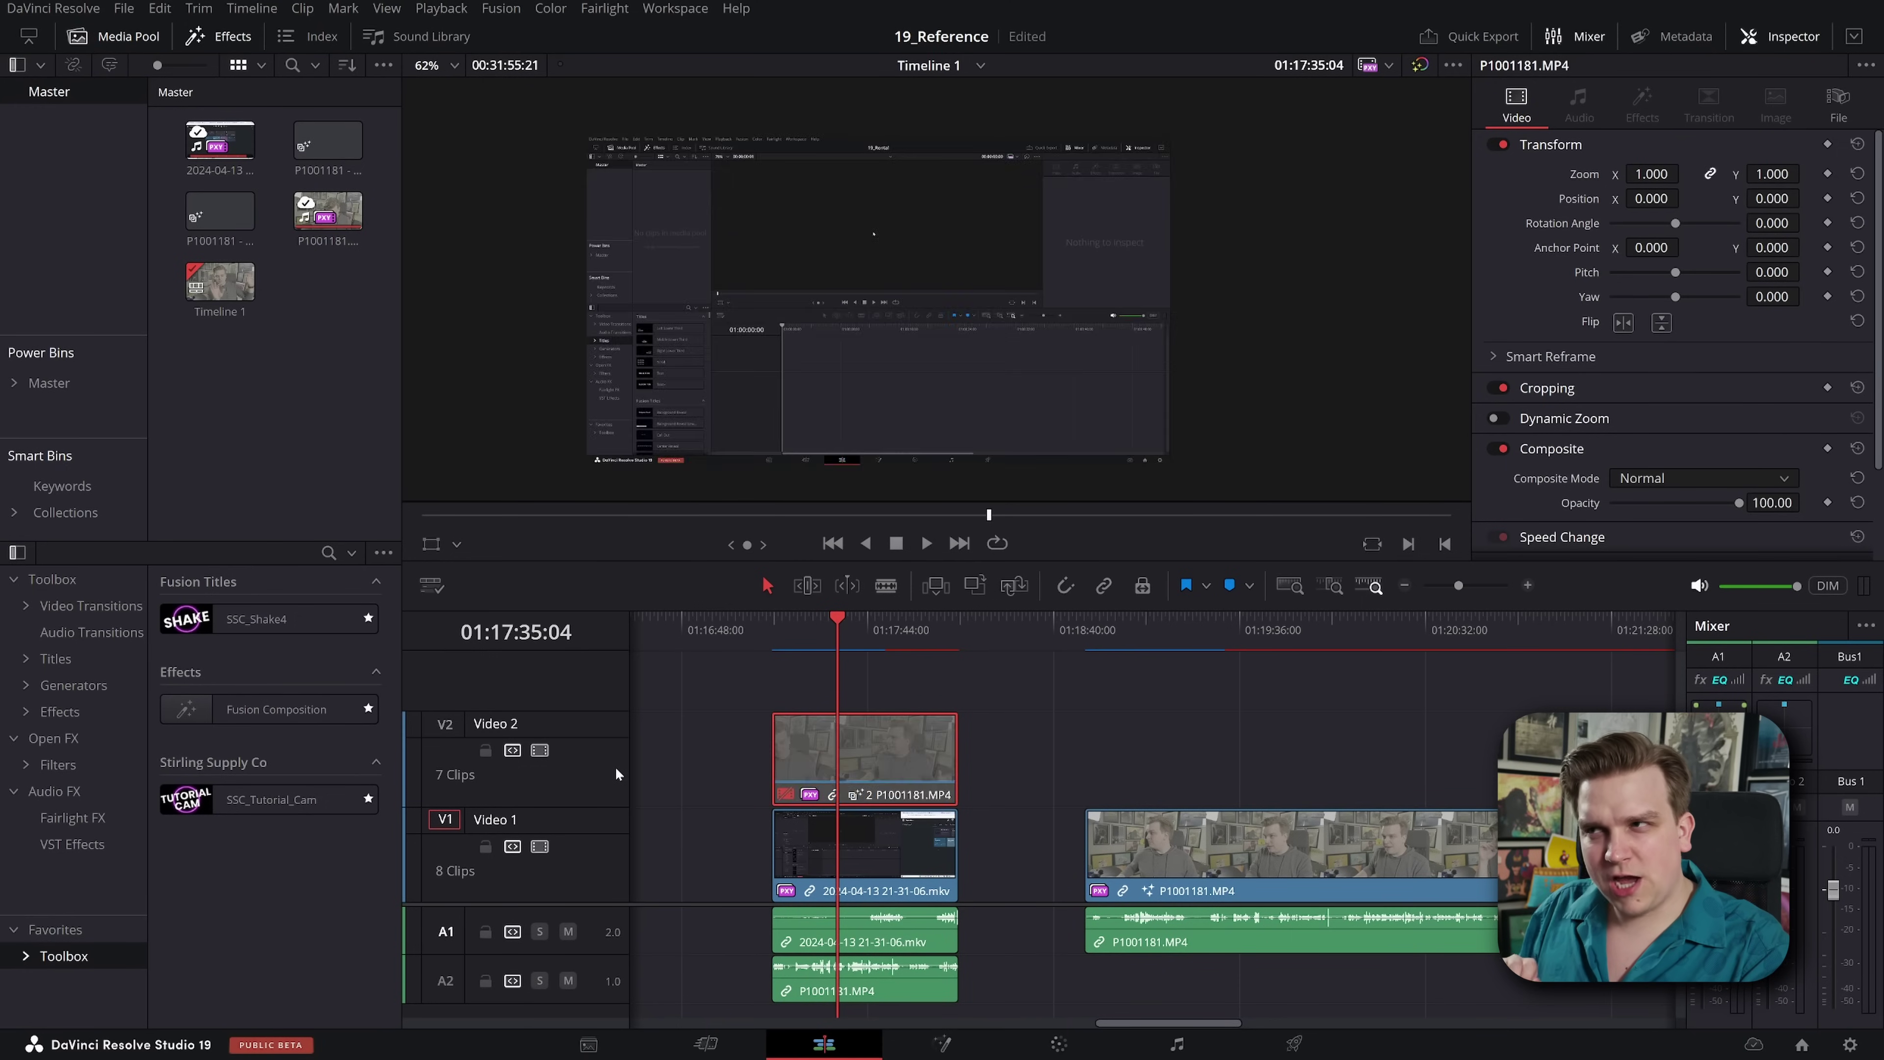
double_click(784, 861)
left_click(829, 619)
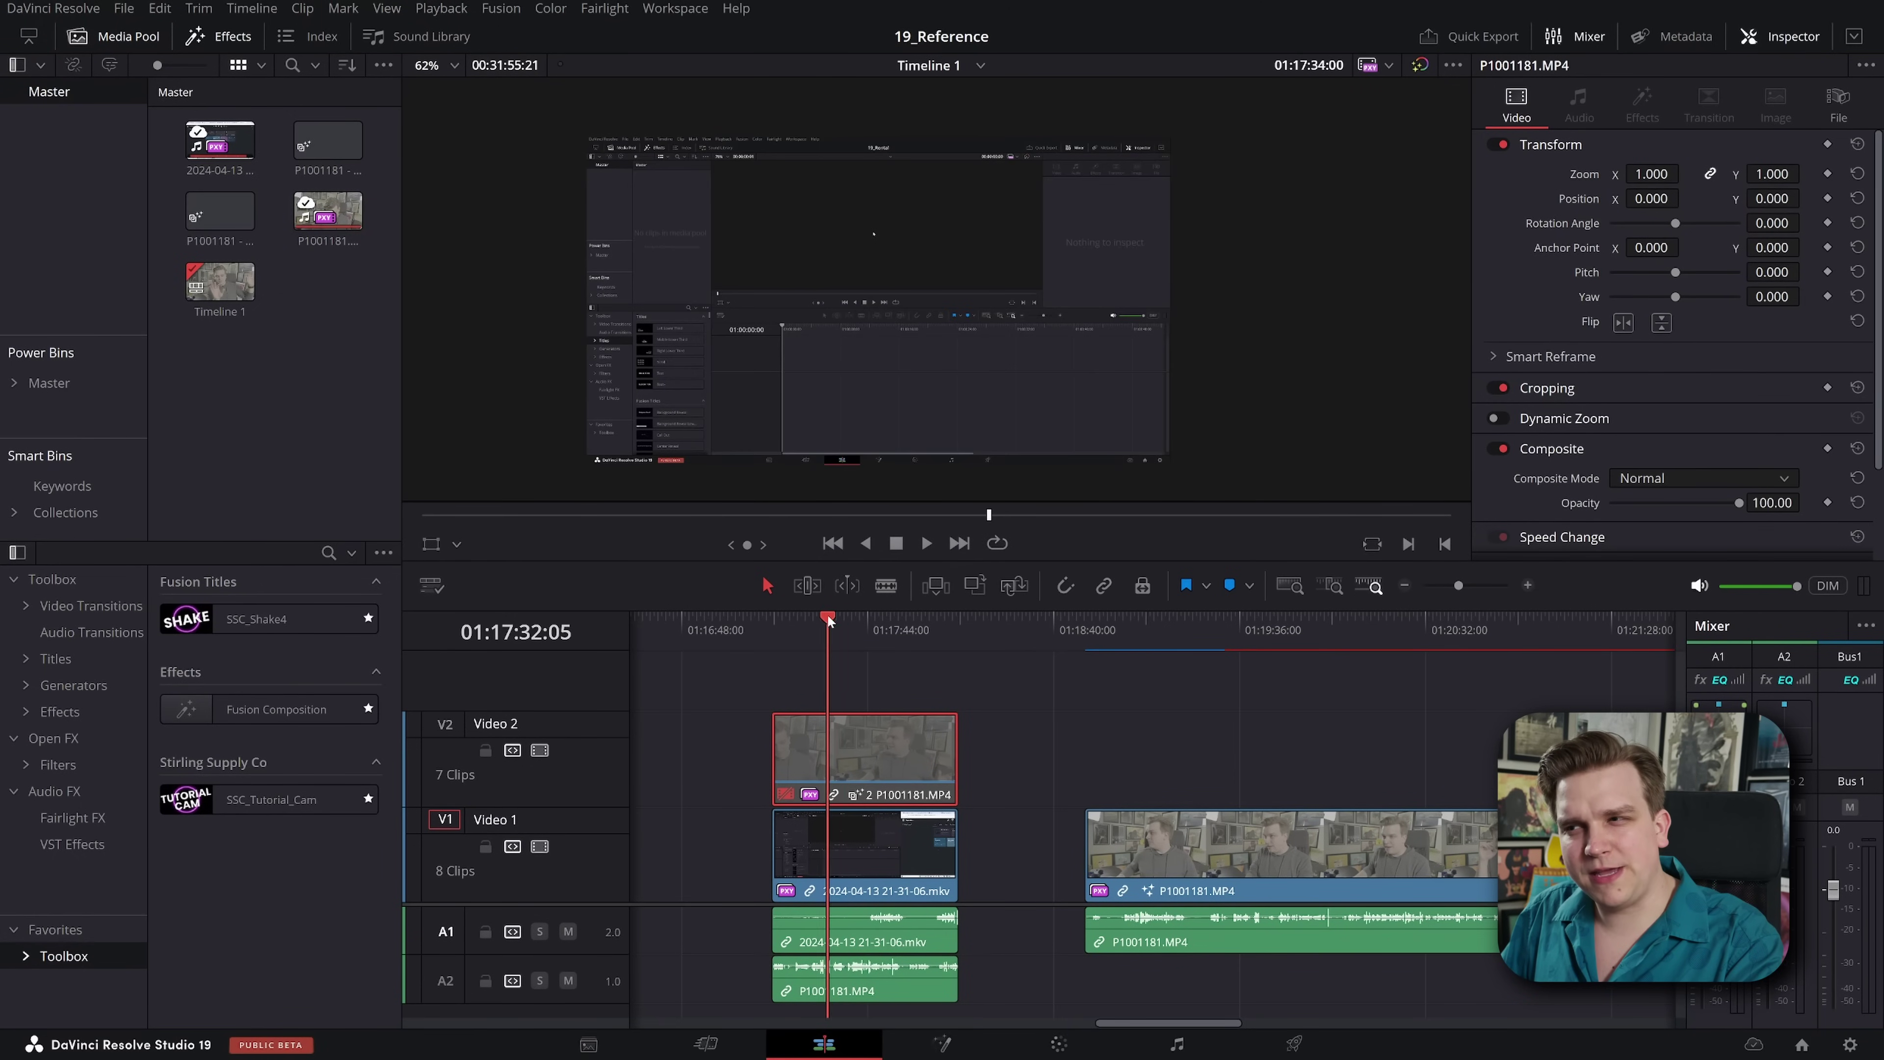
key("d")
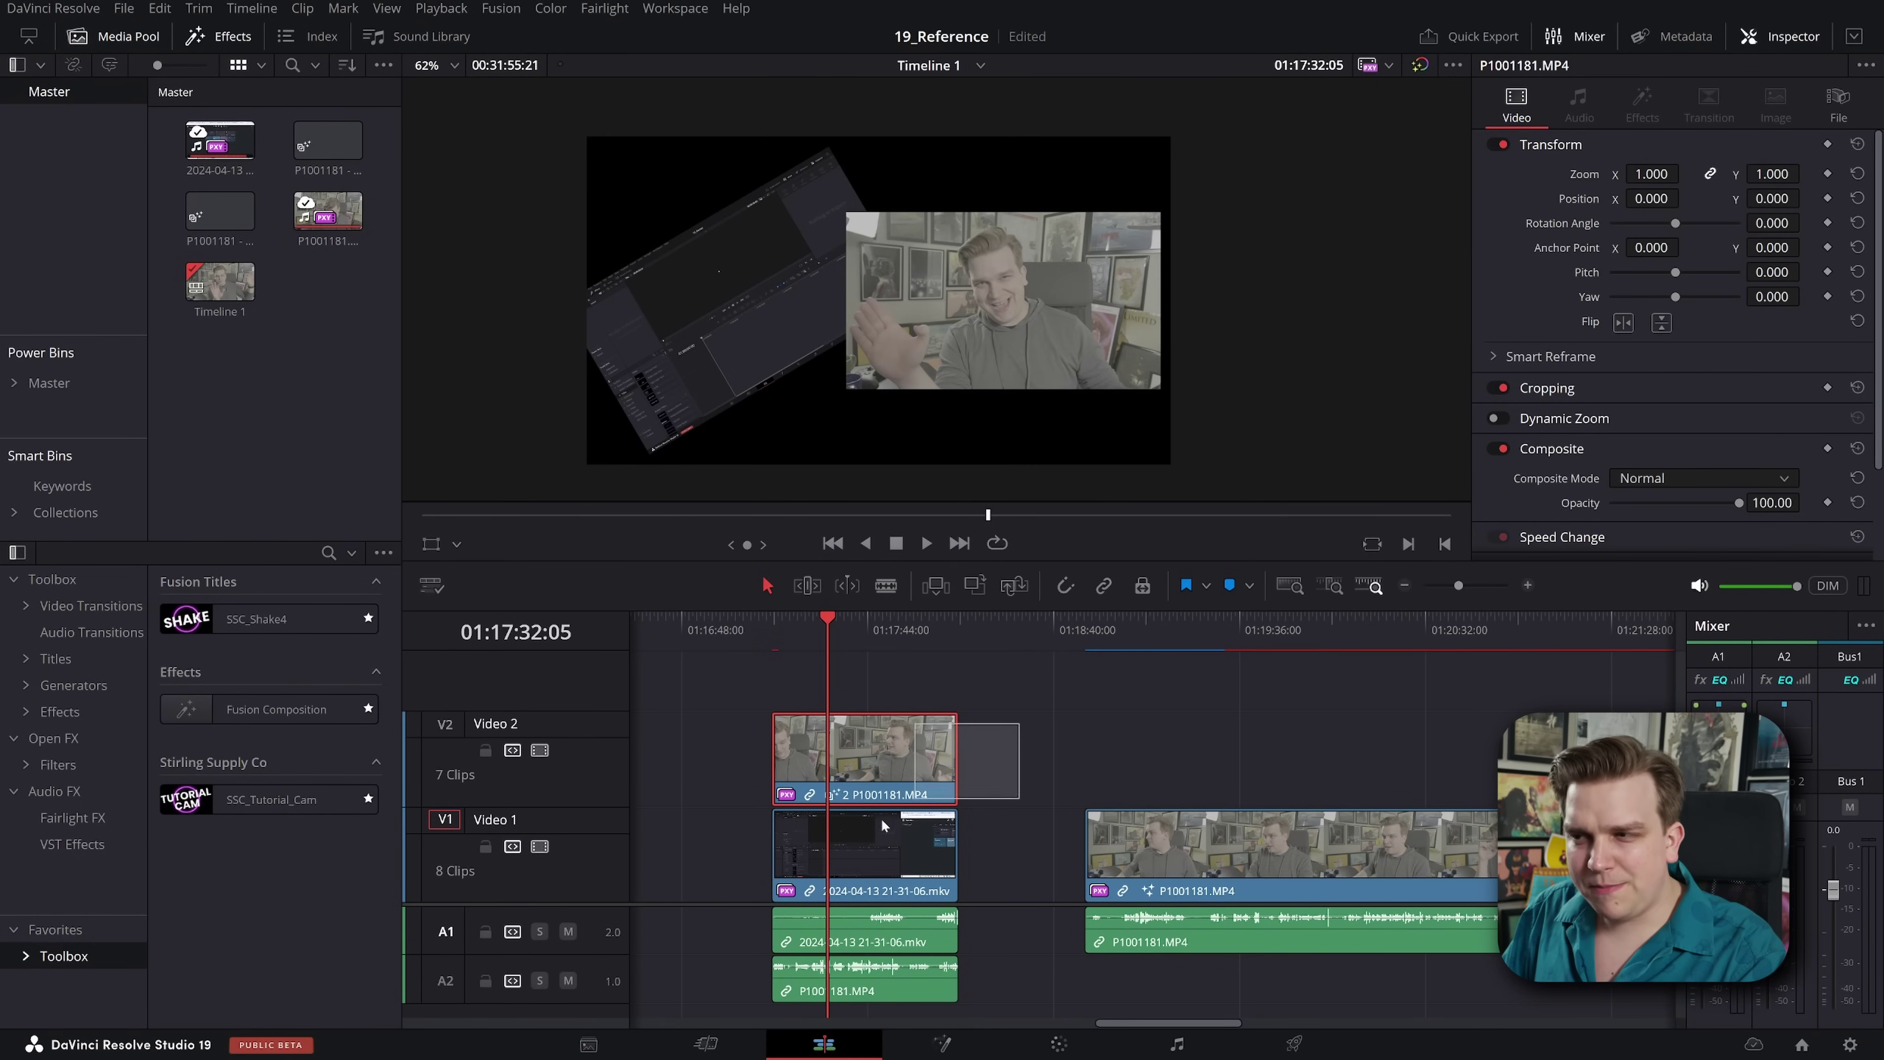
Step: Move both stacked video clips up one track and slide the lone P1001181.MP4 video clip beneath them on Video 1
left_click(864, 846, "ctrl")
left_click_drag(864, 845, 862, 794)
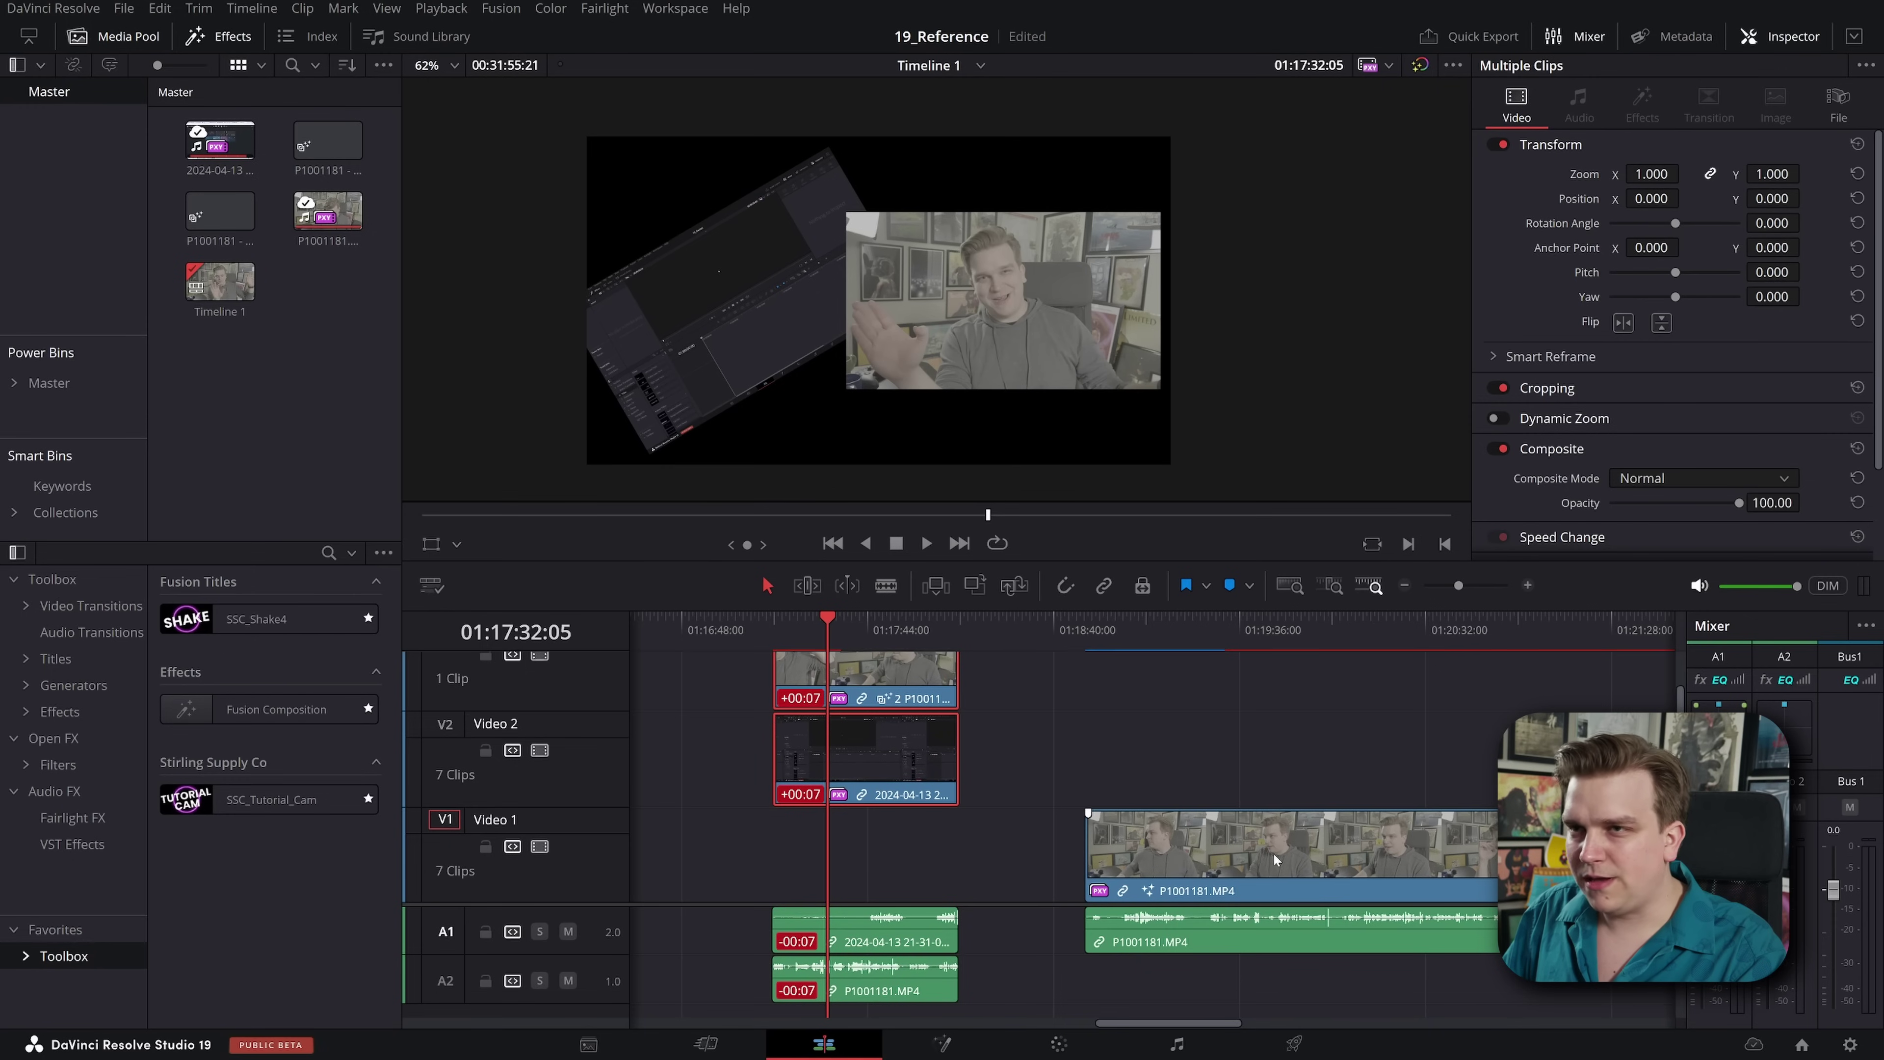
left_click_drag(1260, 846, 884, 846)
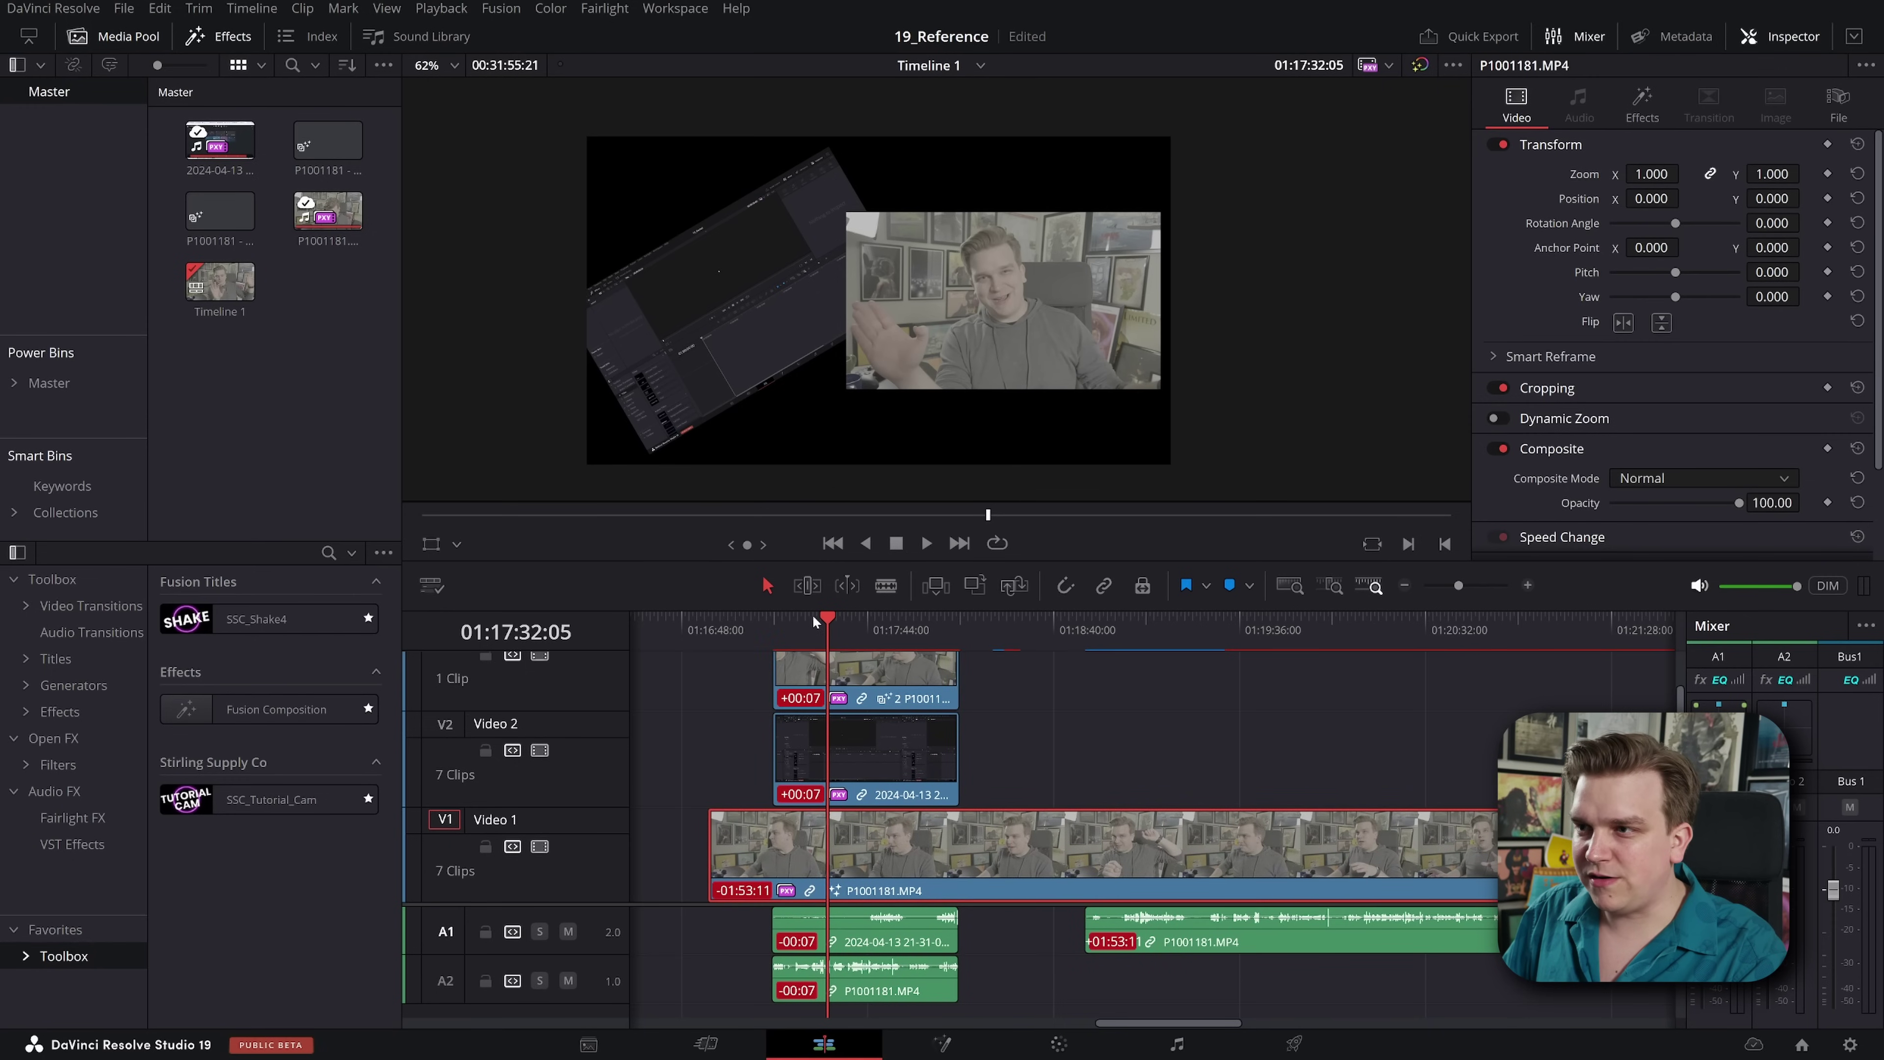
left_click(764, 623)
left_click_drag(767, 629, 826, 629)
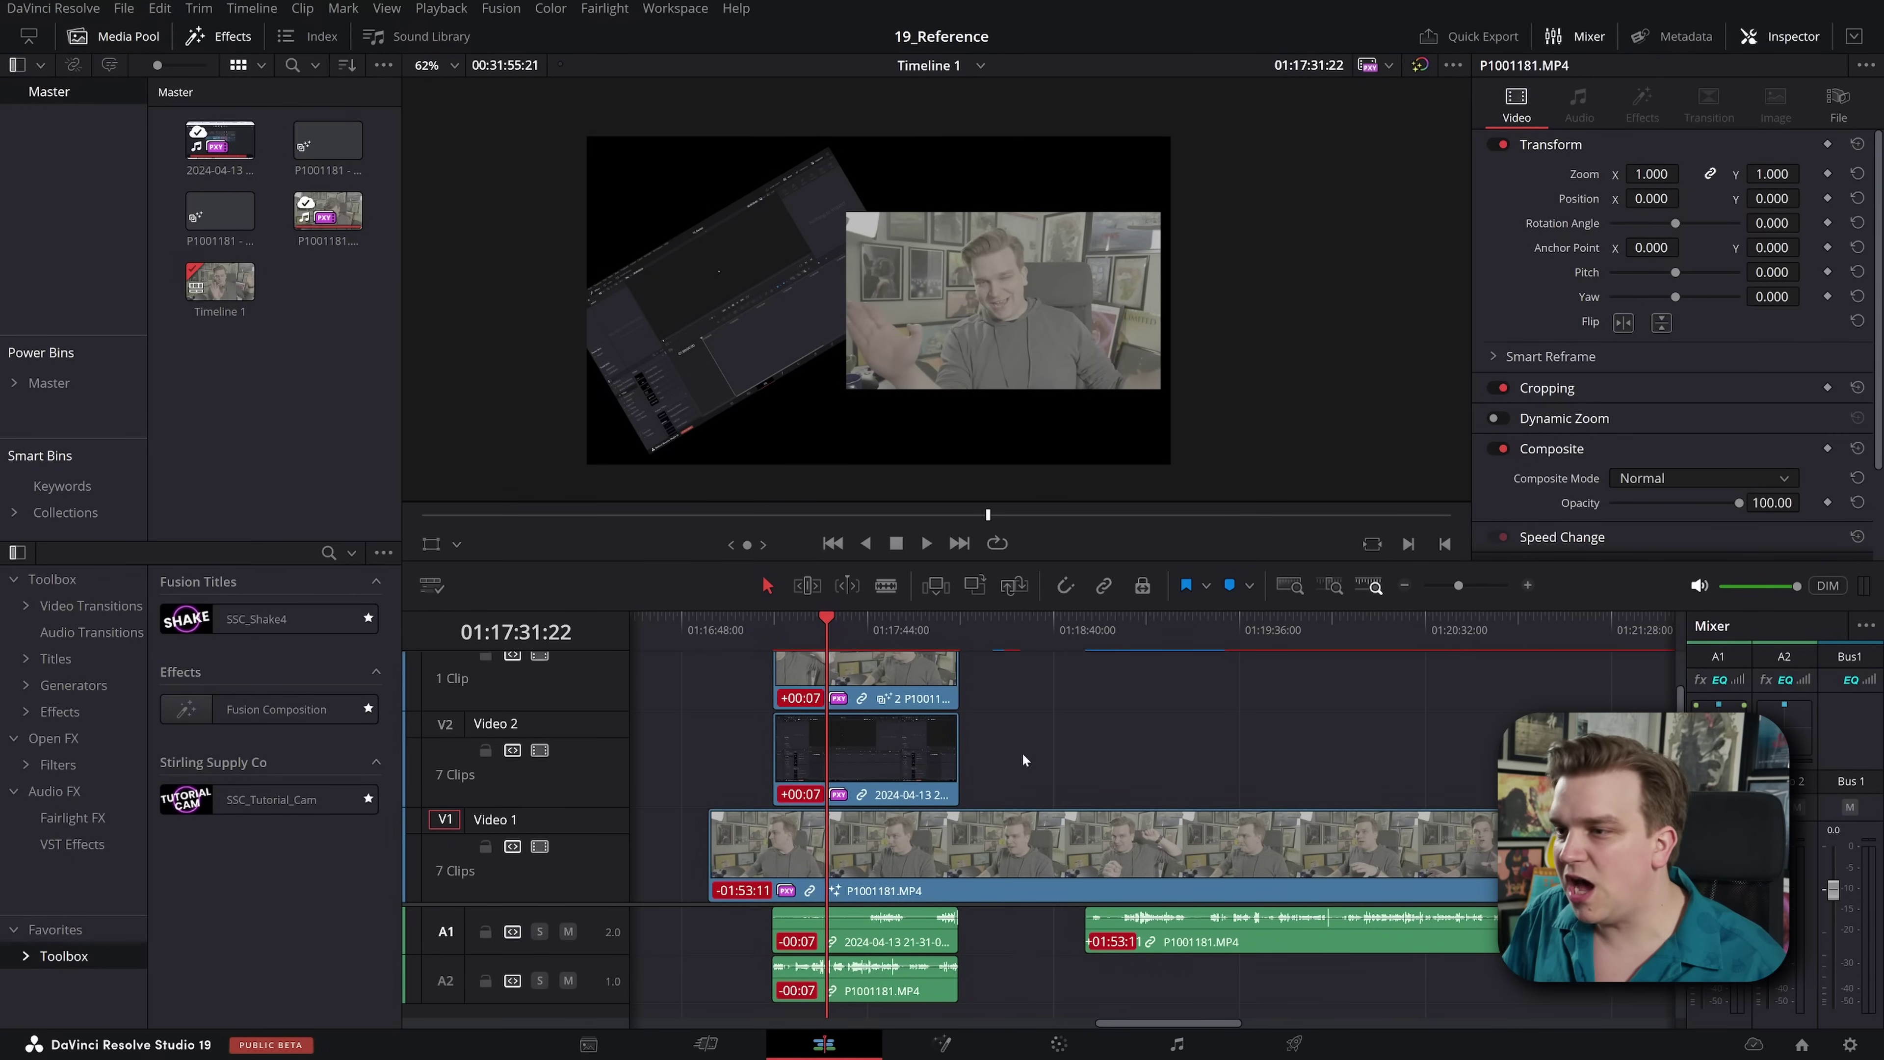
Step: Check the raised stack's composition in Fusion, and shift the Video 1 clip to a 01:48:12 offset from its audio
key("shift+5")
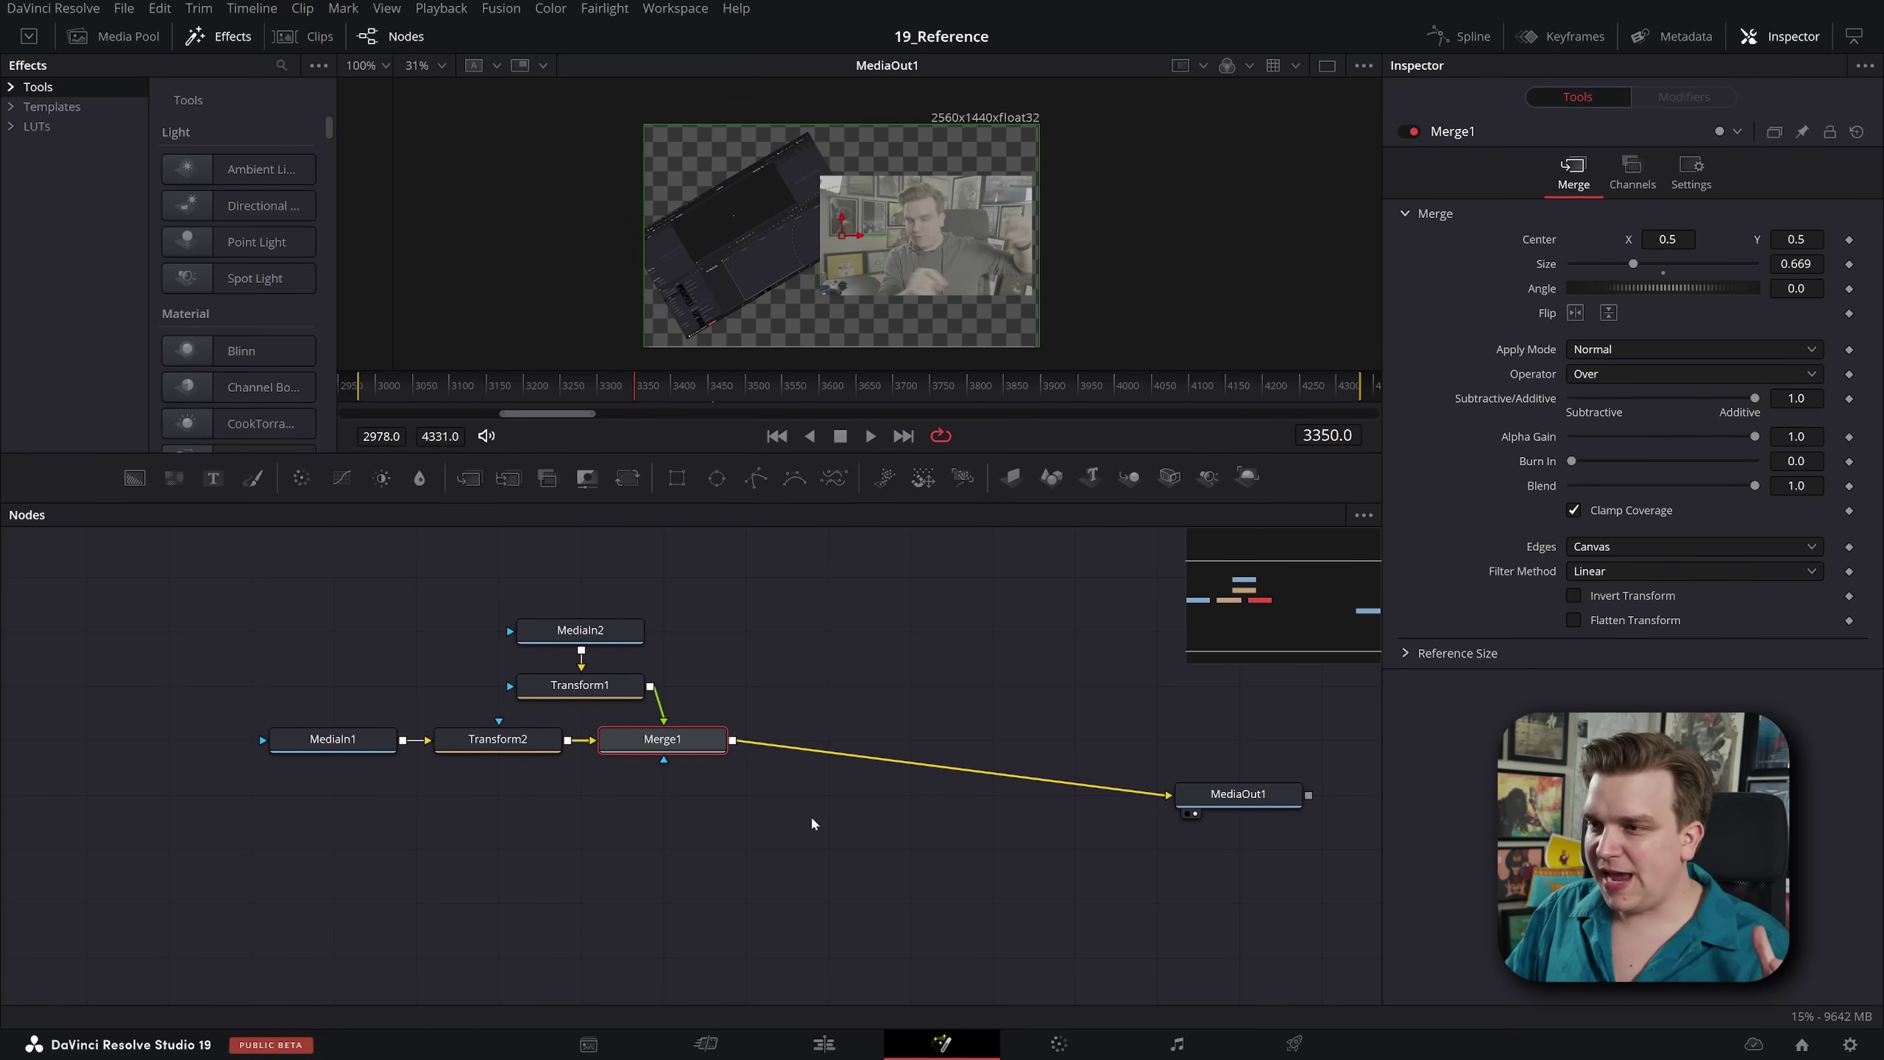
left_click(824, 1044)
left_click_drag(839, 636, 784, 629)
left_click_drag(1228, 887, 913, 887)
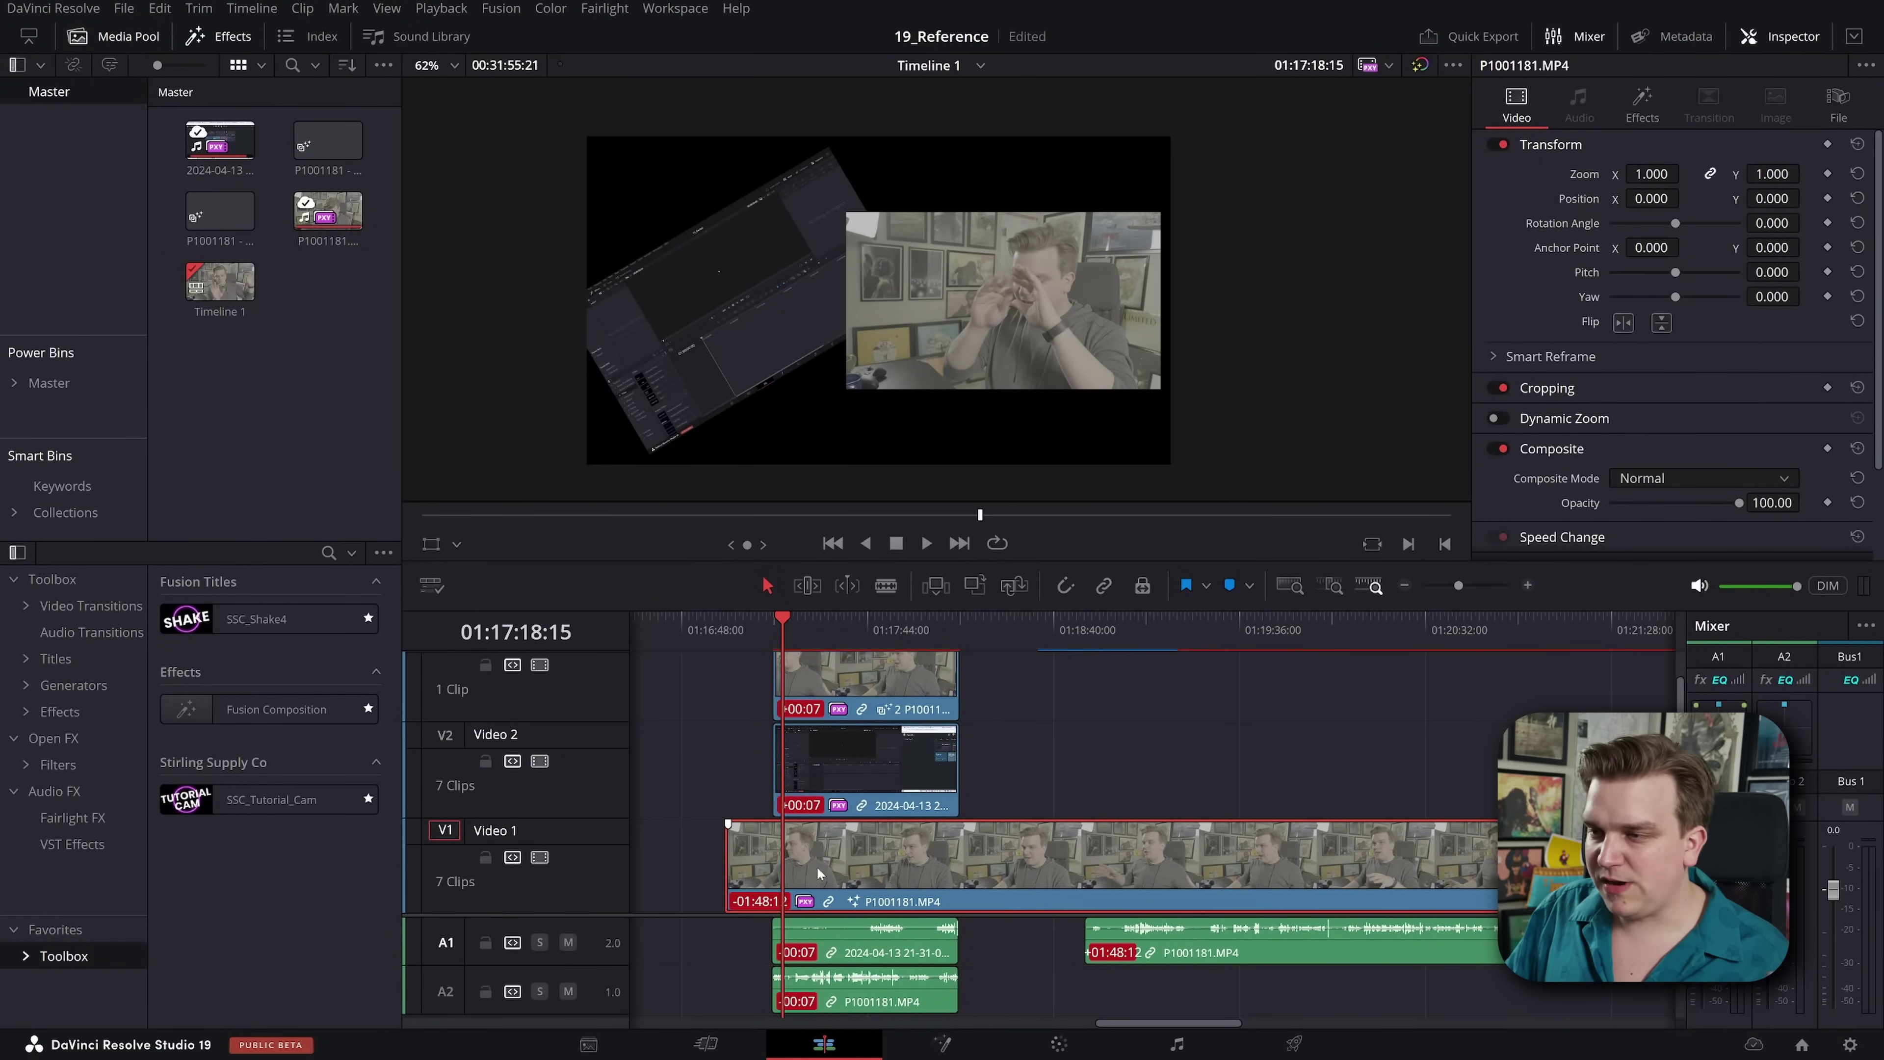
Step: Trim the start of the P1001181.MP4 clip on Video 1 to 01:22:58:18, clear of the stacked clips
left_click_drag(836, 629, 1165, 686)
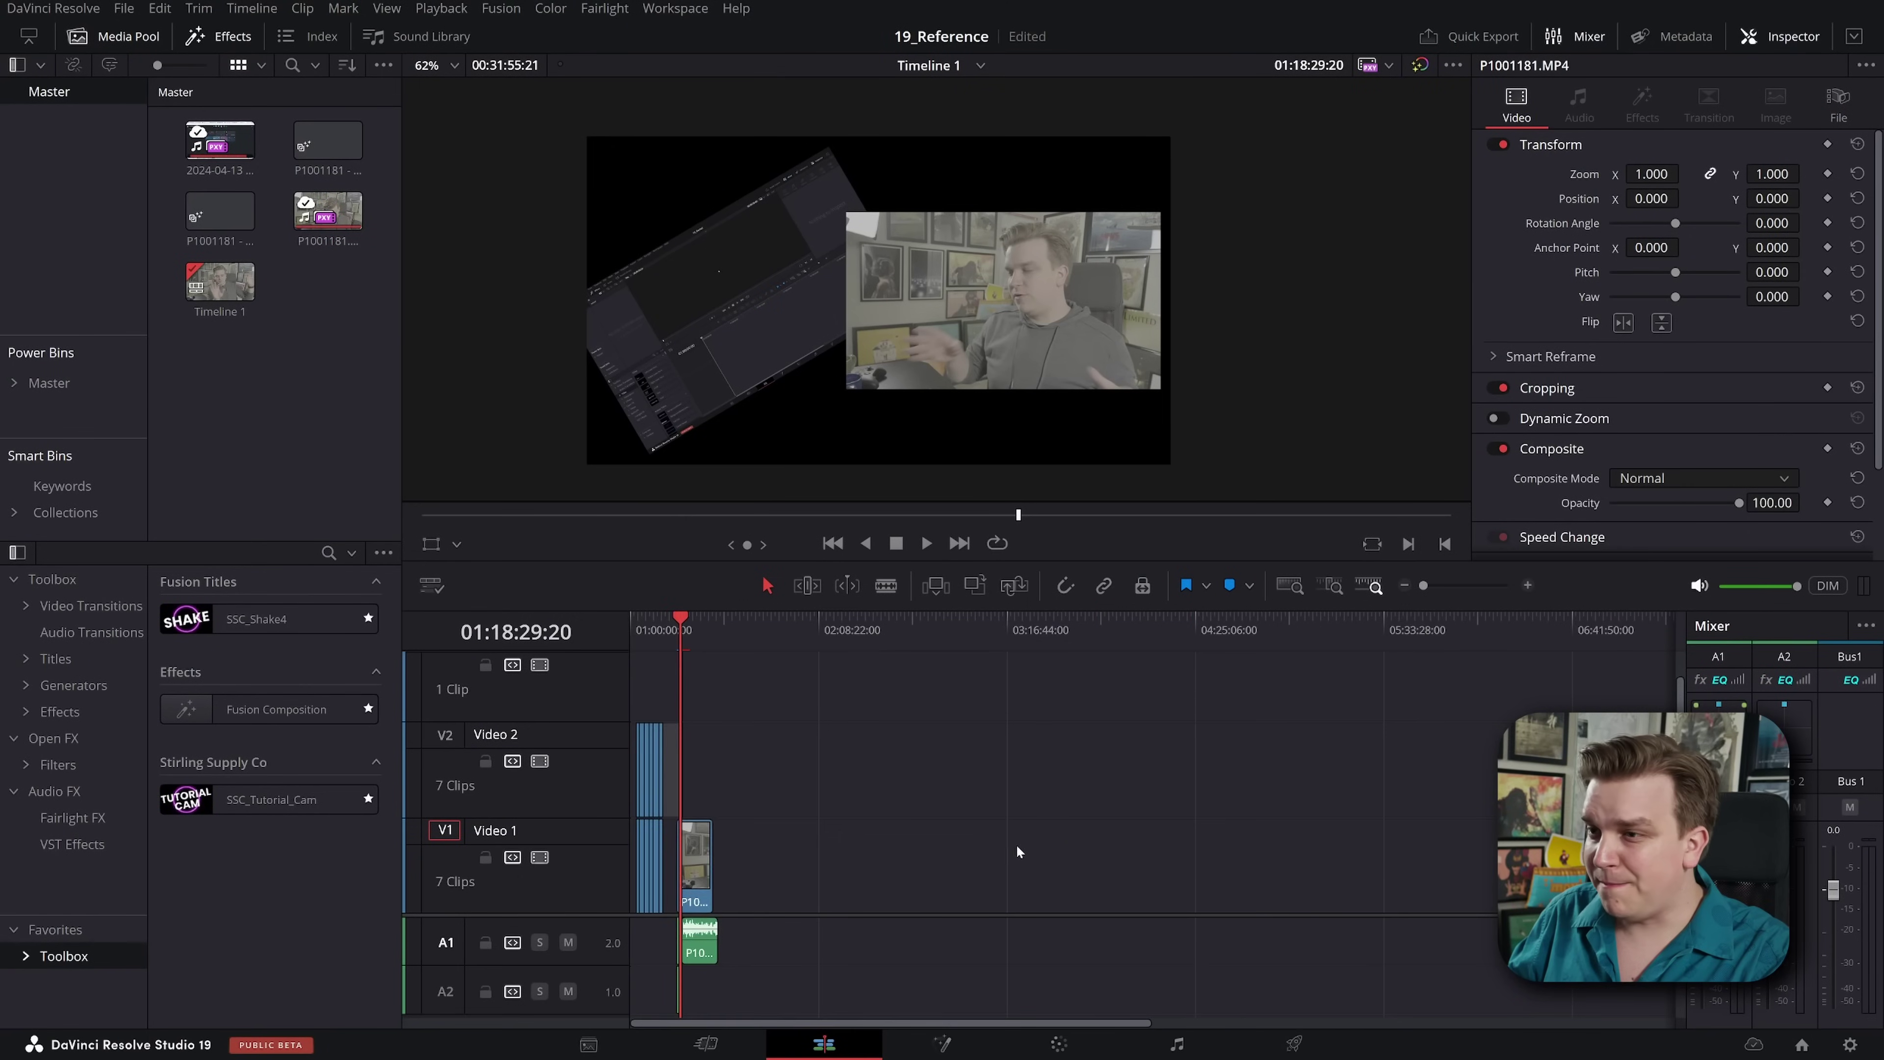
scroll(1016, 844, "up", 3)
scroll(1102, 802, "down", 3)
left_click(1064, 621)
key("shift+[")
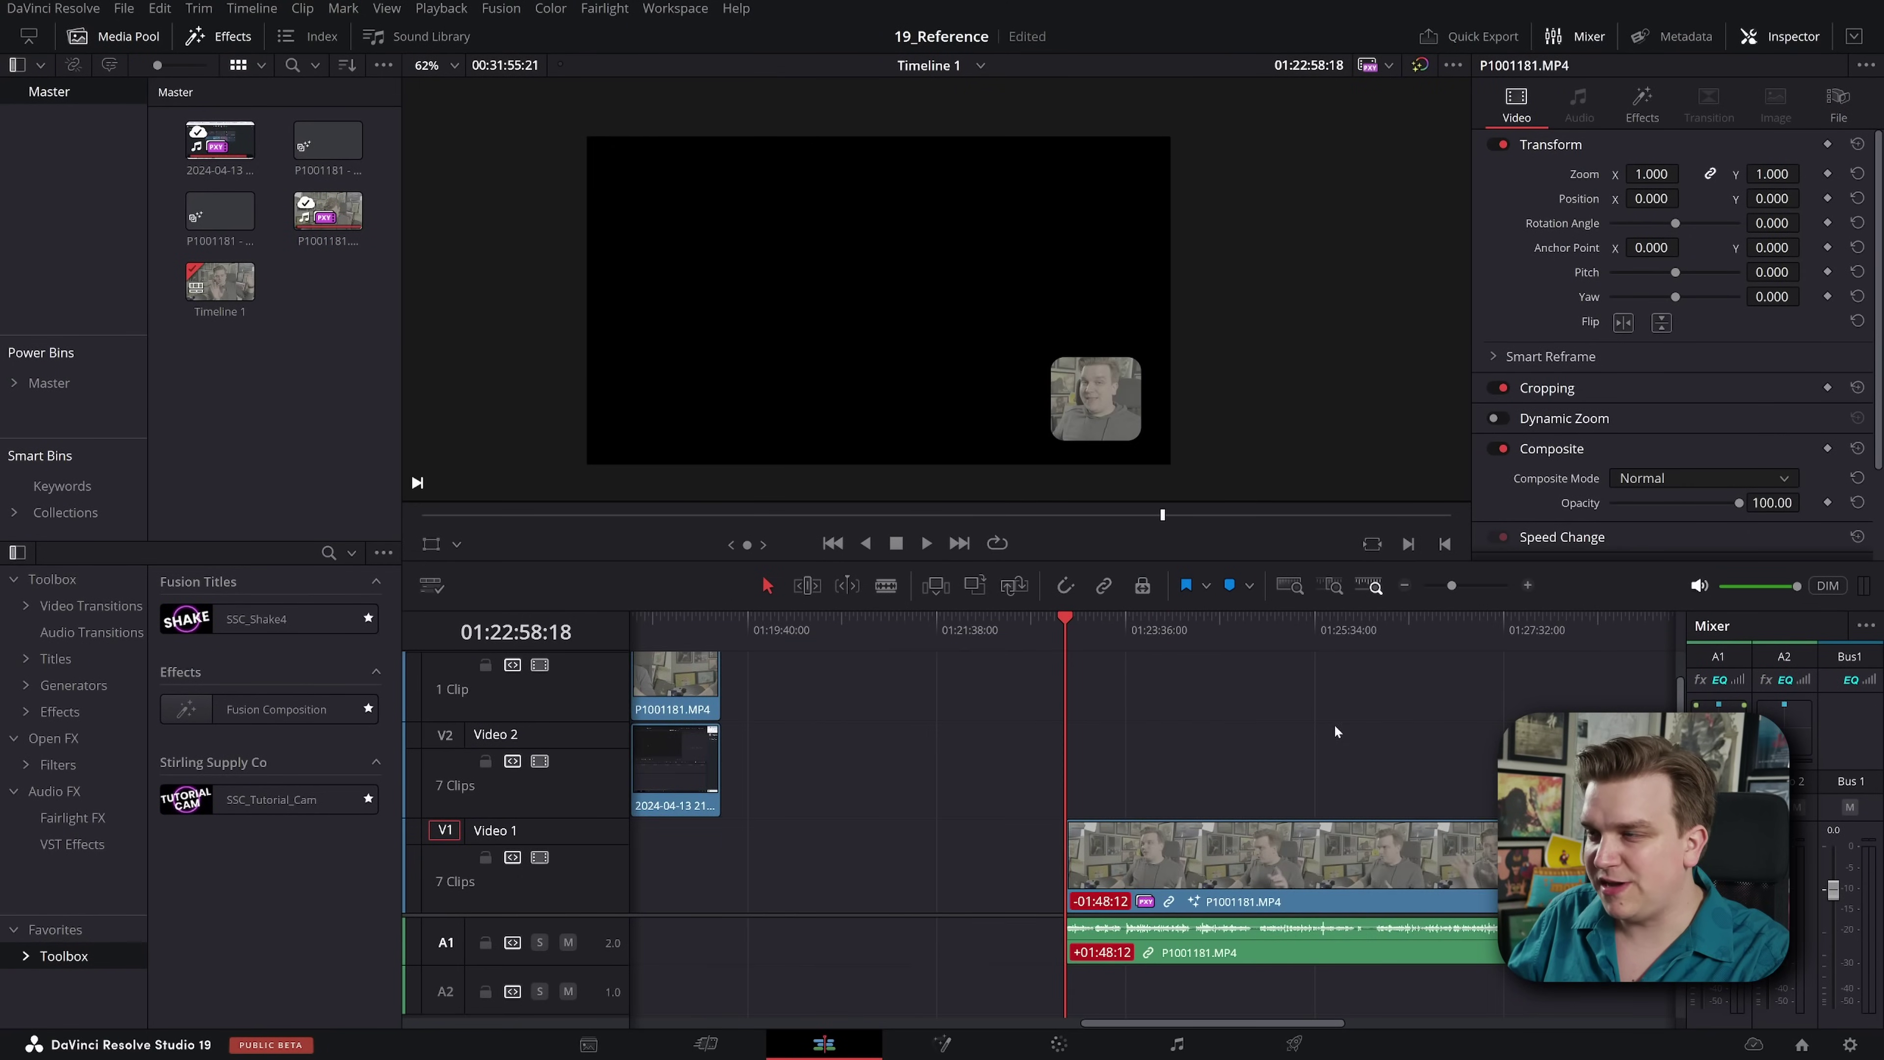
Step: Add the P1001181.MP4 clip from the Media Pool to Video 1 in the empty stretch near 02:47 and check its composition options
scroll(952, 637, "right", 3)
left_click(952, 636)
scroll(1097, 784, "down", 5)
double_click(362, 226)
left_click_drag(362, 226, 927, 858)
left_click(931, 627)
scroll(890, 705, "up", 3)
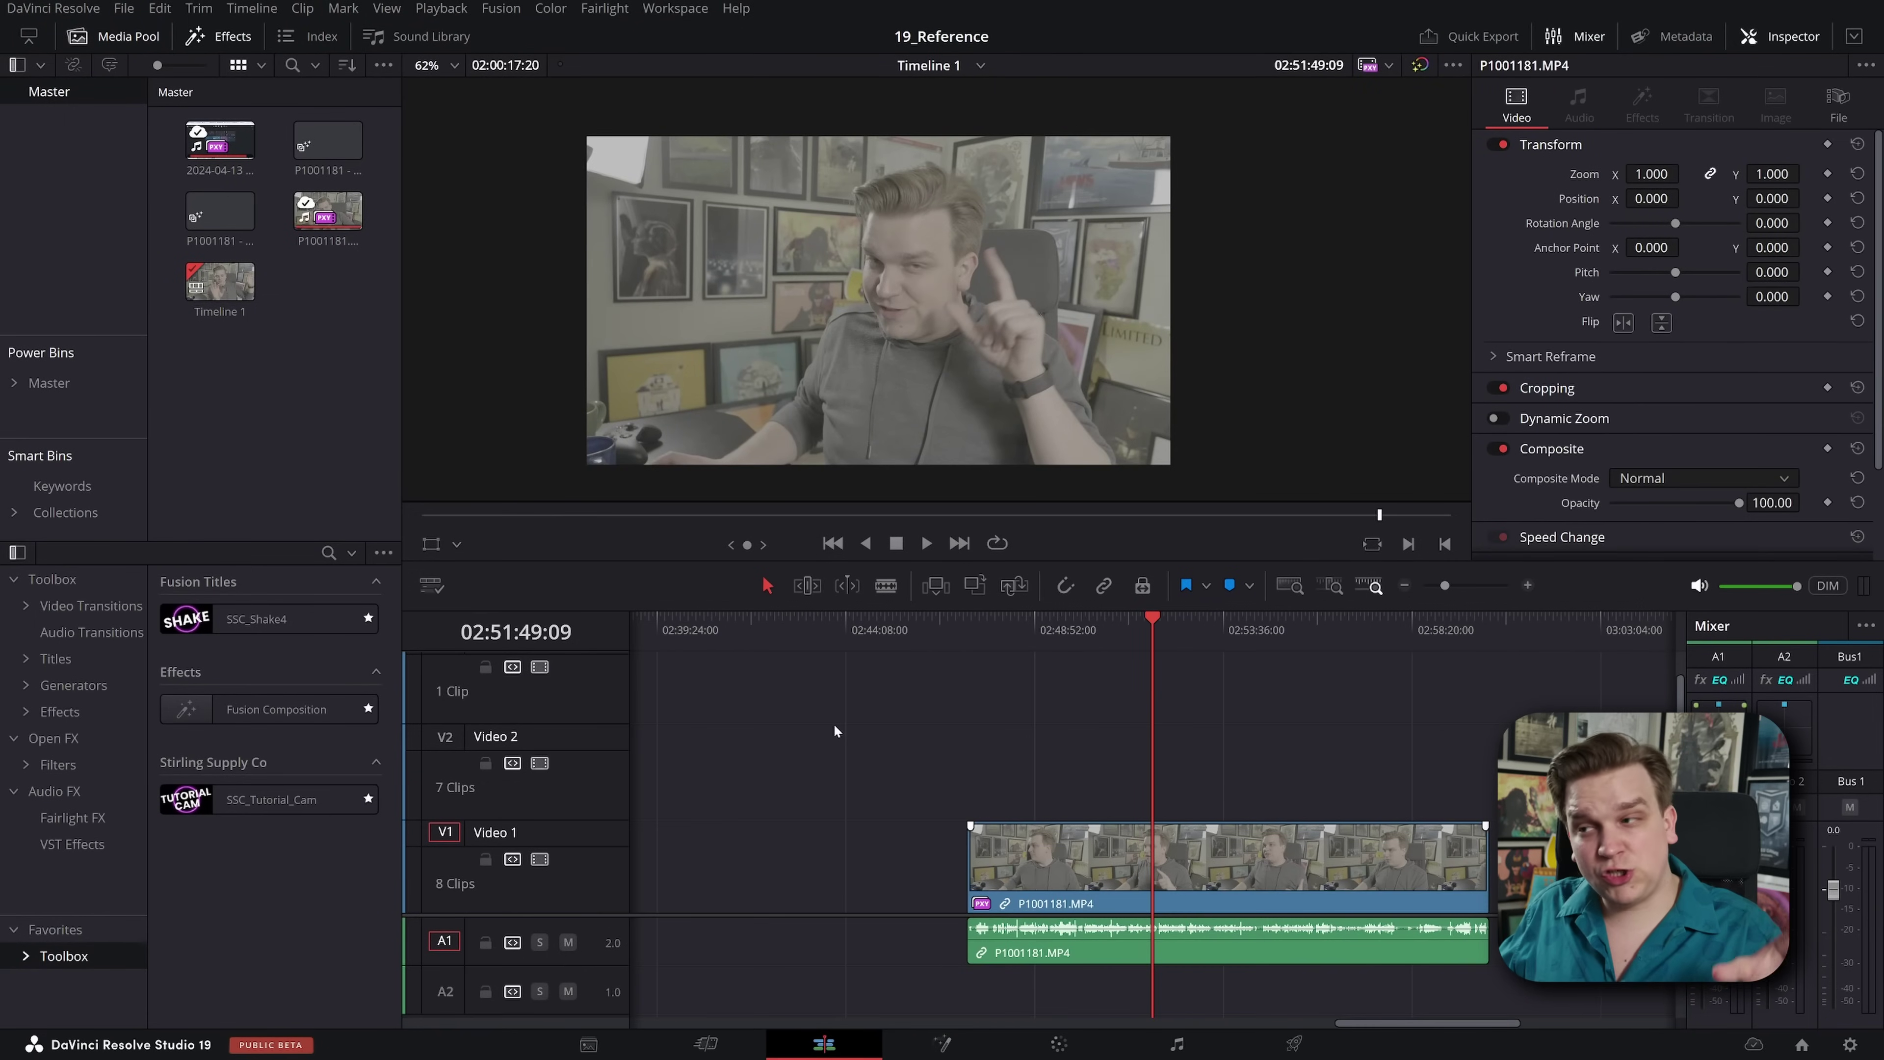
right_click(1080, 863)
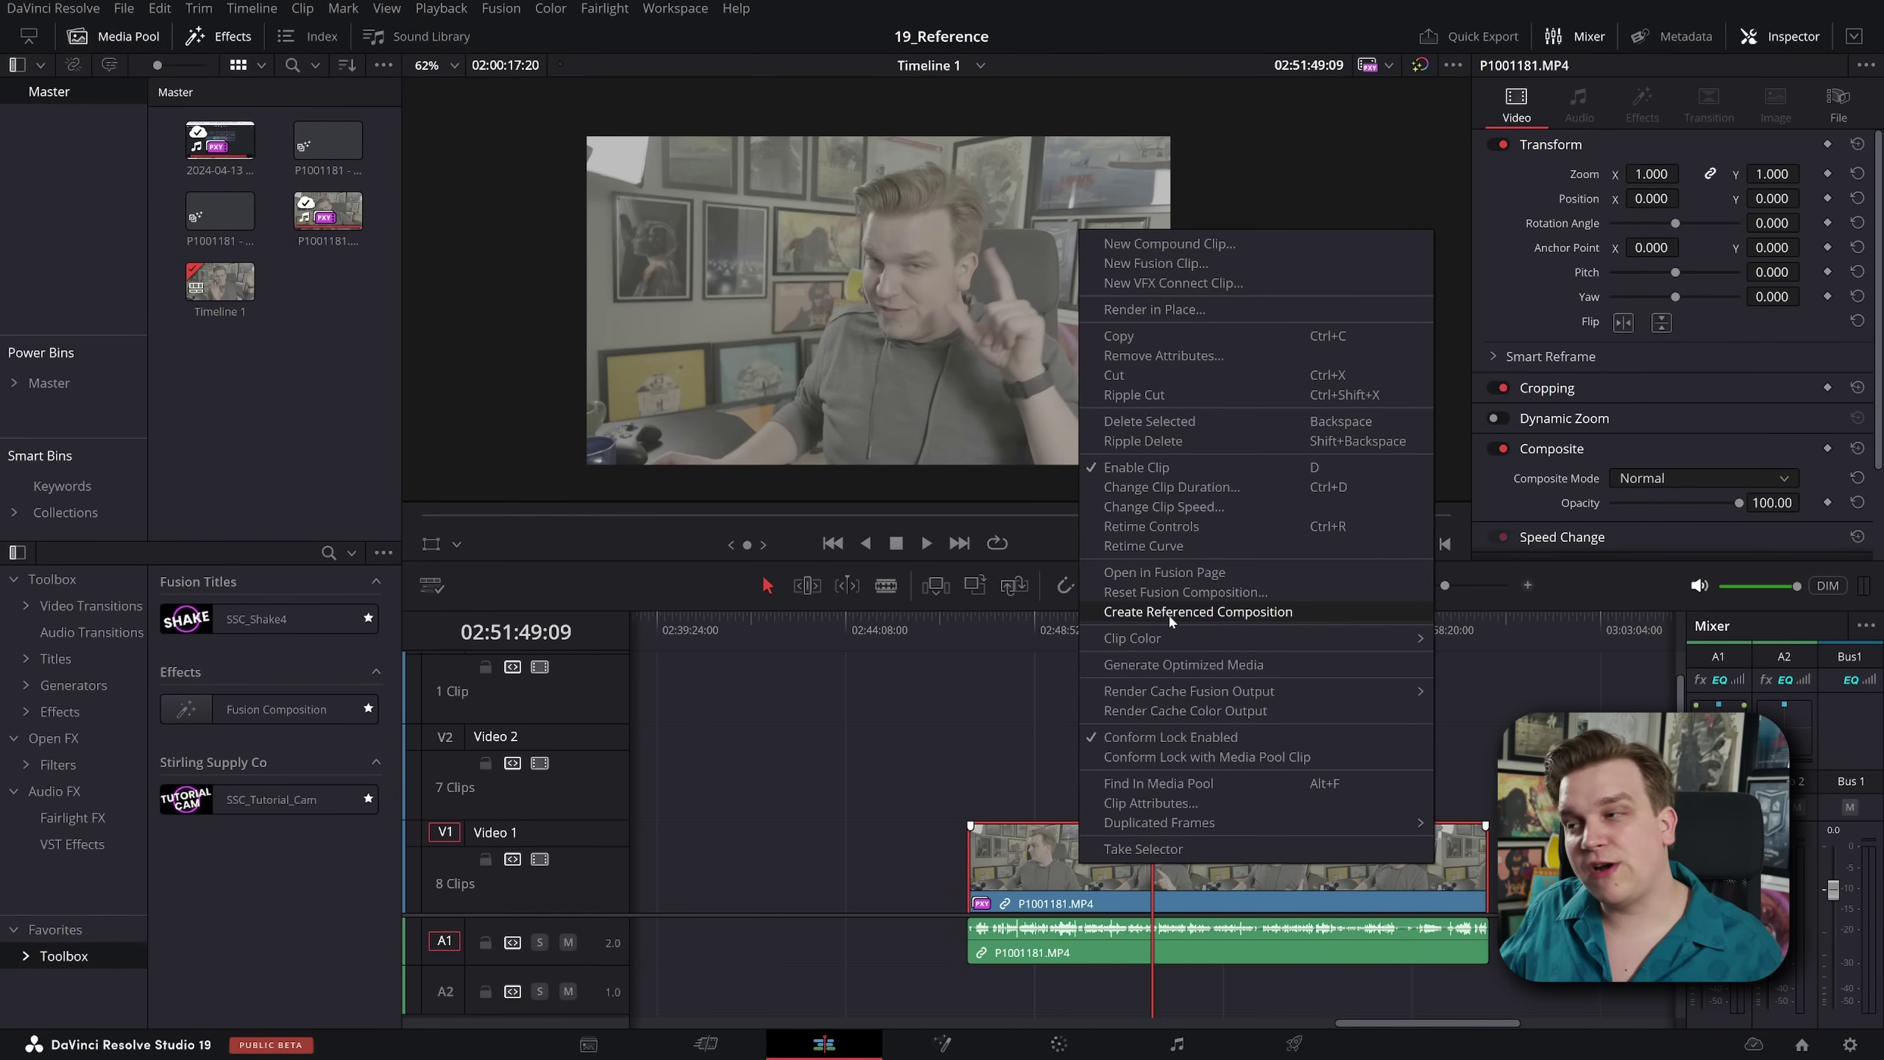
left_click(940, 720)
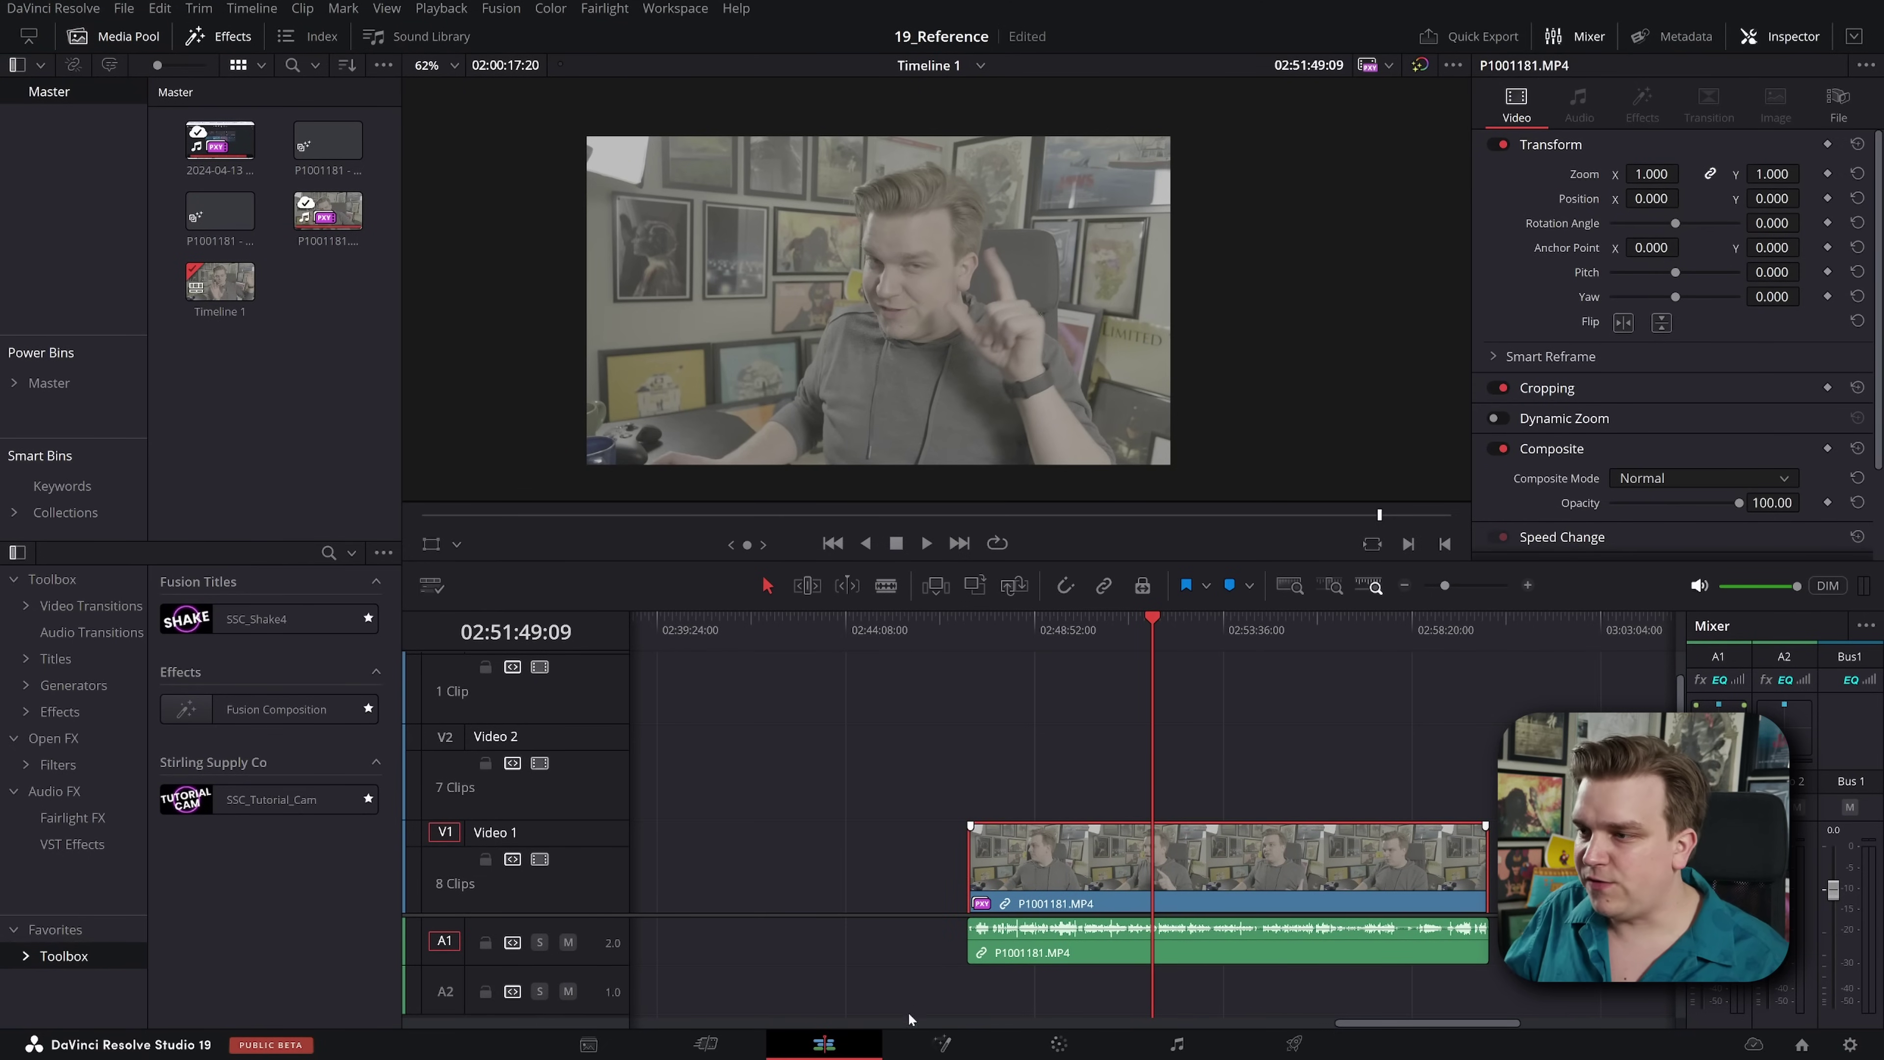
Step: In the new clip's Fusion composition, add a Merge after MediaIn1 and connect an Ellipse to its foreground input
left_click(942, 1044)
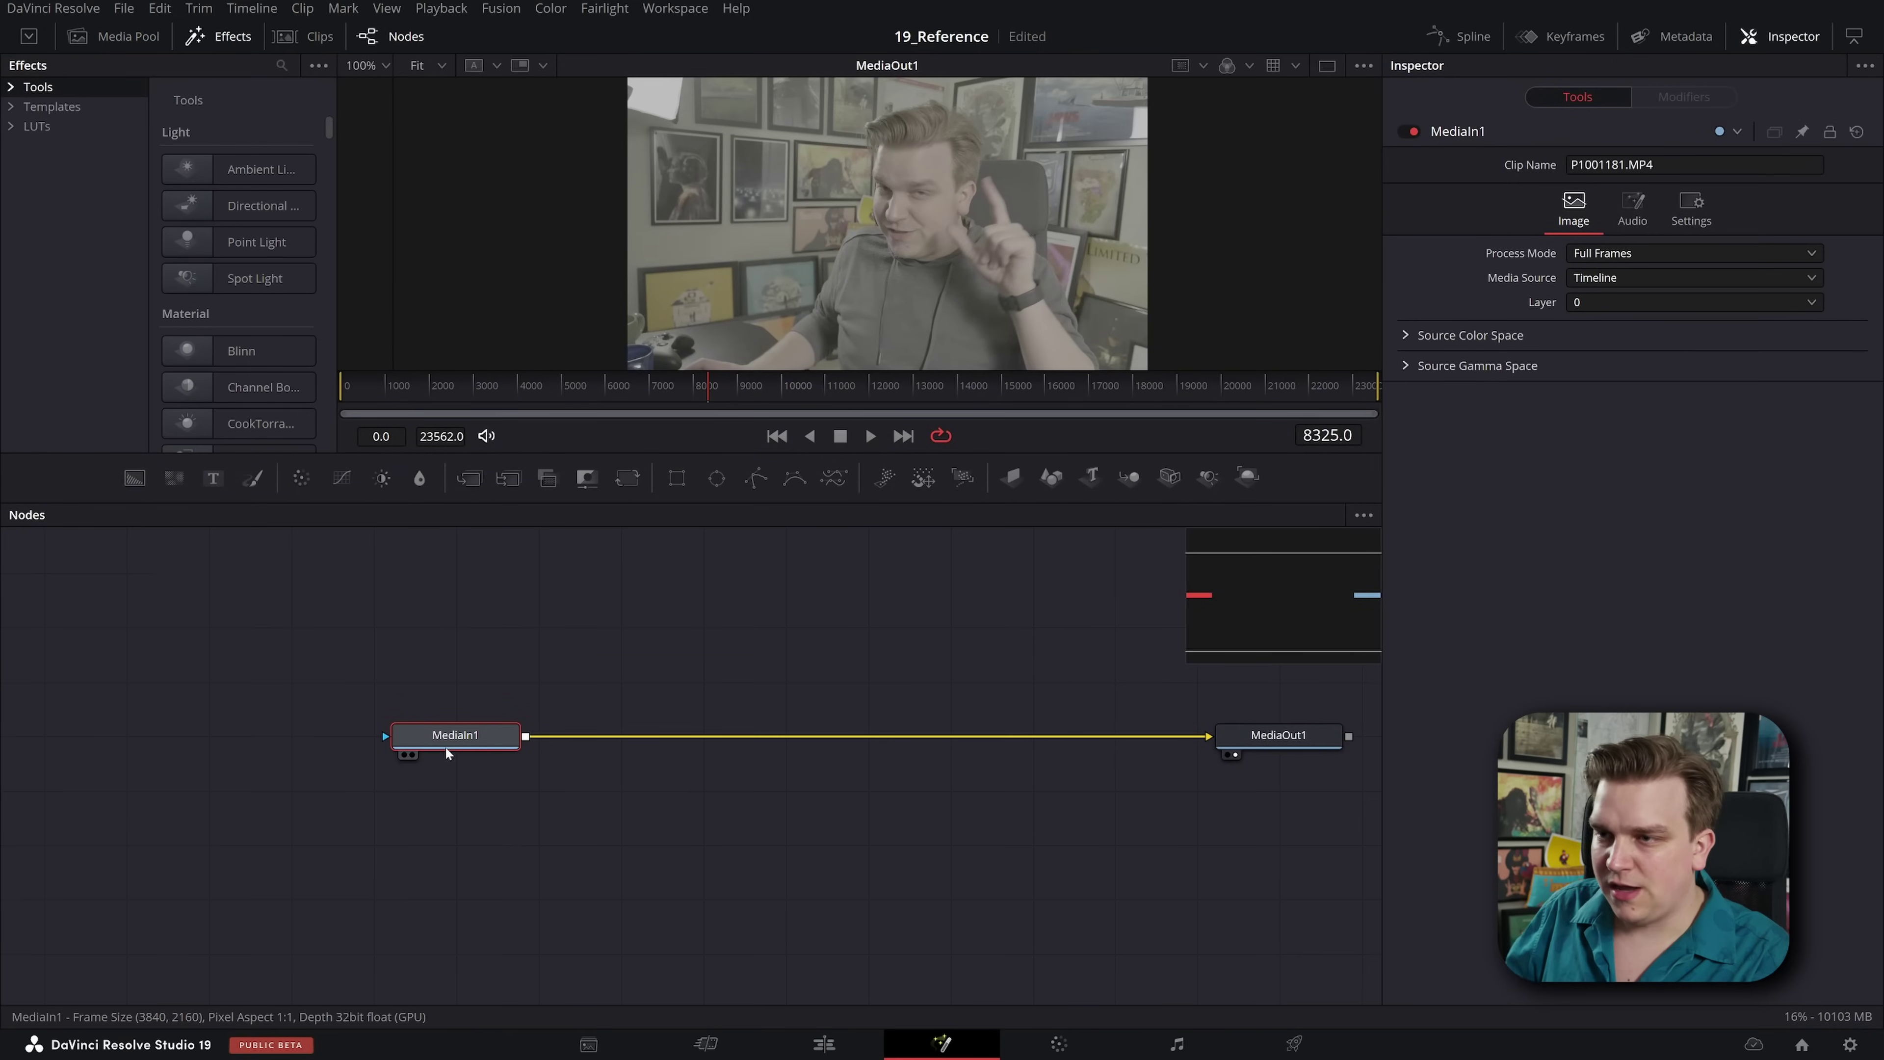
key("shift+space")
type("merg")
key("Return")
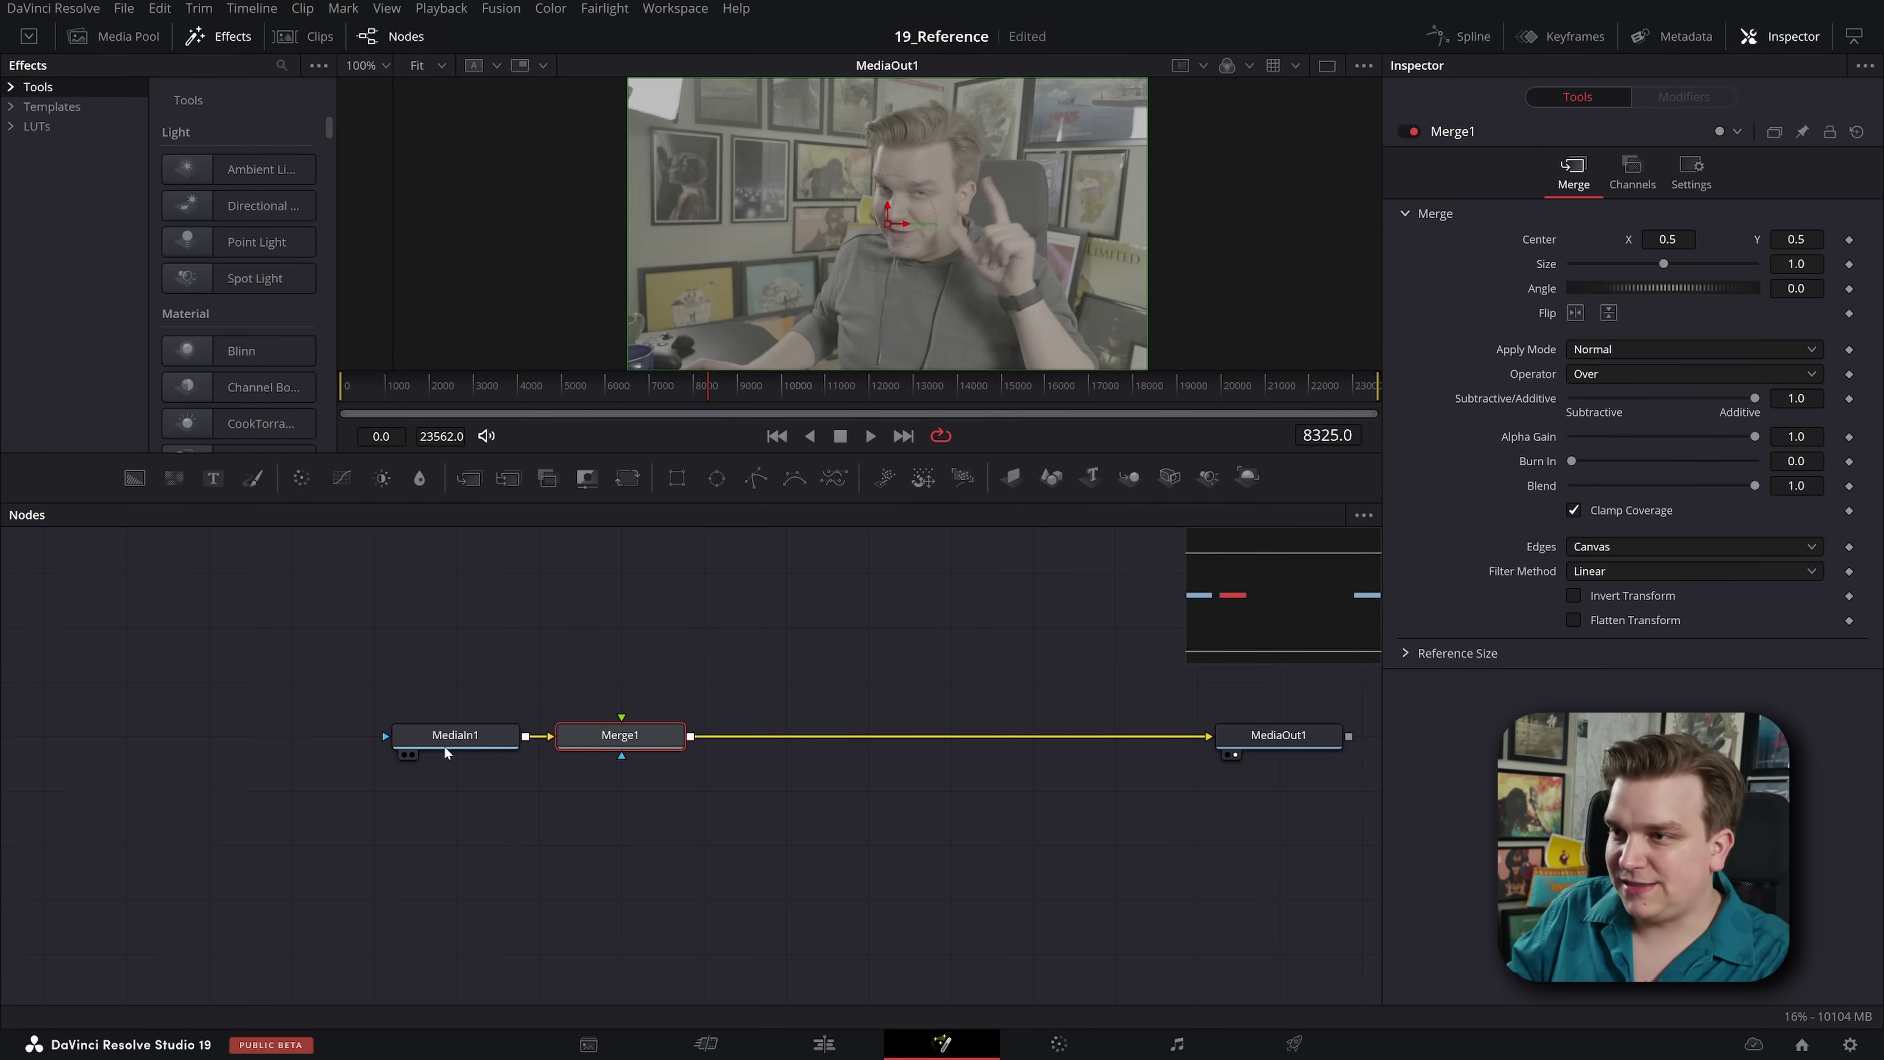
left_click_drag(717, 478, 620, 681)
Step: Set the Merge1 operator to Mask so the ellipse cuts out the footage
left_click(620, 735)
left_click(1617, 372)
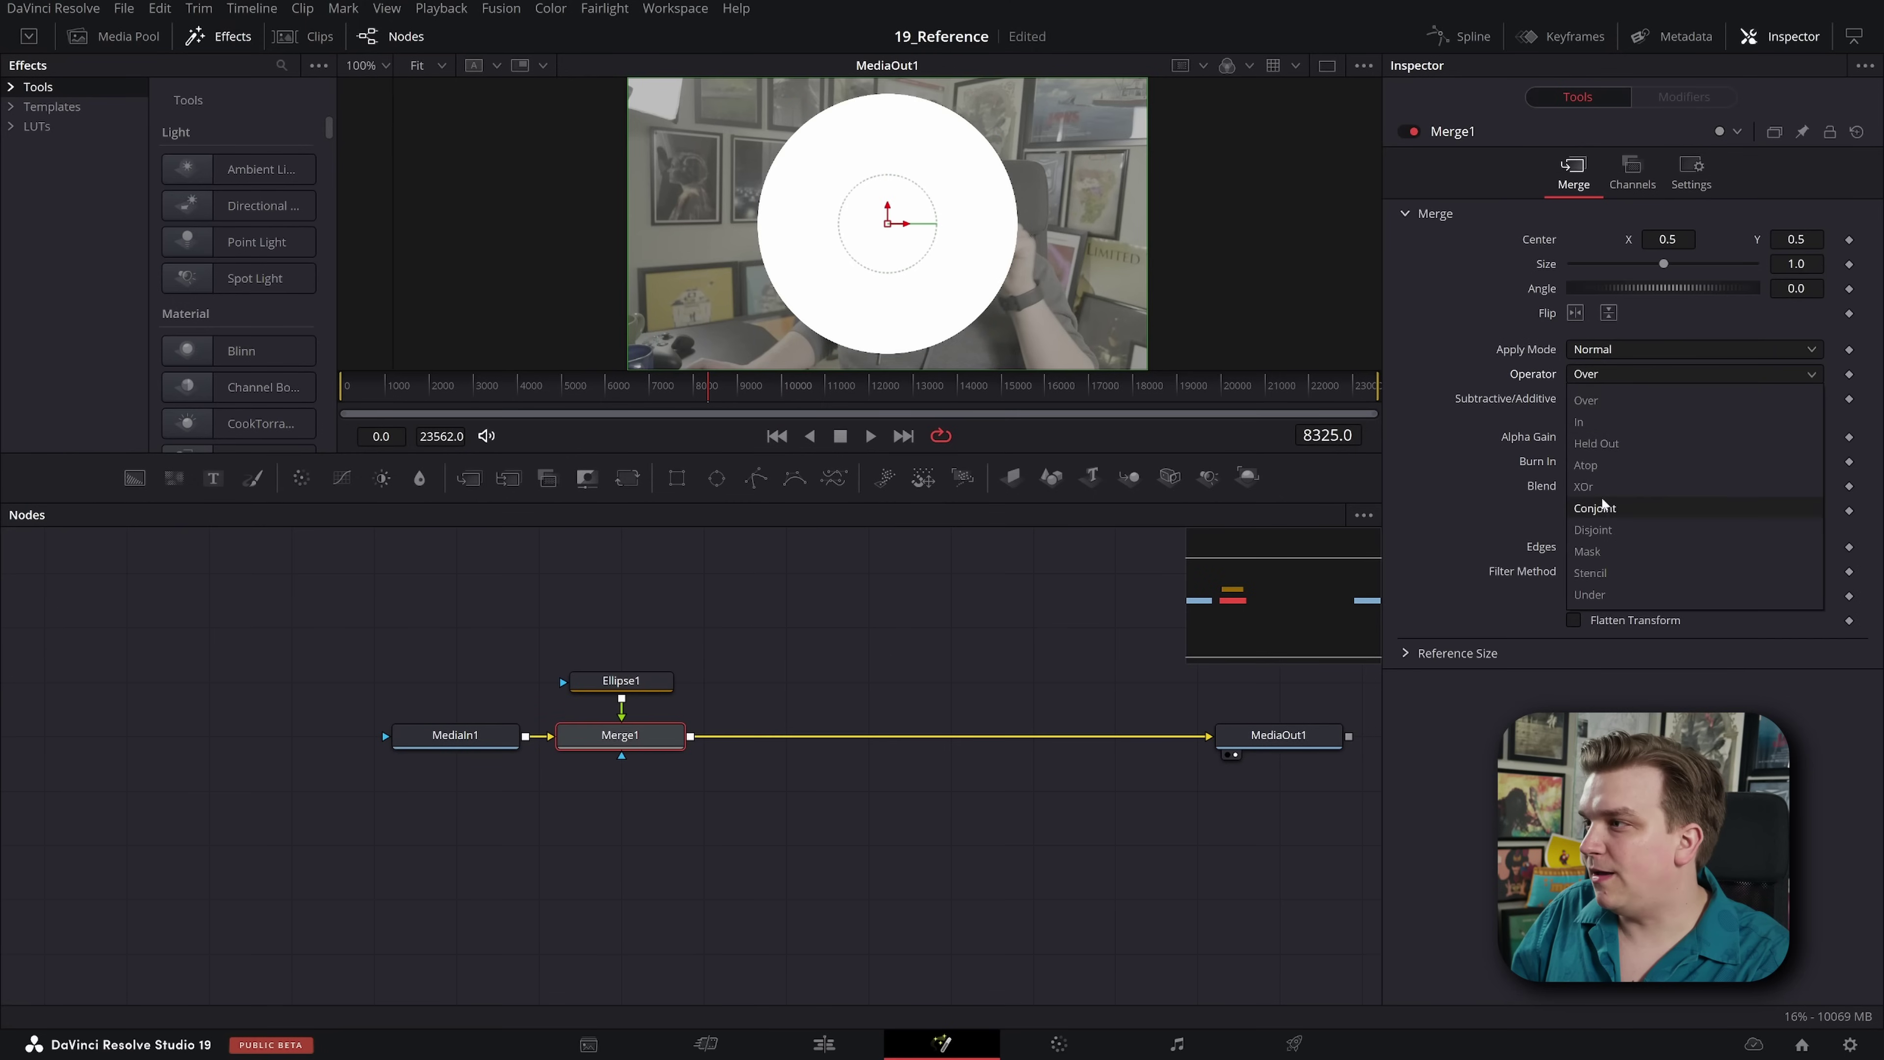
left_click(1604, 551)
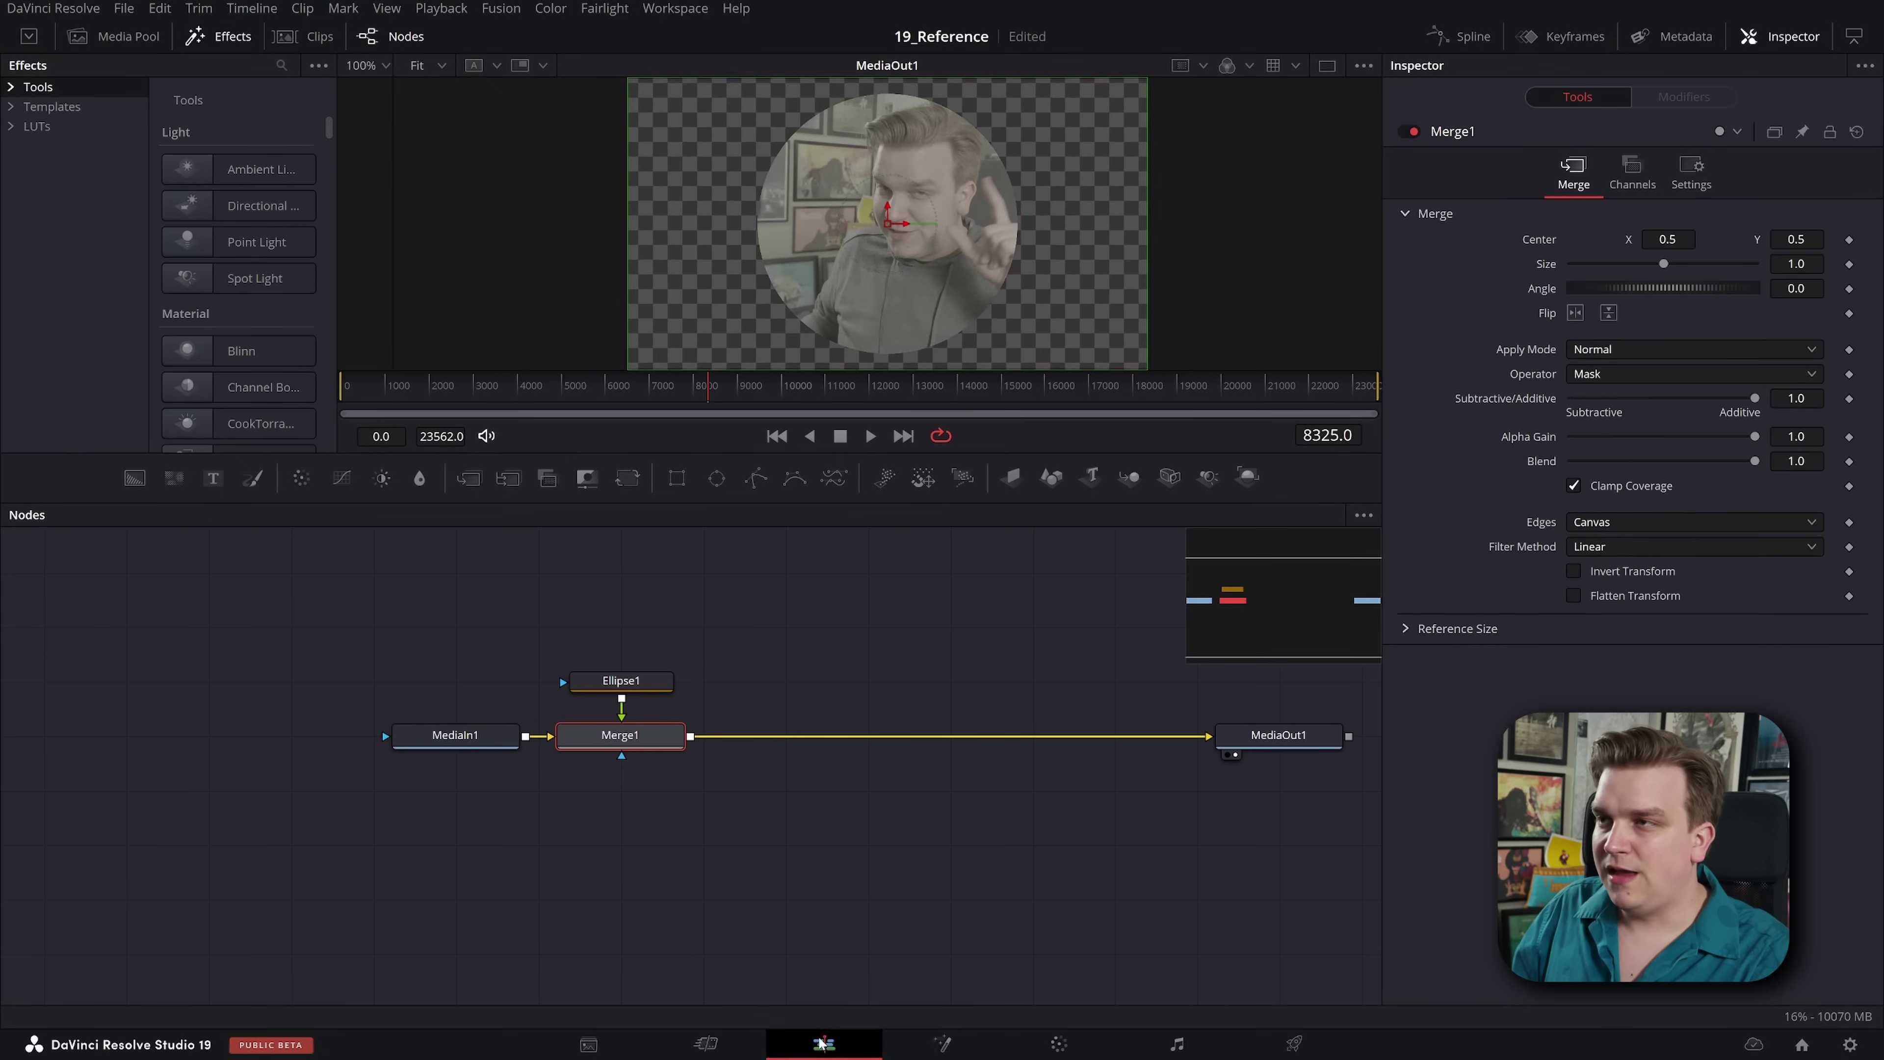
Step: Create a referenced composition named P1001181 - Comp 3 from the masked timeline clip and check the output at 02:49:14:04
left_click(823, 1044)
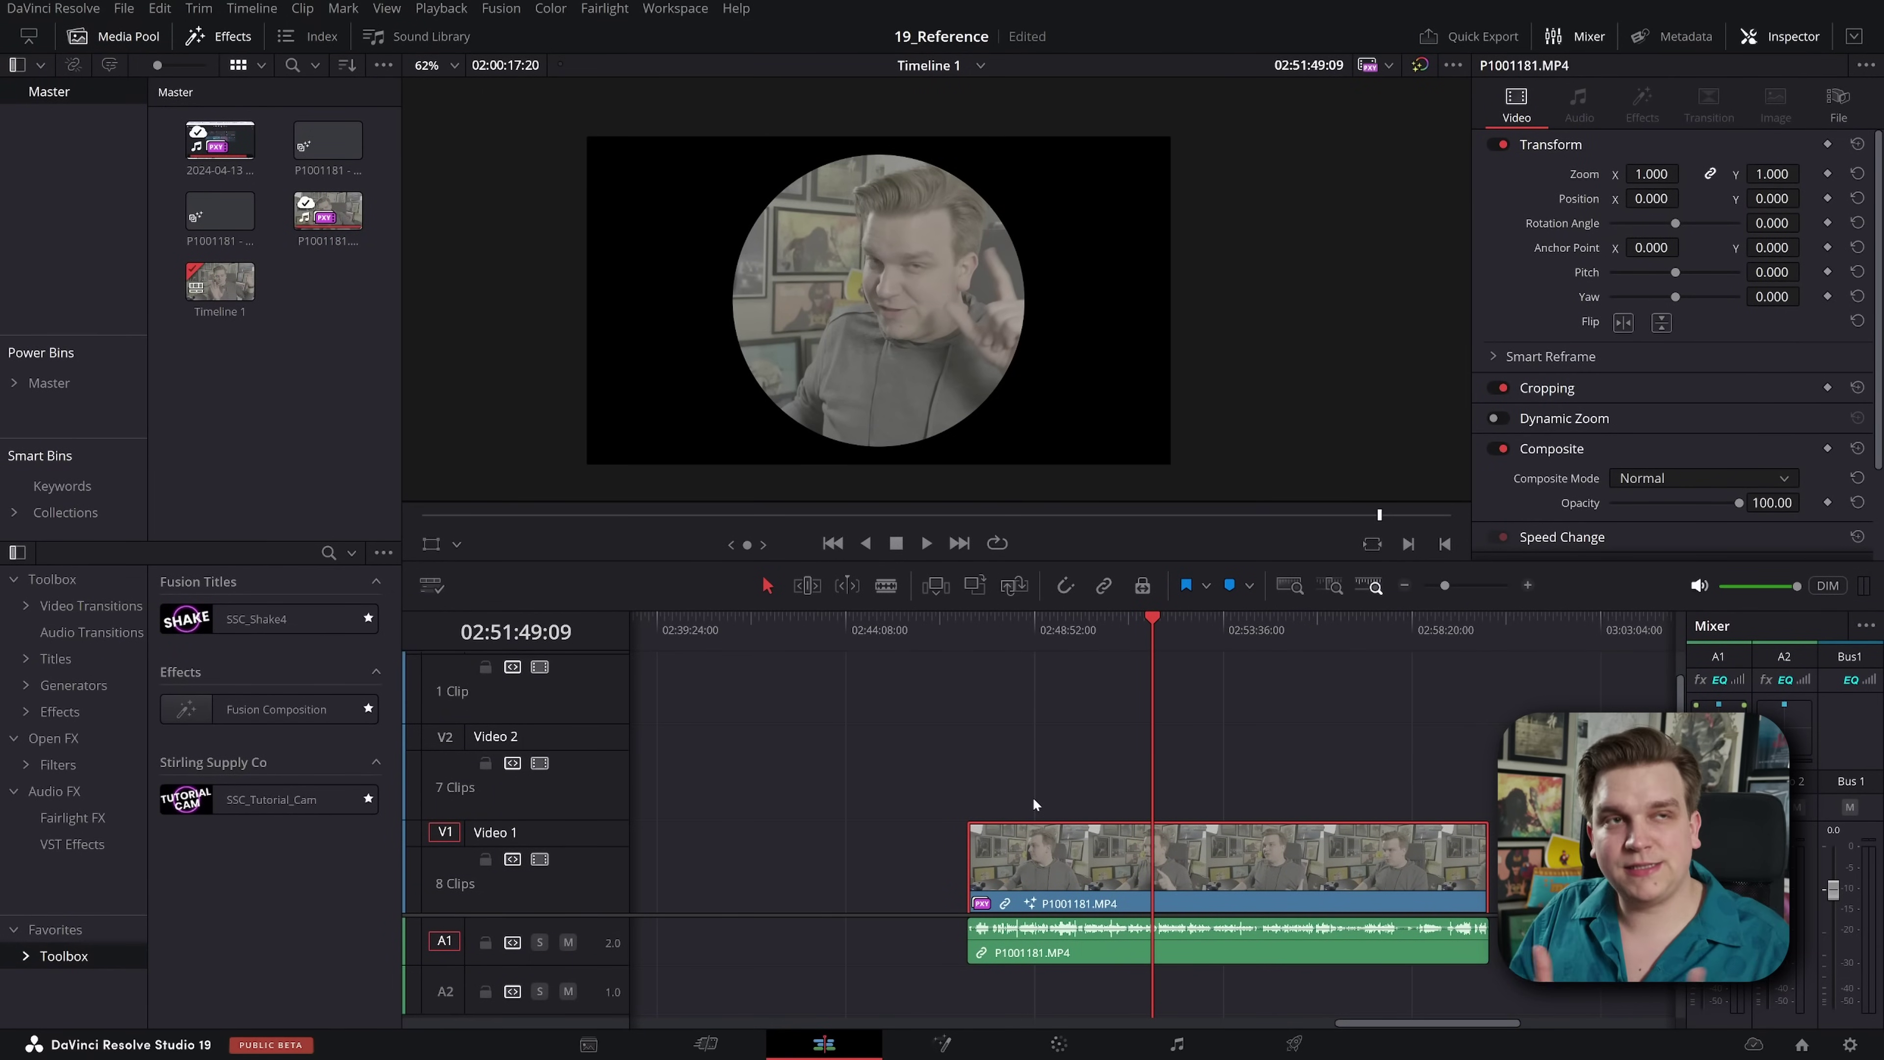
right_click(1077, 850)
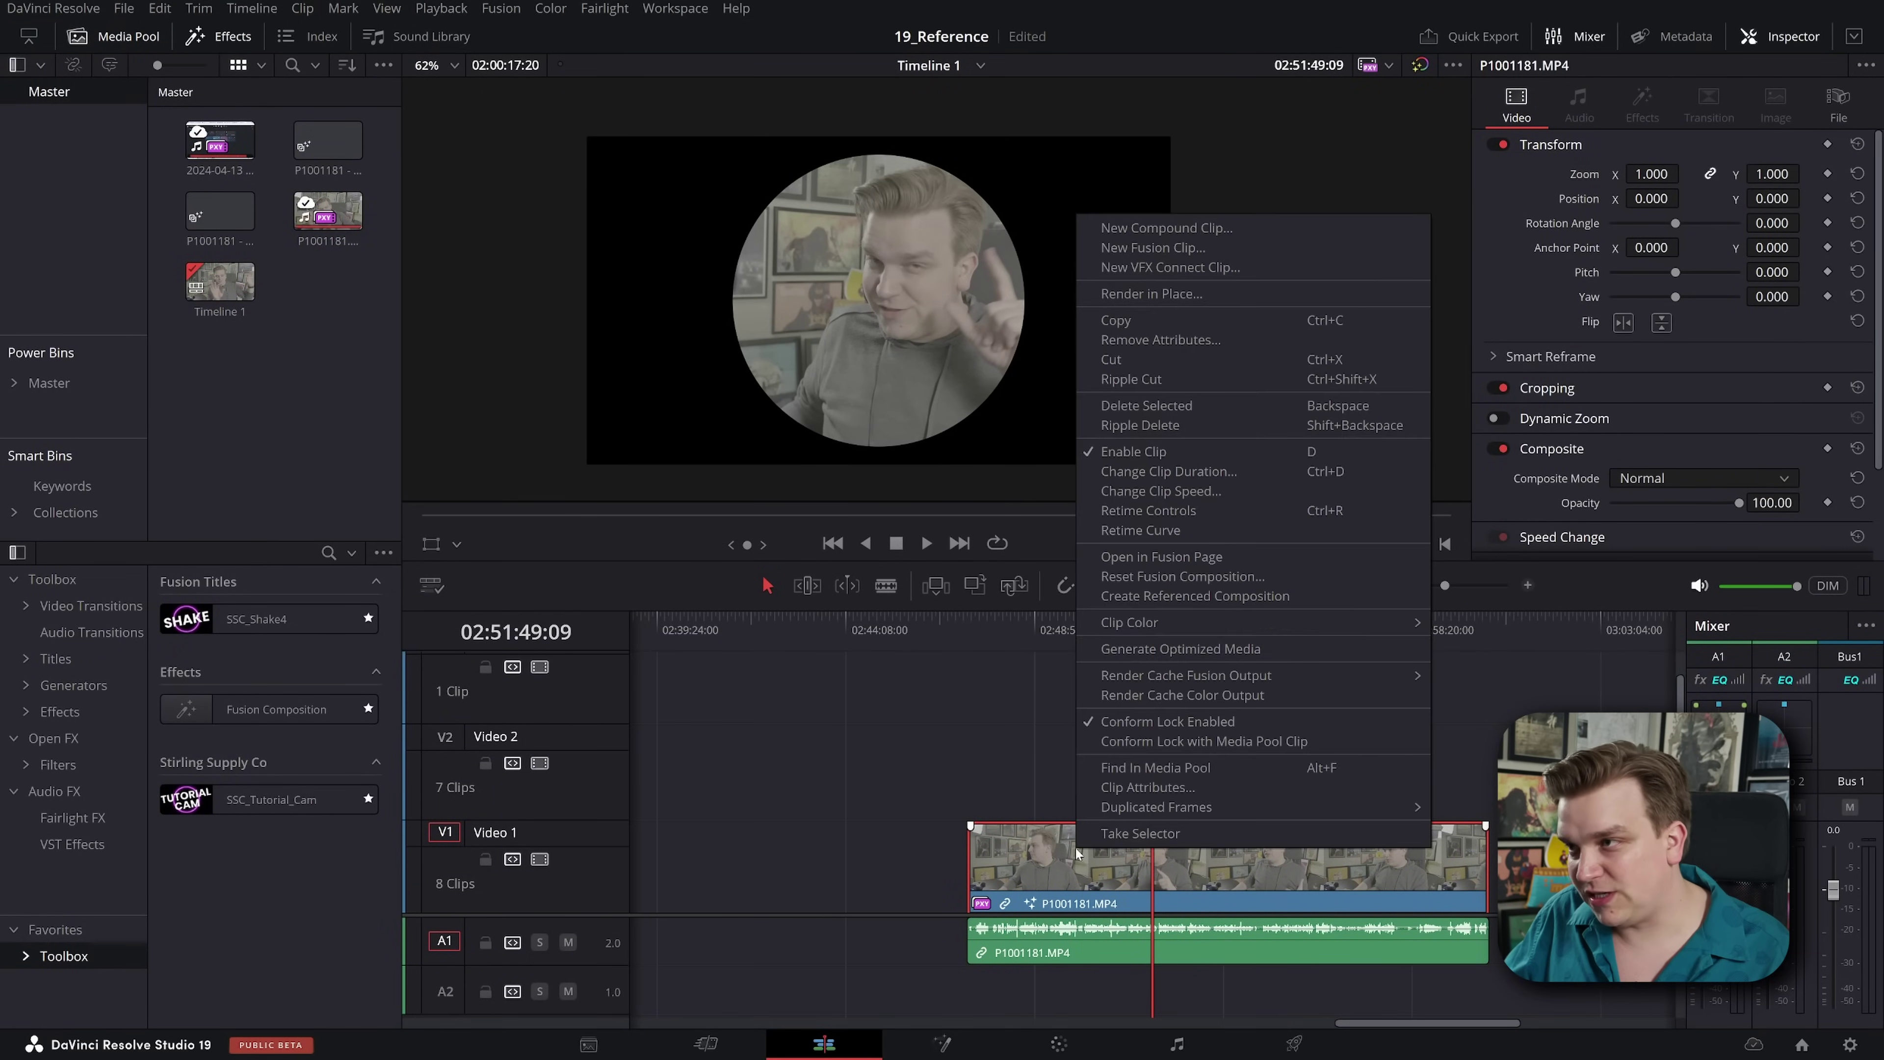
left_click(1151, 594)
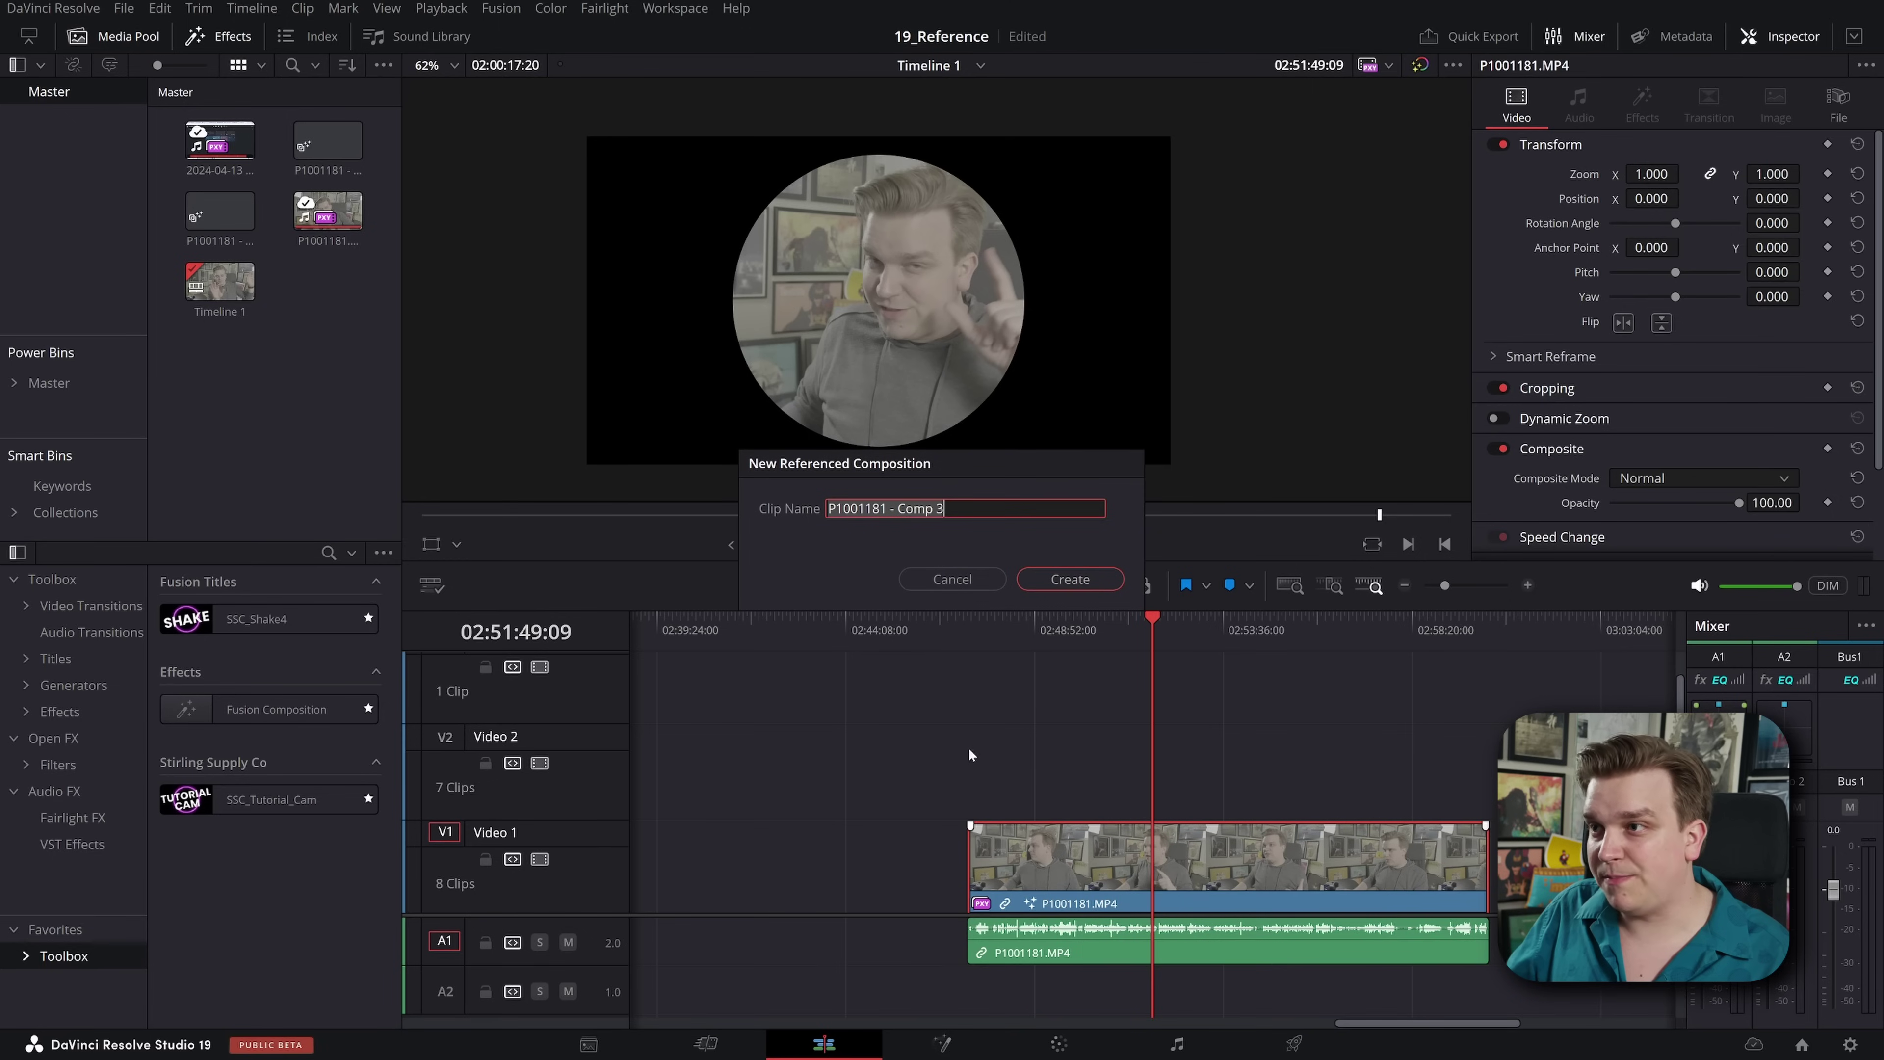
left_click(1065, 579)
left_click(1046, 627)
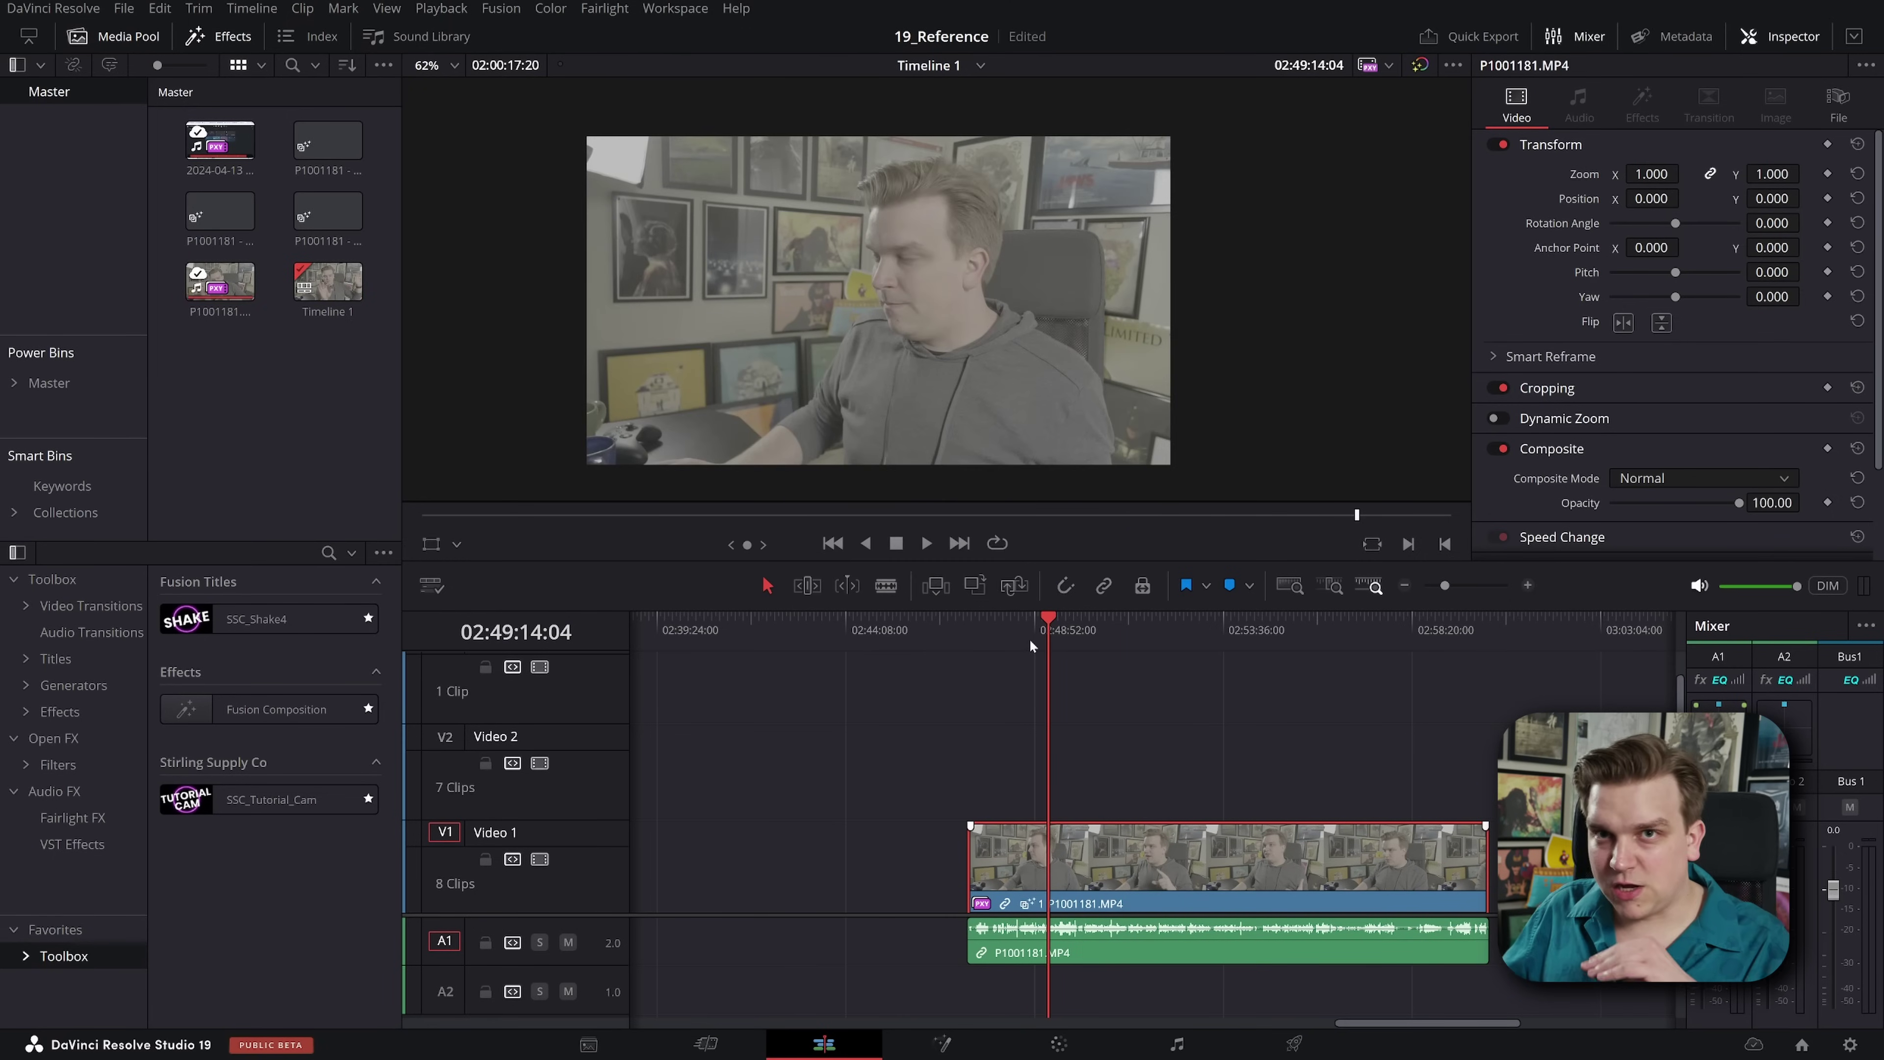
left_click(955, 1035)
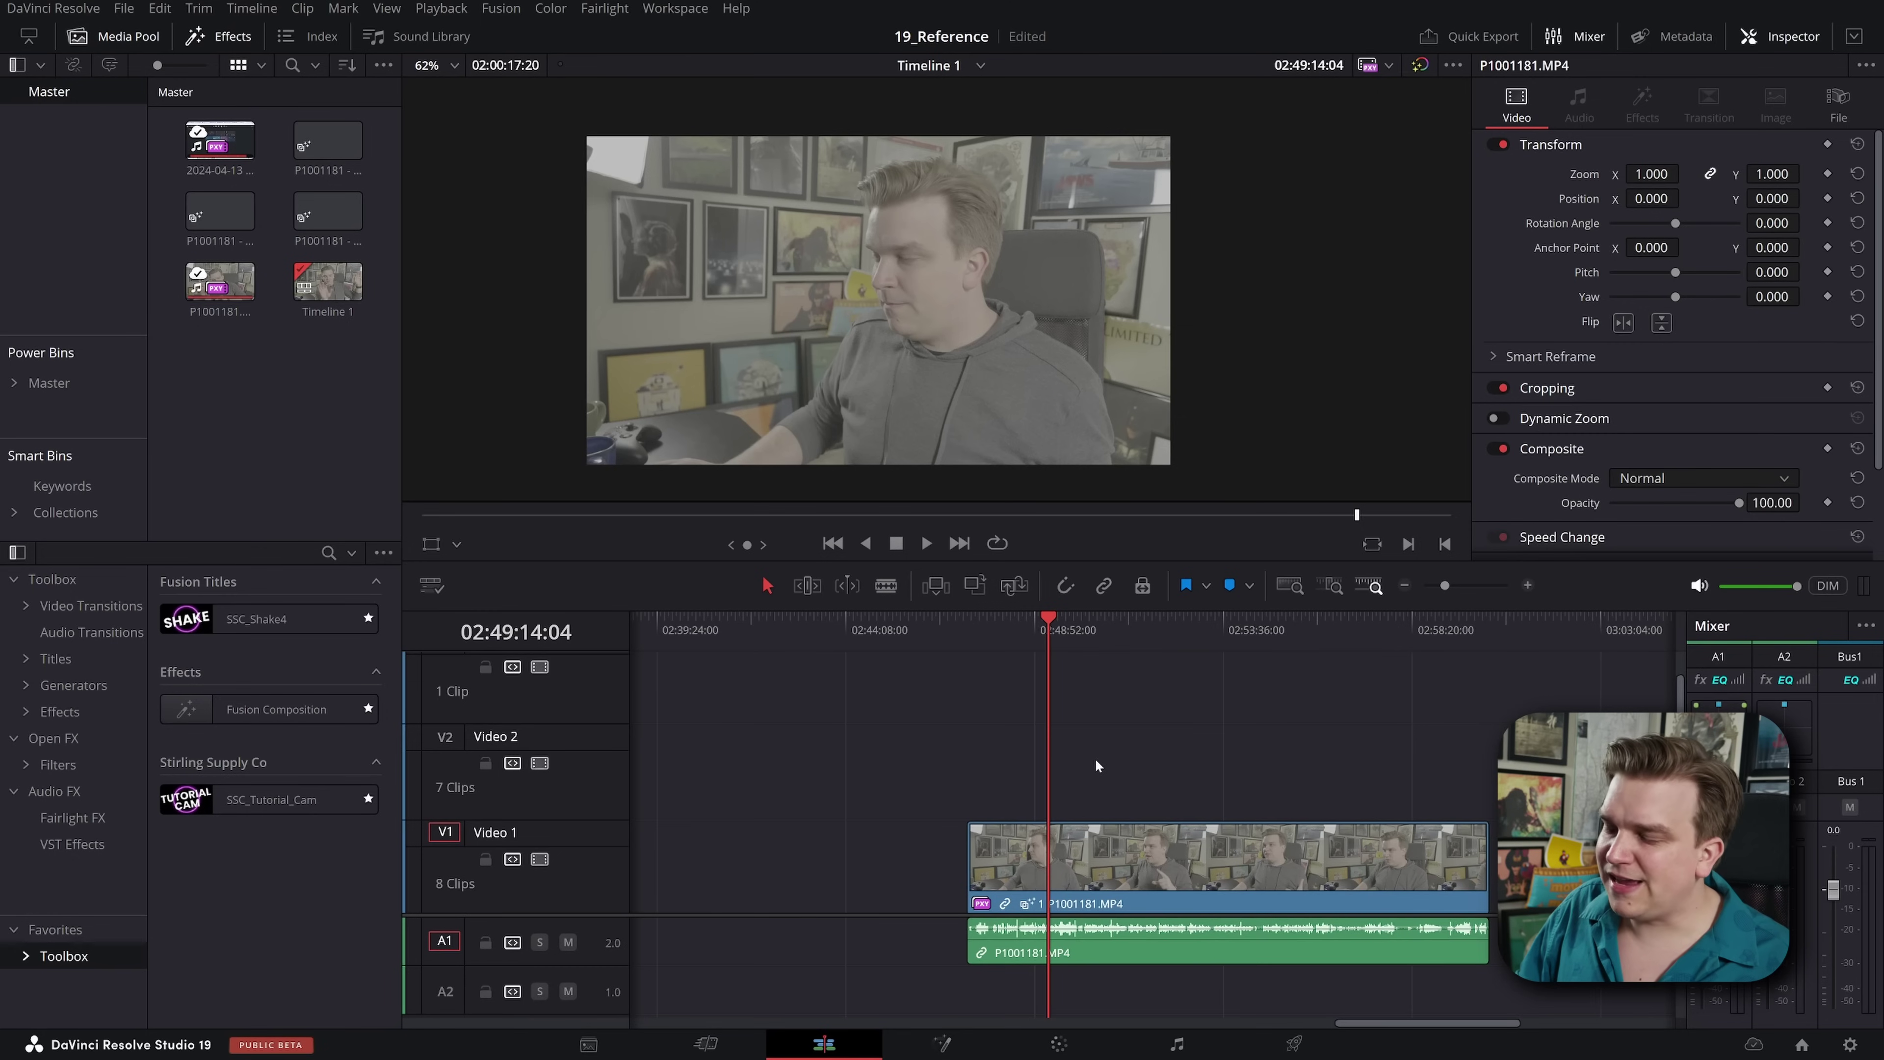
scroll(1097, 765, "right", 1)
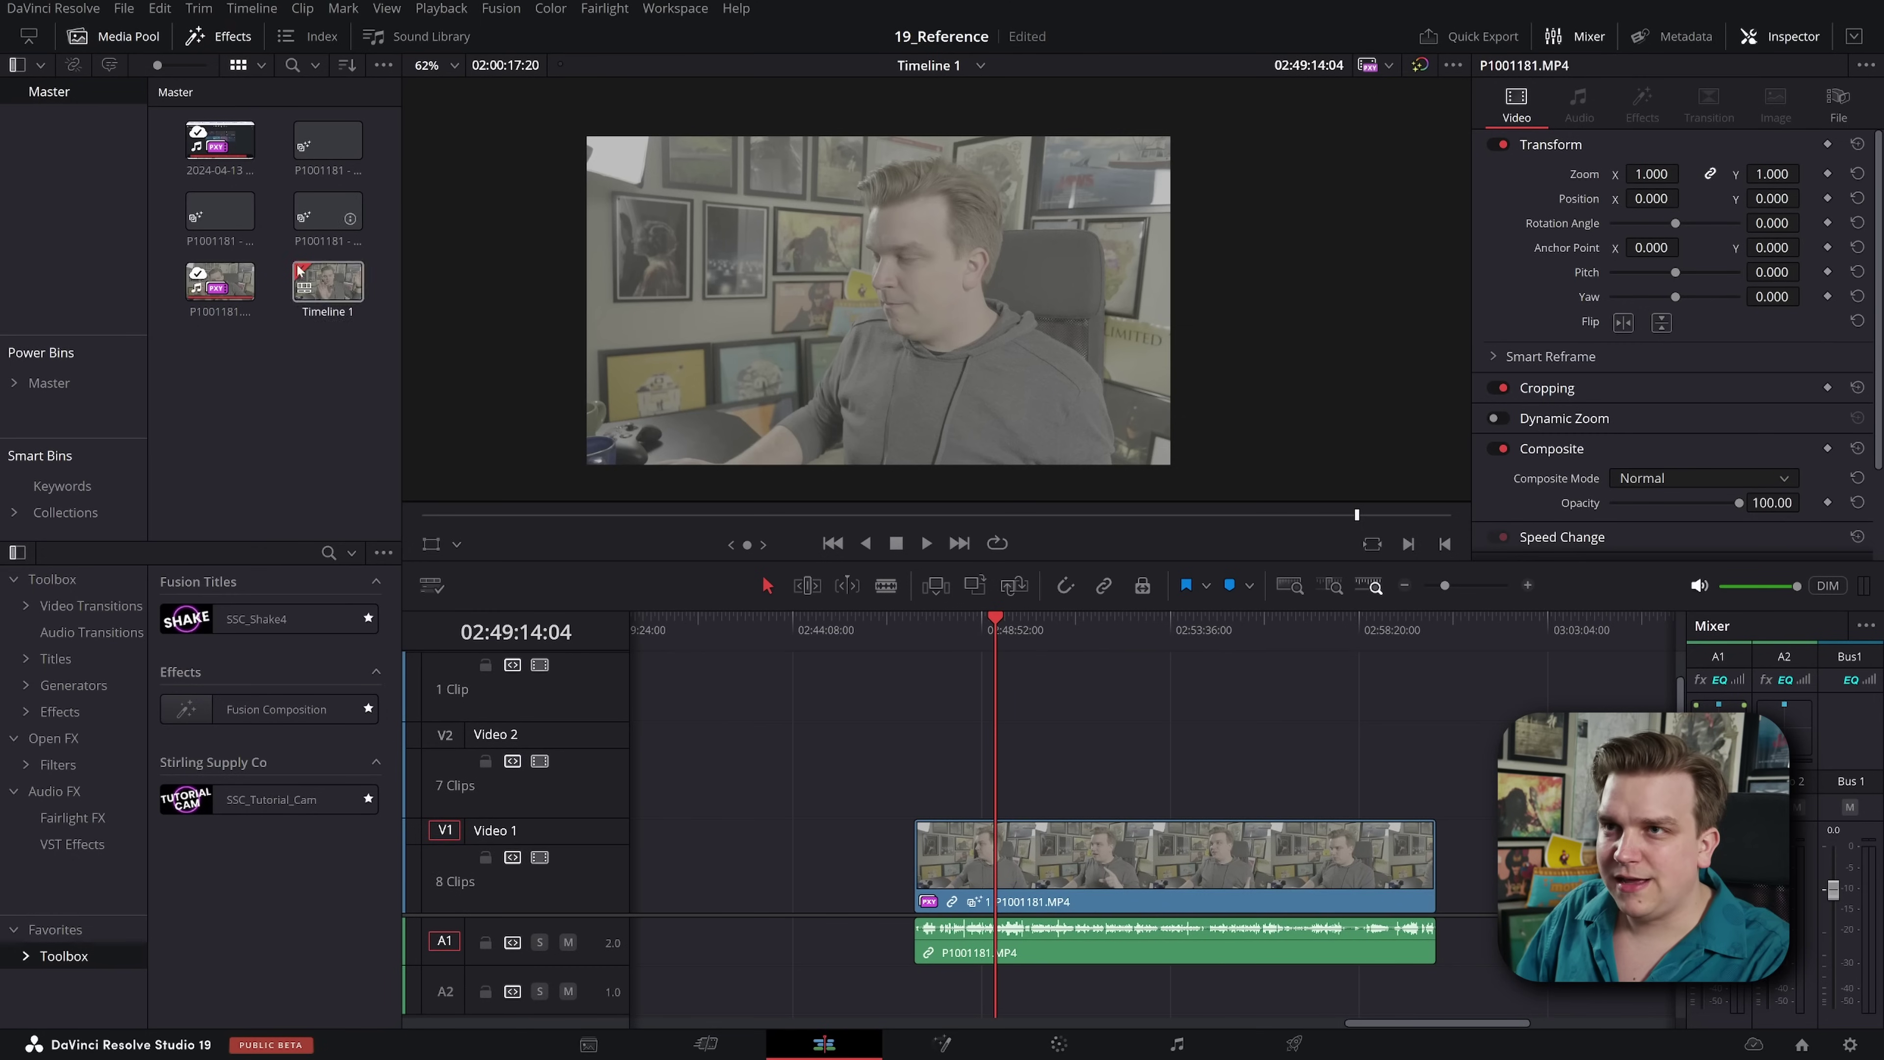
mouse_move(207, 150)
left_click_drag(207, 150, 1238, 866)
right_click(1230, 873)
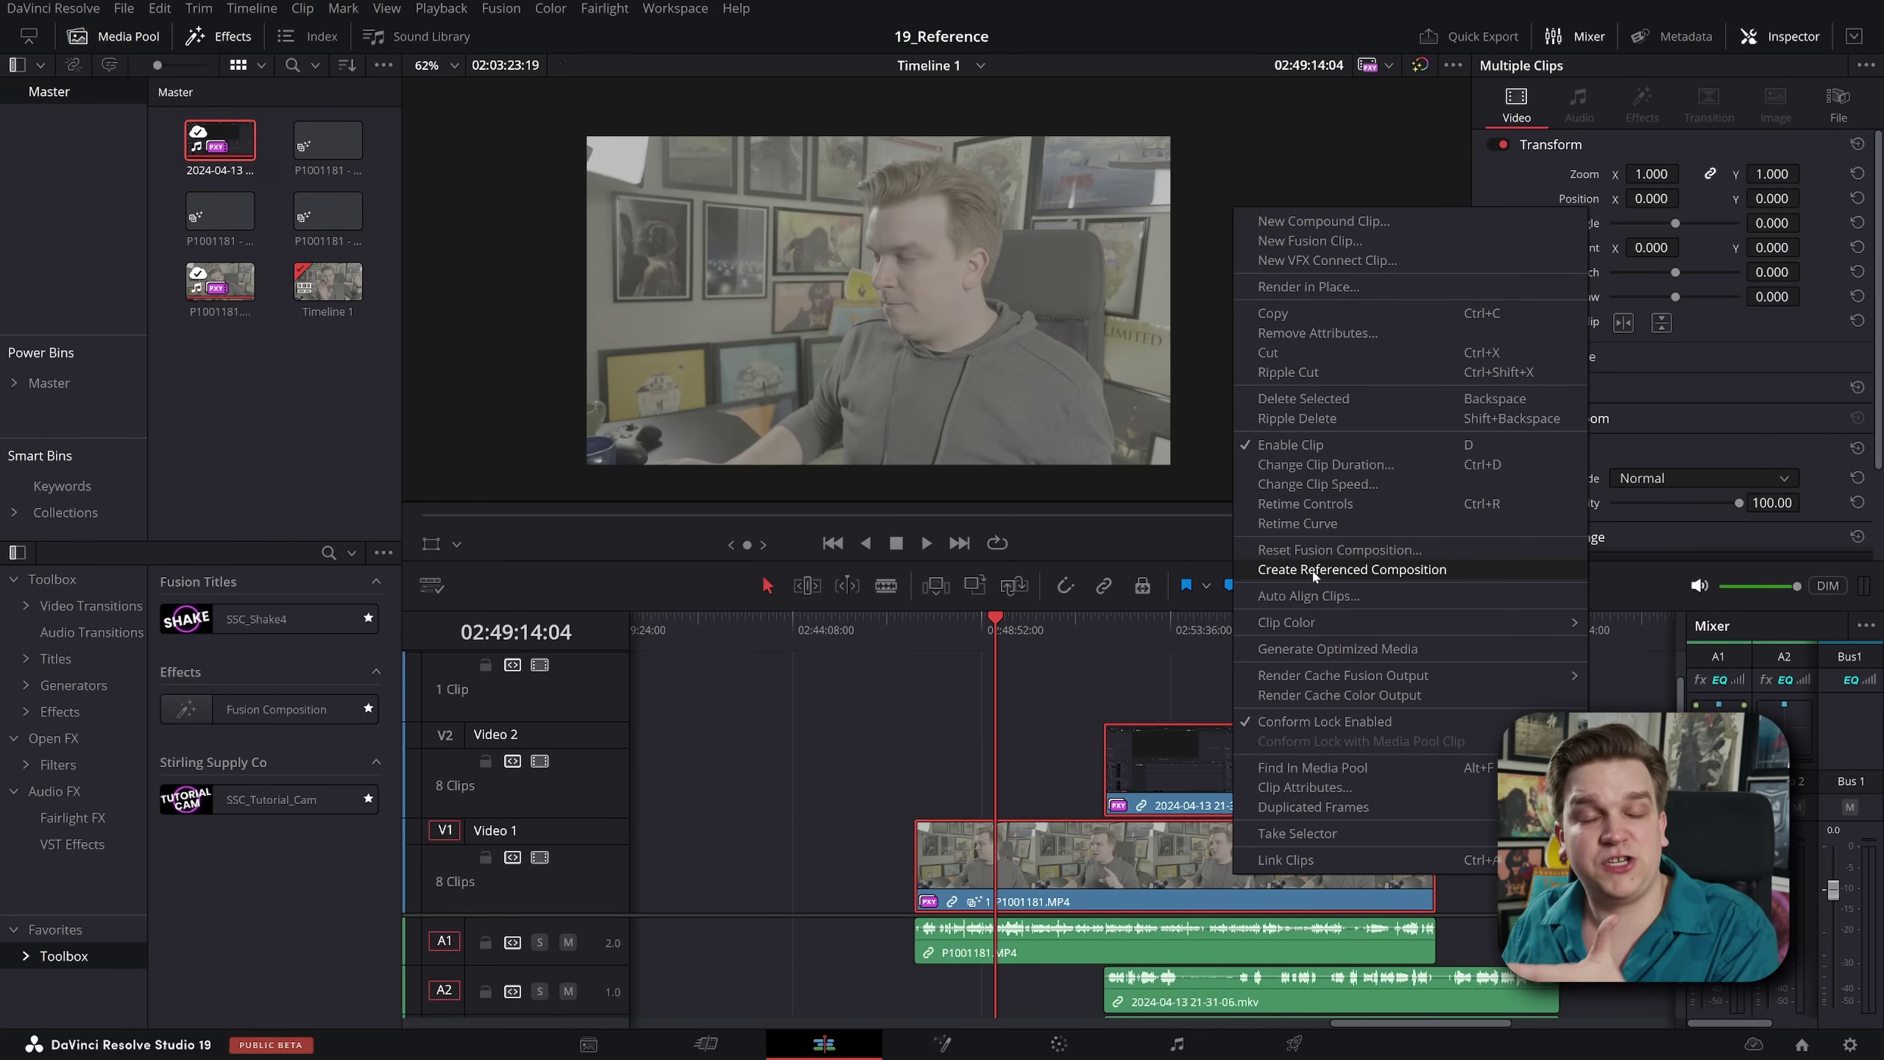
left_click(1012, 712)
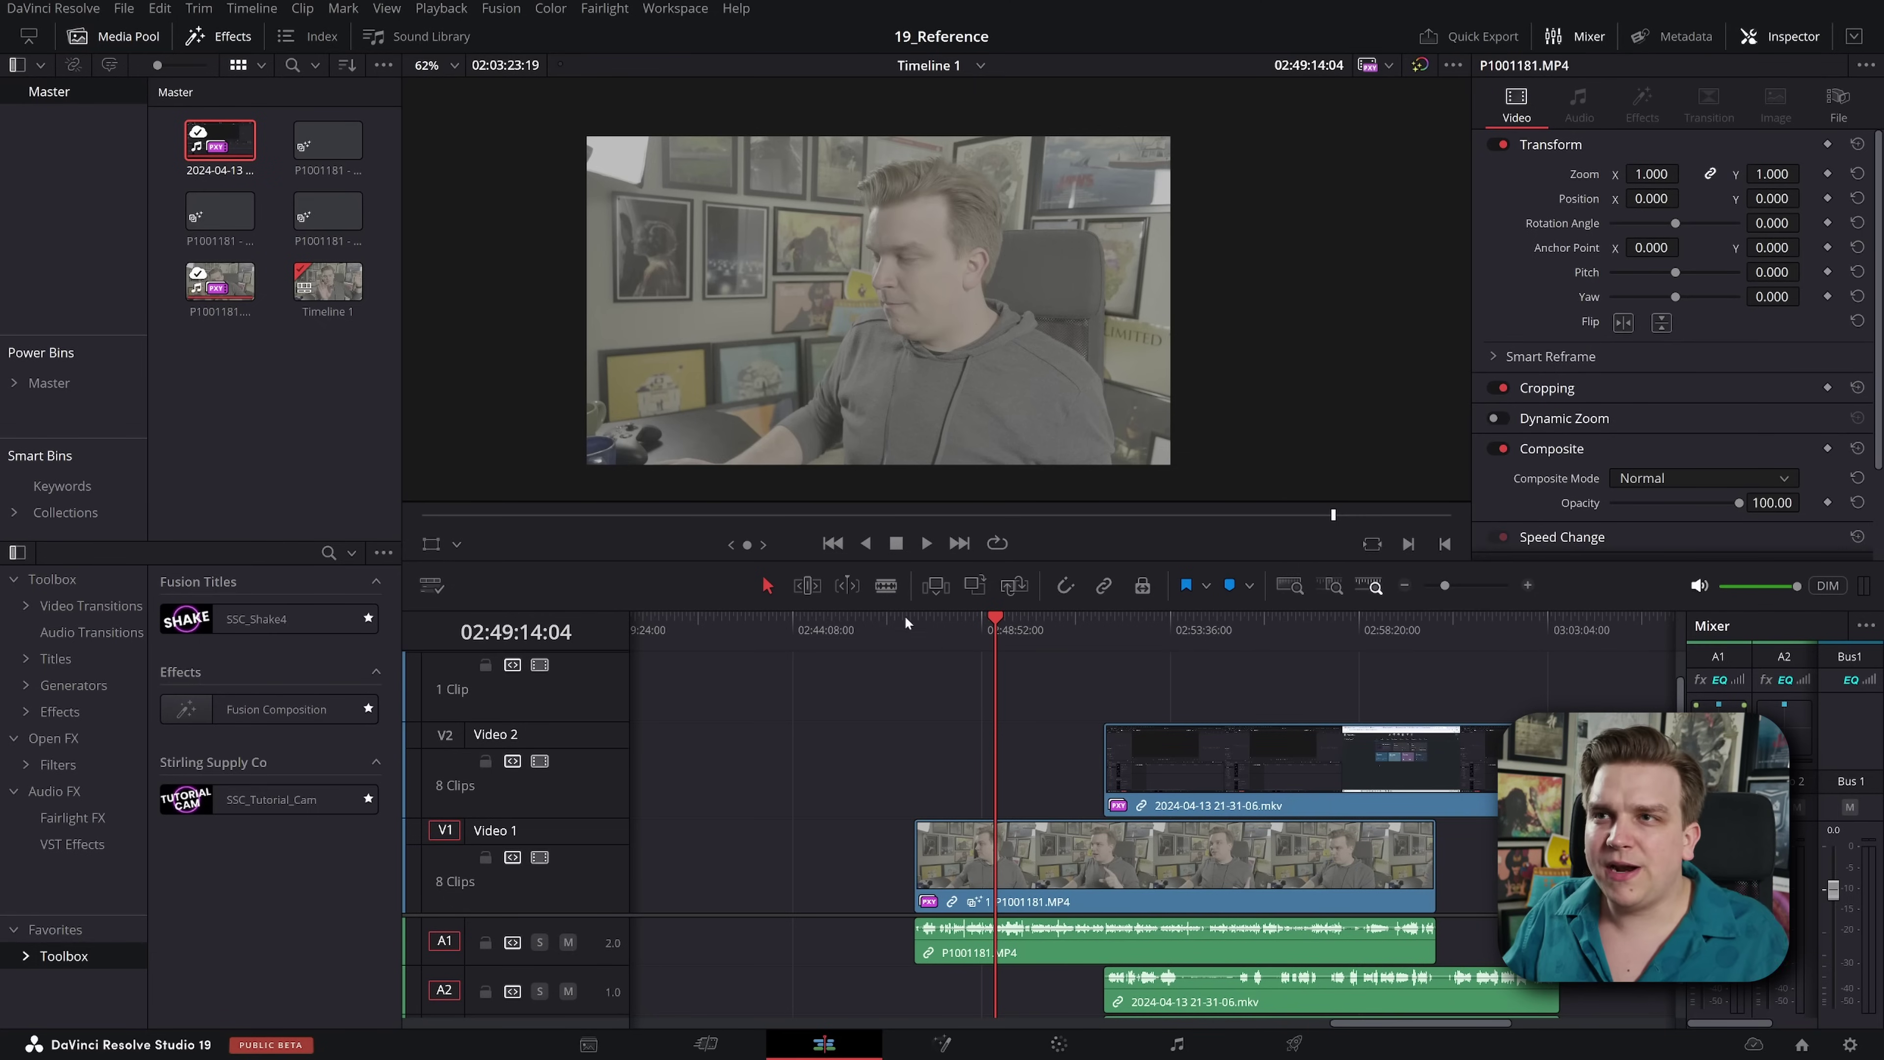
Step: Look at the Media Pool's option for creating a new Fusion composition without creating one
left_click(362, 425)
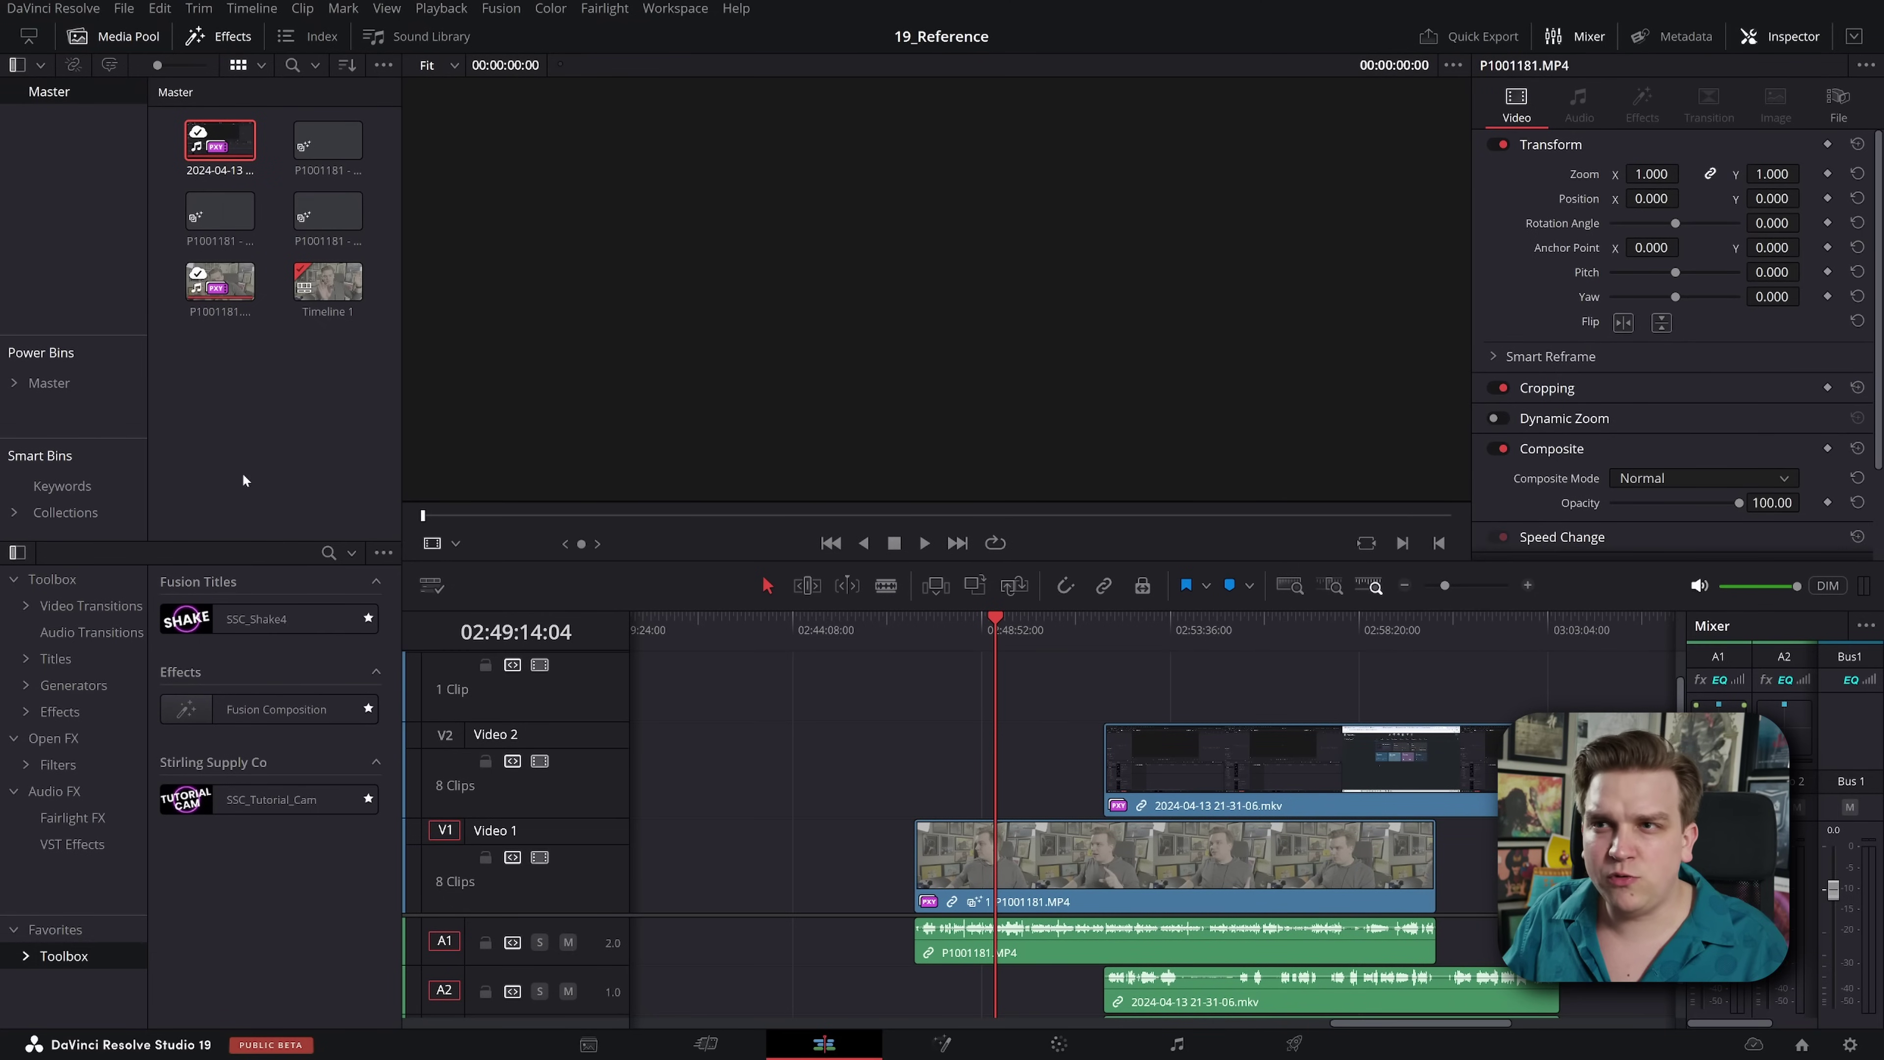
right_click(239, 447)
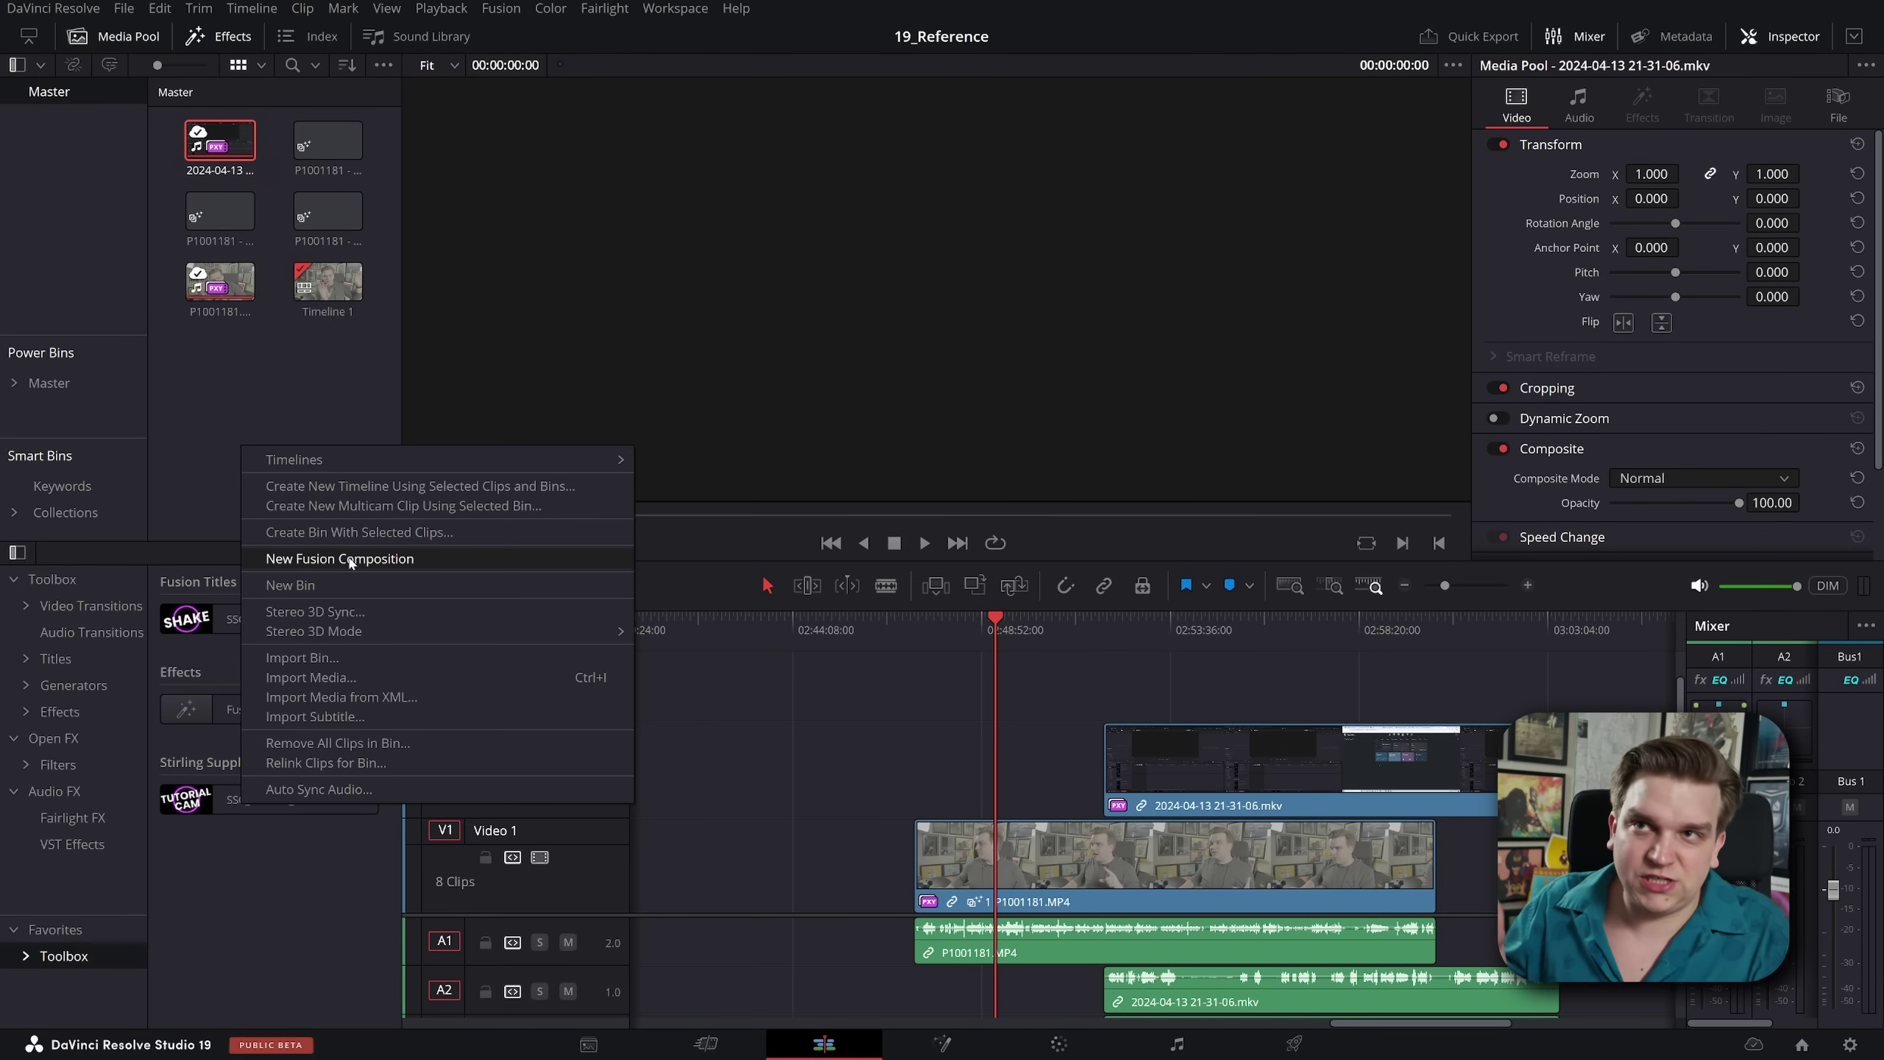
left_click(290, 380)
left_click(791, 715)
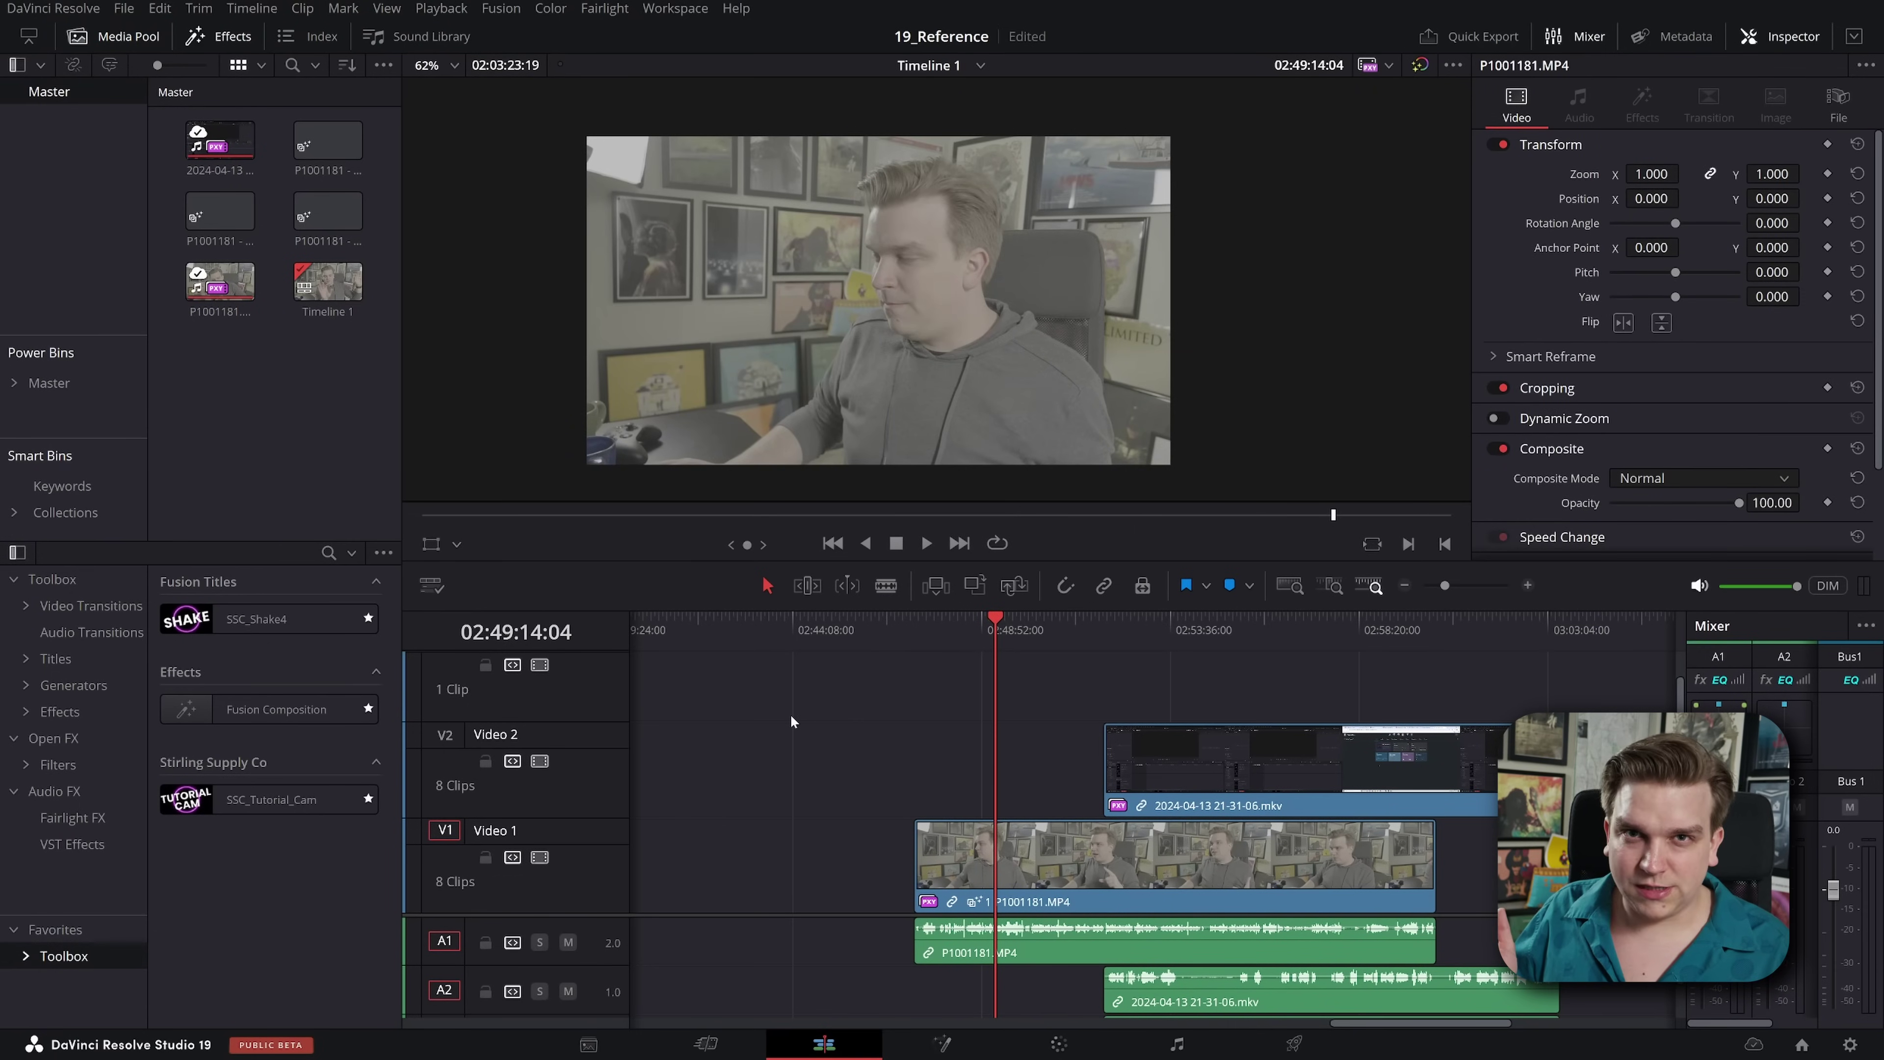
Step: Return to the stacked clips on Video 2 and Video 3 and park the playhead over them at 01:18:55:07
key("shift+z")
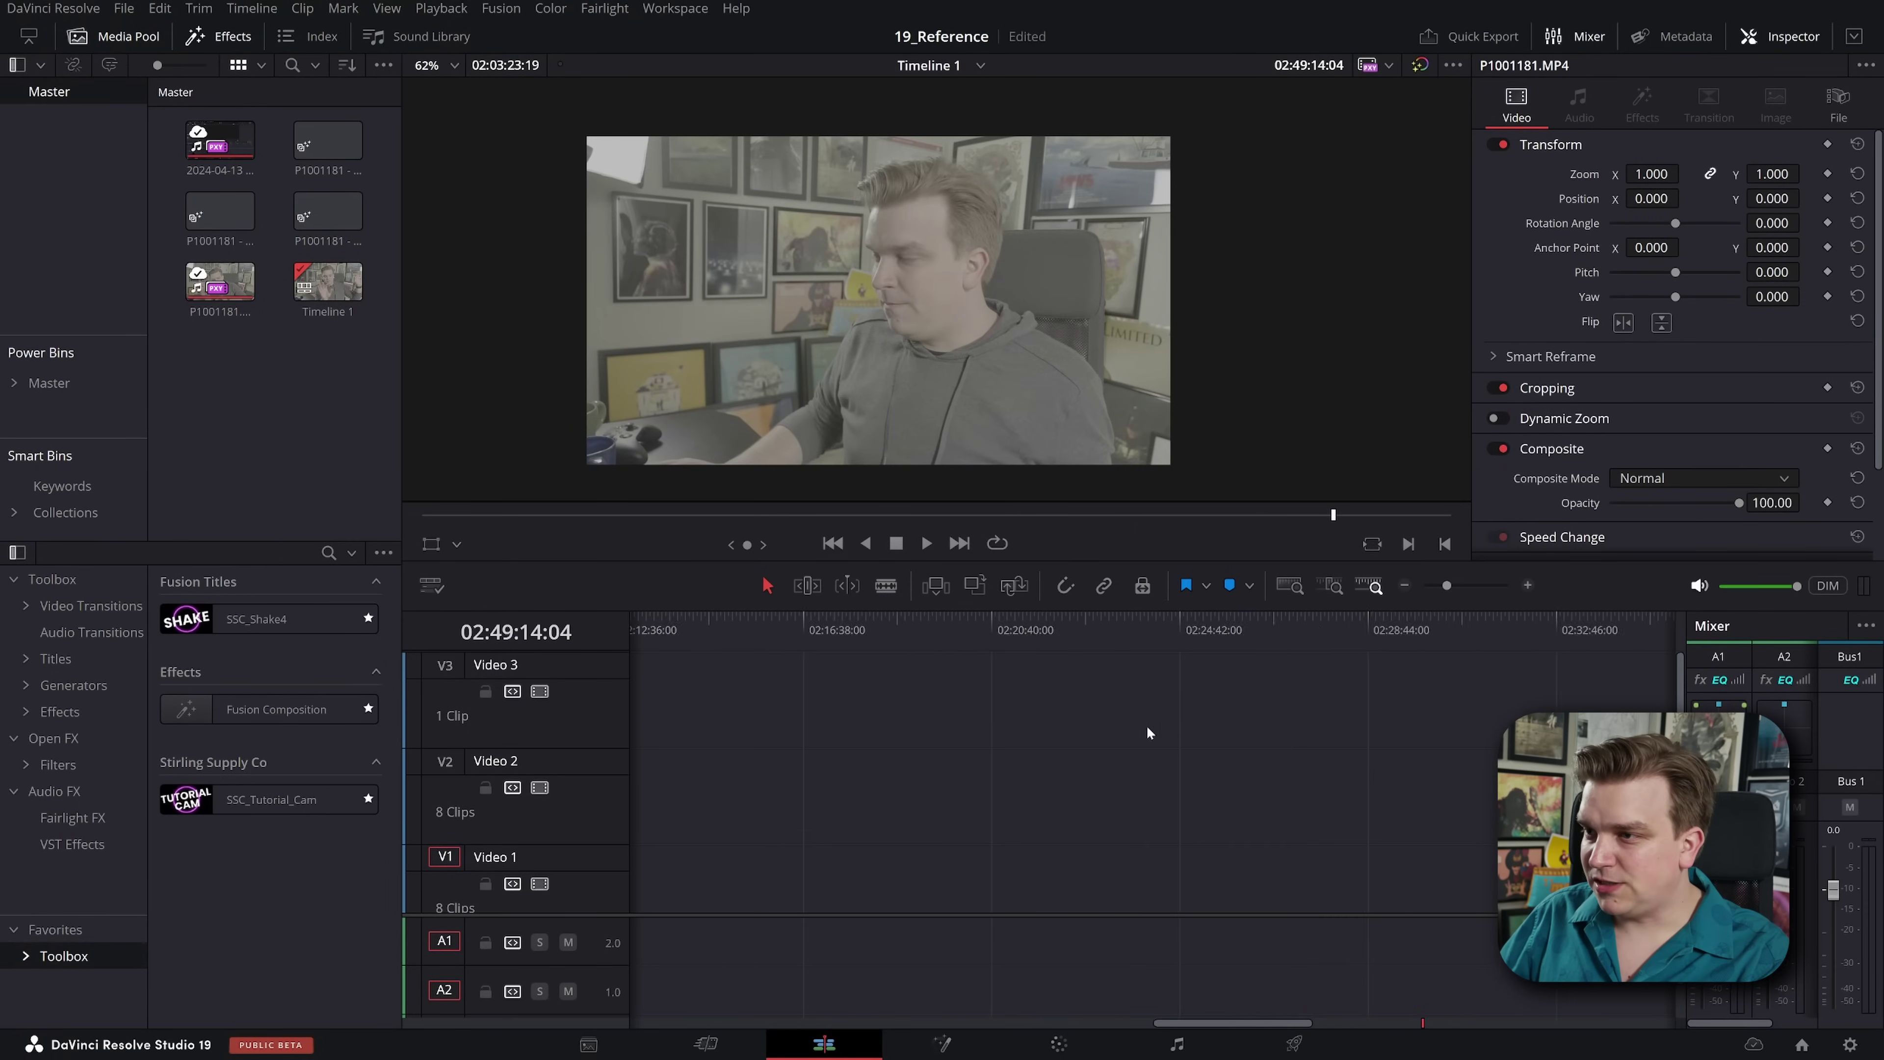
left_click(677, 638)
key("shift+z")
scroll(976, 724, "up", 2)
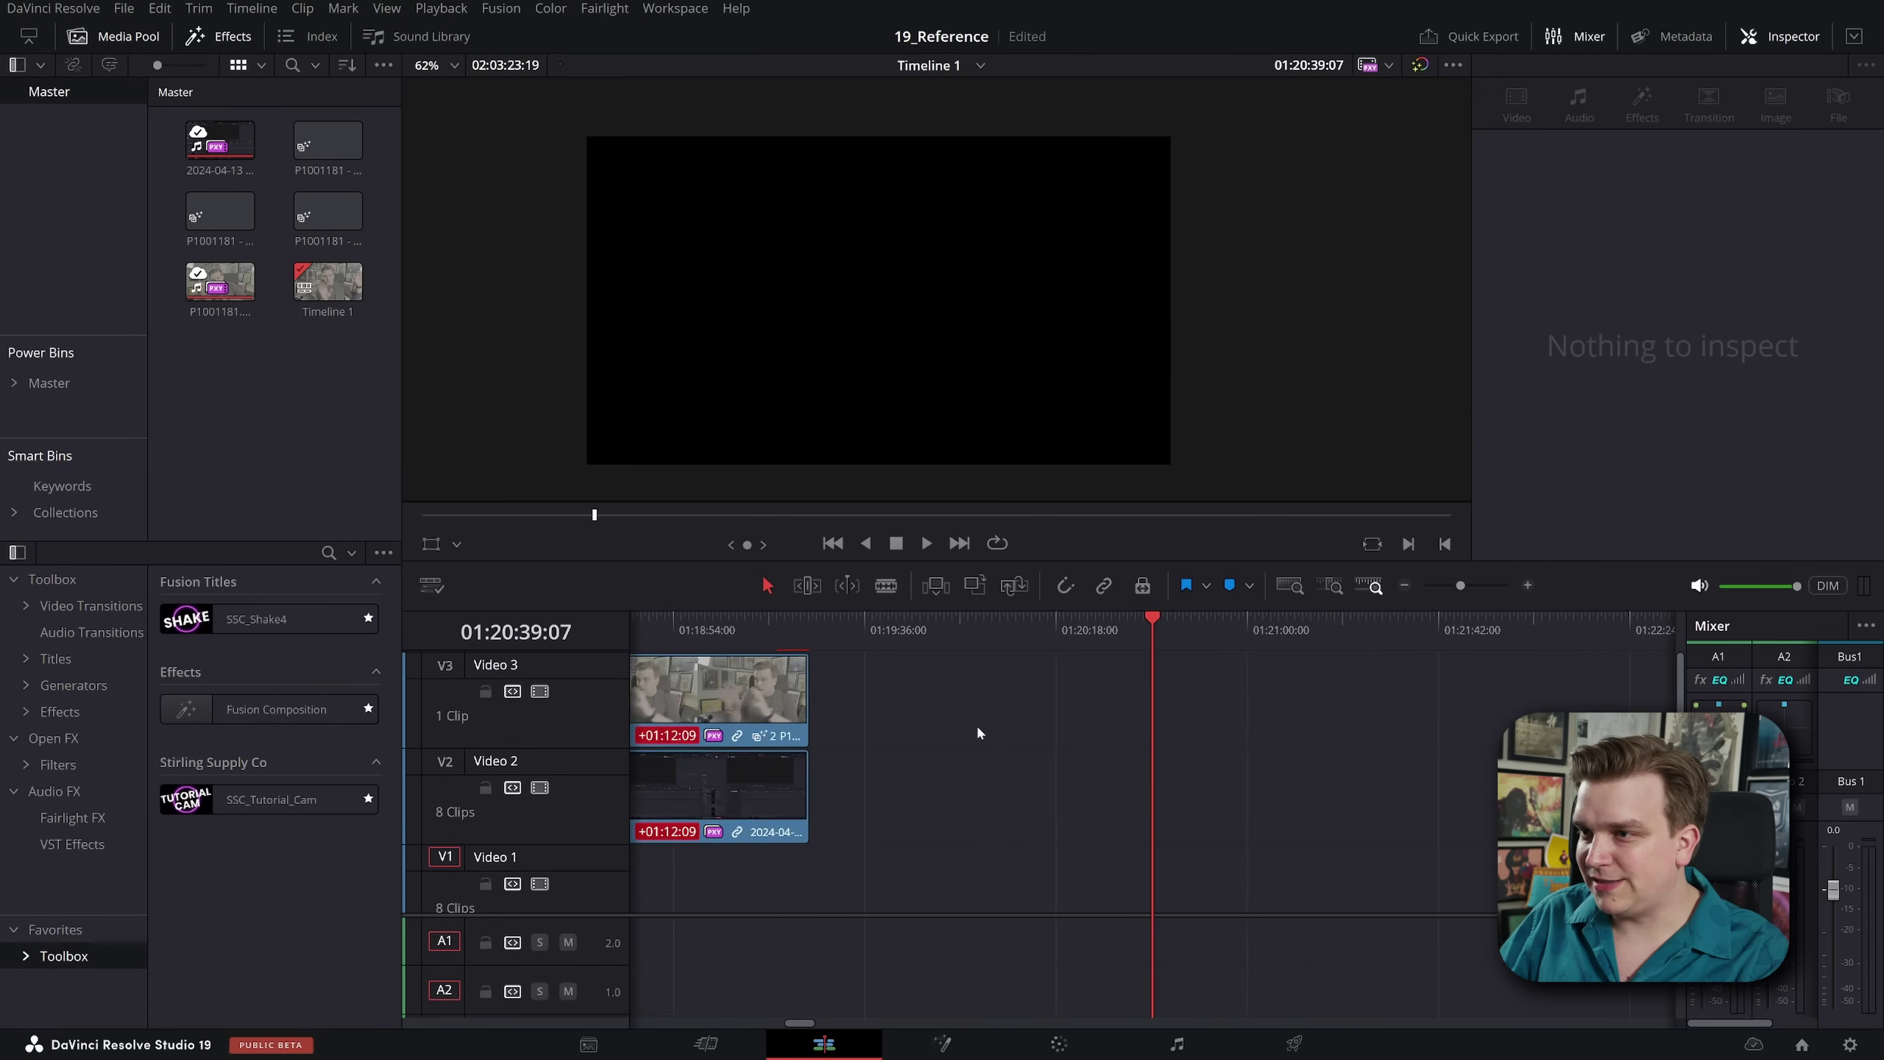
scroll(977, 724, "left", 1)
left_click(867, 626)
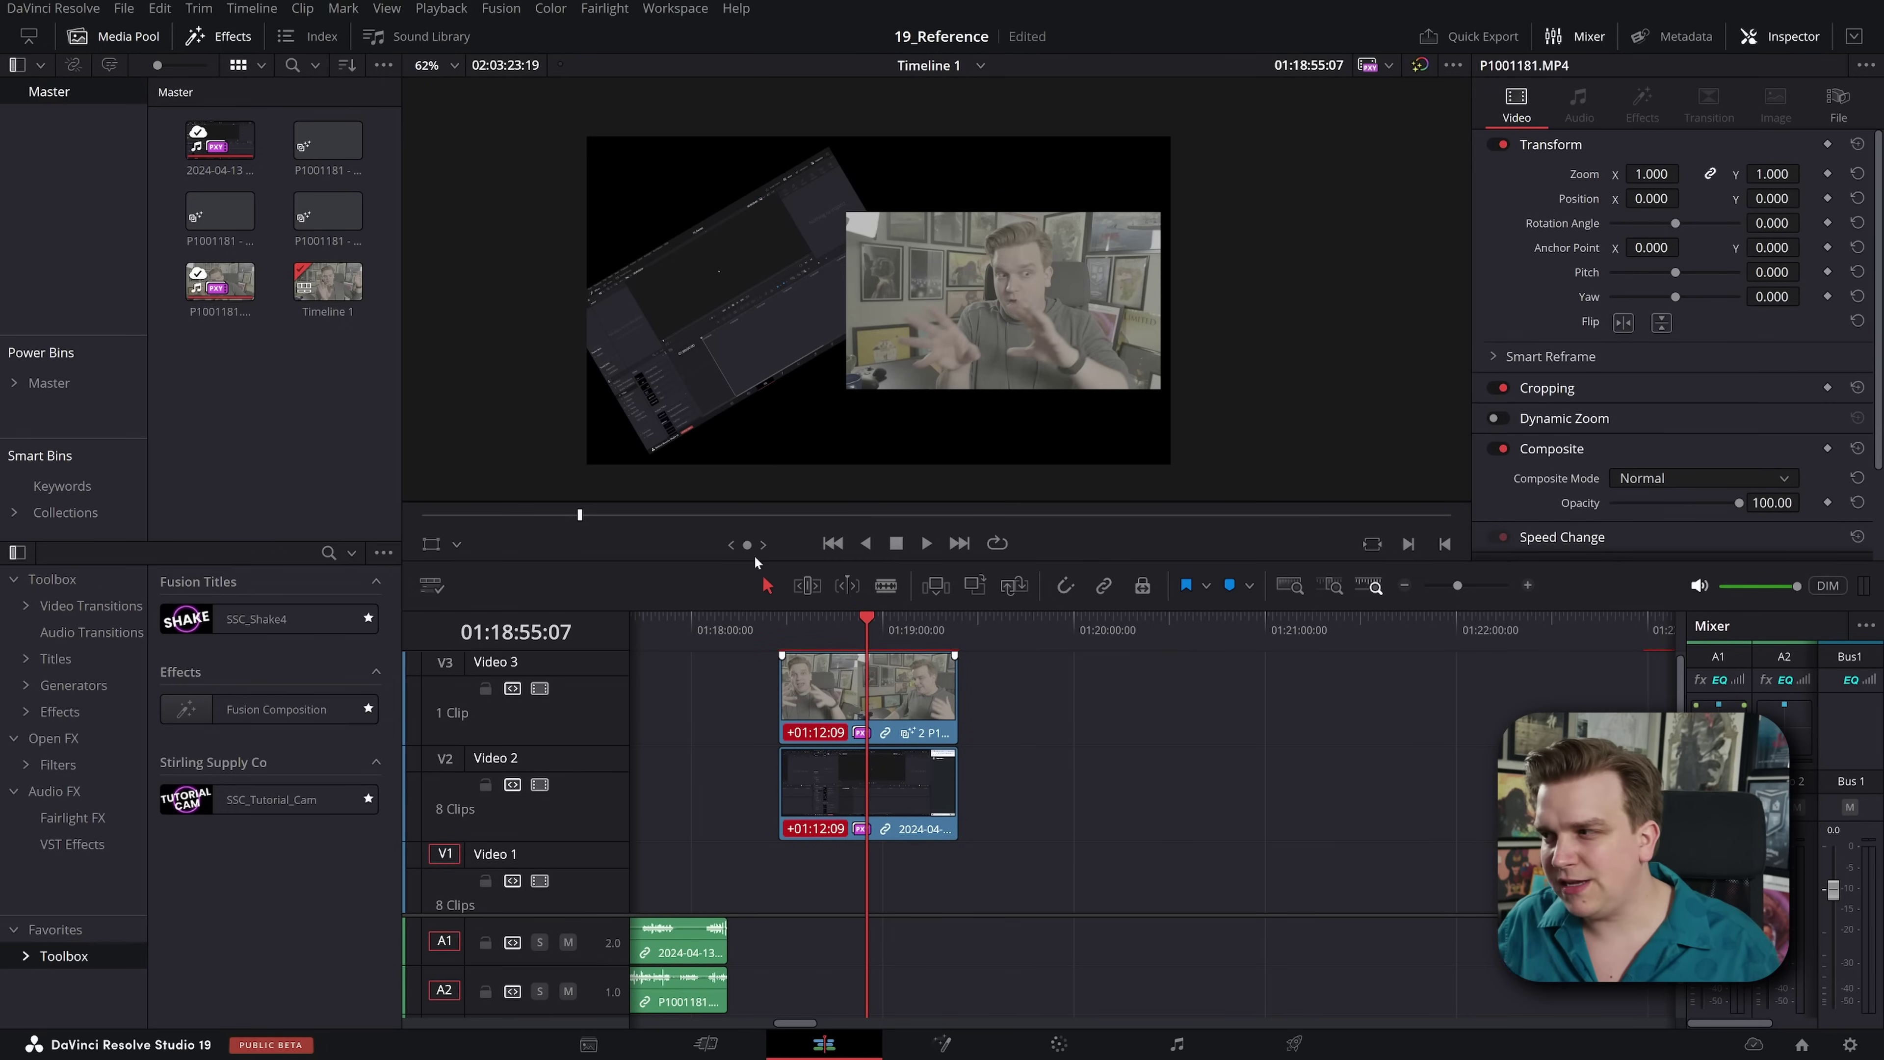
Step: Slide the P1001181.MP4 clip on Video 1 beneath the stacked clips, at a -06:29:20 audio offset, and view the output at 01:18:44:13
left_click_drag(1064, 703, 917, 779)
scroll(1181, 769, "right", 2)
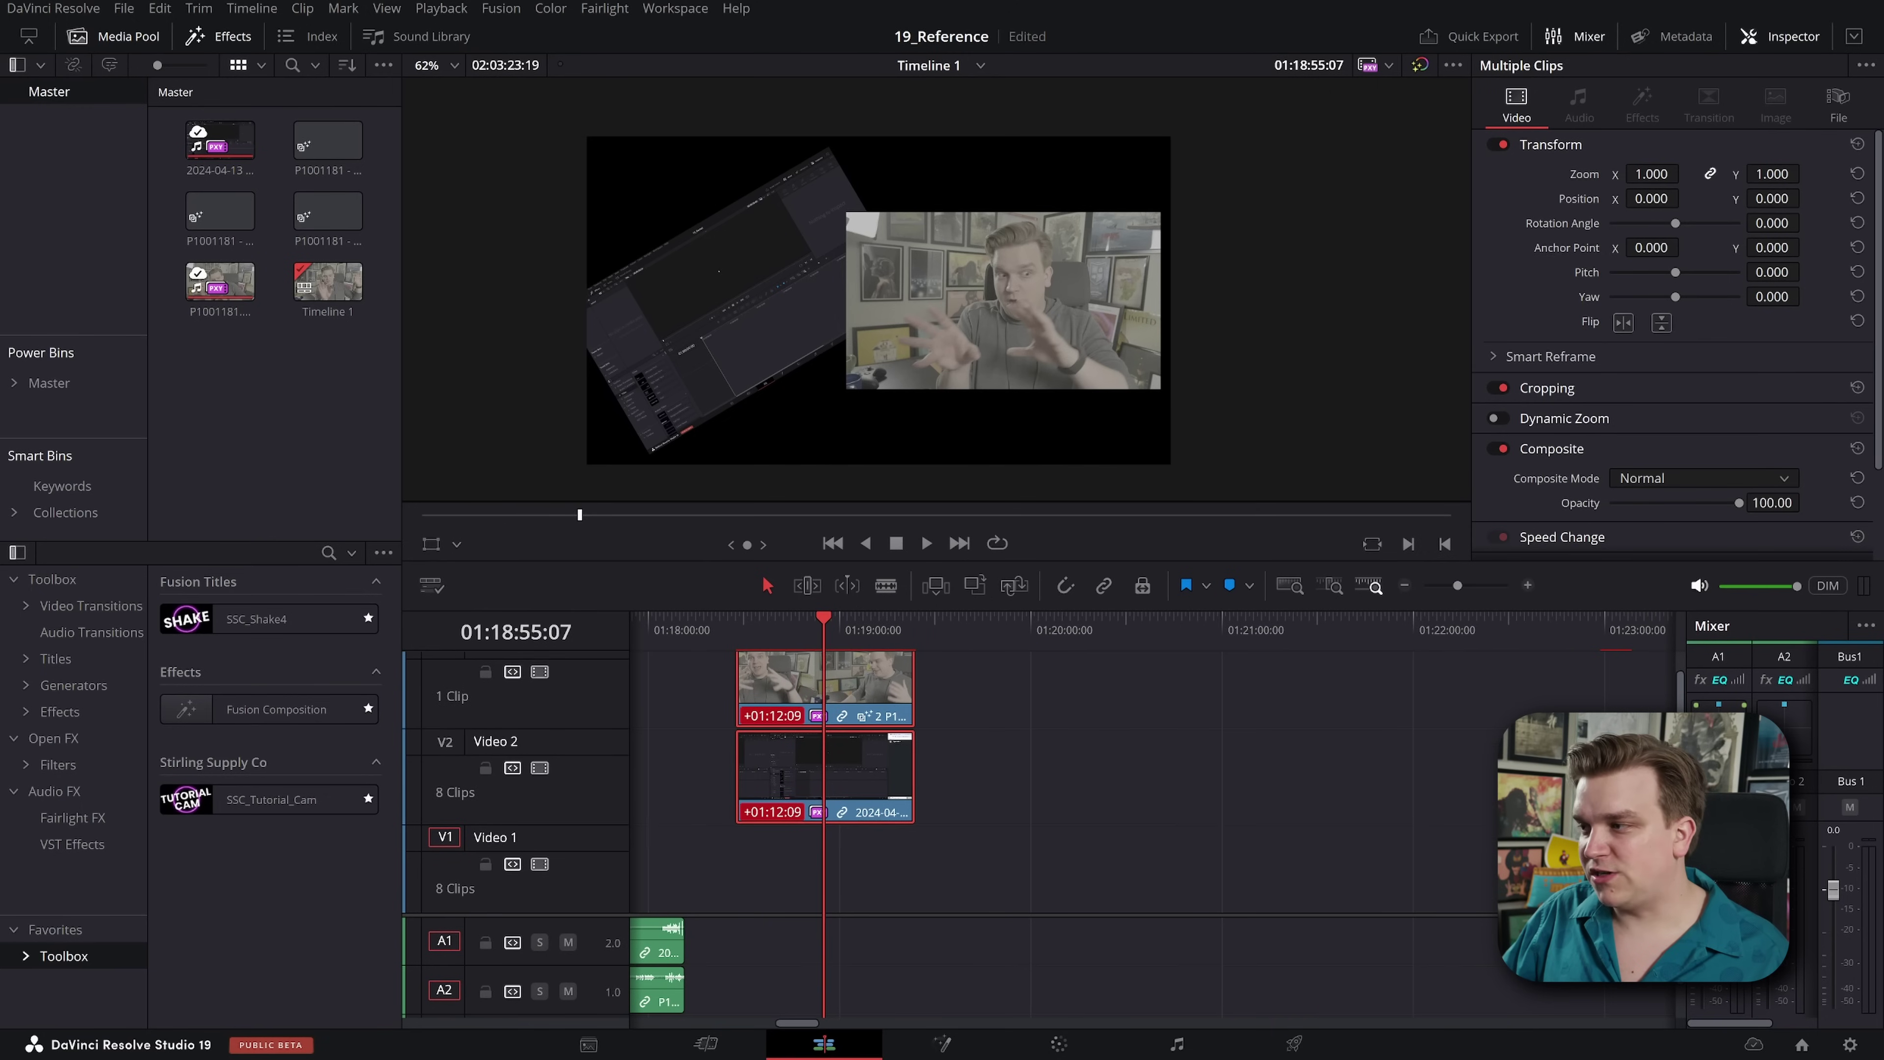
left_click_drag(1454, 869, 854, 872)
mouse_move(783, 625)
left_mouse_down()
mouse_move(732, 626)
mouse_move(788, 626)
left_mouse_up()
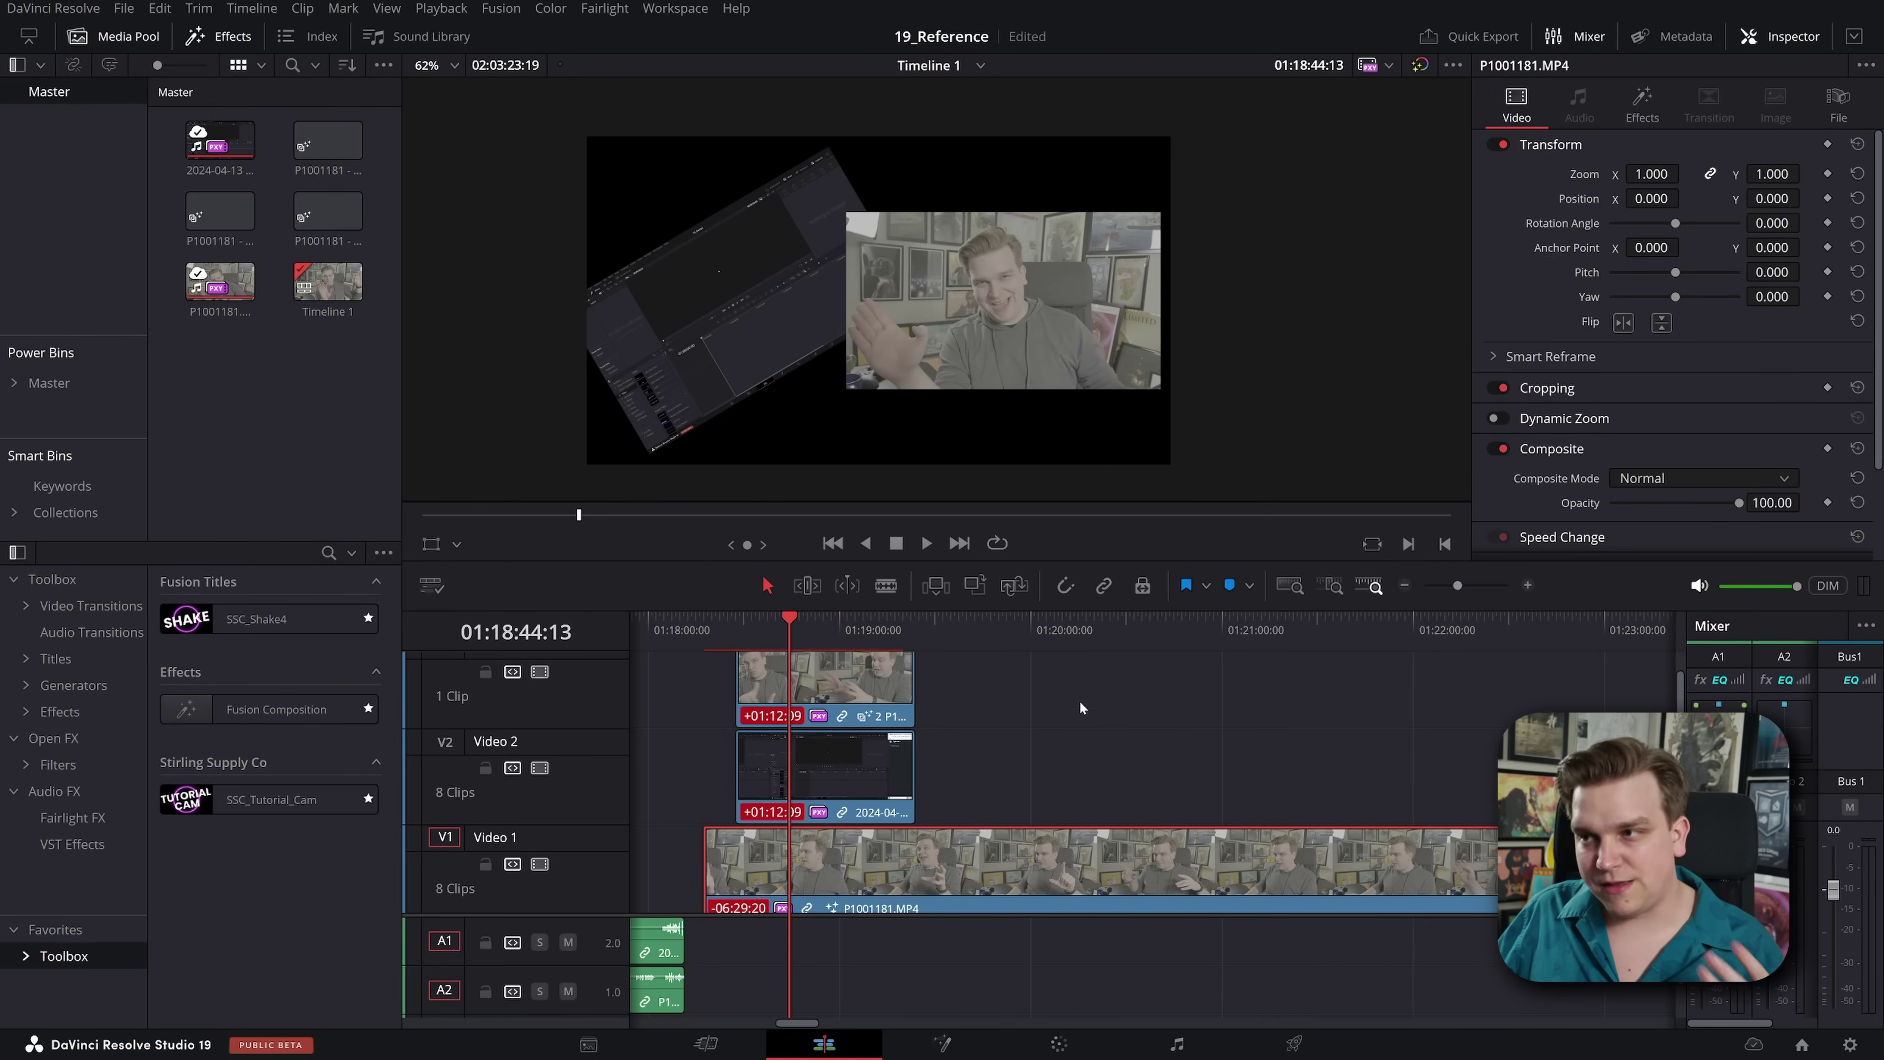
left_click(1046, 788)
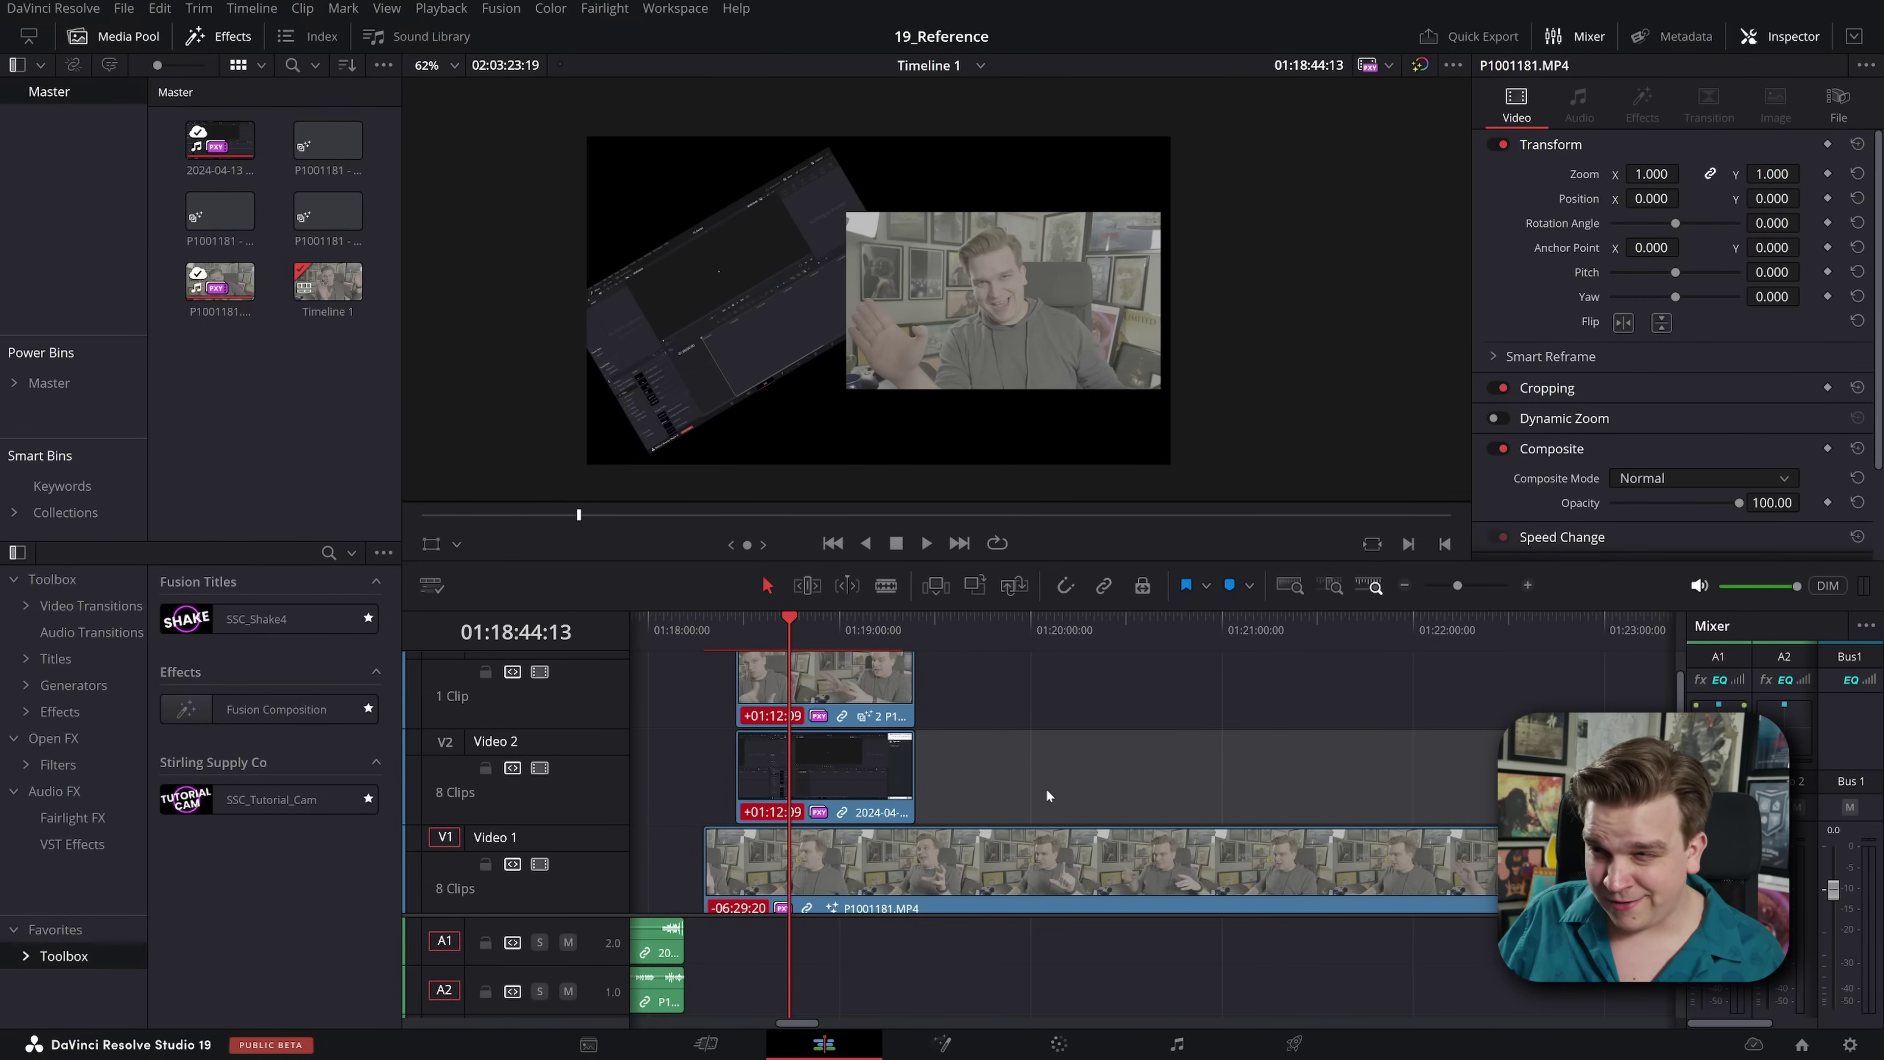
key("BackSpace")
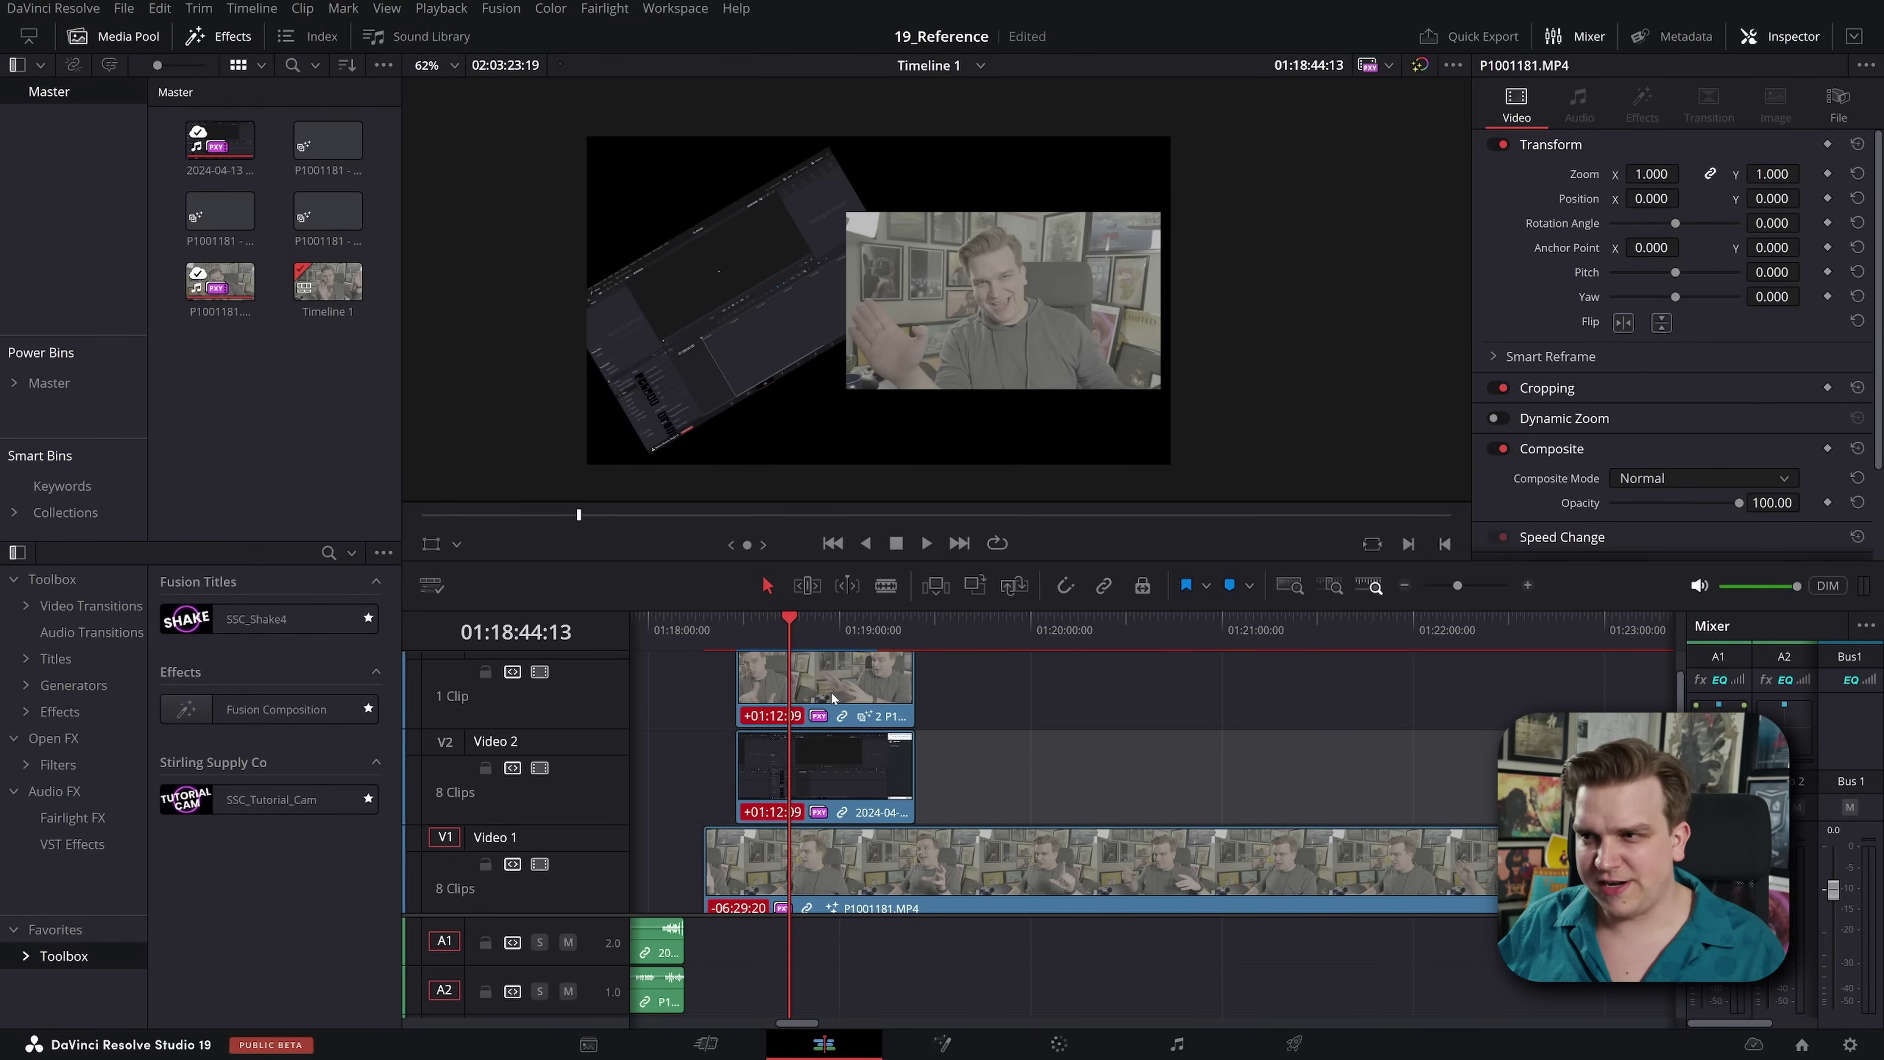
Step: Disable and re-enable the P1001181.MP4 clip on Video 3 to compare the stack's output
left_click(850, 682)
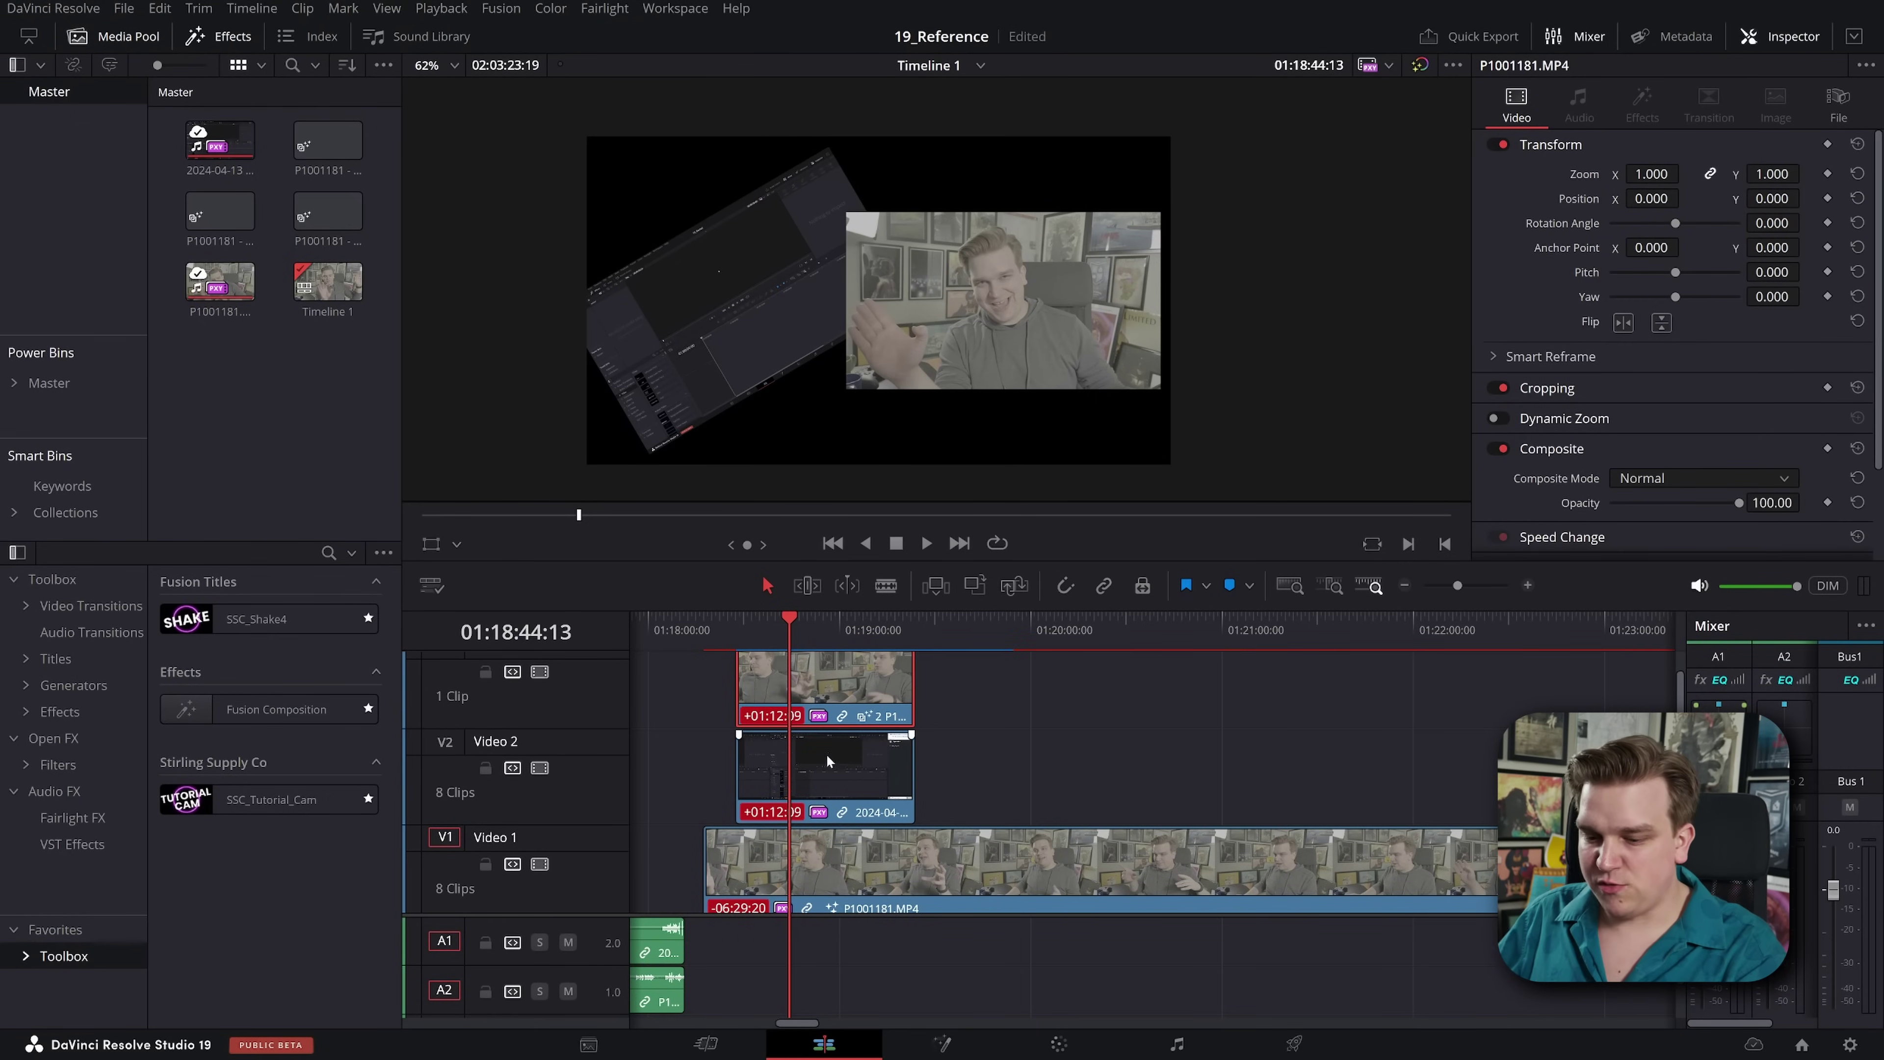
key("d")
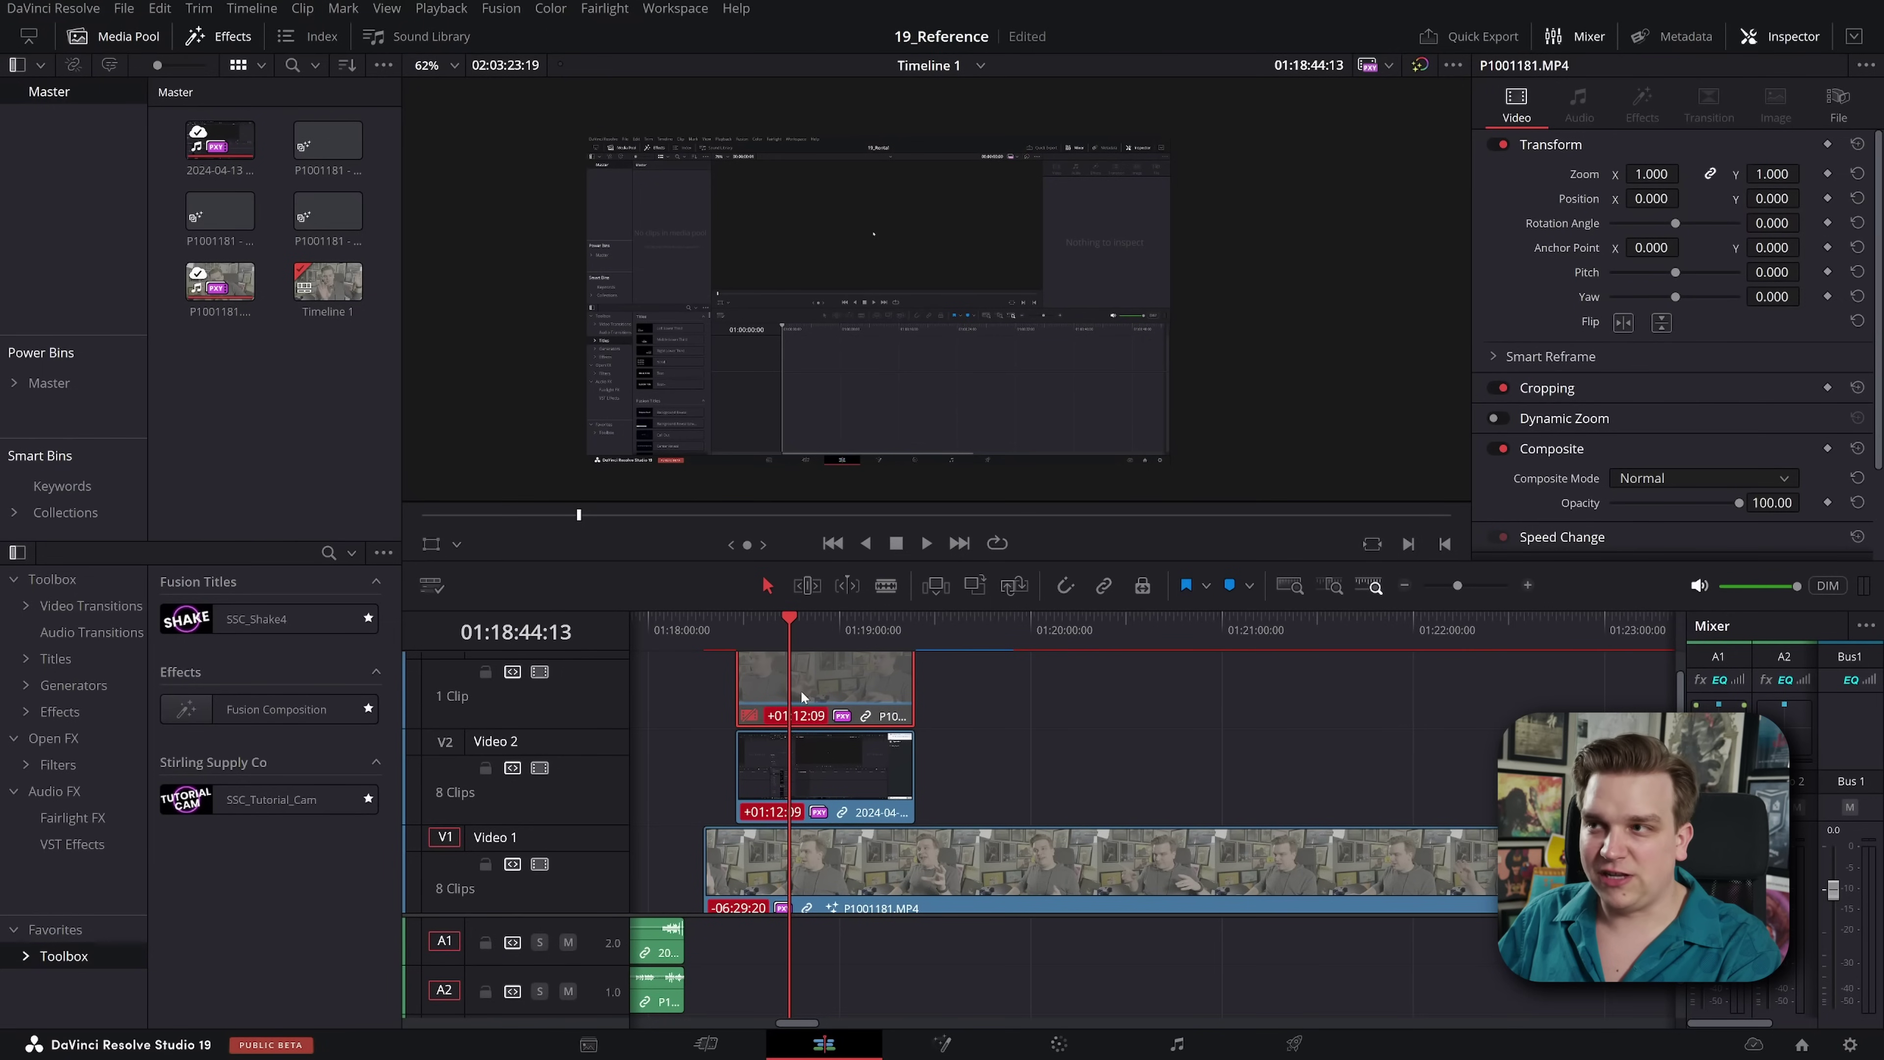
key("d")
key("ctrl+s")
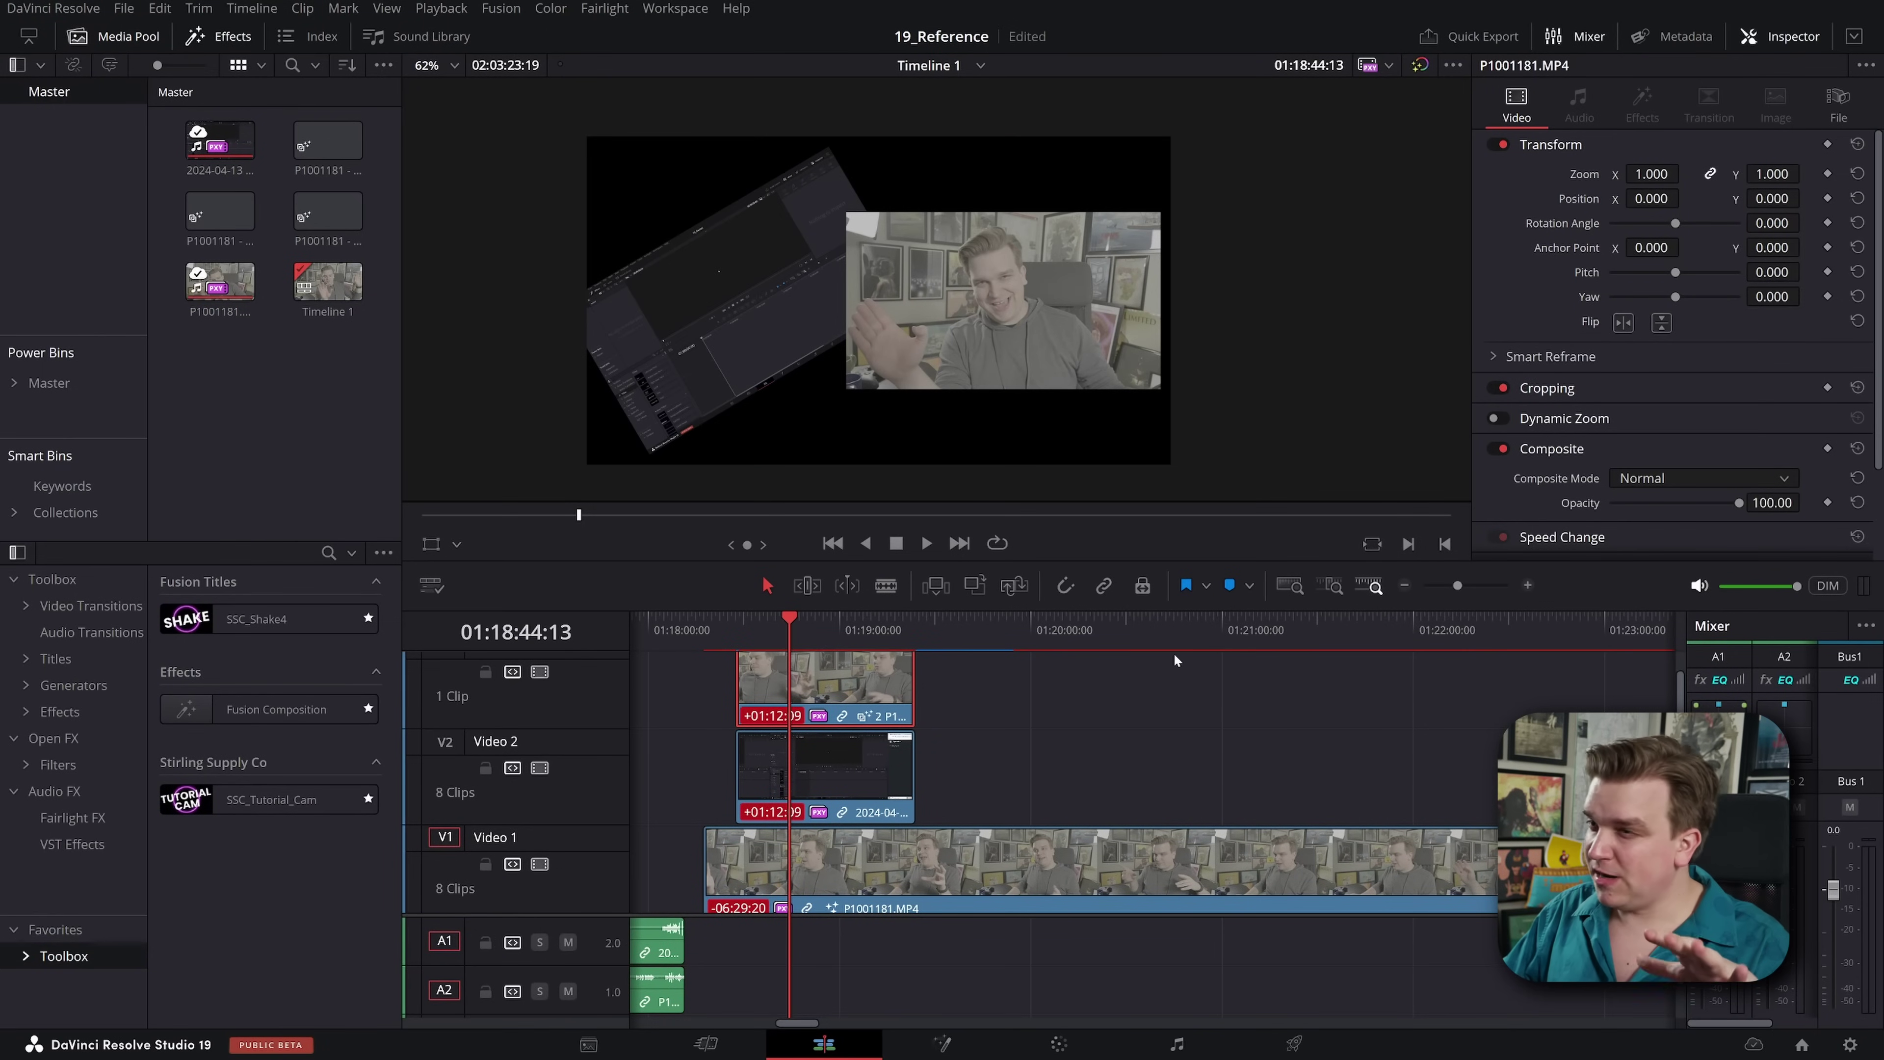
left_click(890, 772)
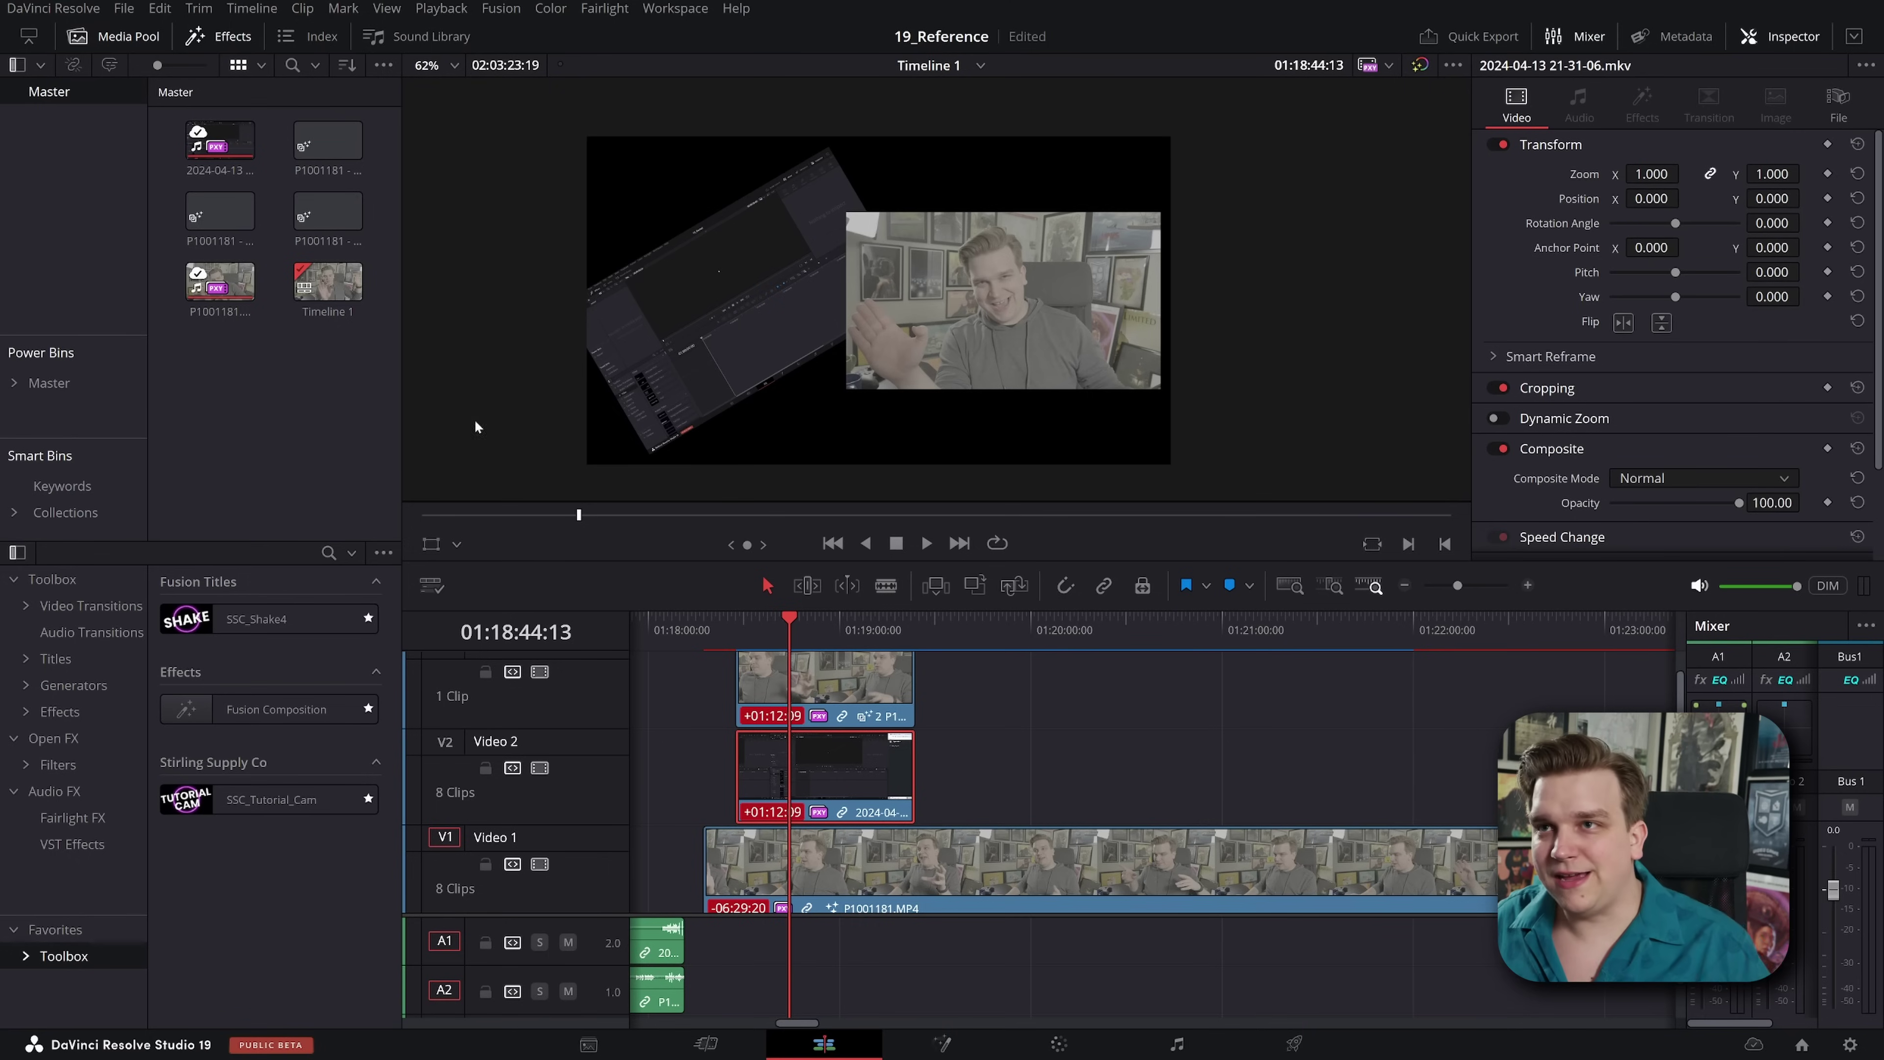
Step: Compare P1001181 - Comp 1 in the Master bin with the composition in the reference power bin, and view its clip options
left_click(330, 145)
right_click(324, 136)
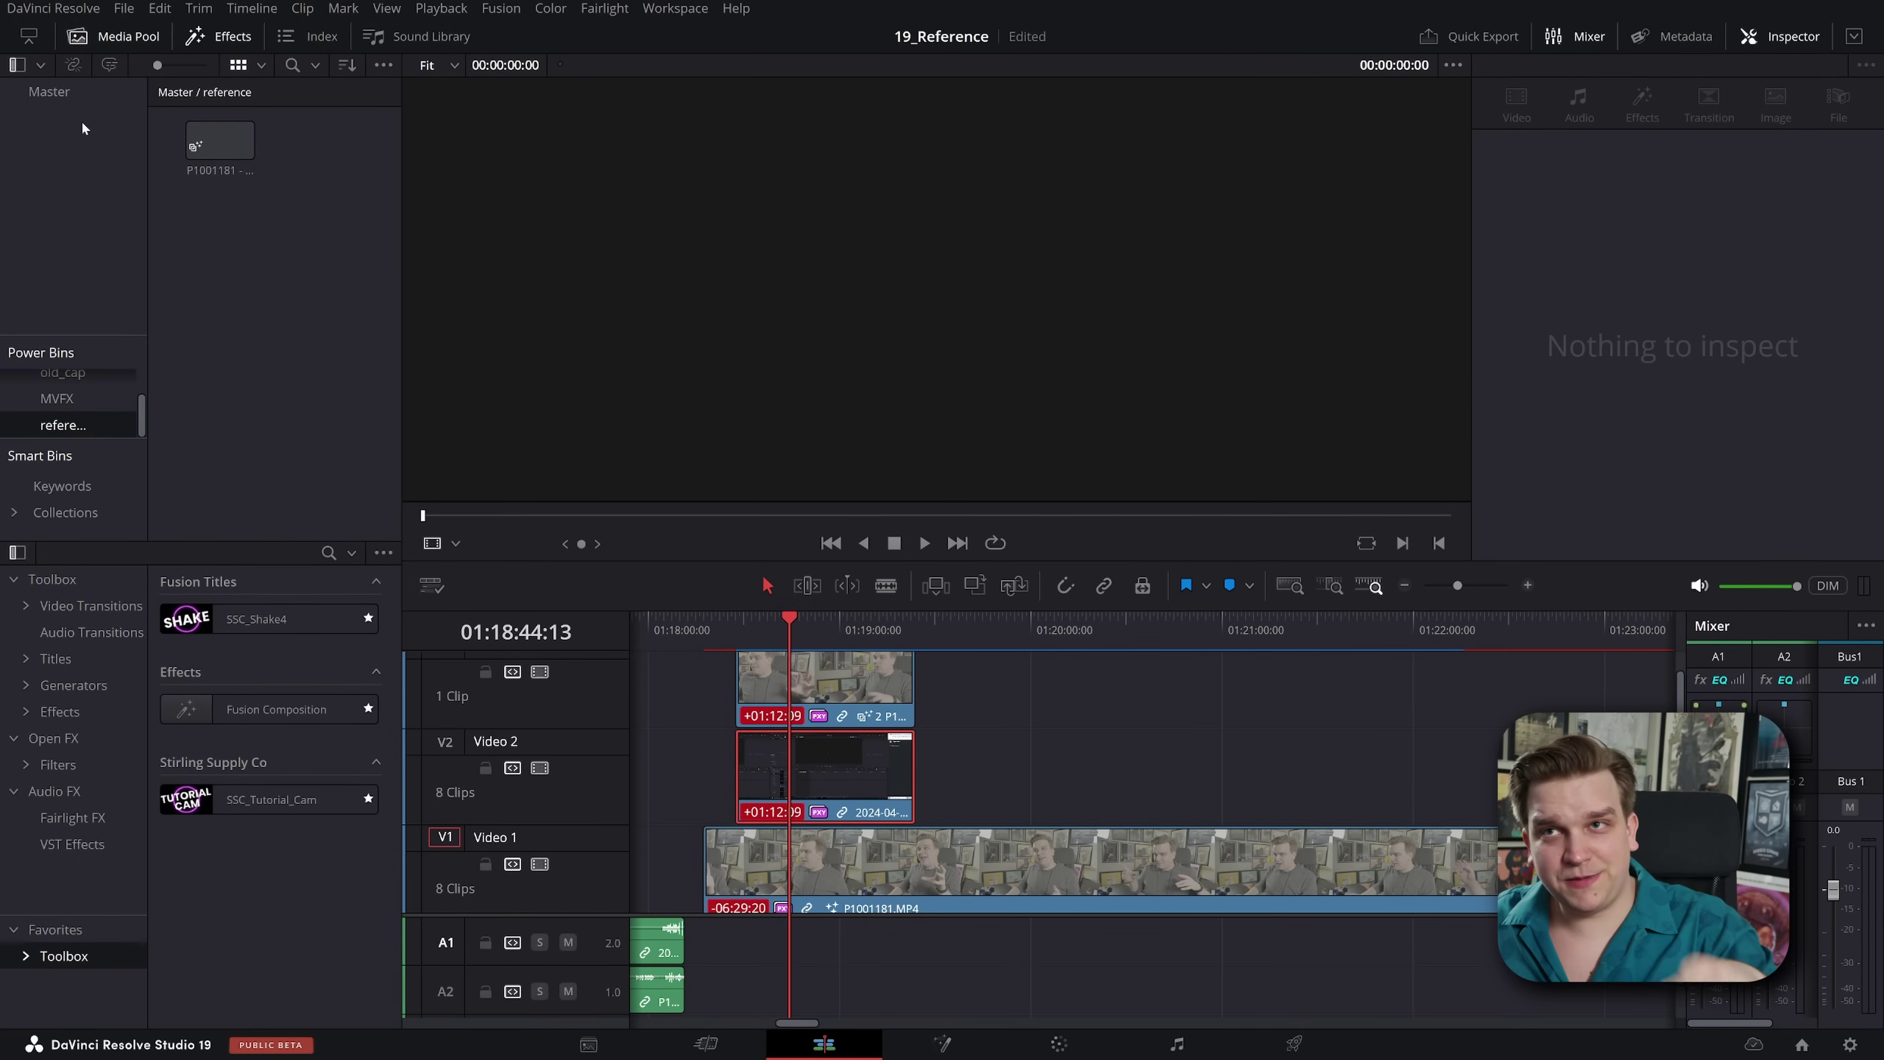
left_click(74, 92)
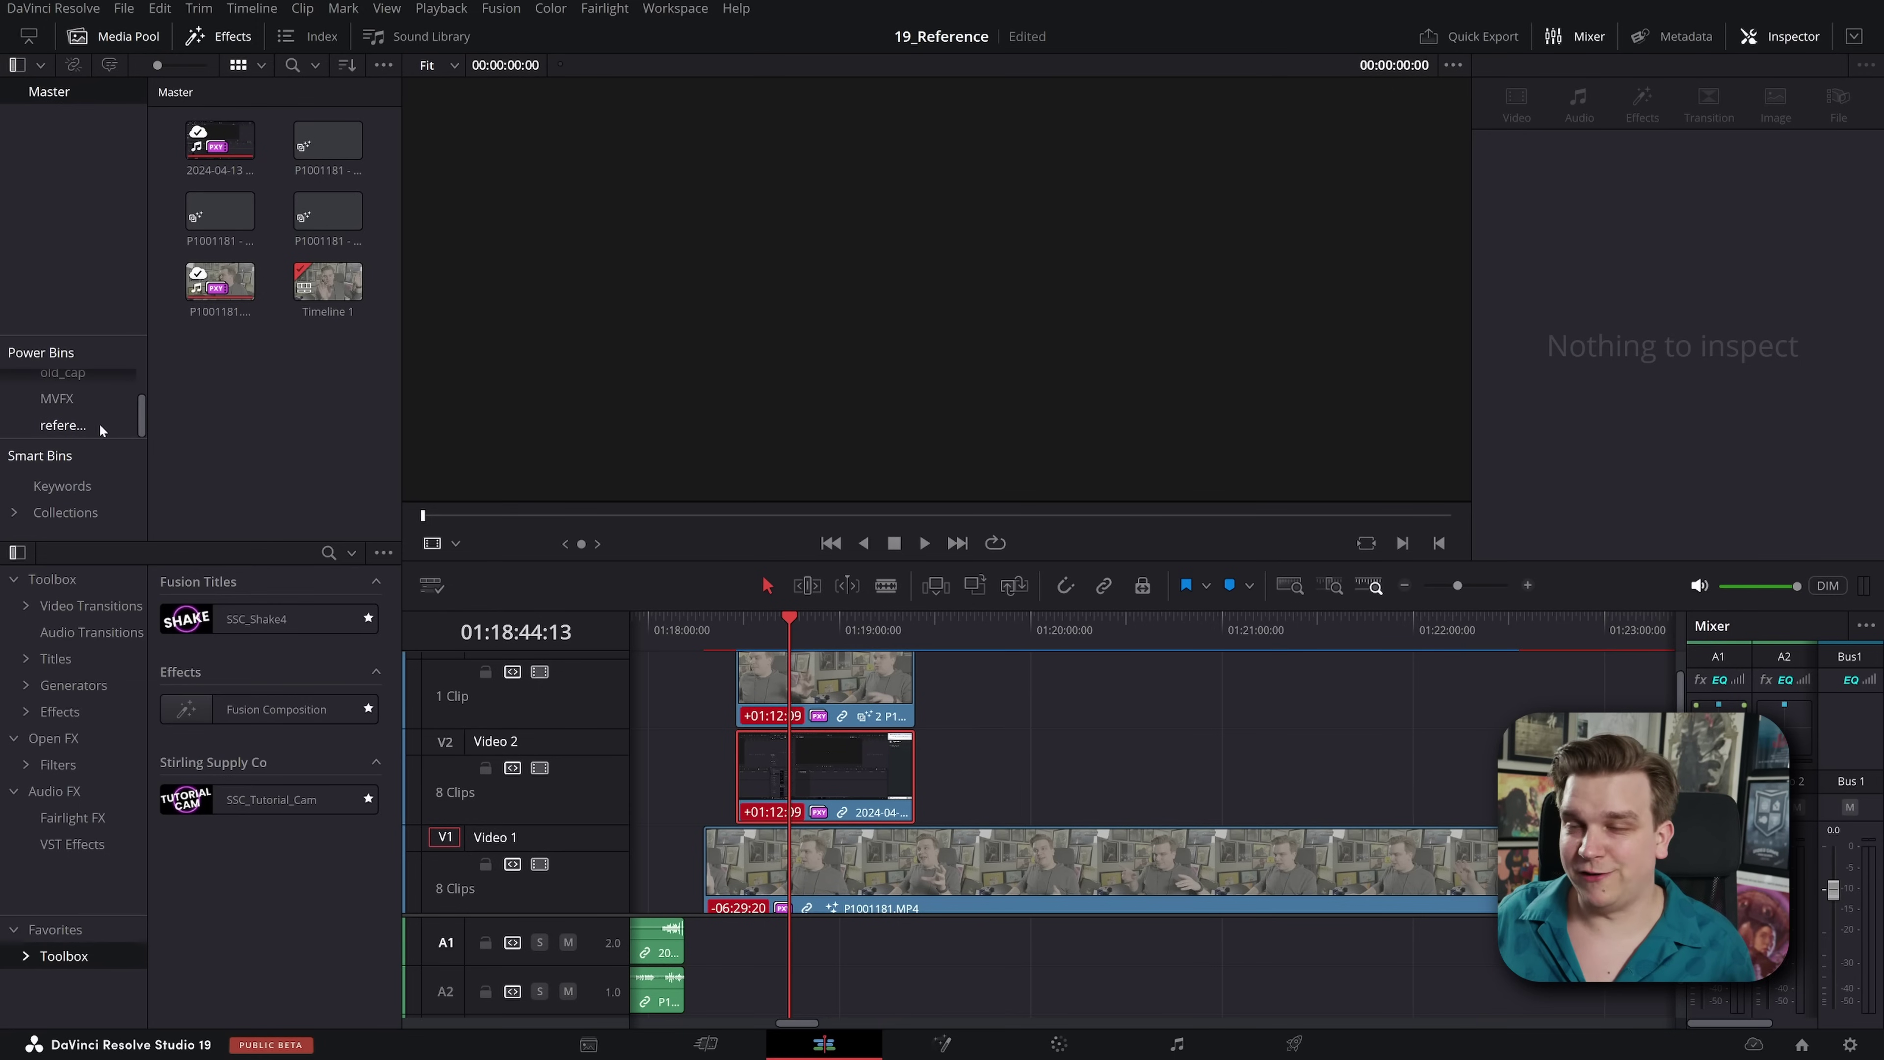
left_click(326, 143)
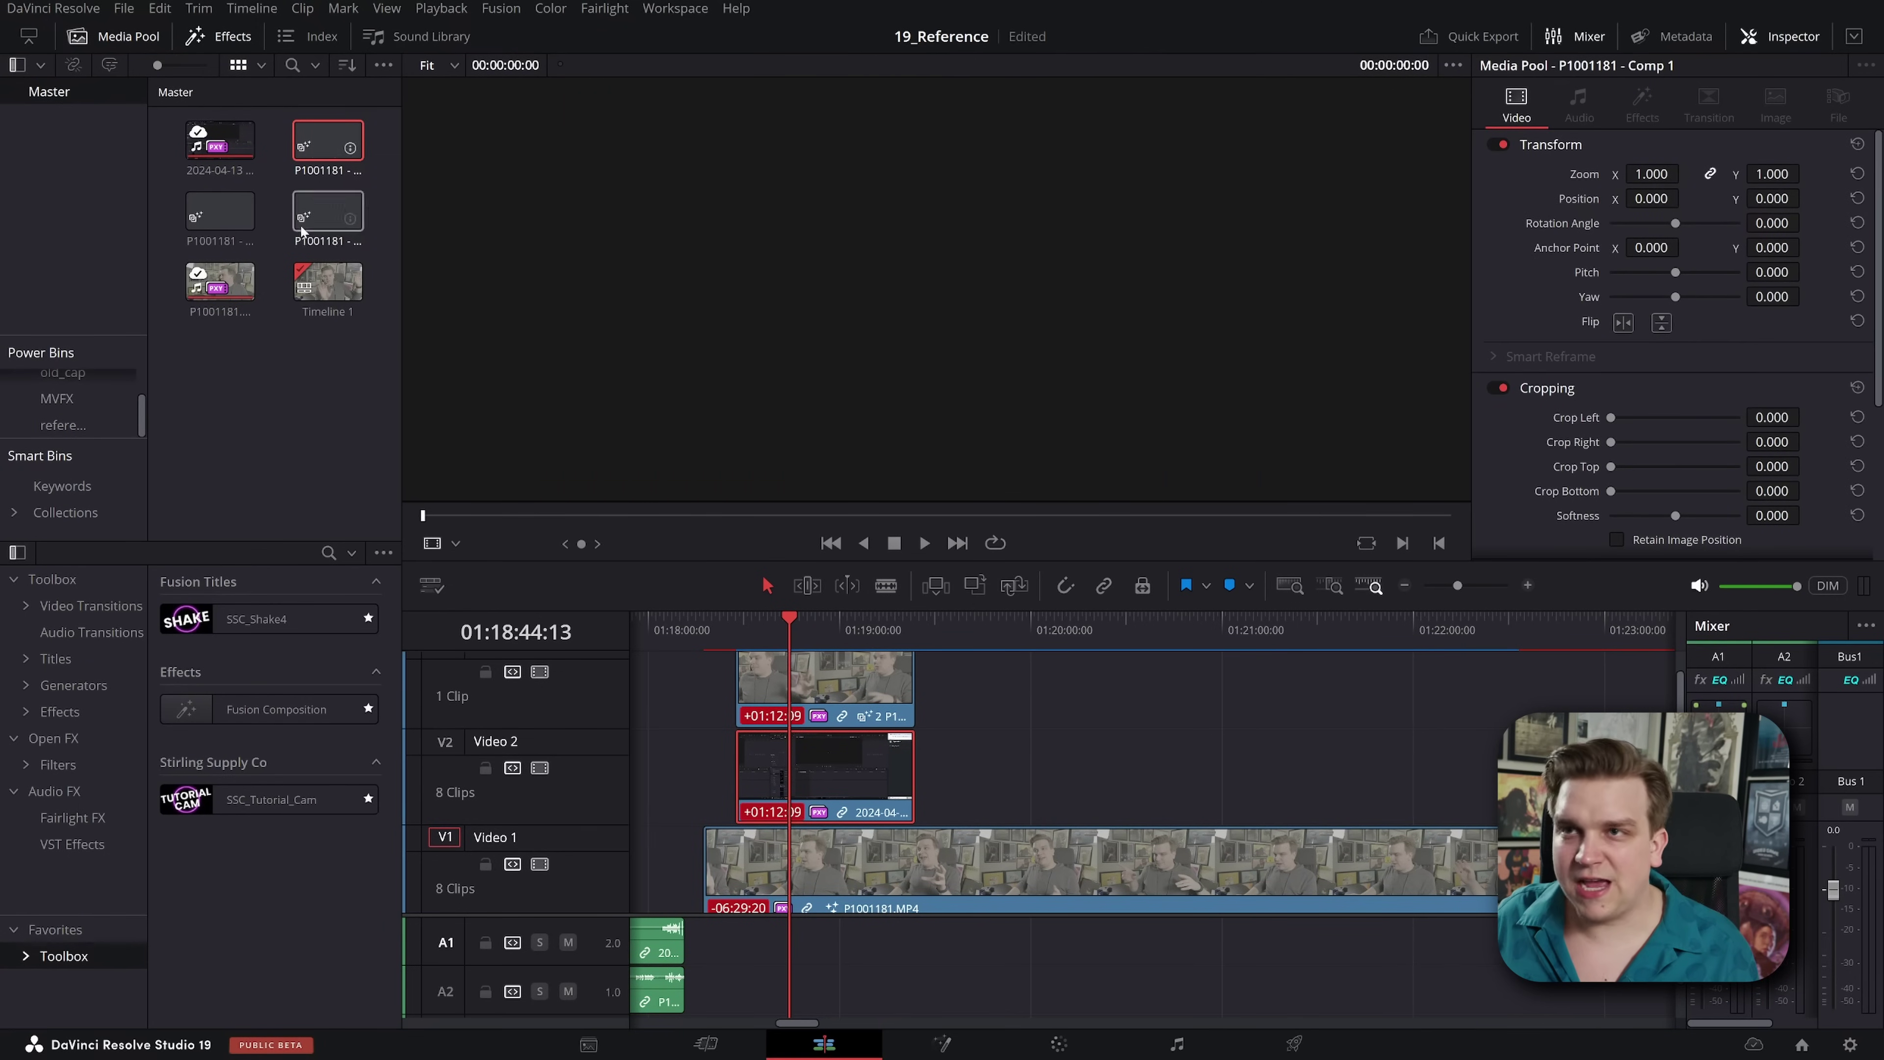
right_click(312, 141)
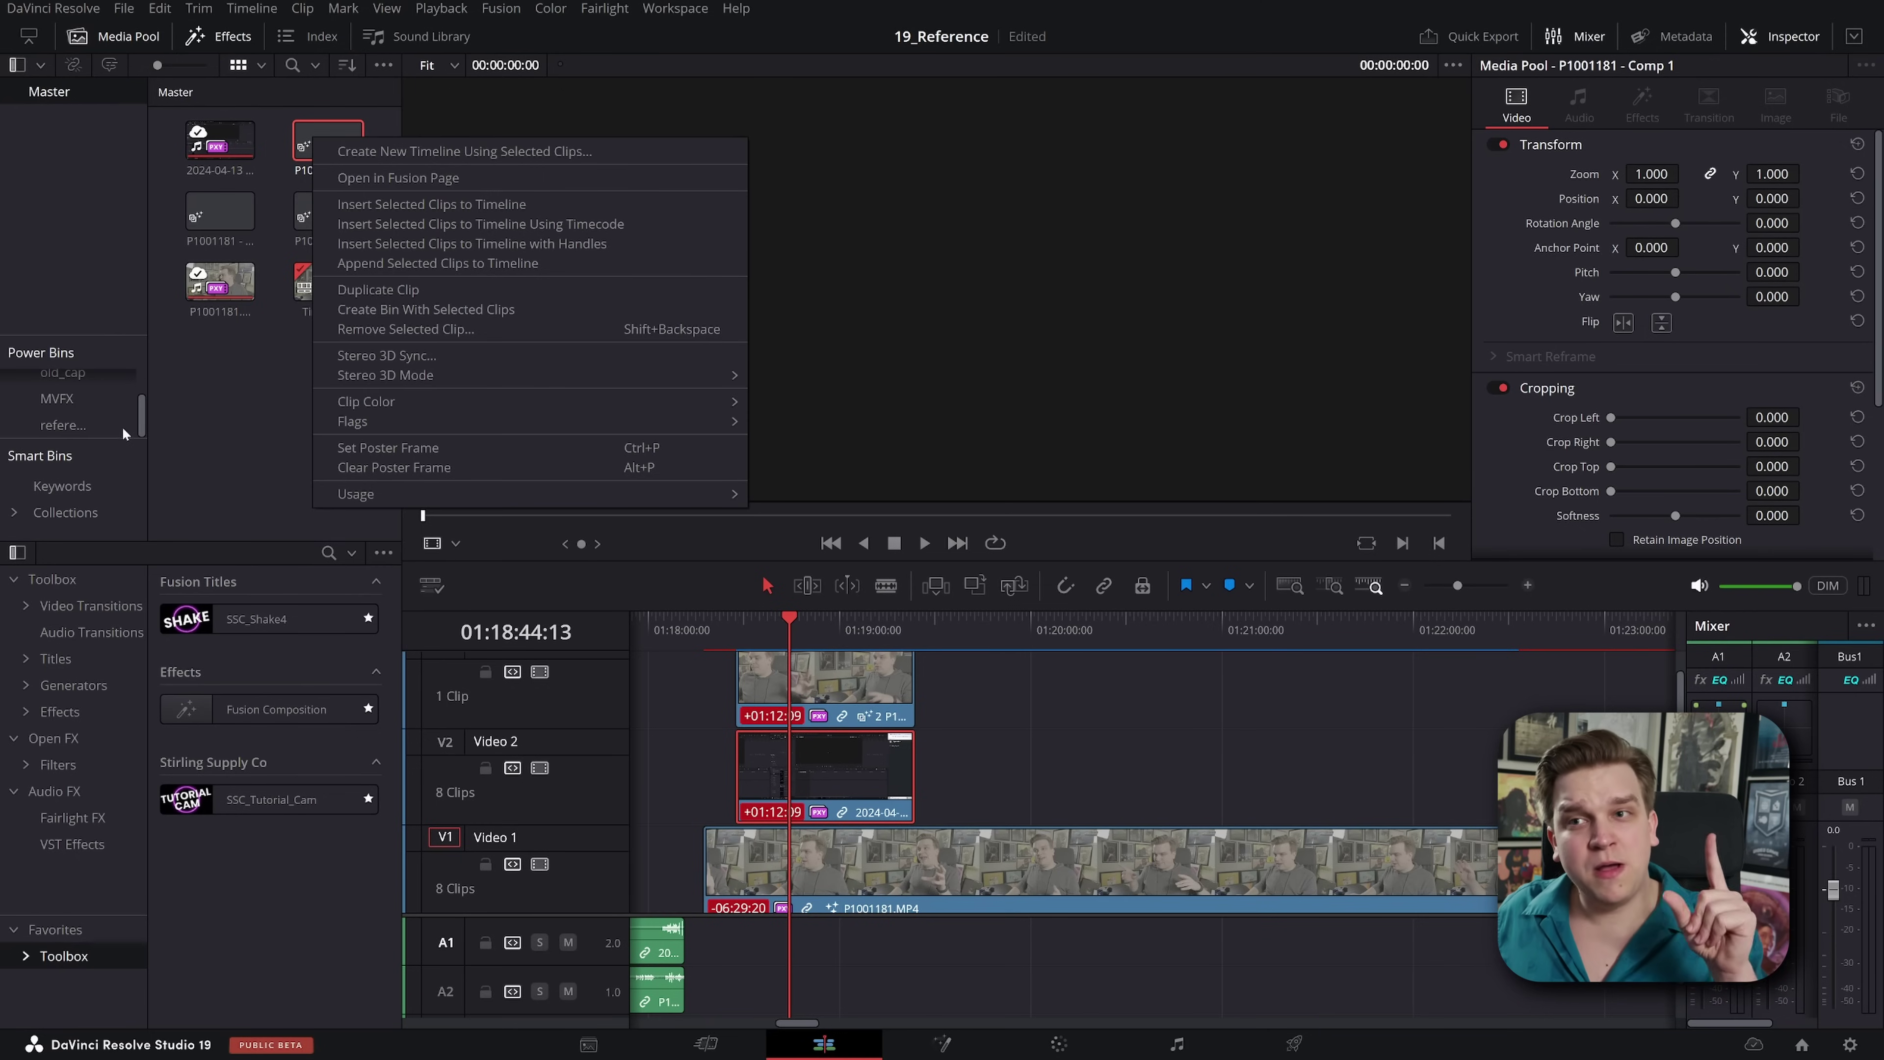
Step: Open the reference power bin and its nested reference bin to inspect the composition stored there
left_click(90, 428)
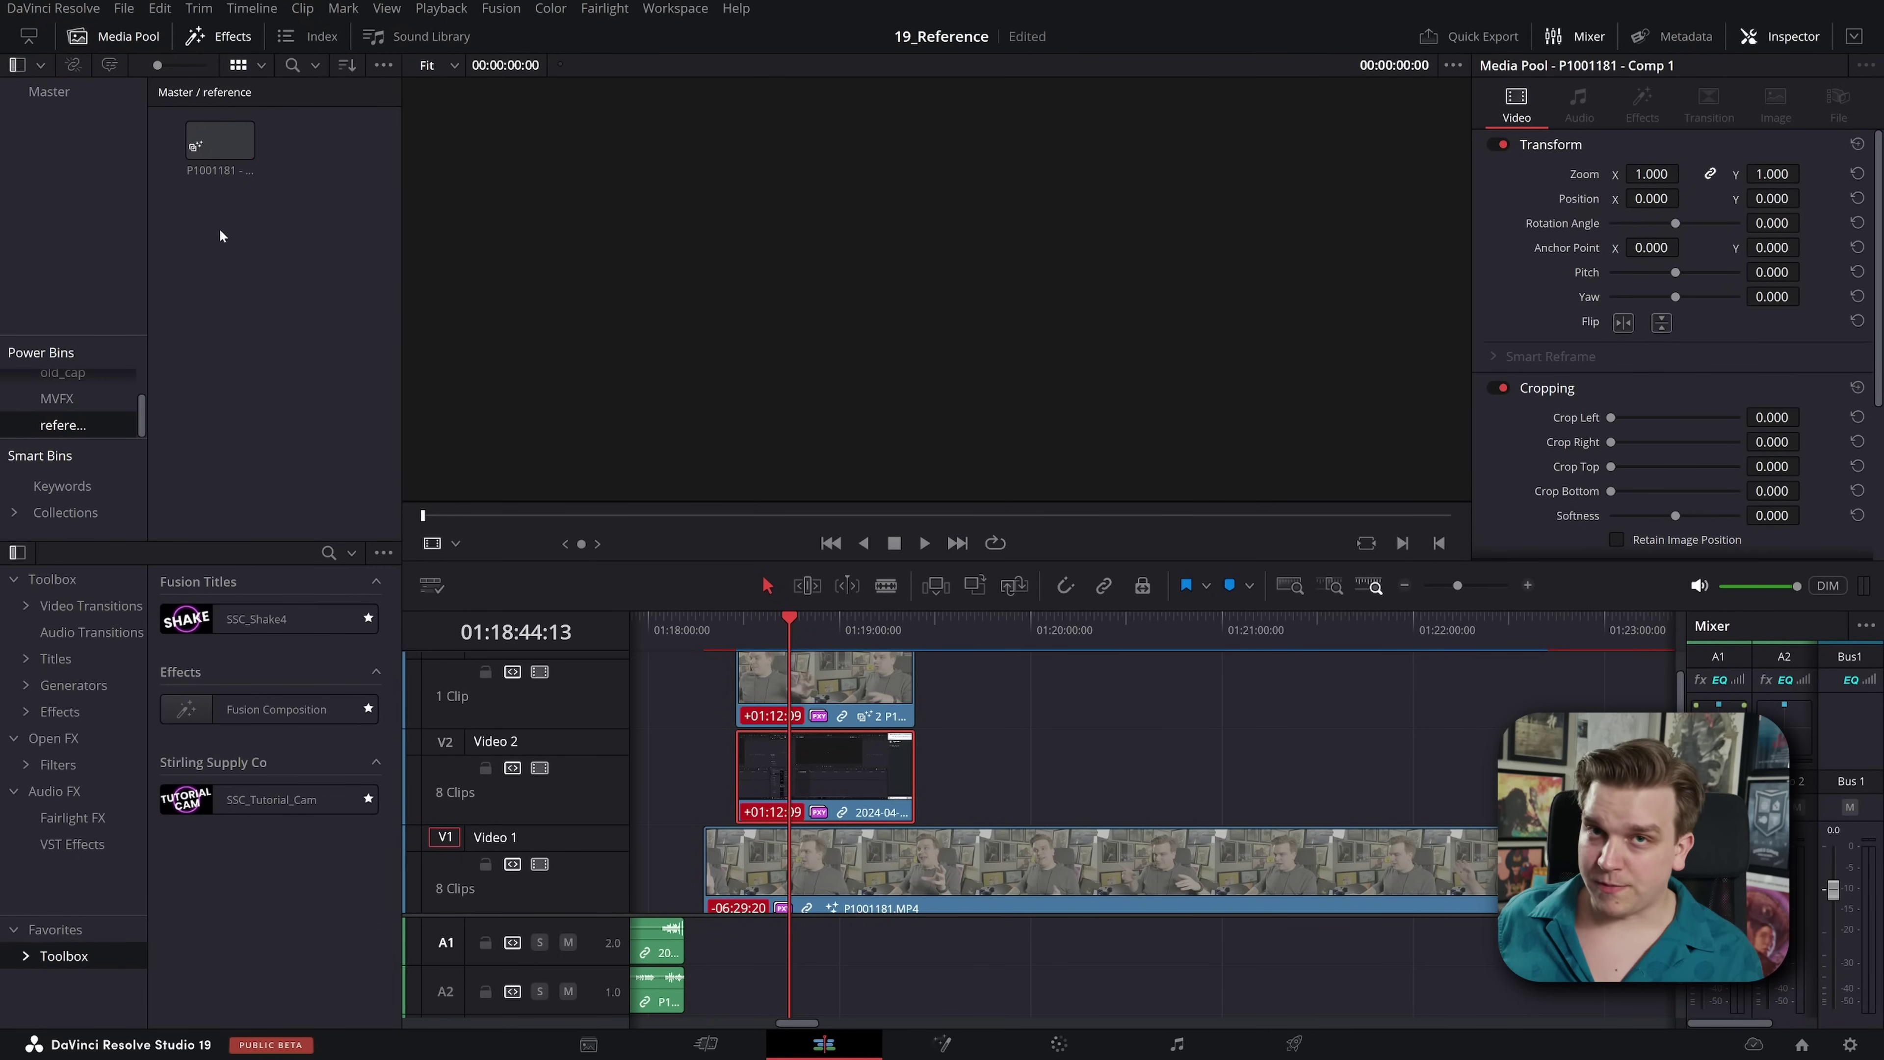
left_click(278, 299)
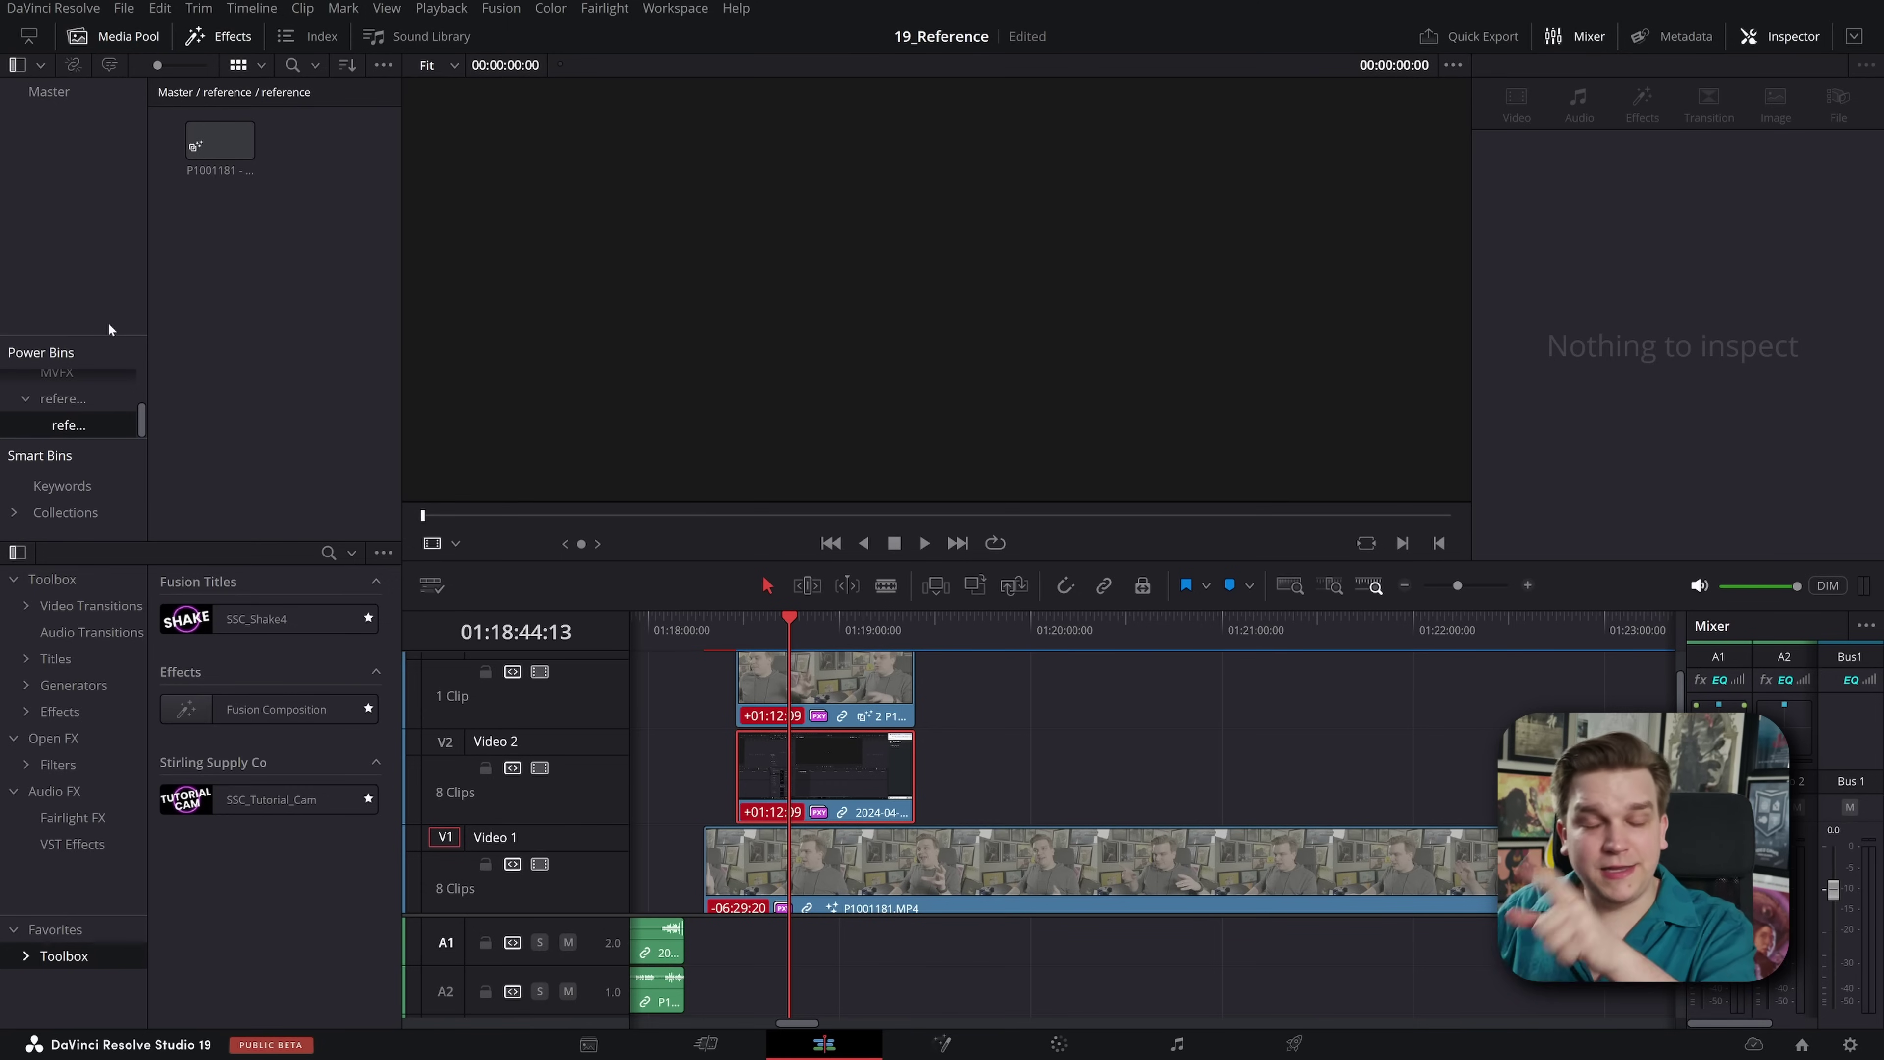
left_click(220, 141)
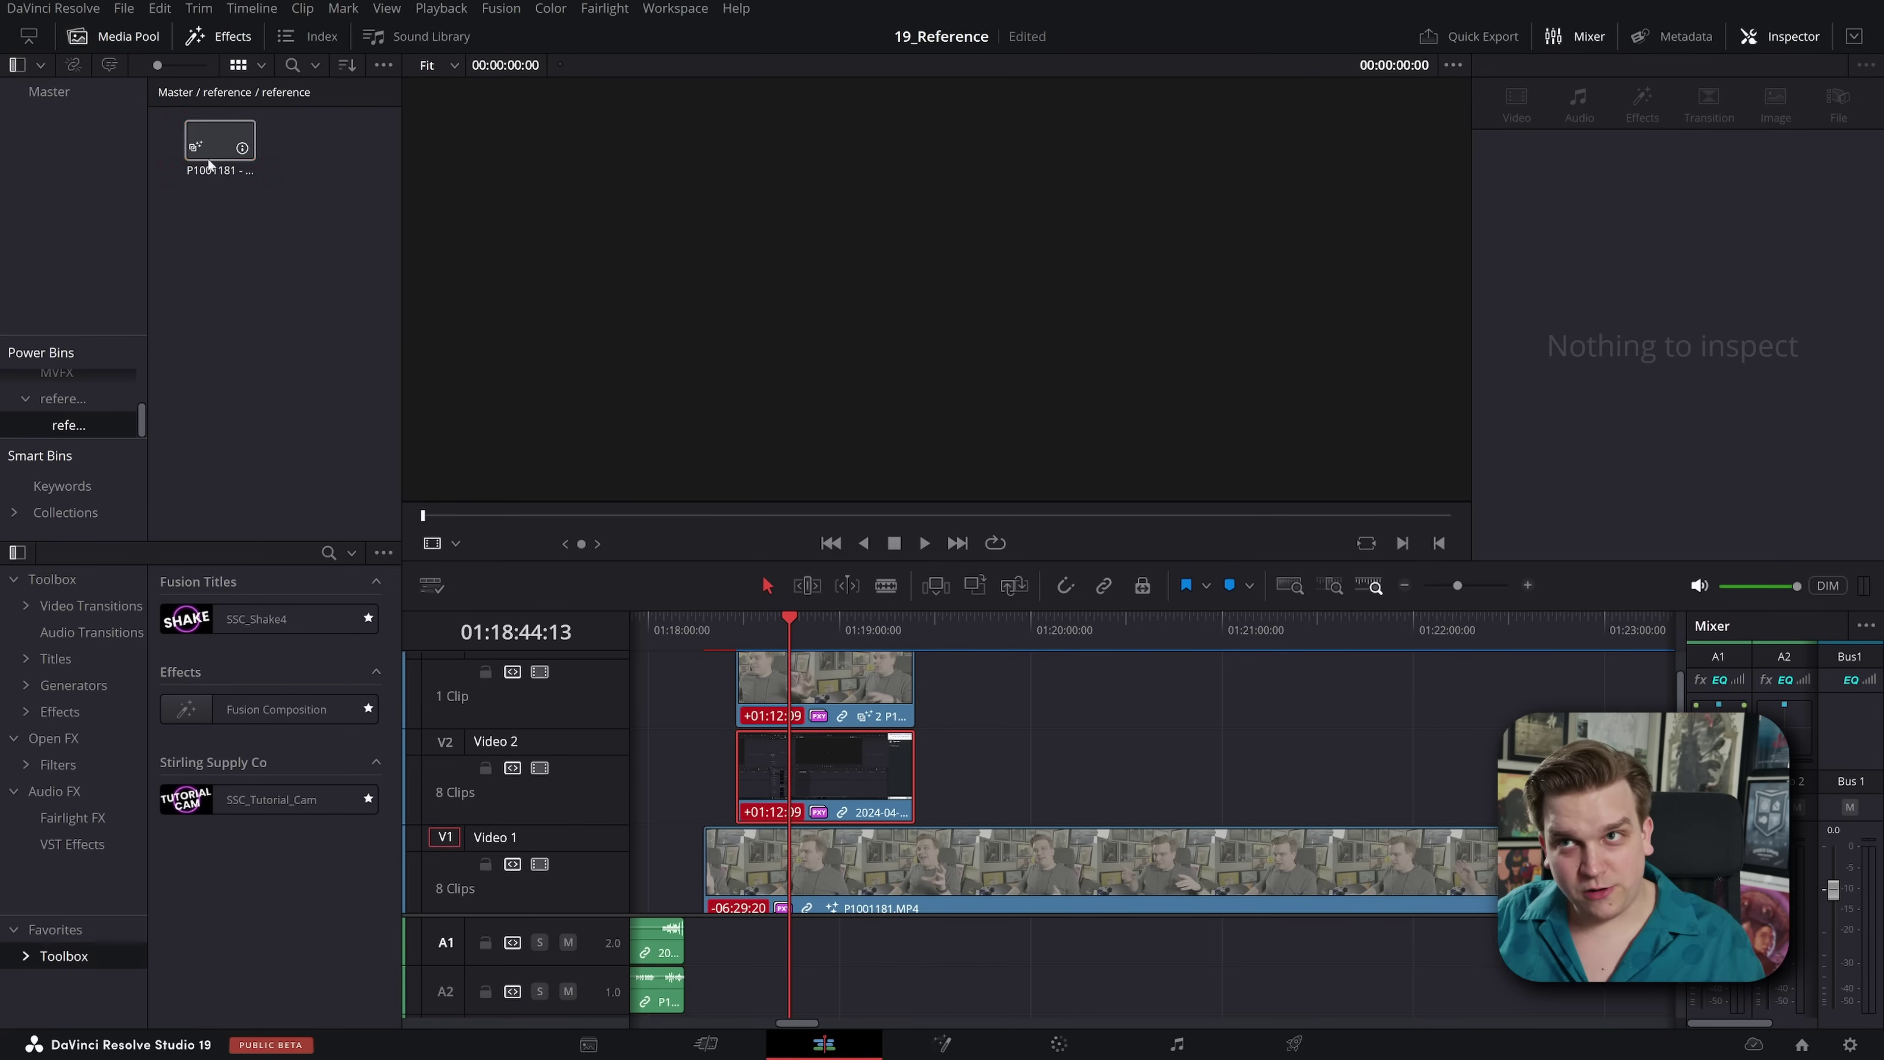